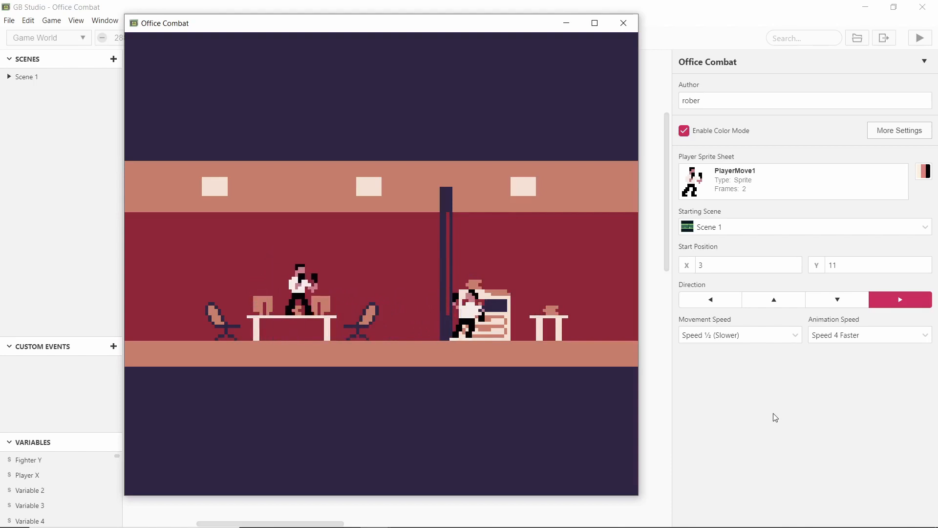
Playtest the running Office Combat game by walking and jumping the player around the enemy fighter.
key("x")
key("Left")
key("x")
key("Right")
key("Right")
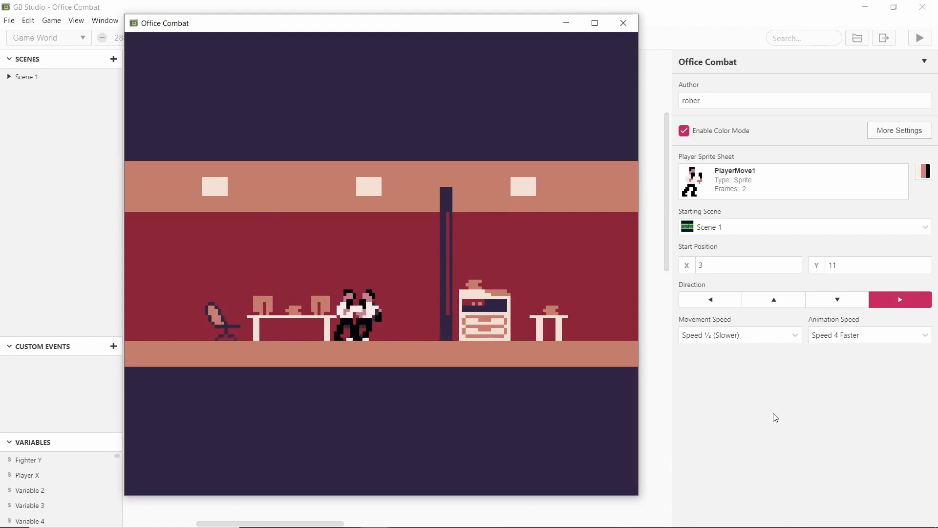
key("Left")
key("x")
key("Left")
key("Right")
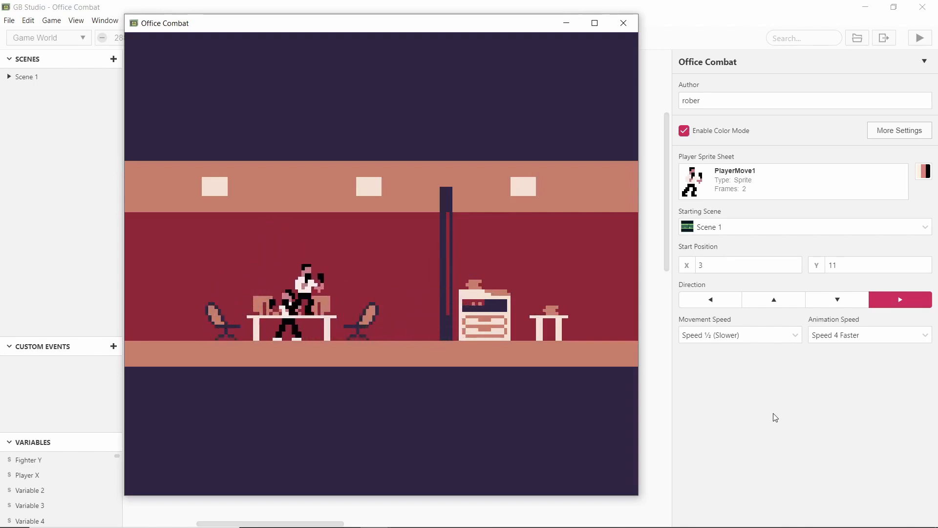
key("Right")
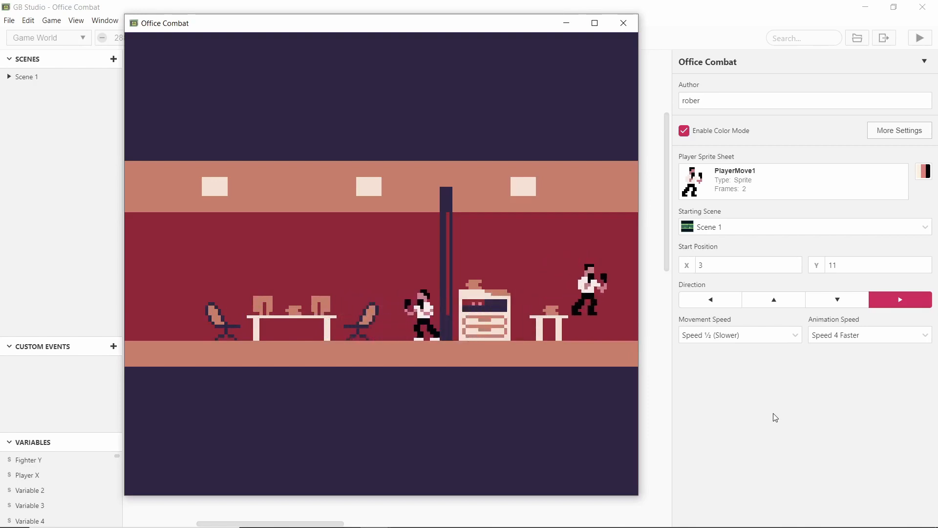
key("x")
key("Left")
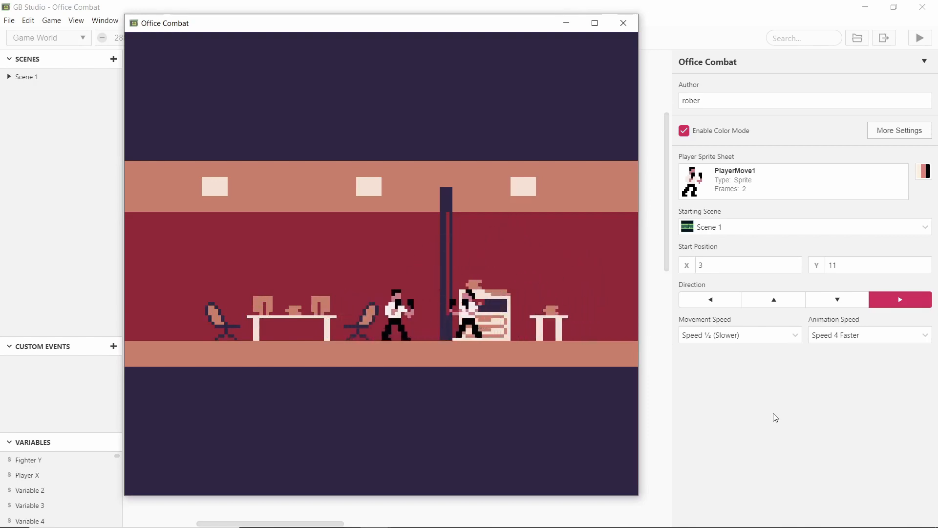
Attack the enemy fighter in the running game, and test walking and jumping the player across the whole office.
key("z")
key("Left")
key("Right")
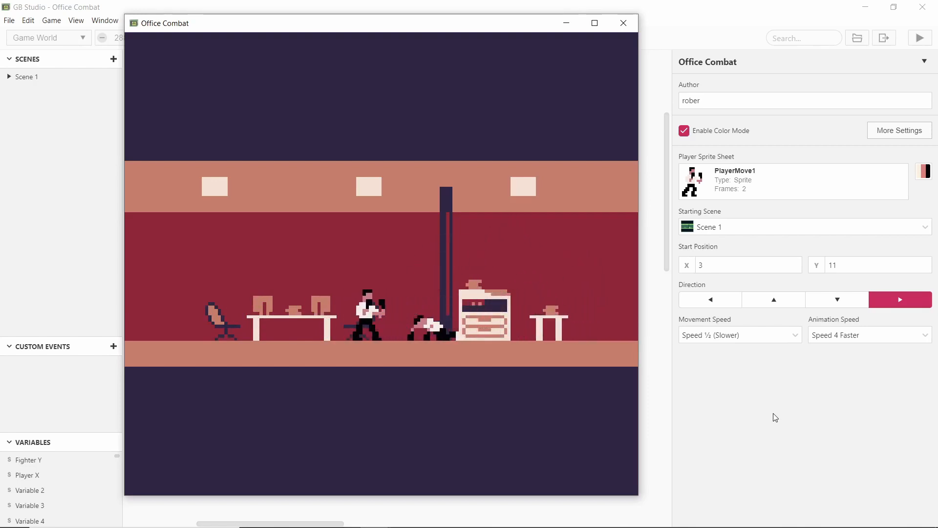
key("Left")
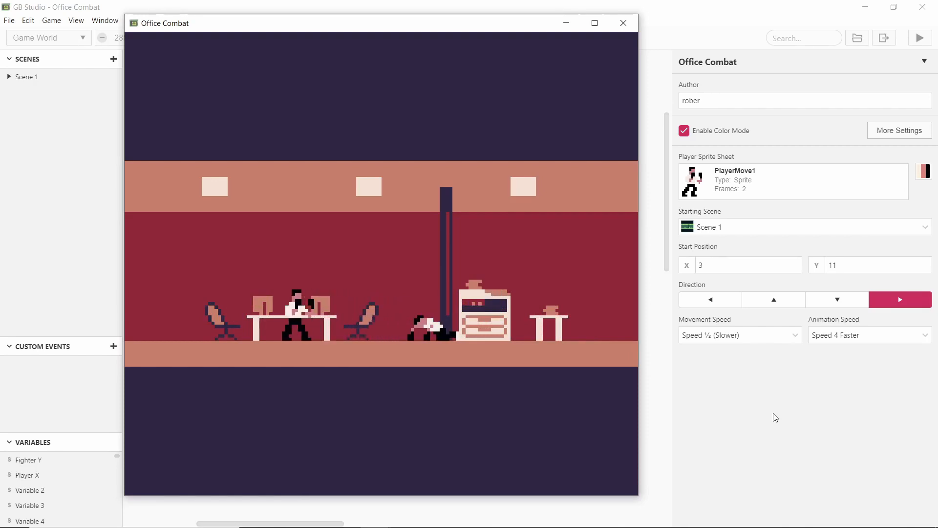
key("Left")
key("Right")
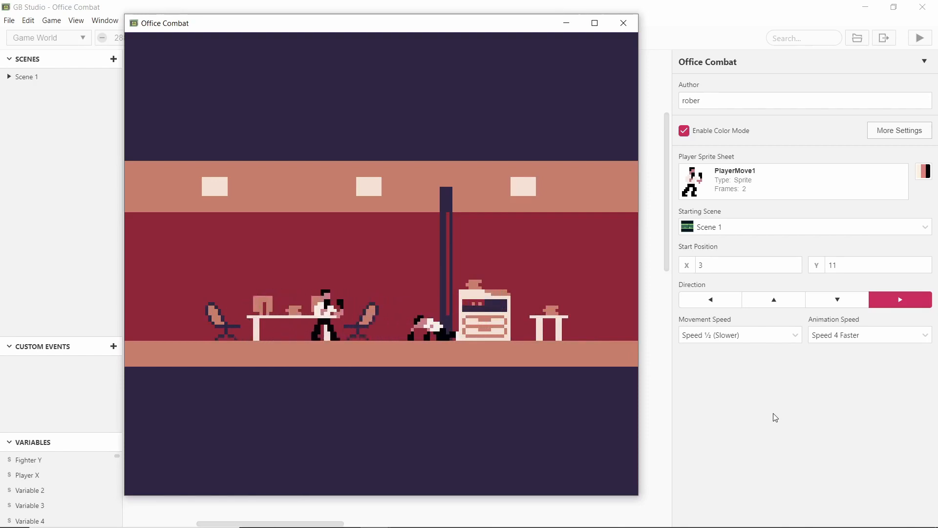
key("Left")
key("x")
key("Left")
key("Right")
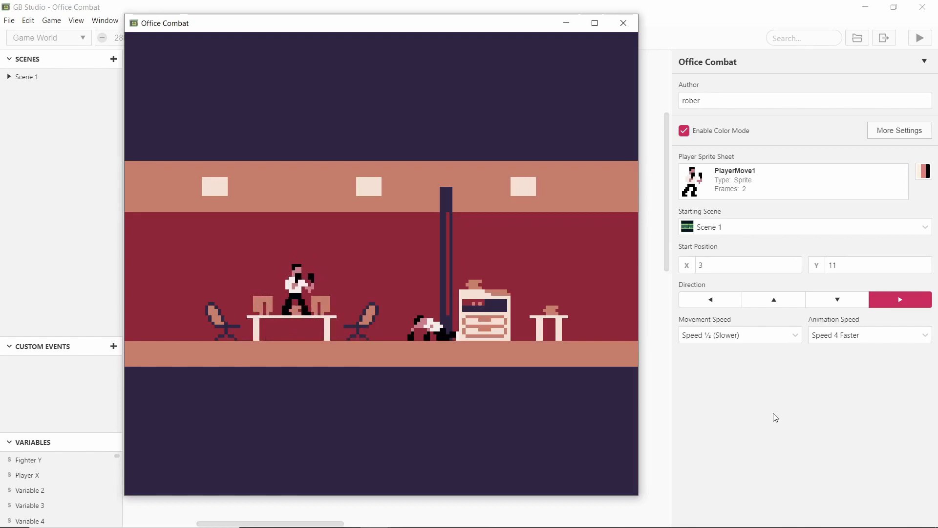
key("Right")
key("Right")
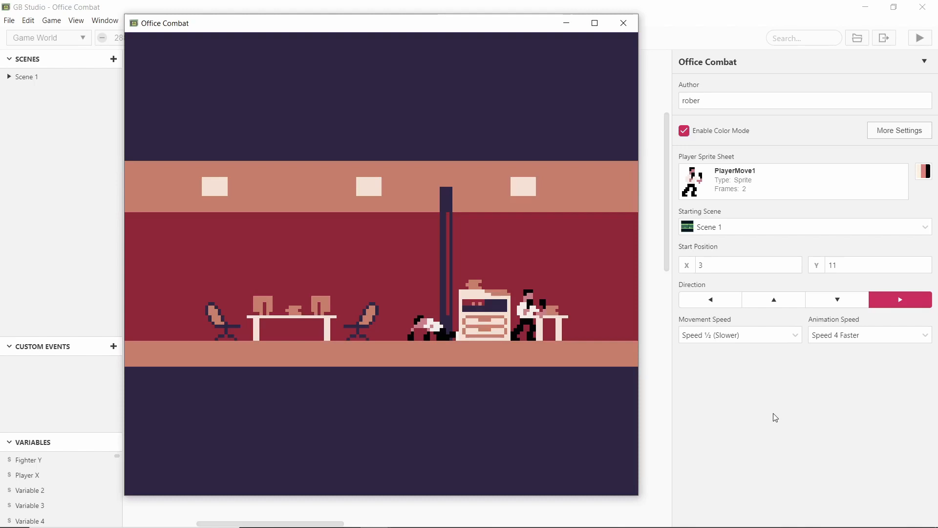
key("Left")
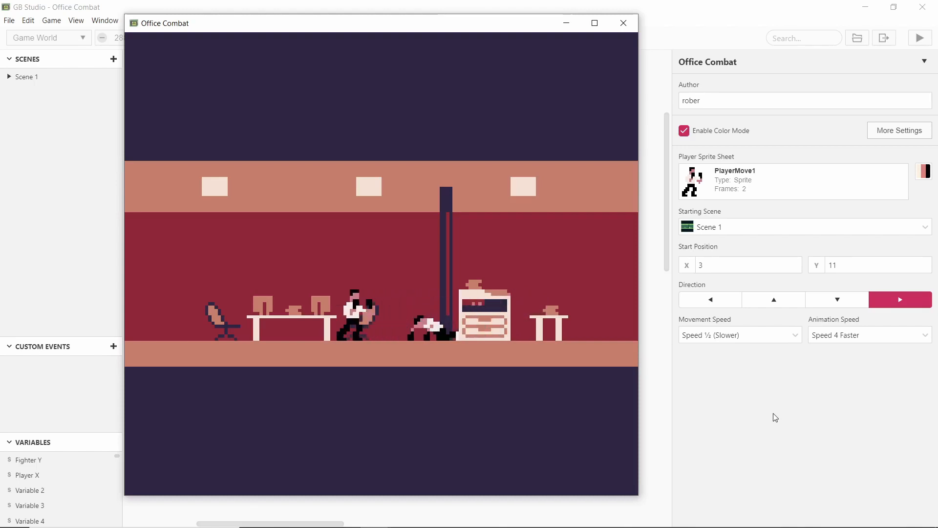
key("Left")
key("Up")
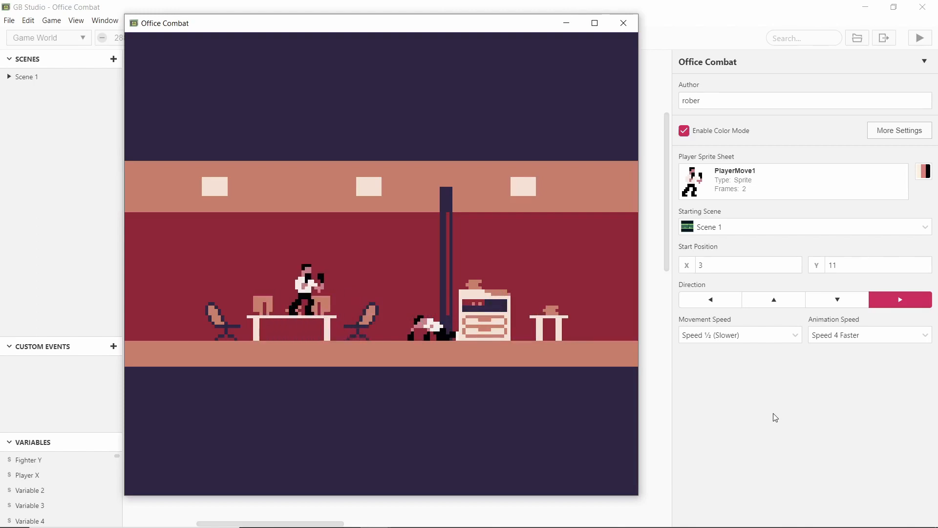
key("Right")
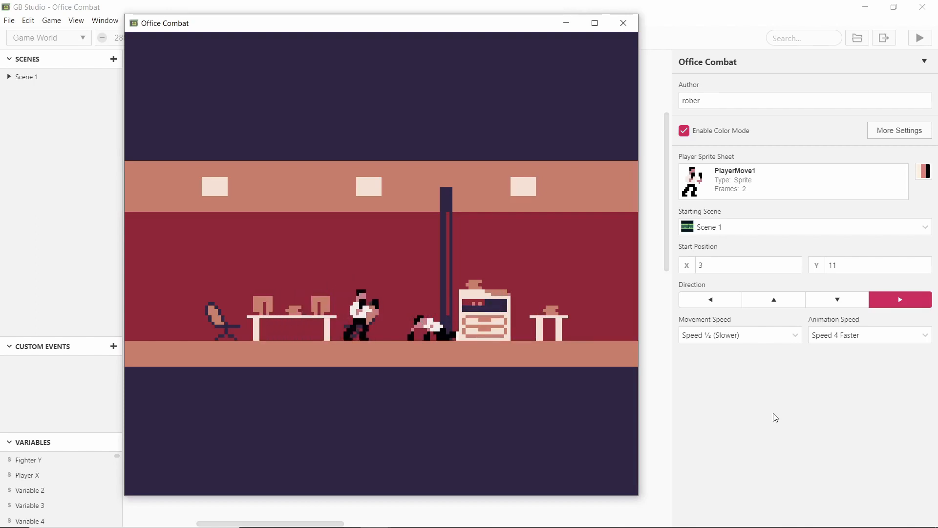
Keep playtesting by moving the player back and forth with short direction changes and jumps around the desk and chair.
key("Left")
key("Right")
key("Left")
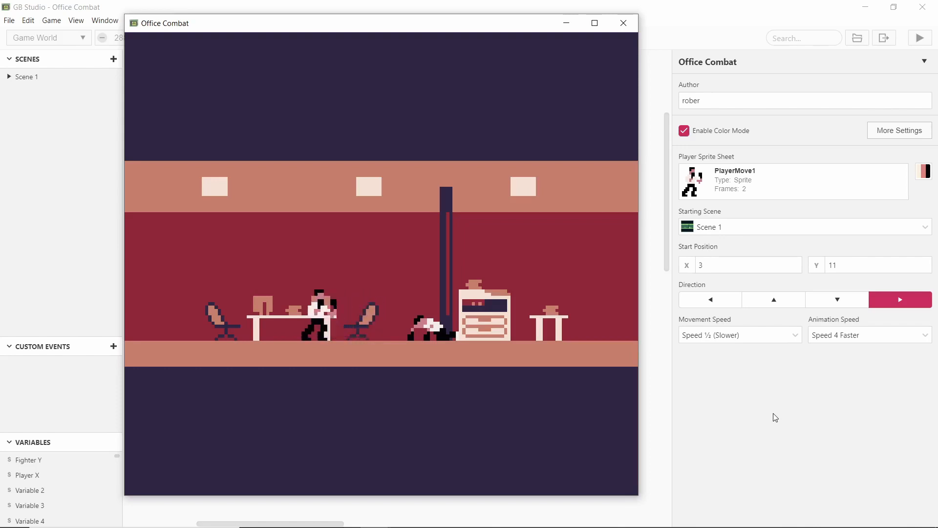
key("Right")
key("Left")
key("Right")
key("Up")
key("Left")
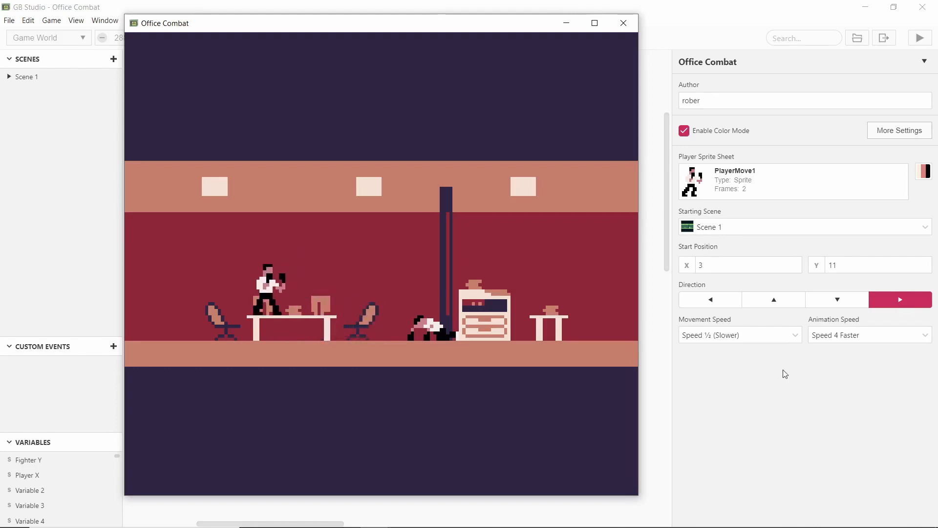
key("Right")
key("Right")
key("Left")
key("Right")
key("Left")
key("Up")
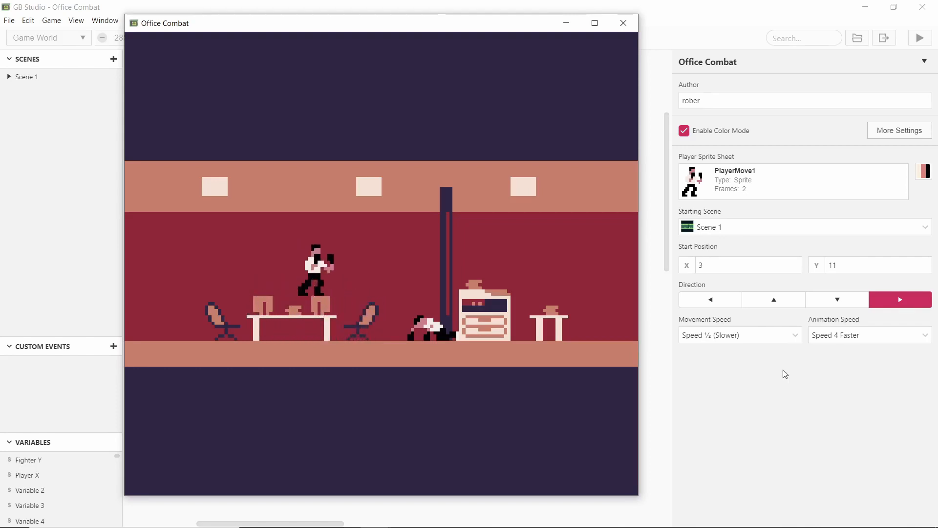
key("Right")
key("Left")
key("Right")
key("Left")
key("Up")
key("Right")
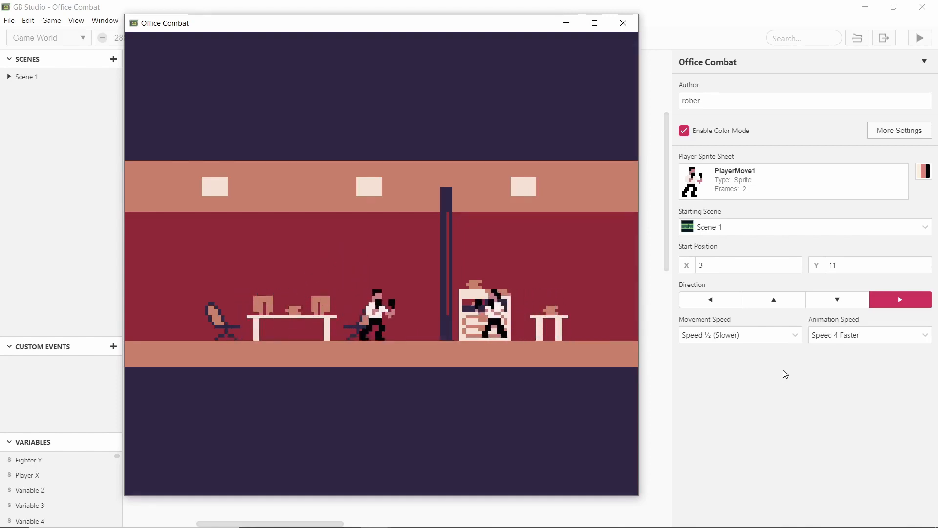
key("Up")
key("Left")
key("Up")
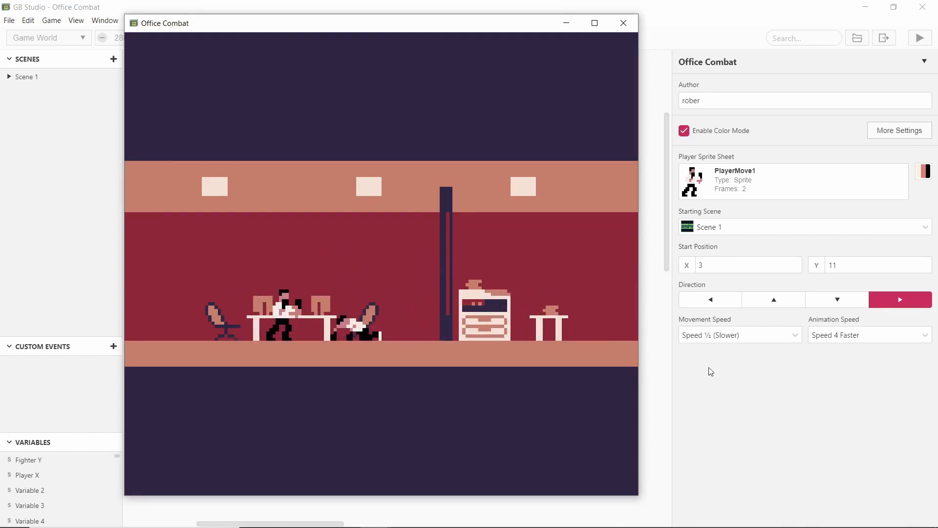
Minimize the game window, switch to GIMP and examine the character poses facing both directions in the Character Sprites sheet.
left_click(565, 28)
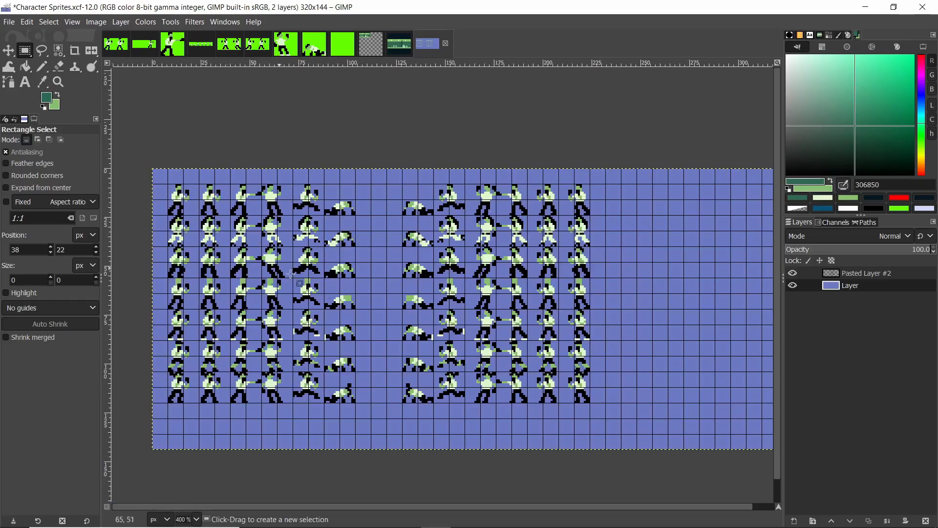
scroll(170, 185, "up", 3, "ctrl")
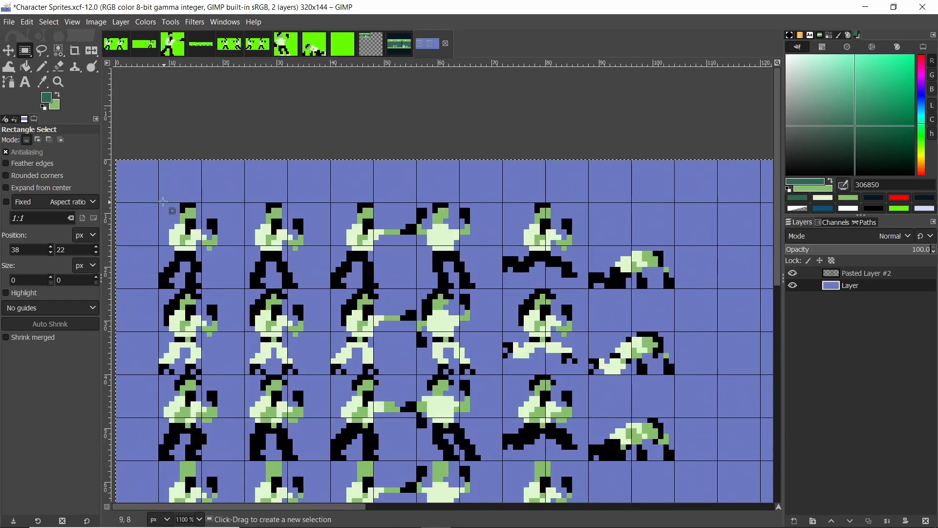
scroll(488, 247, "down", 3, "ctrl")
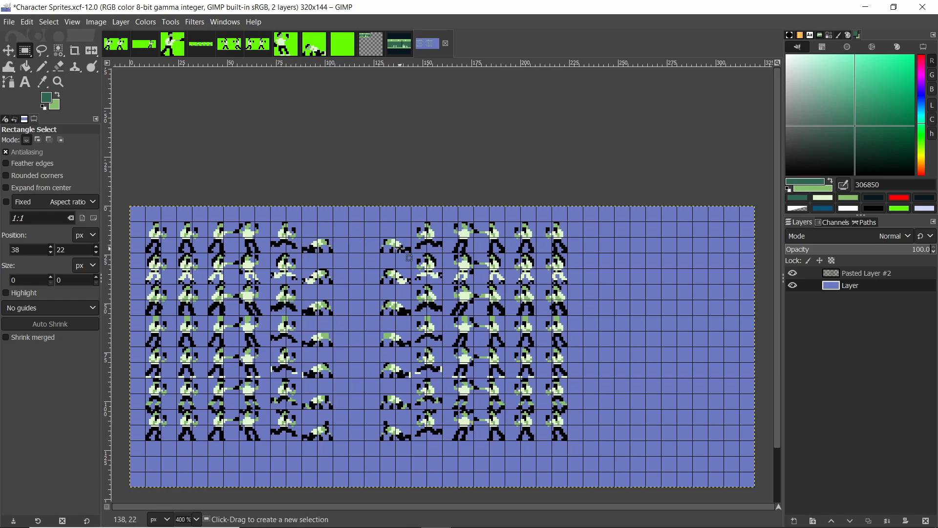
scroll(484, 358, "up", 2, "ctrl")
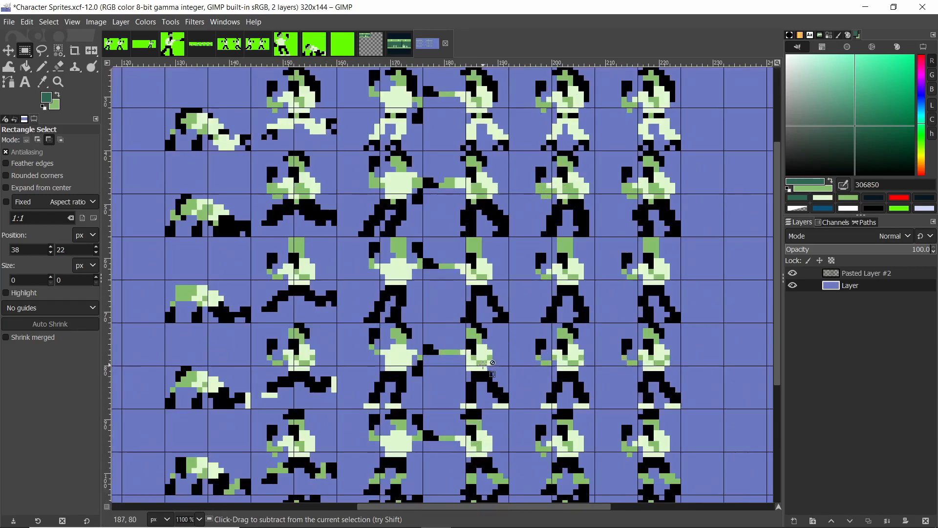
scroll(386, 357, "down", 1, "ctrl")
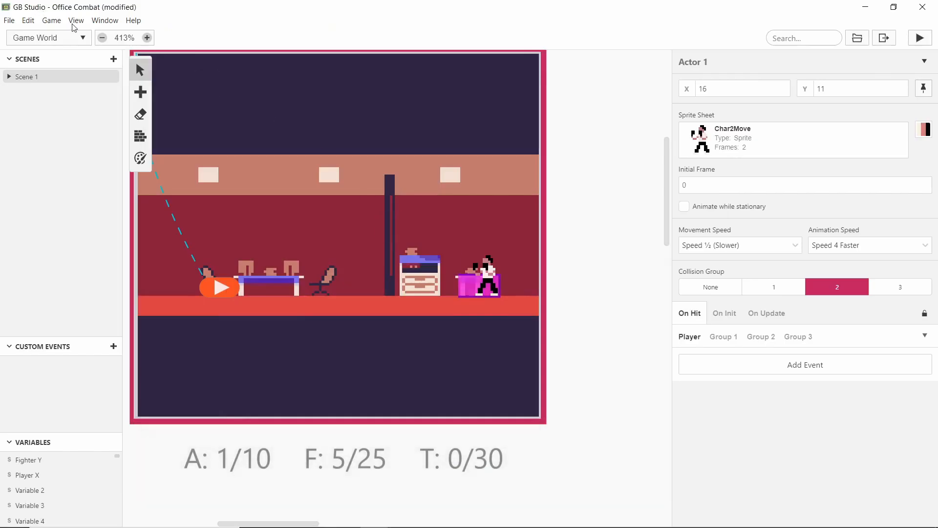
Back in GB Studio, move Actor 1 to X 15, Y 11 and review the Player X and Fighter X comparisons in its On Update script.
left_click(76, 20)
key("Escape")
left_click_drag(470, 282, 478, 280)
left_click_drag(488, 288, 472, 288)
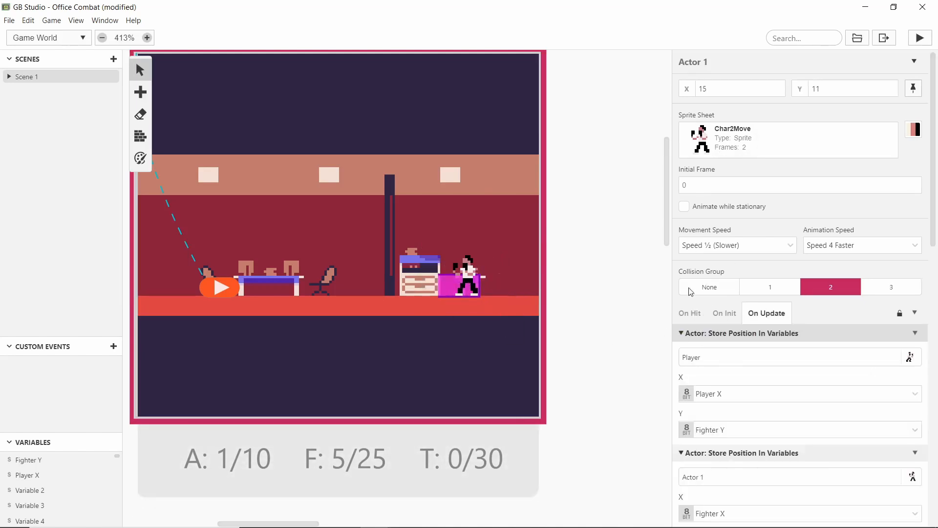
scroll(755, 154, "down", 12)
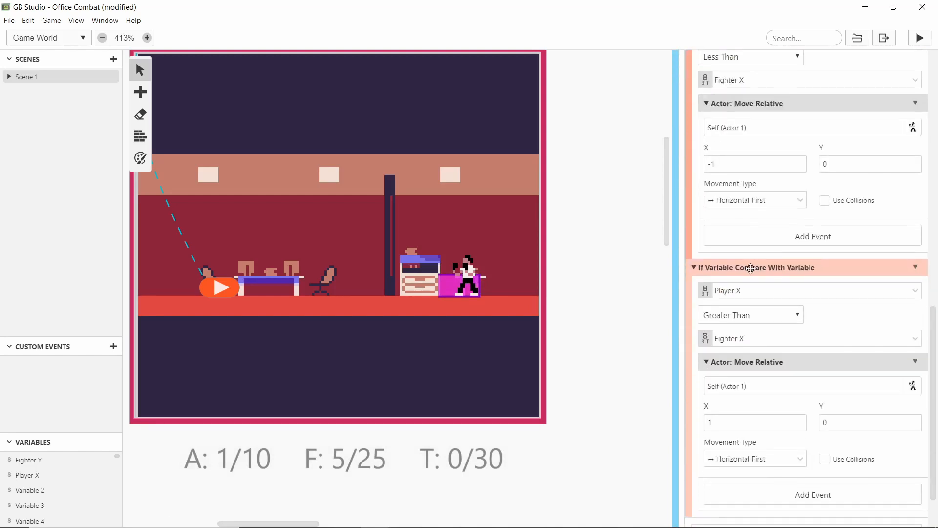
scroll(752, 280, "up", 1)
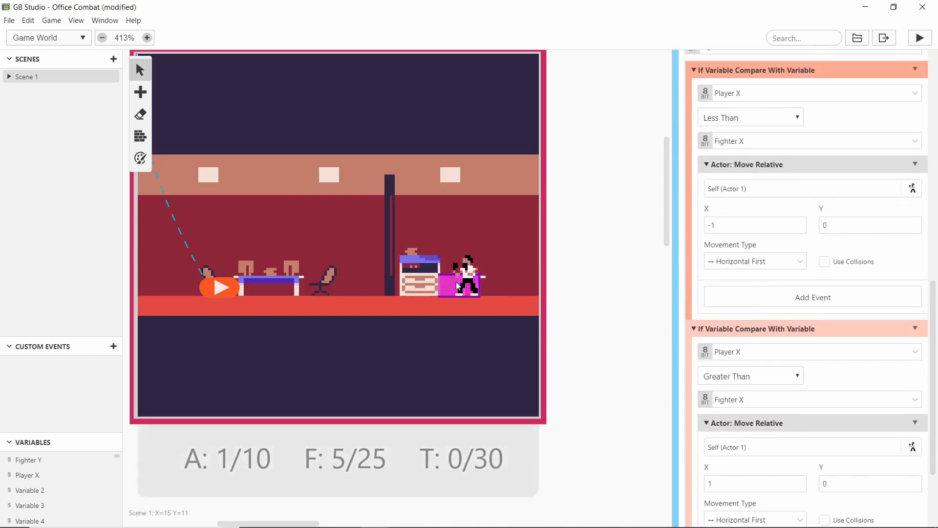
scroll(768, 297, "down", 1)
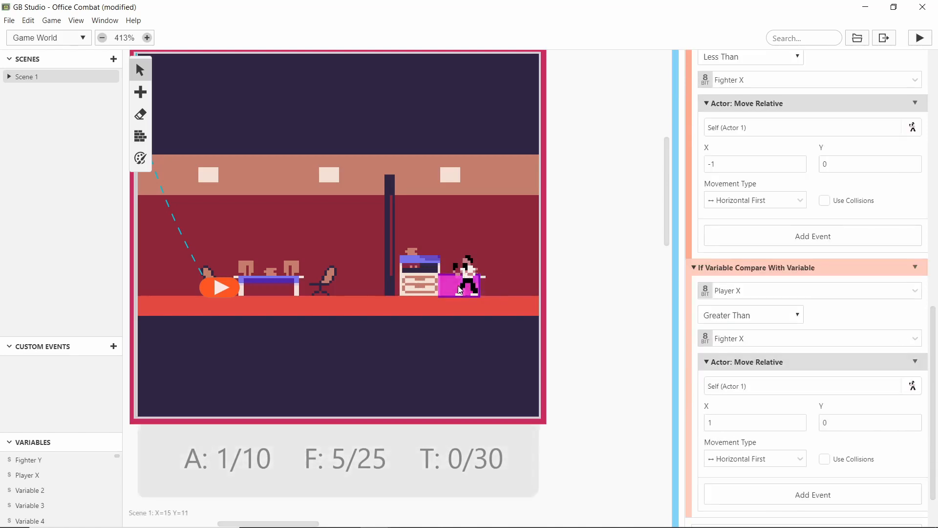
Add a new actor to Scene 1 at X 10, Y 11 and give it the PlayerMove1 sprite sheet.
left_click(141, 92)
left_click(163, 95)
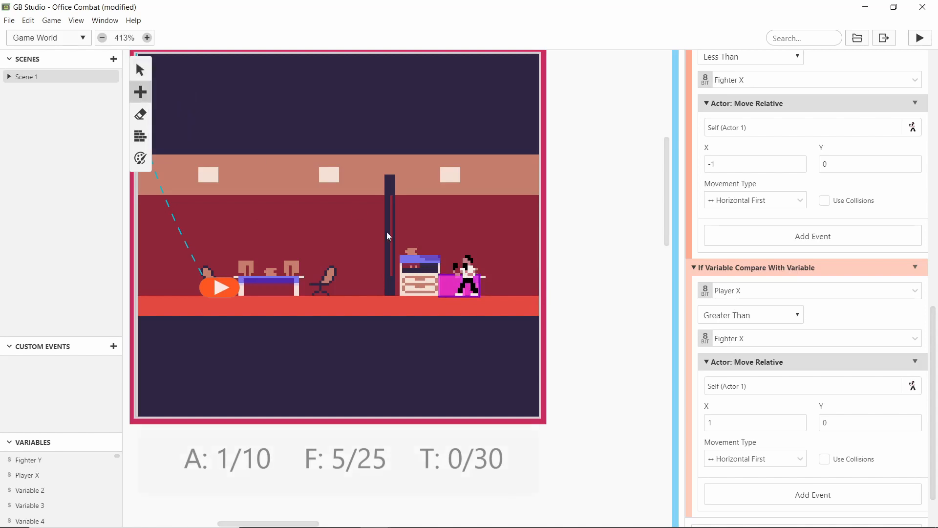
left_click(354, 288)
left_click_drag(468, 284, 357, 285)
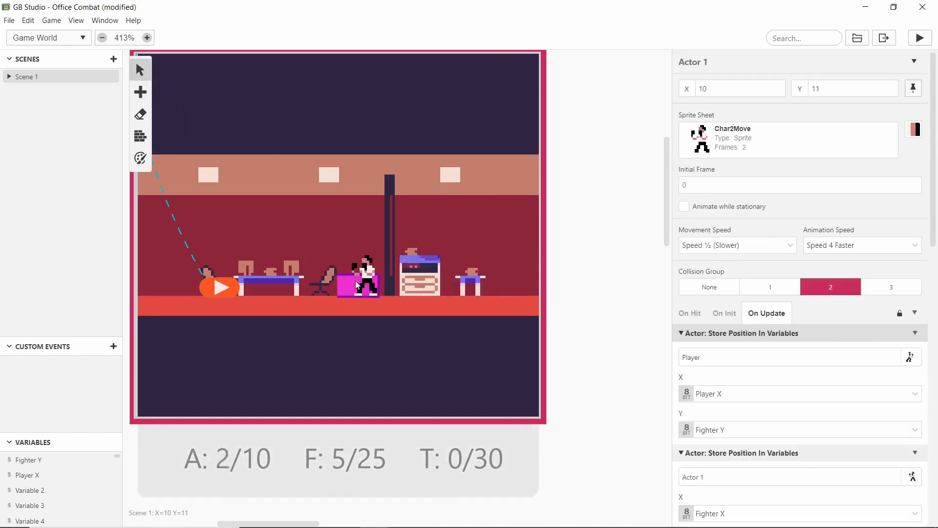
key("ctrl+z")
left_click(354, 285)
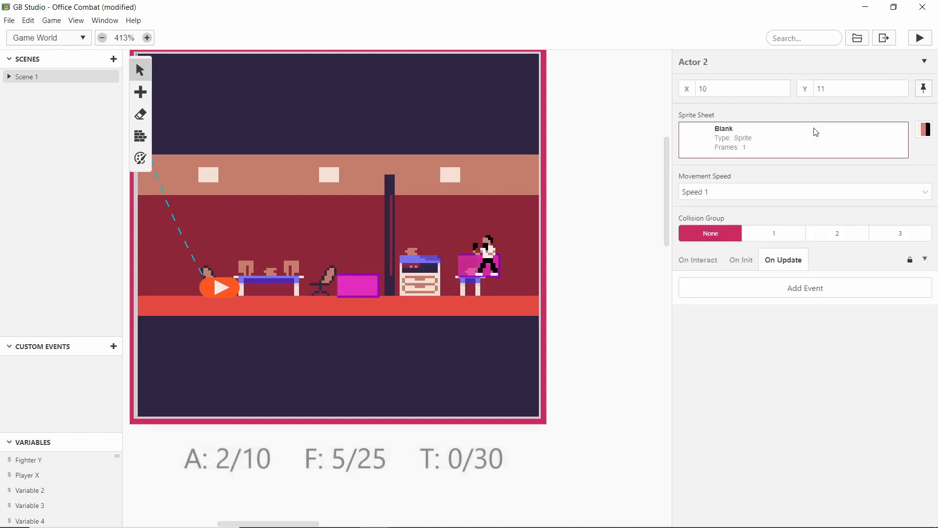
left_click(768, 151)
scroll(737, 315, "down", 2)
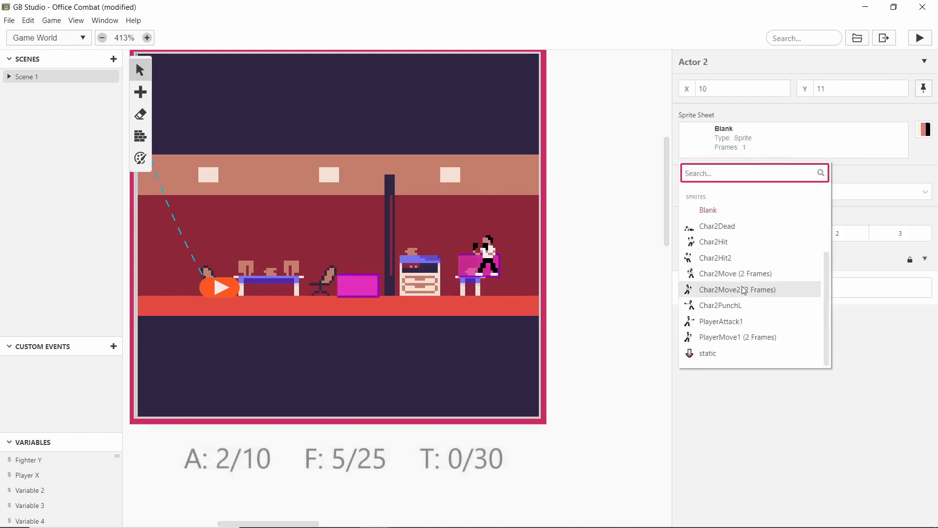
left_click(742, 336)
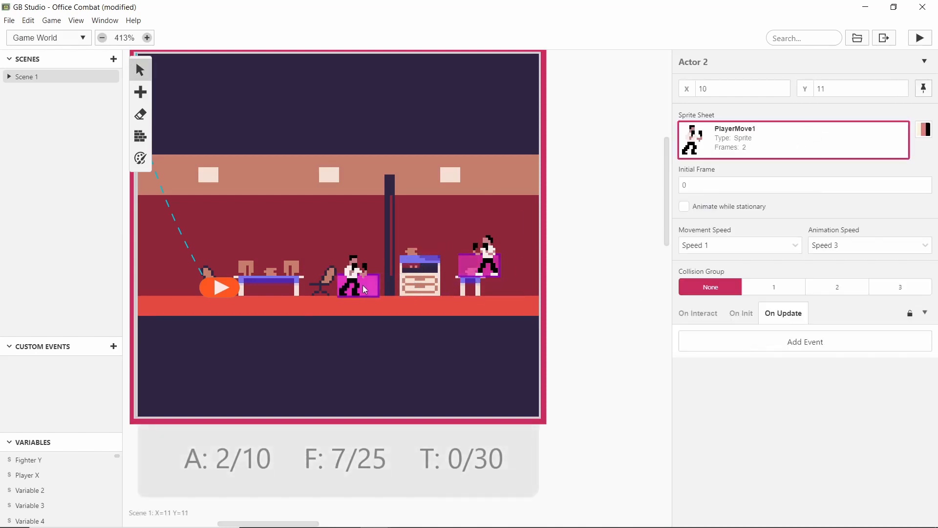
Reposition the two fighters in Scene 1, moving Actor 2 to X 8, Y 11 and Actor 1 to X 10, Y 10.
left_click_drag(342, 291, 306, 290)
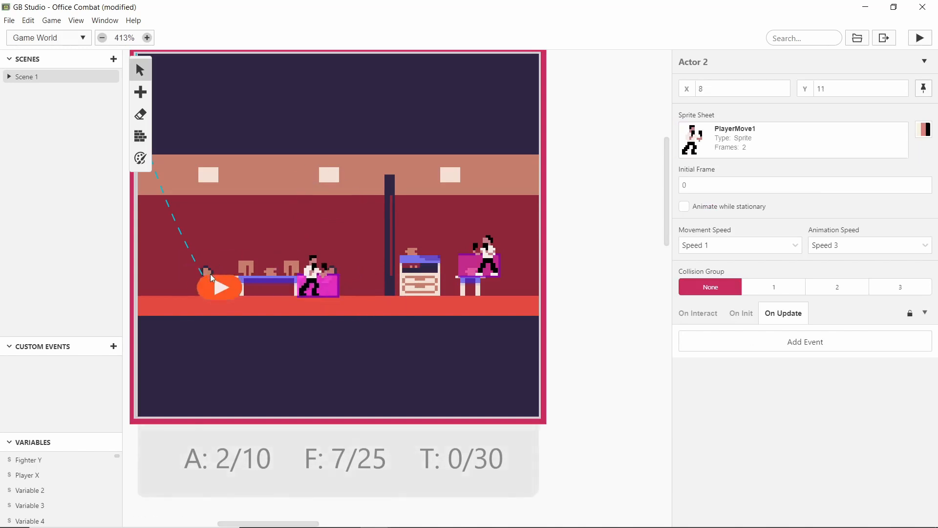
left_click(505, 260)
left_click_drag(484, 262, 354, 282)
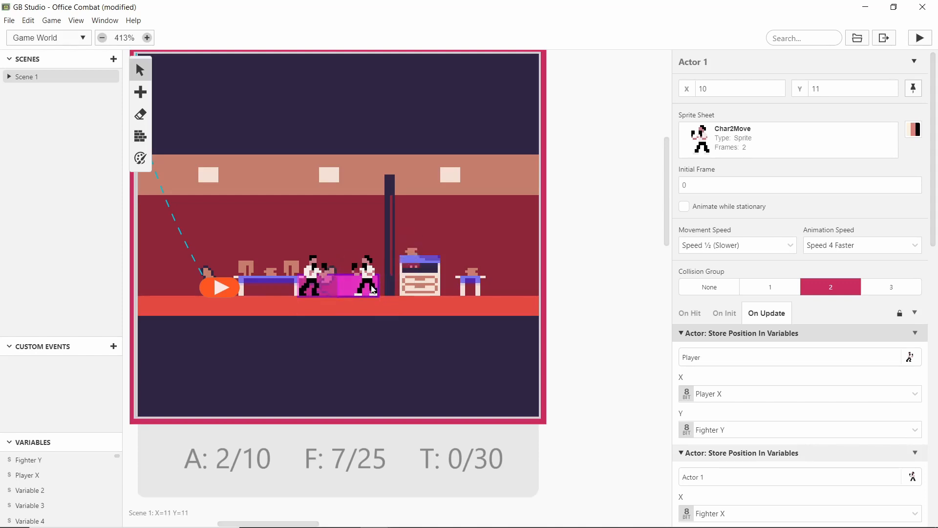
left_click_drag(363, 293, 380, 298)
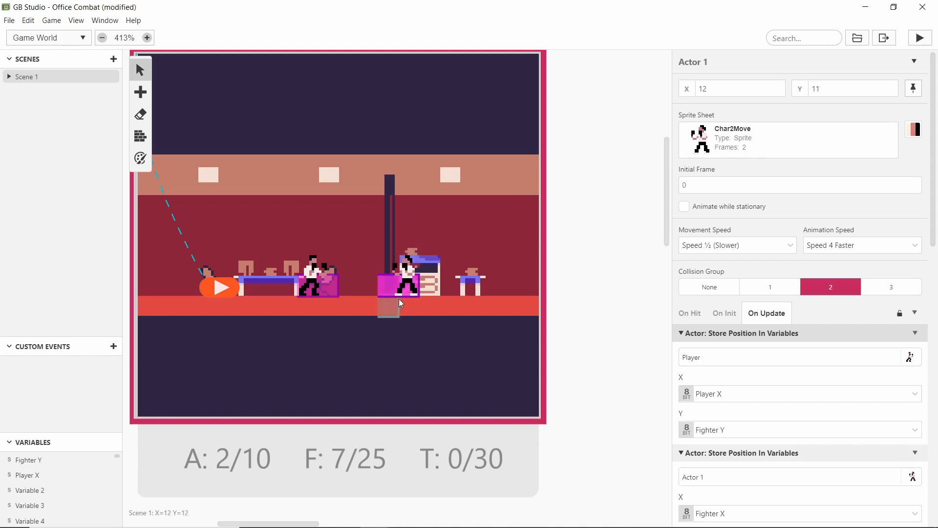
left_click_drag(401, 302, 364, 289)
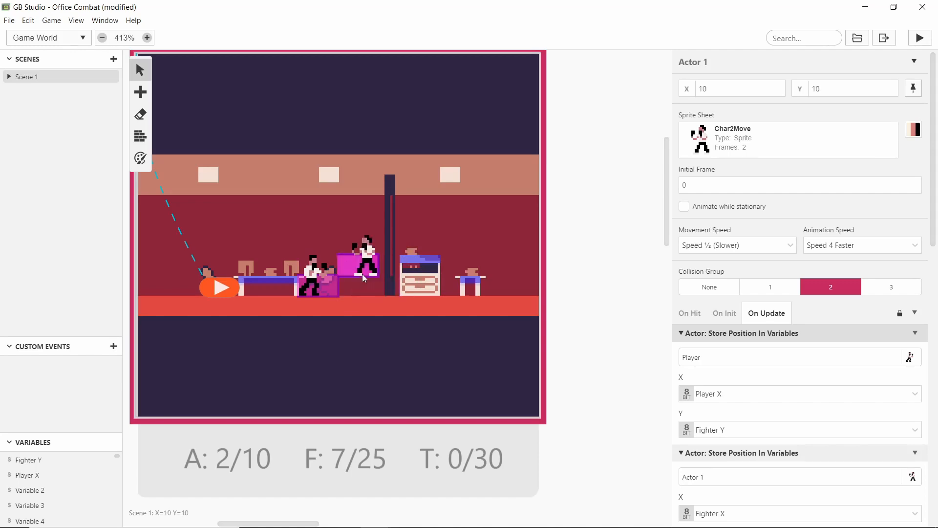
Review the Less Than and Greater Than comparisons of Player X with Fighter X in Actor 1's On Update script, shifting Actor 1 along the floor.
scroll(793, 257, "down", 3)
scroll(793, 258, "down", 6)
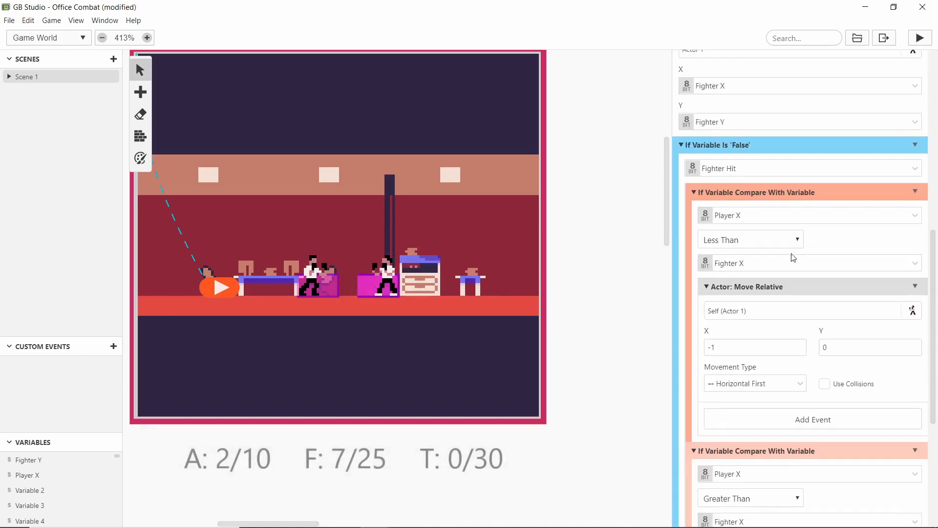
scroll(834, 307, "down", 3)
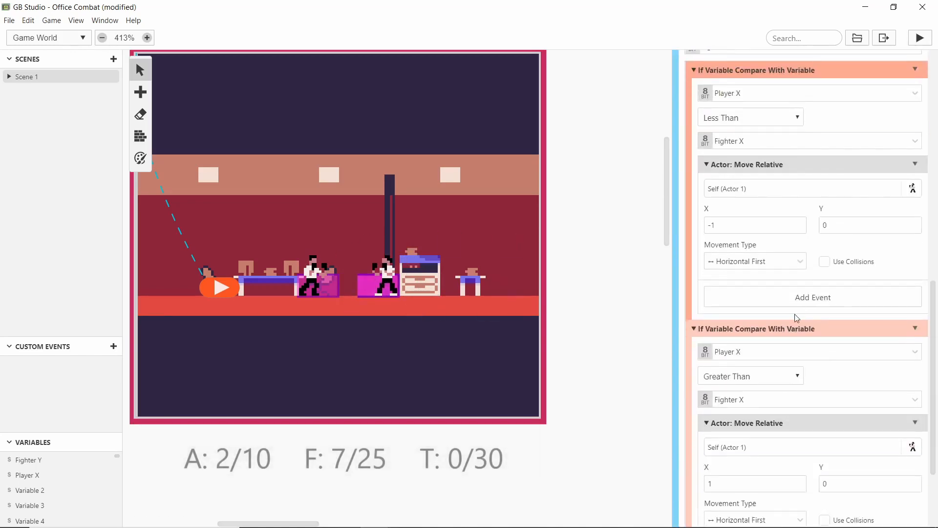
scroll(783, 325, "down", 2)
scroll(721, 301, "up", 1)
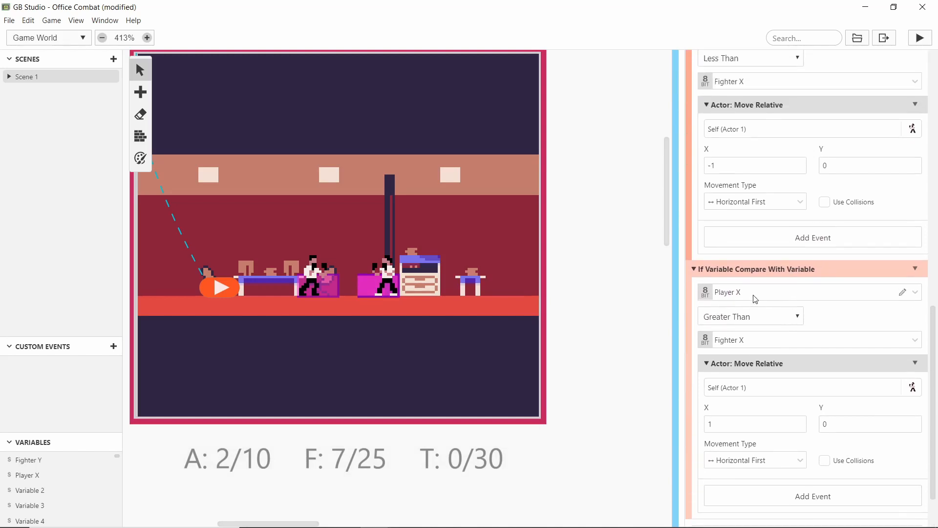
scroll(757, 288, "up", 3)
mouse_move(381, 282)
left_mouse_down()
mouse_move(431, 280)
mouse_move(430, 269)
mouse_move(394, 280)
left_mouse_up()
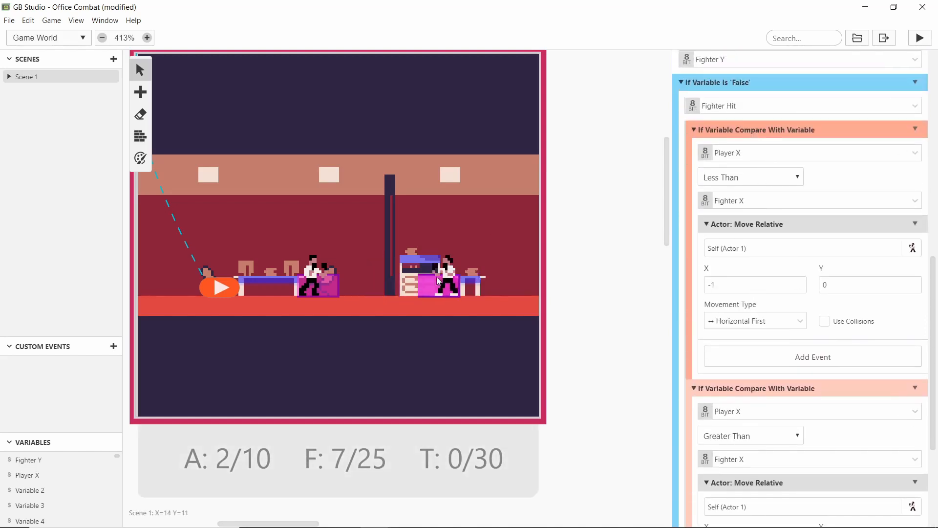
Add a Math Functions event to the Player X Greater Than Fighter X branch, using Local 4 renamed as Closeness.
scroll(772, 442, "down", 4)
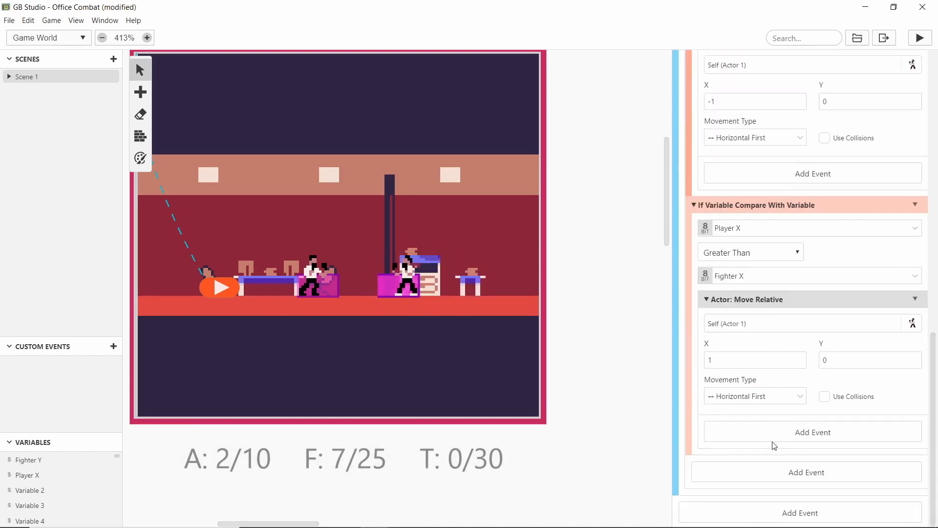
left_click(752, 440)
type("math")
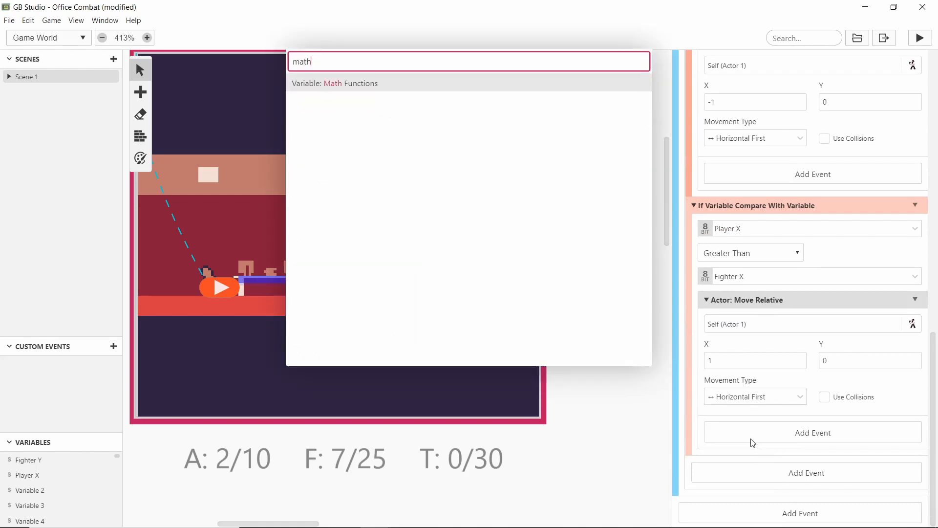
key("Return")
scroll(771, 400, "down", 1)
left_click(764, 377)
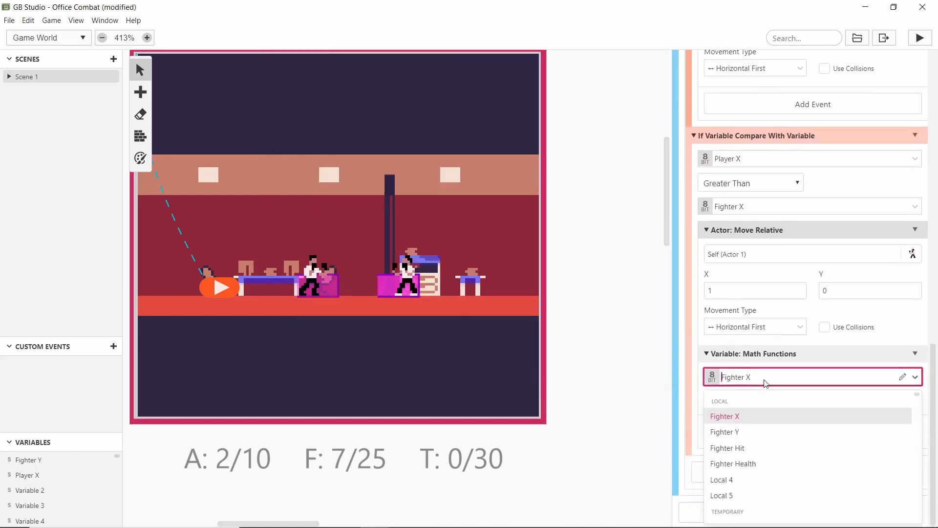
left_click(757, 481)
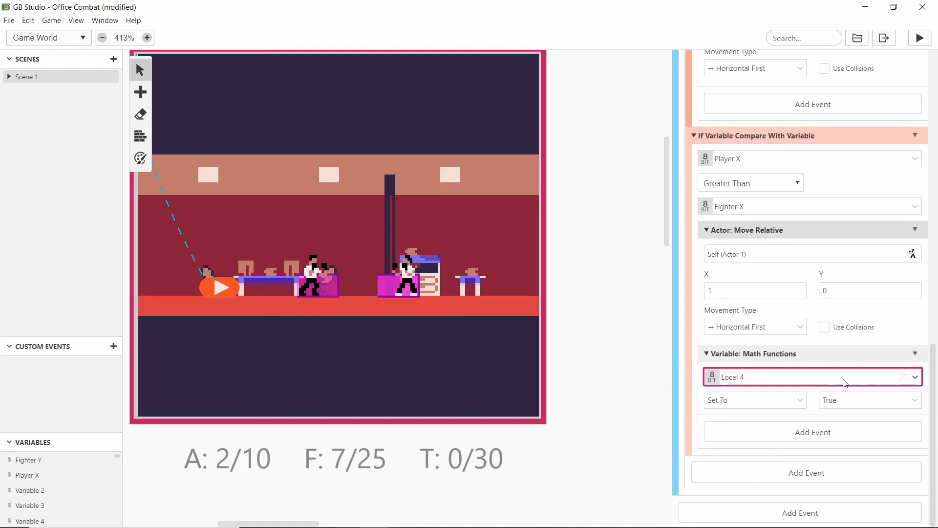
left_click(901, 378)
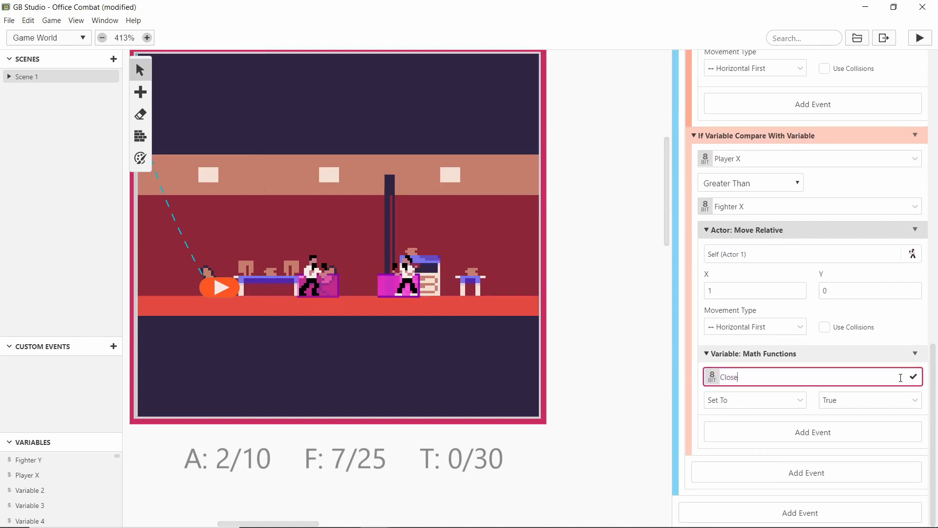
type("Closeness")
key("Return")
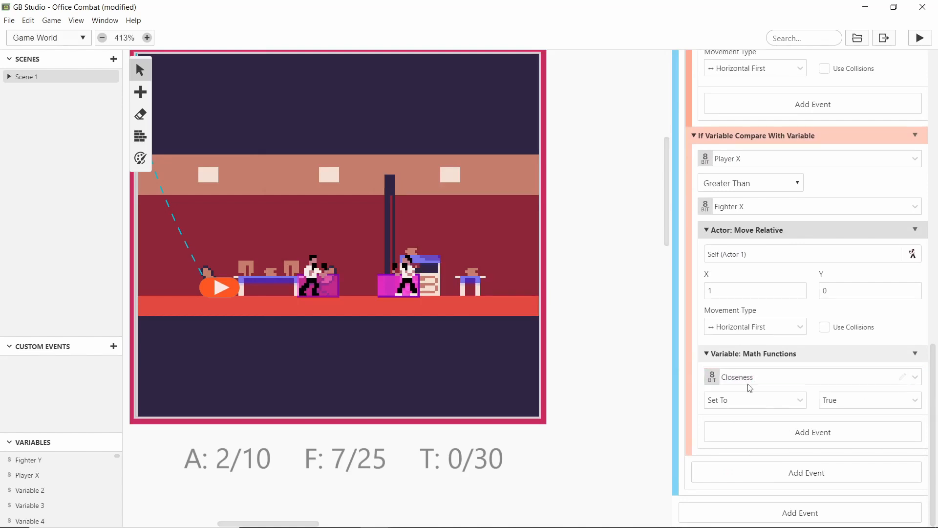
Have the math event set Closeness to the variable Player X and place it before the branch's Move Relative event.
left_click(761, 408)
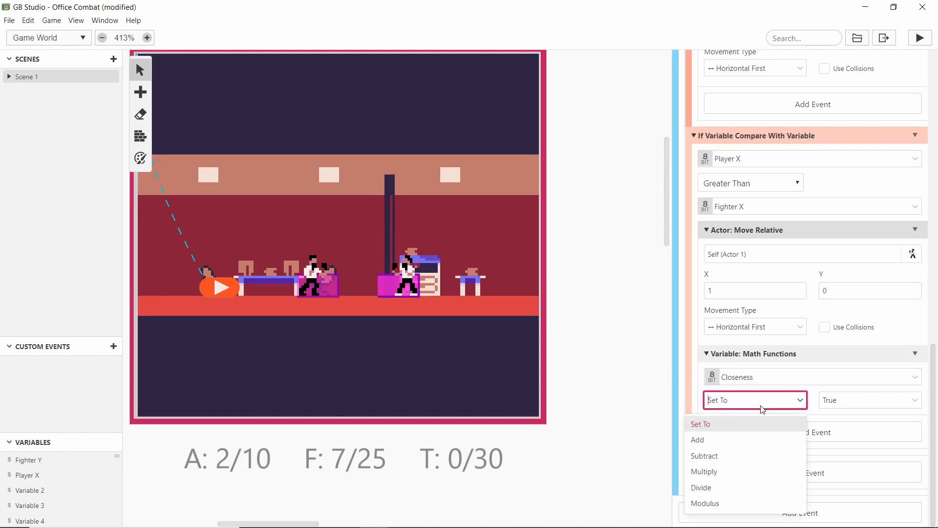
left_click(760, 424)
left_click(870, 399)
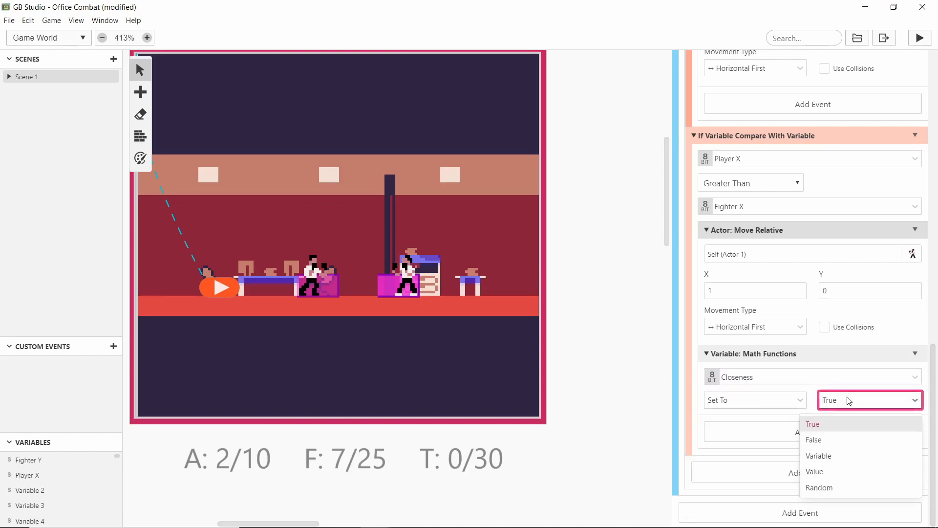
left_click(825, 453)
left_click(758, 429)
scroll(768, 457, "down", 2)
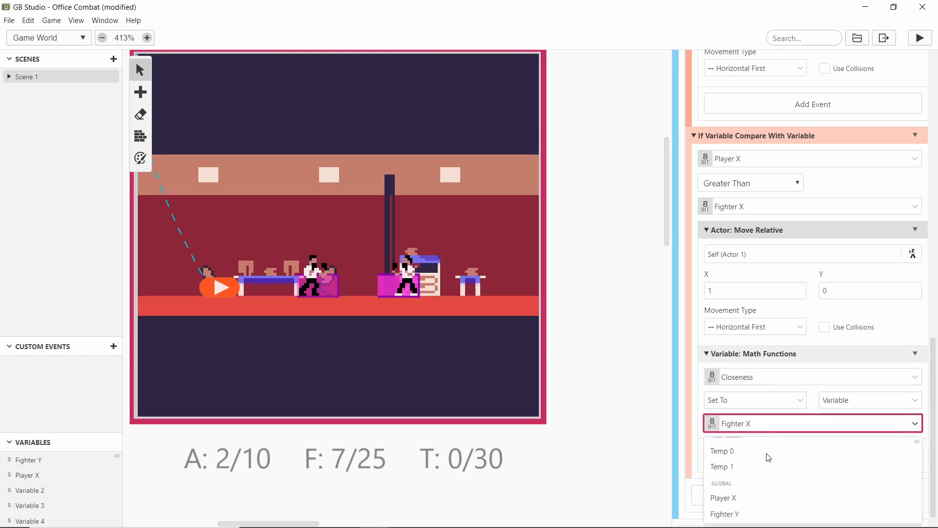
left_click(760, 496)
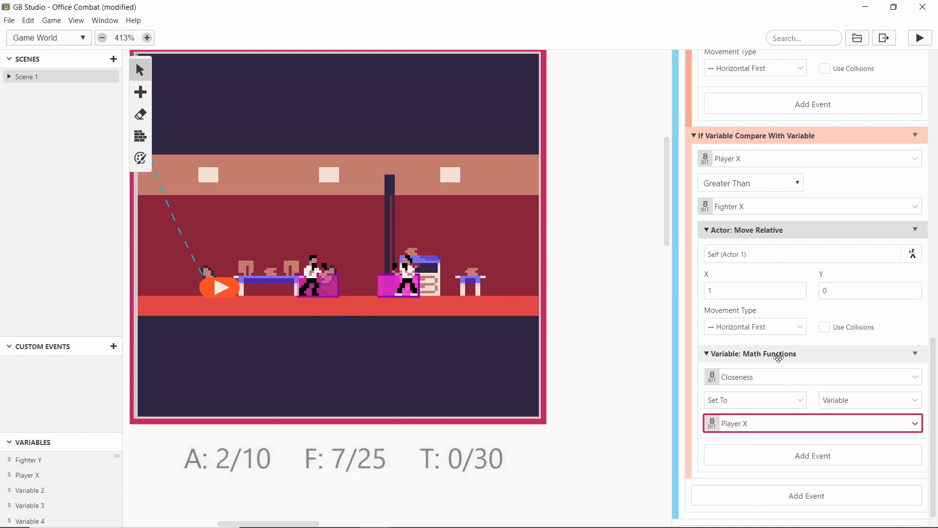
left_click_drag(778, 358, 775, 288)
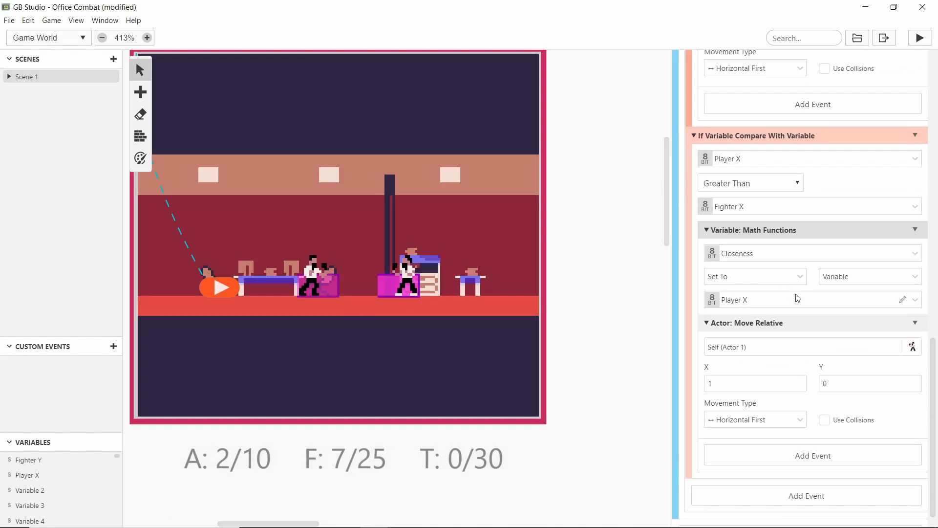
Move Actor 1 nearer to and away from Actor 2 in Scene 1 to illustrate the fighters' spacing.
left_click_drag(391, 286, 349, 289)
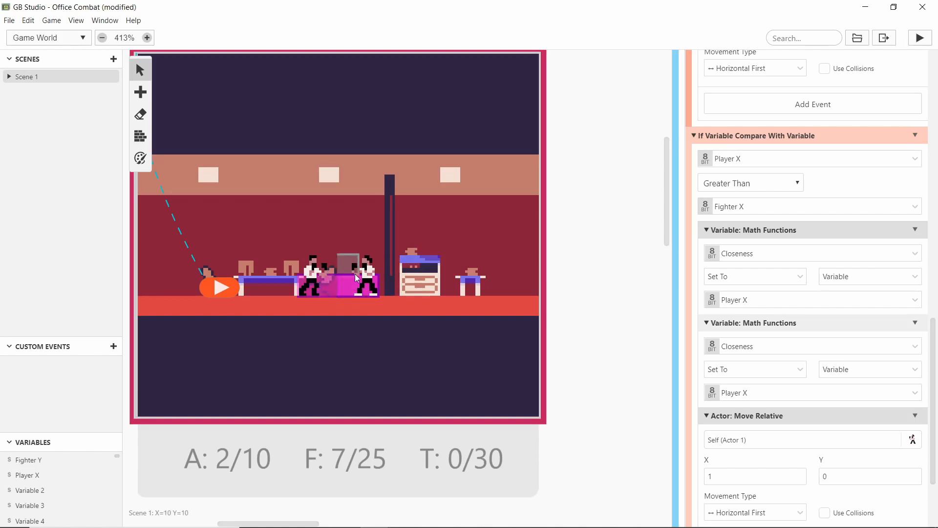
left_click_drag(351, 292, 308, 286)
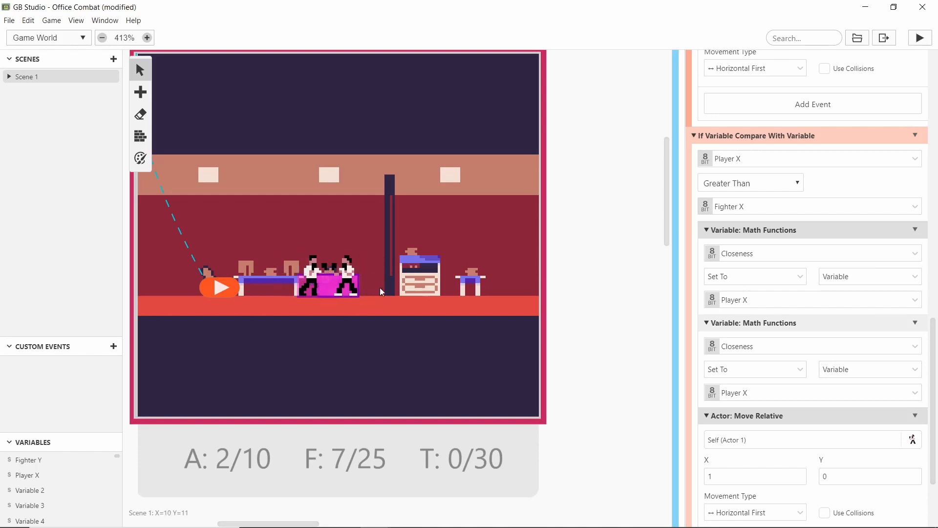
left_click_drag(382, 292, 384, 292)
Change the second Closeness math event so that it adds the value 1.
left_click(787, 372)
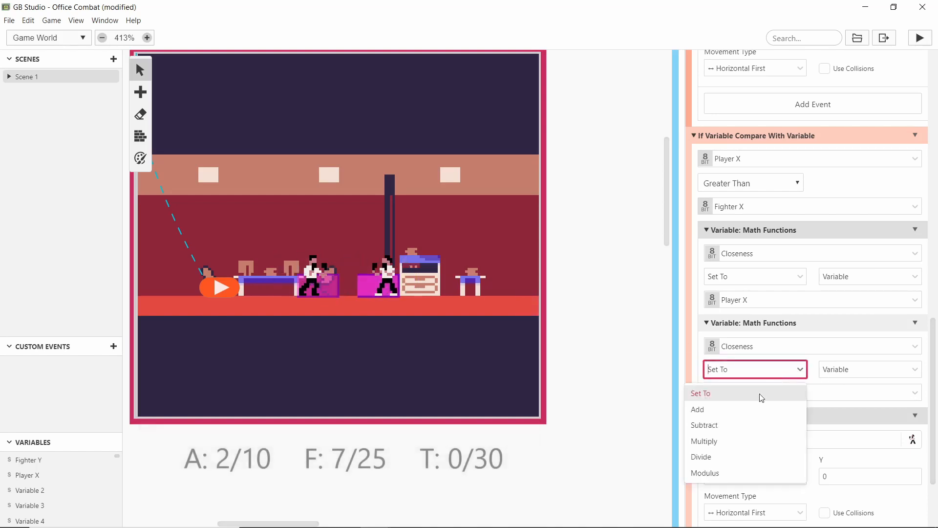
left_click(760, 406)
left_click(855, 370)
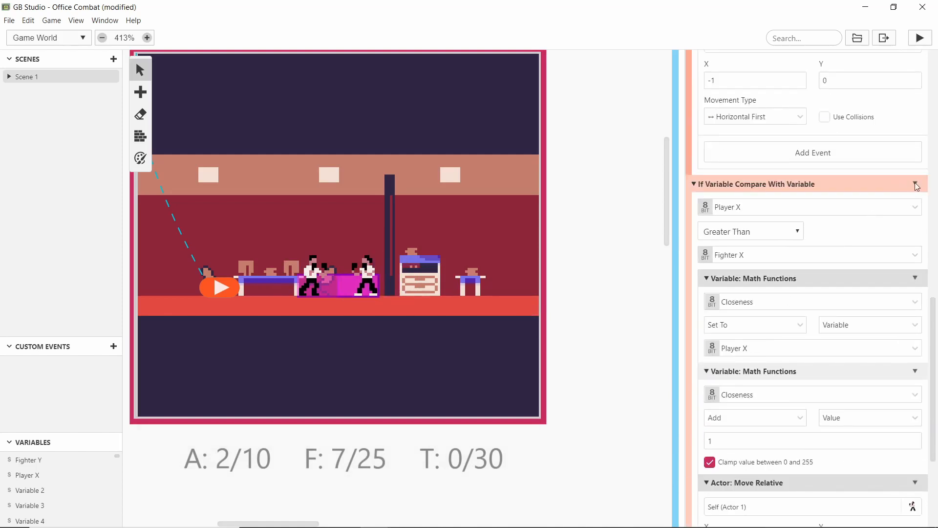
Copy the Player X Greater Than Fighter X comparison and paste it inside its own branch, directly before Move Relative.
left_click(916, 185)
left_click(871, 257)
scroll(752, 222, "down", 4)
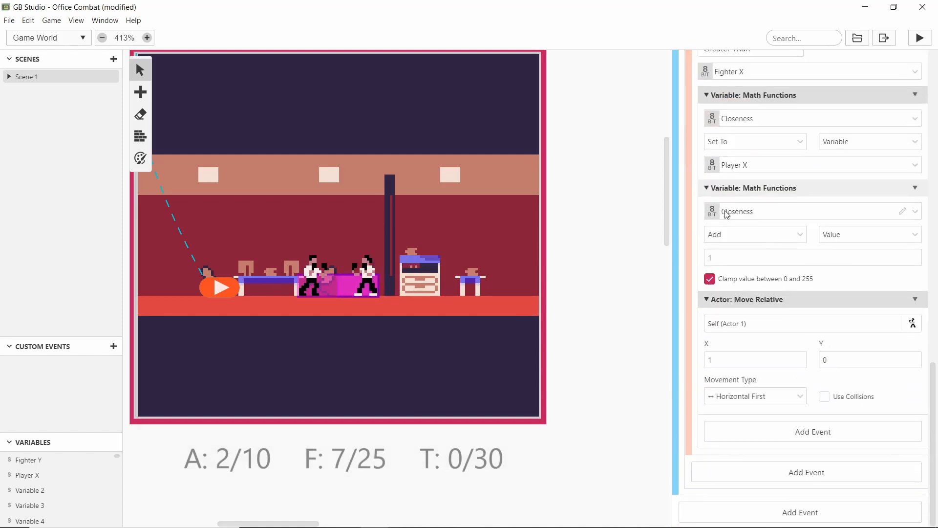
key("alt")
left_click(764, 440)
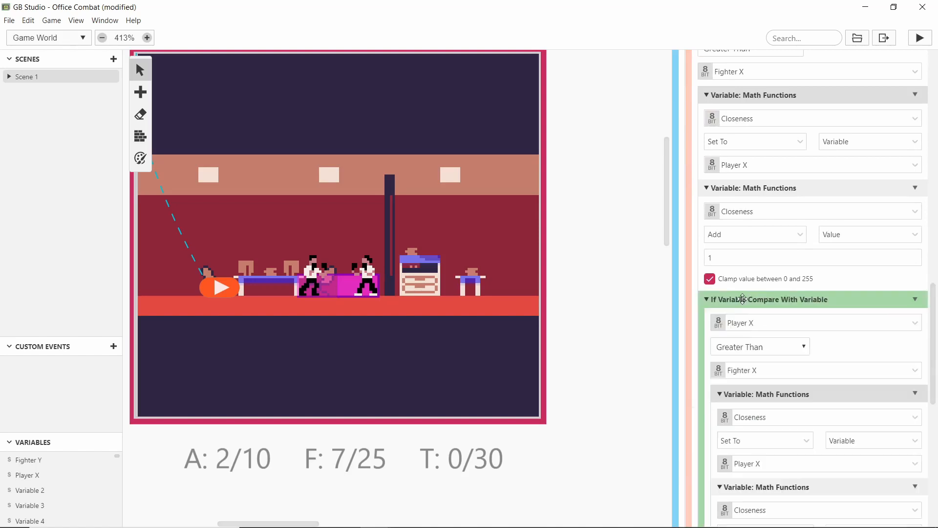
Set the first variable of the nested comparison to Closeness.
left_click(769, 324)
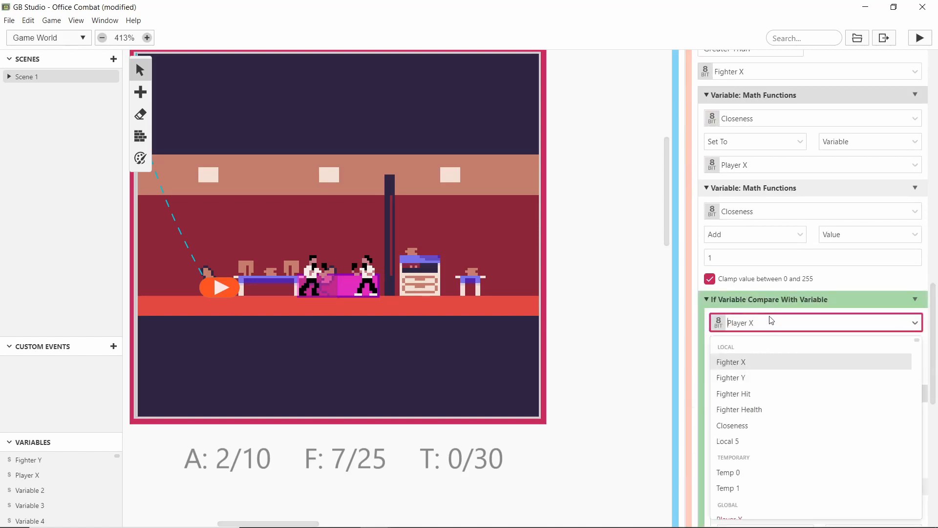
scroll(765, 394, "down", 3)
scroll(766, 395, "up", 3)
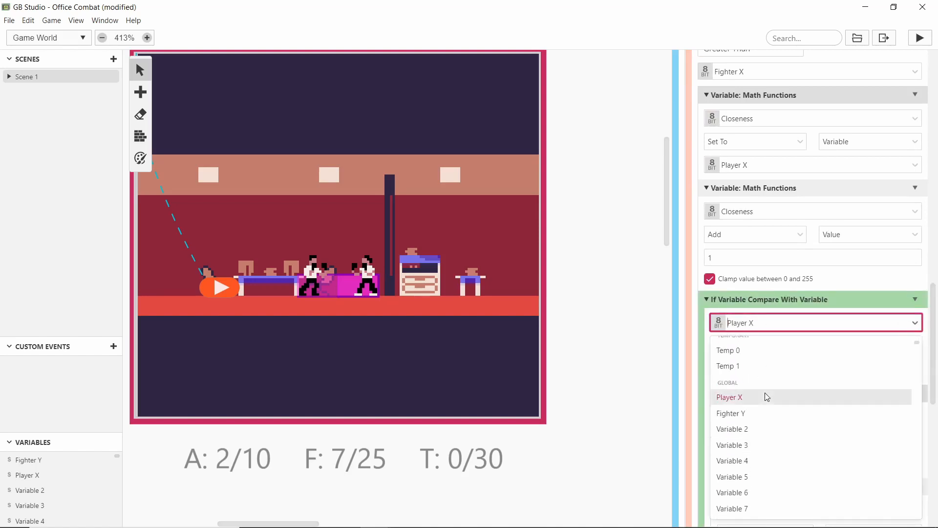
left_click(732, 425)
Delete both Math Functions events from the nested Closeness comparison.
scroll(811, 332, "down", 4)
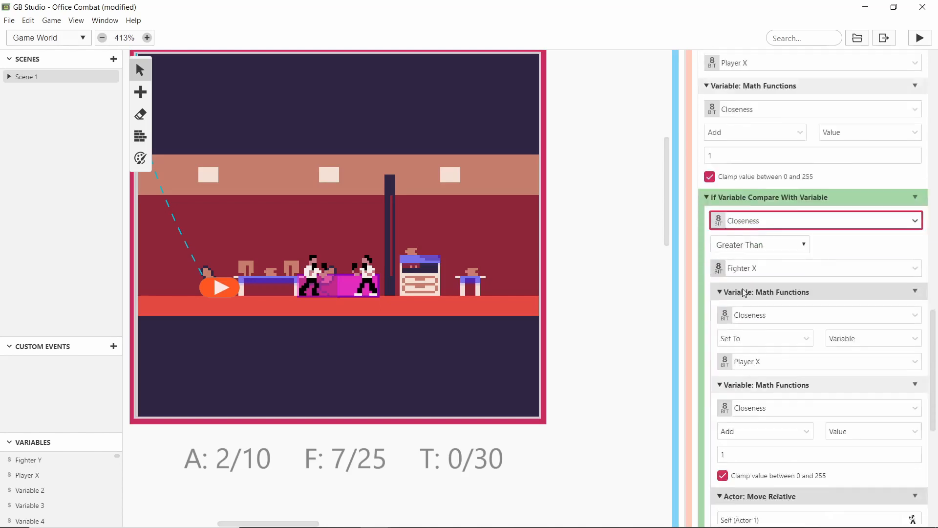
scroll(812, 332, "up", 1)
left_click(915, 271)
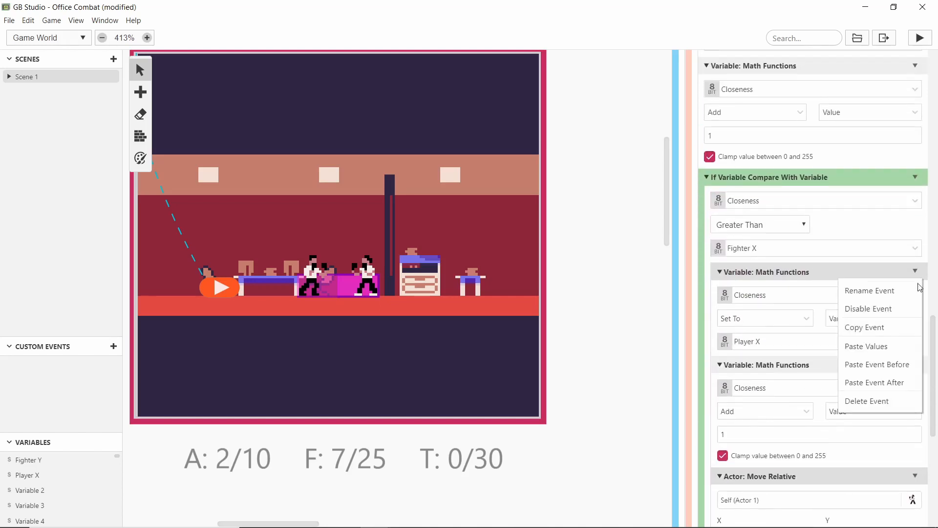
left_click(874, 401)
left_click(915, 272)
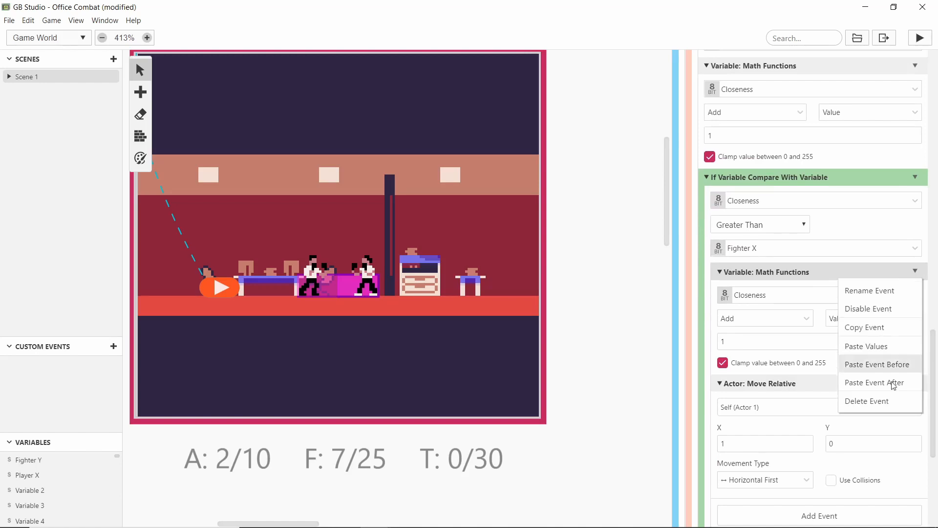
left_click(877, 399)
scroll(897, 364, "down", 1)
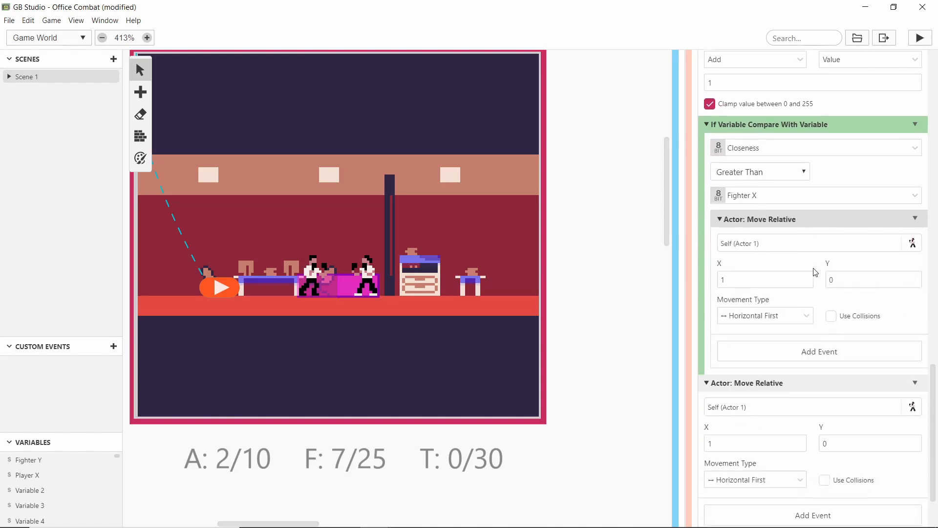
Delete the Move Relative event following the nested comparison and re-enable that comparison's Else branch.
left_click(915, 376)
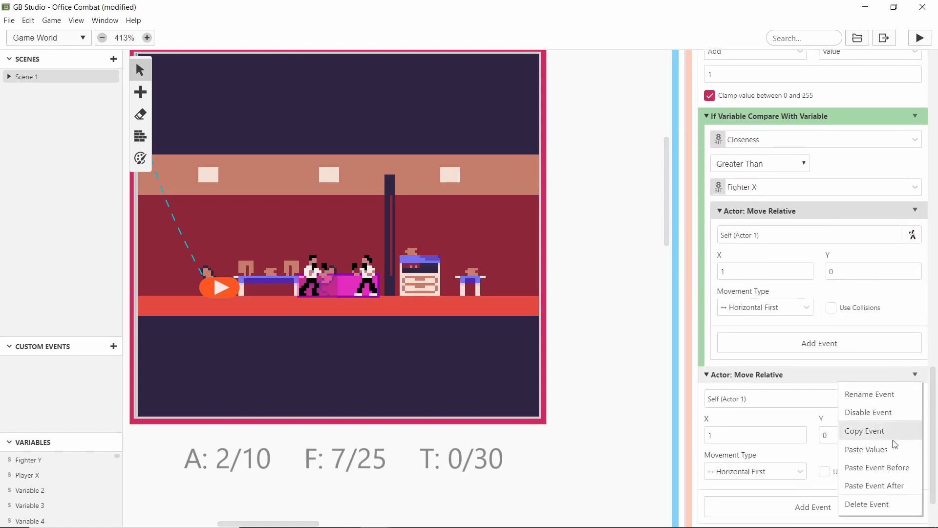
left_click(875, 505)
left_click(916, 166)
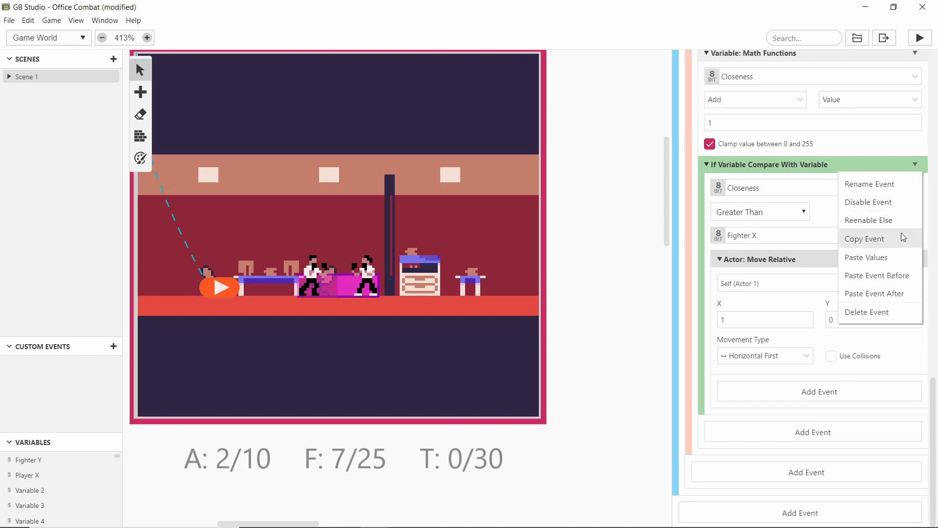
left_click(889, 219)
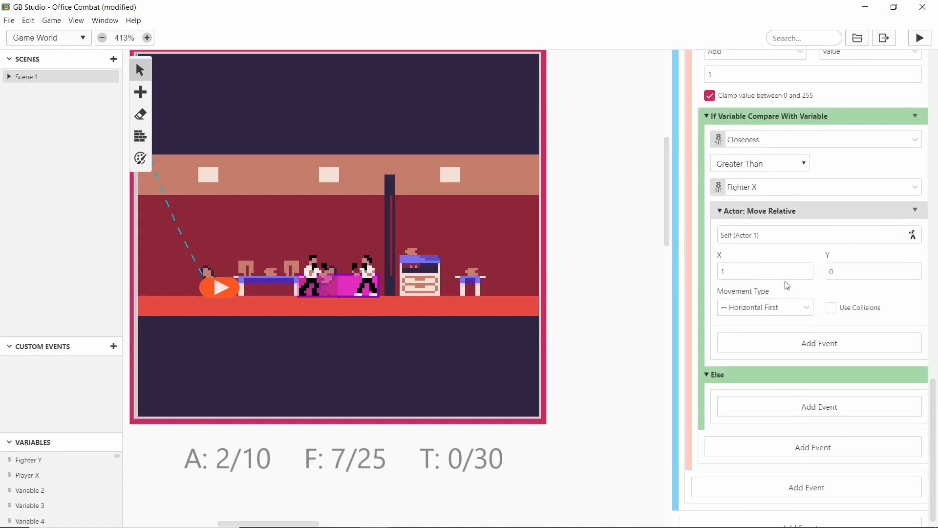
Review the Closeness logic in the Greater Than branch and move the two fighters farther apart in Scene 1.
scroll(782, 234, "down", 1)
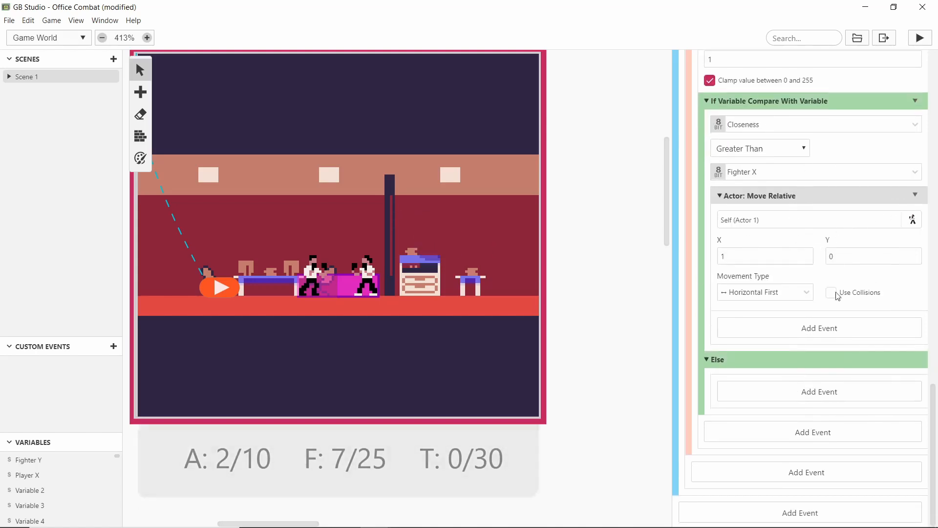
scroll(806, 274, "up", 3)
scroll(755, 220, "up", 2)
scroll(745, 208, "down", 3)
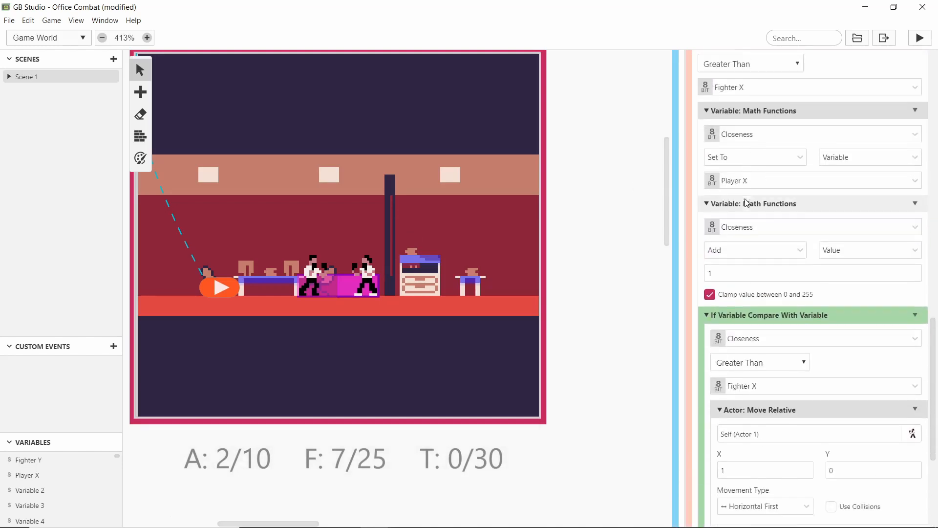
scroll(757, 254, "up", 5)
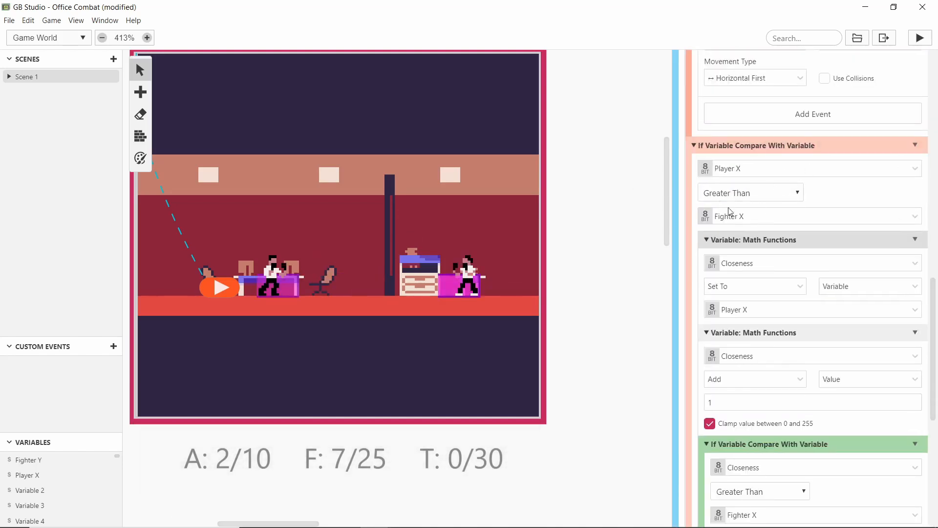
left_click_drag(459, 283, 478, 284)
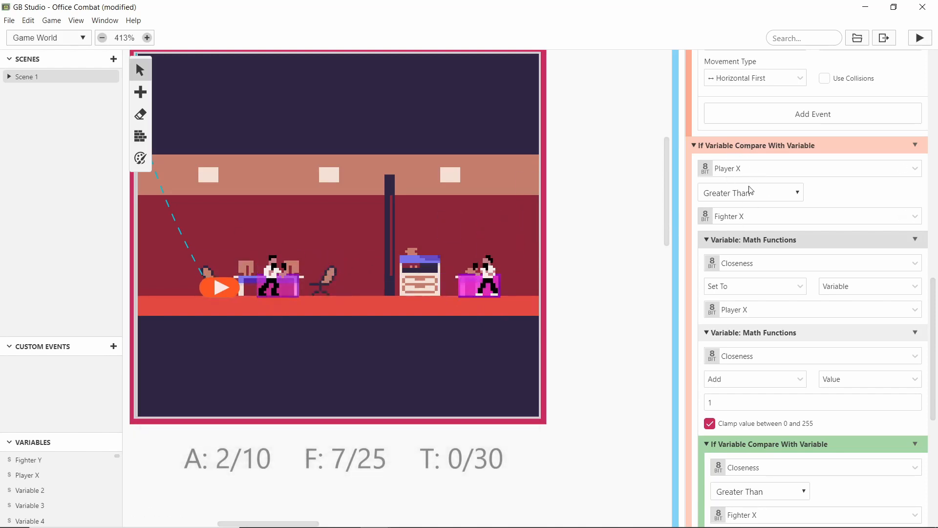
scroll(746, 197, "down", 1)
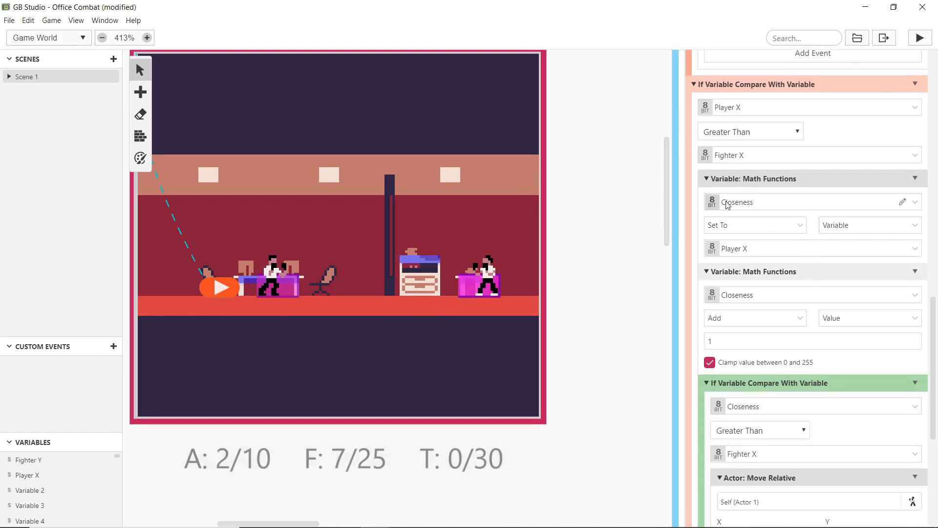
Move Actor 2 to X 8 in Scene 1.
left_click(286, 287)
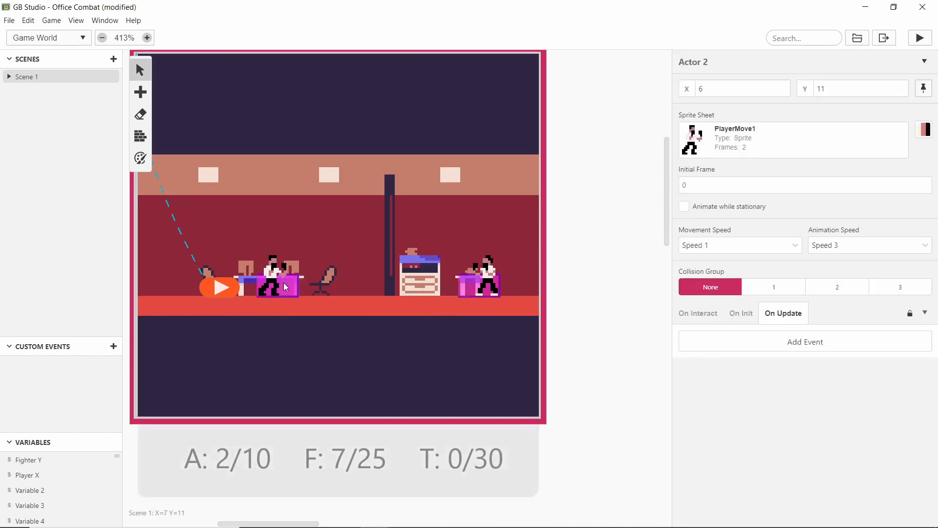
left_click(286, 287)
scroll(802, 294, "down", 10)
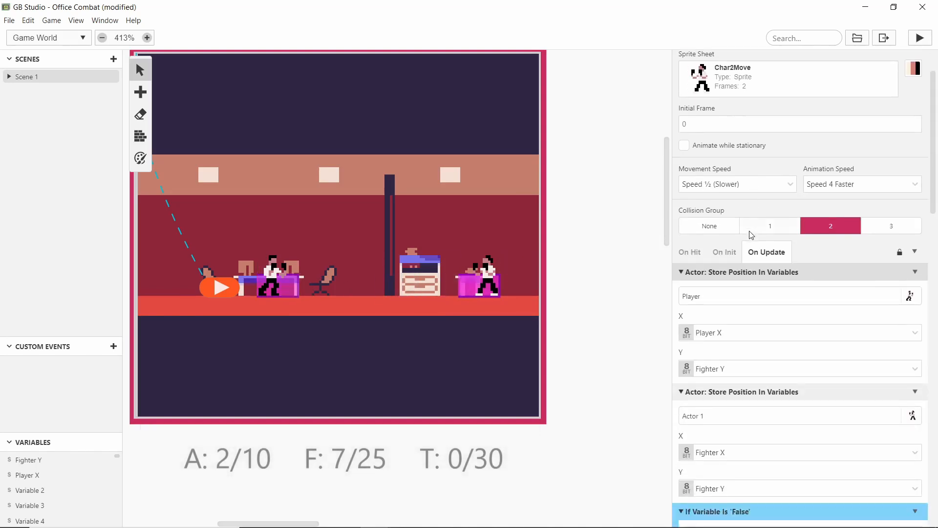
left_click(281, 285)
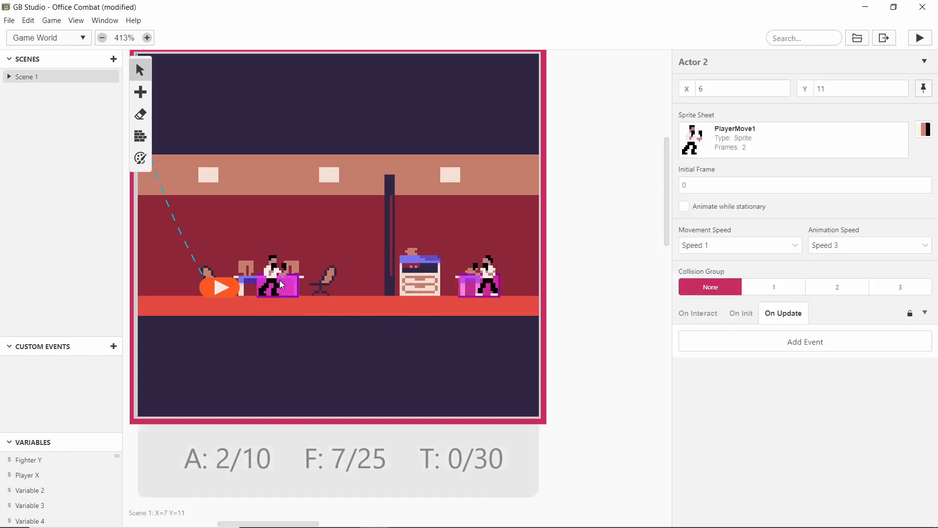
left_click_drag(299, 285, 314, 286)
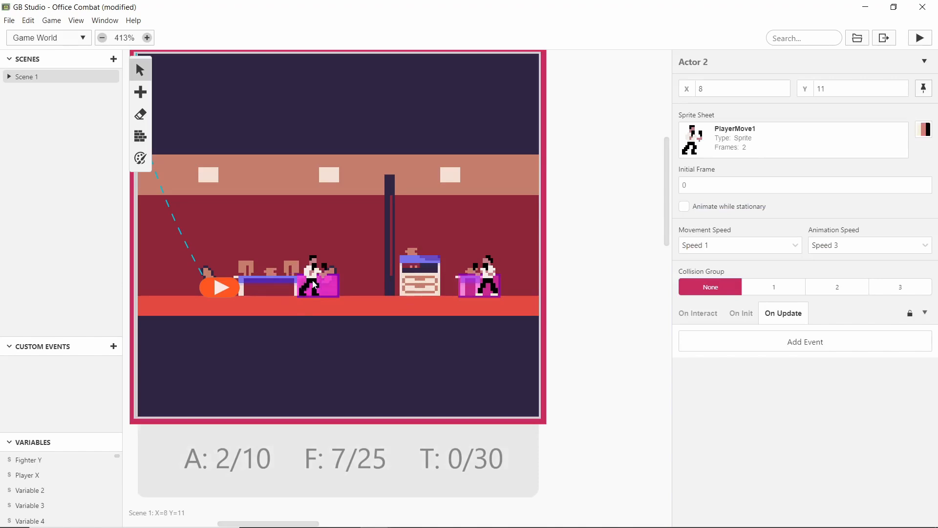
Review Actor 1's nested Closeness comparison and its Move Relative event, and place Actor 1 directly beside Actor 2 in Scene 1.
left_click(467, 281)
scroll(802, 276, "down", 15)
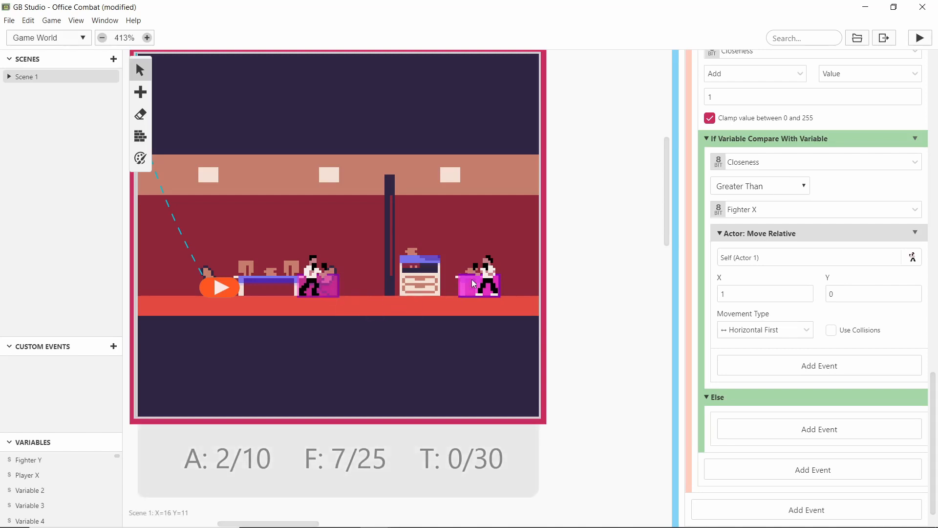
mouse_move(478, 290)
left_mouse_down()
mouse_move(469, 230)
mouse_move(442, 223)
mouse_move(318, 290)
mouse_move(422, 278)
mouse_move(468, 294)
left_mouse_up()
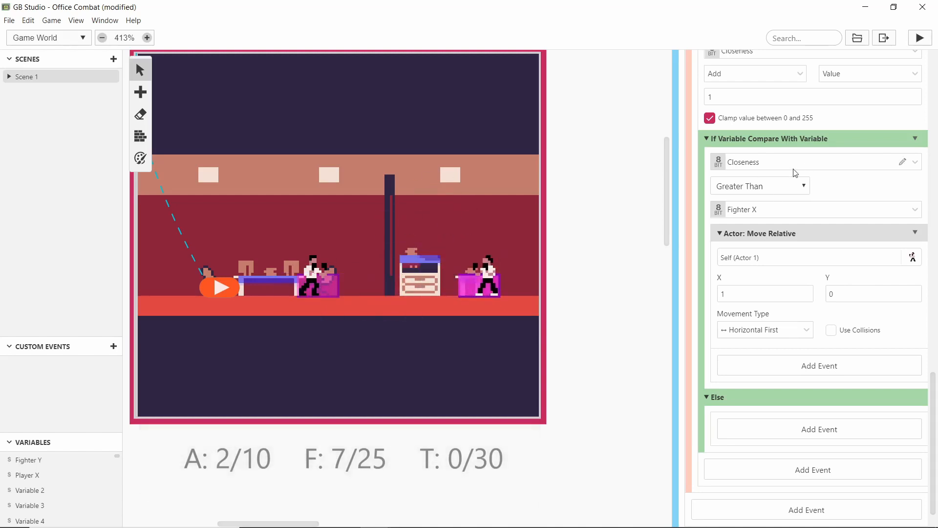
scroll(791, 195, "up", 3)
scroll(790, 198, "down", 2)
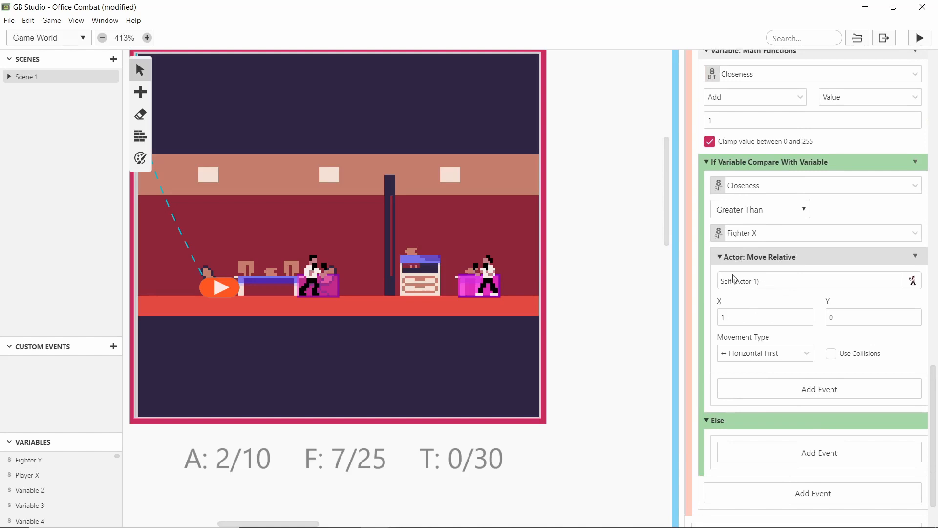
left_click_drag(491, 297, 294, 291)
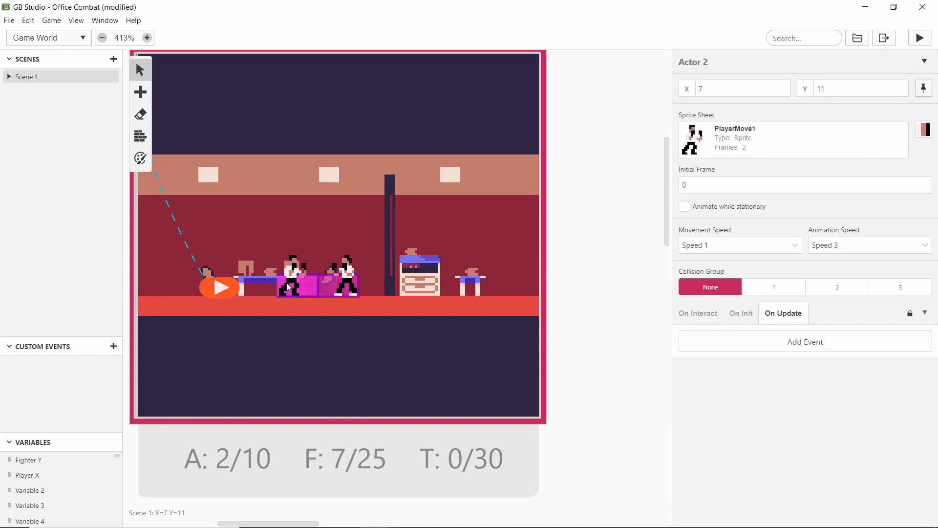
Fill the nested Else branch for Actor 1: Char2PunchL sprite, blank Attack with offset 5, collision group 1, colliding with Player, 0.1-second Wait, Char2Move sprite.
scroll(824, 322, "down", 15)
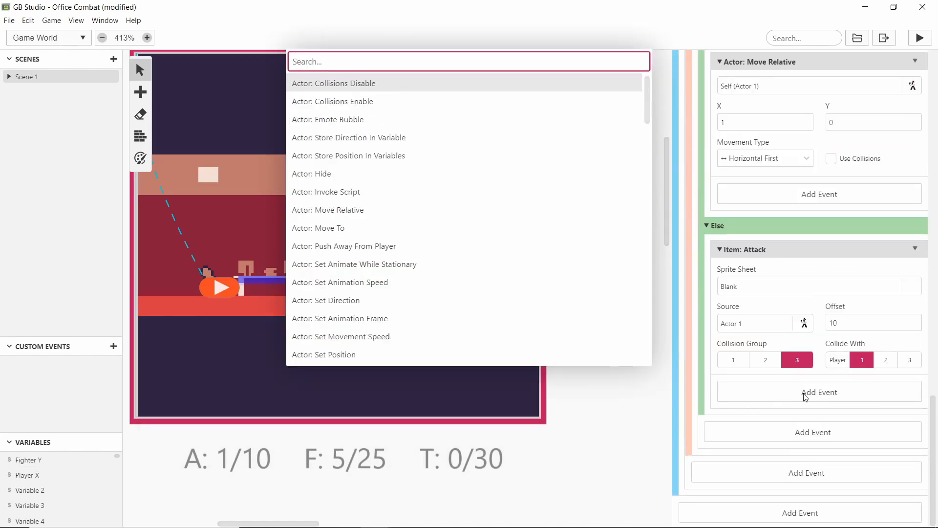
key("Escape")
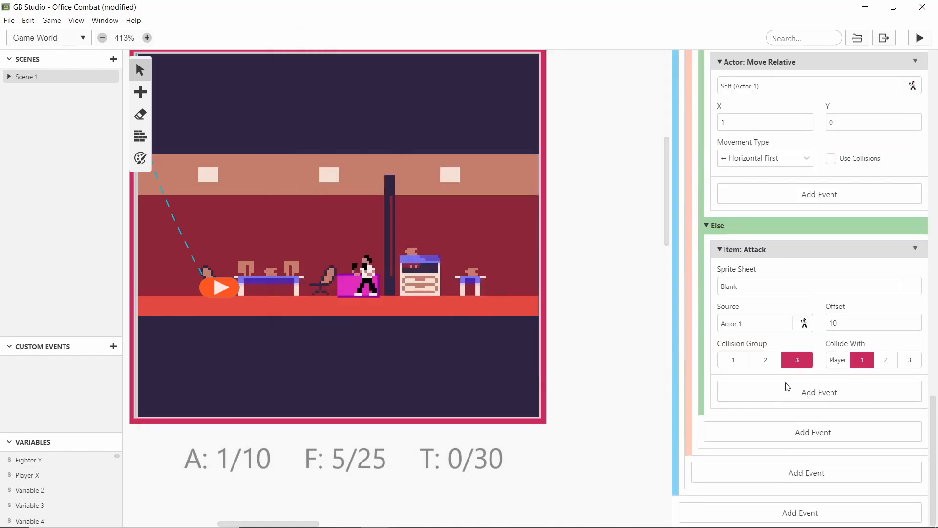
left_click(430, 227)
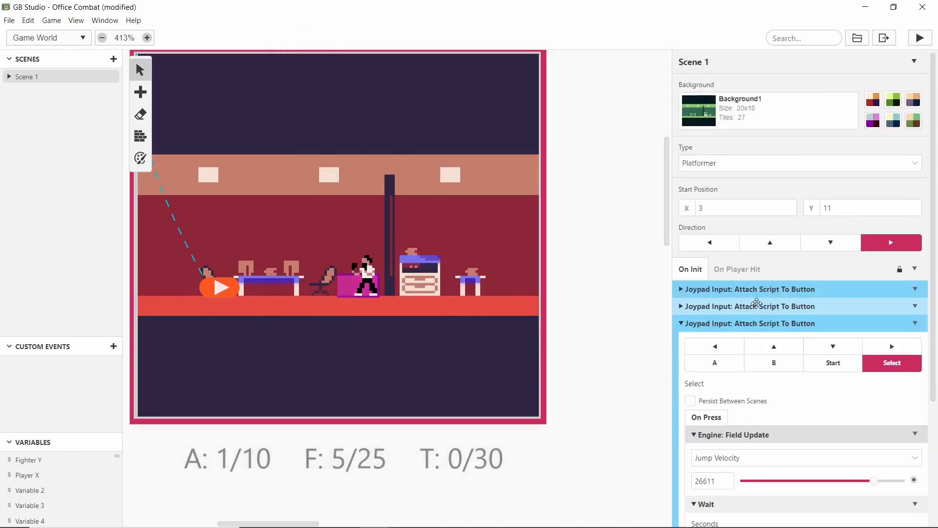
scroll(757, 303, "down", 3)
left_click(758, 177)
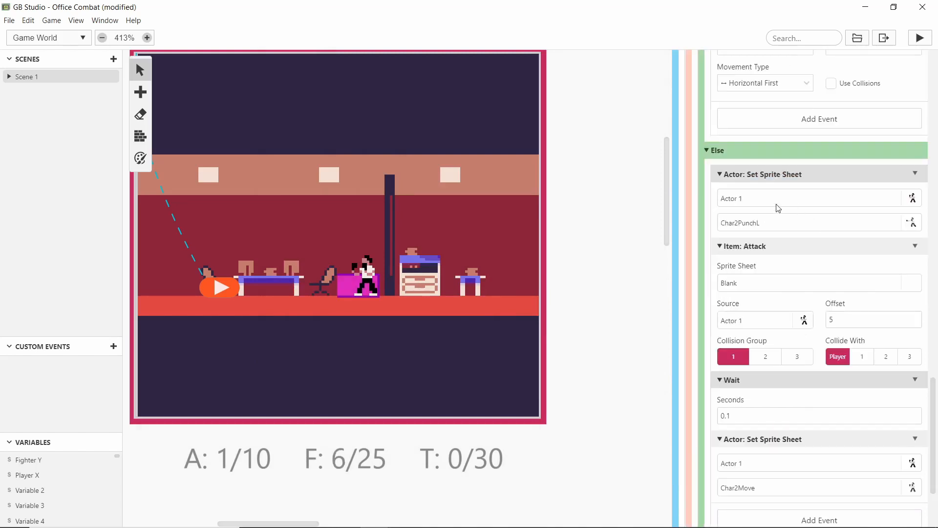
scroll(830, 166, "down", 1)
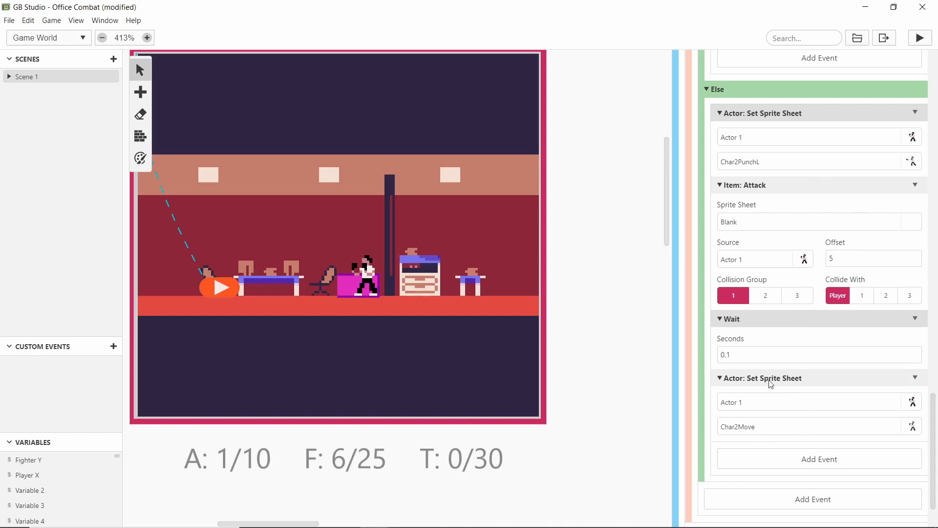
scroll(864, 383, "up", 5)
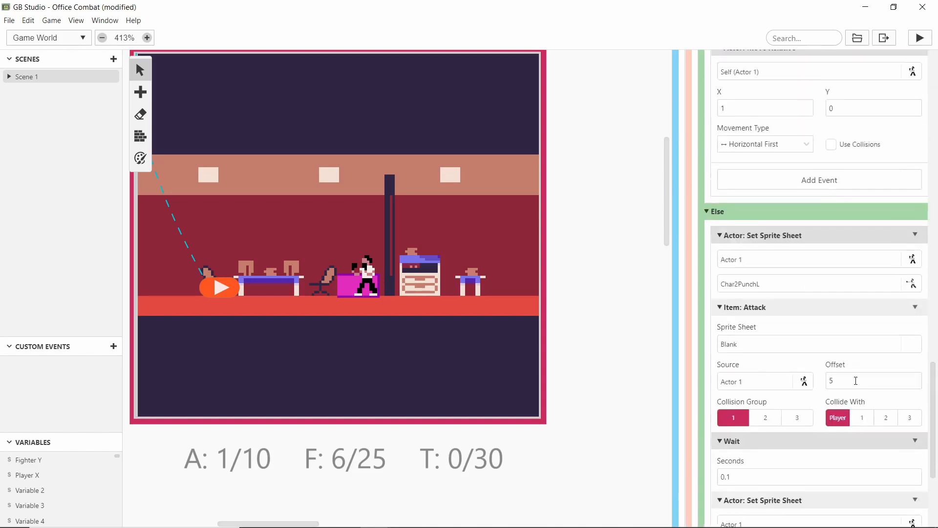
Run the game and test the enemy by jumping and walking the player back and forth around it.
left_click(919, 38)
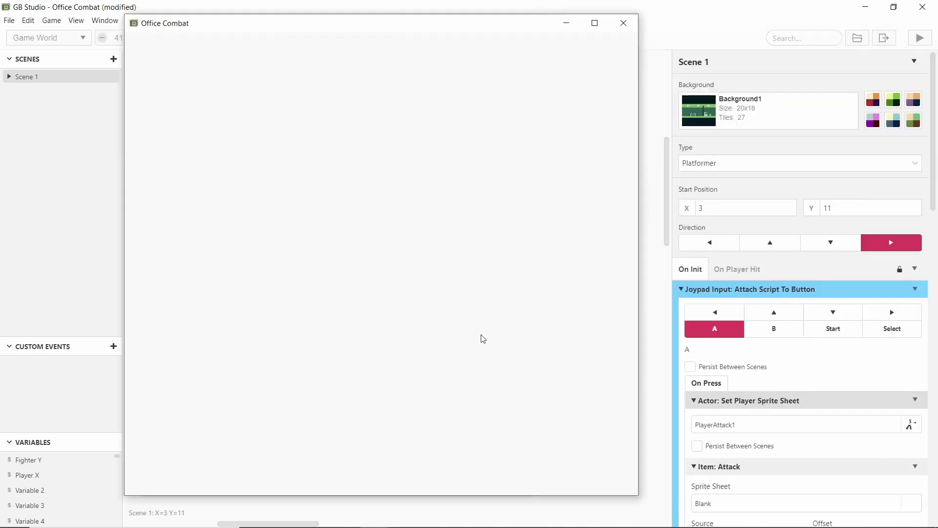
key("Right")
key("x")
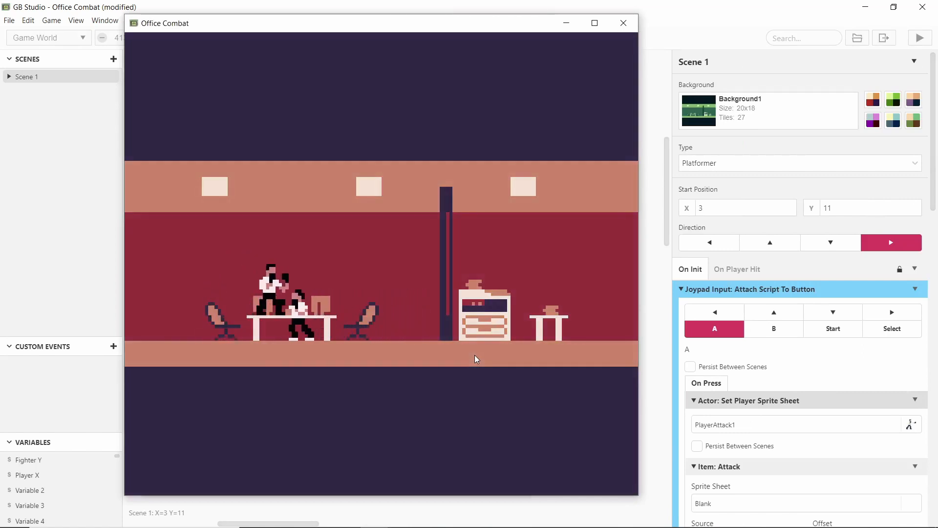
key("Left")
key("Right")
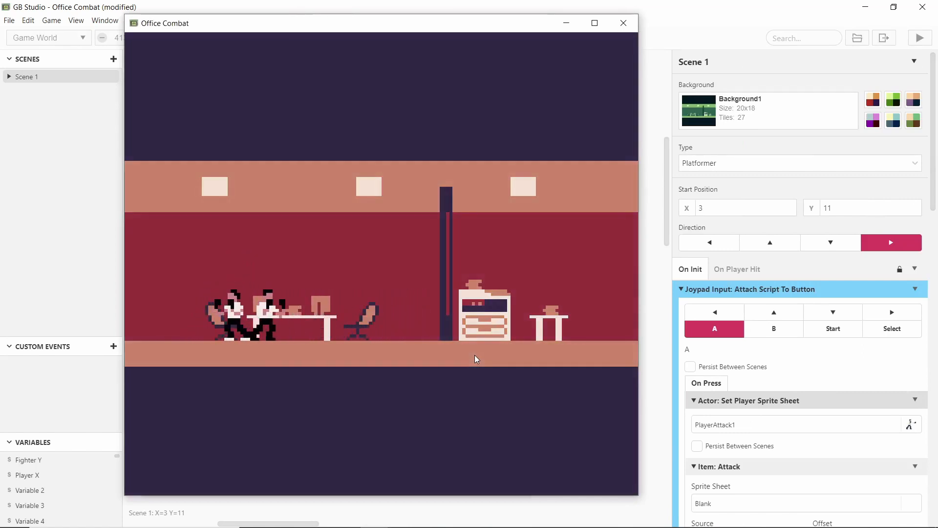
key("Left")
key("Right")
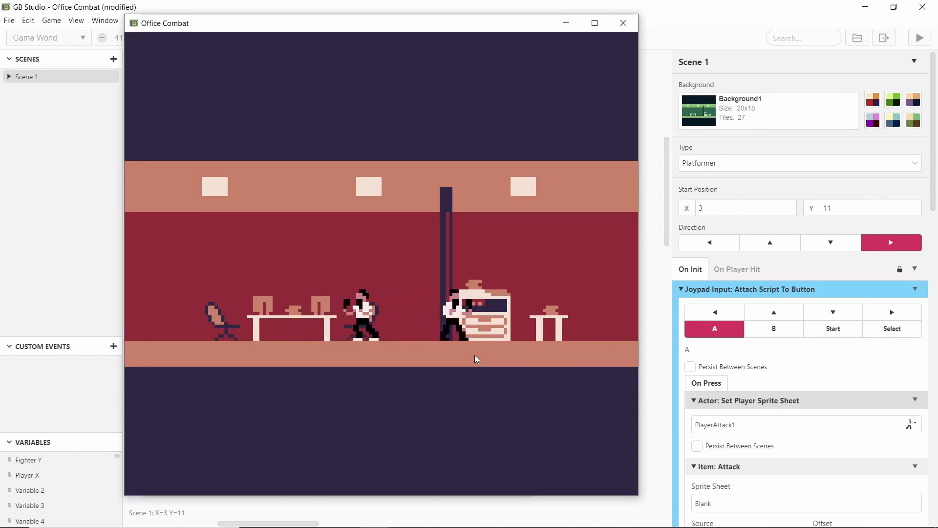
key("Left")
key("Right")
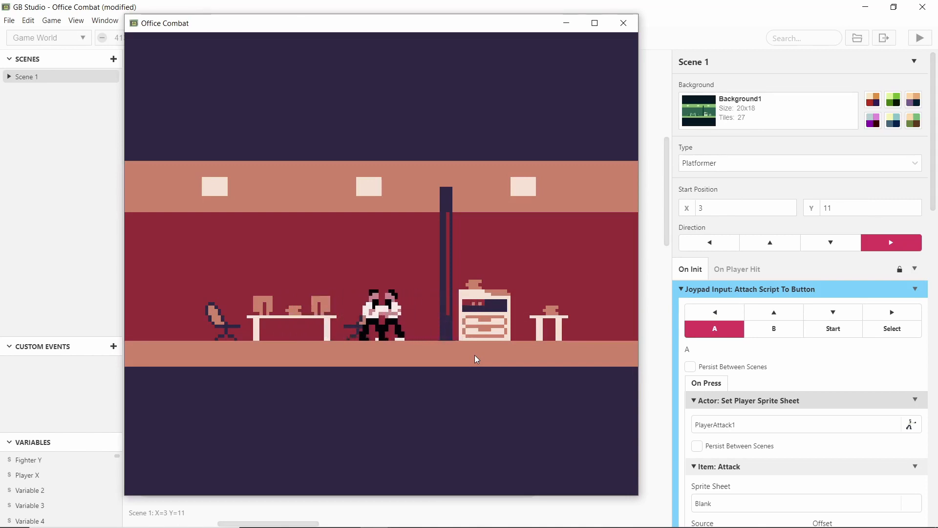
key("Left")
key("Left")
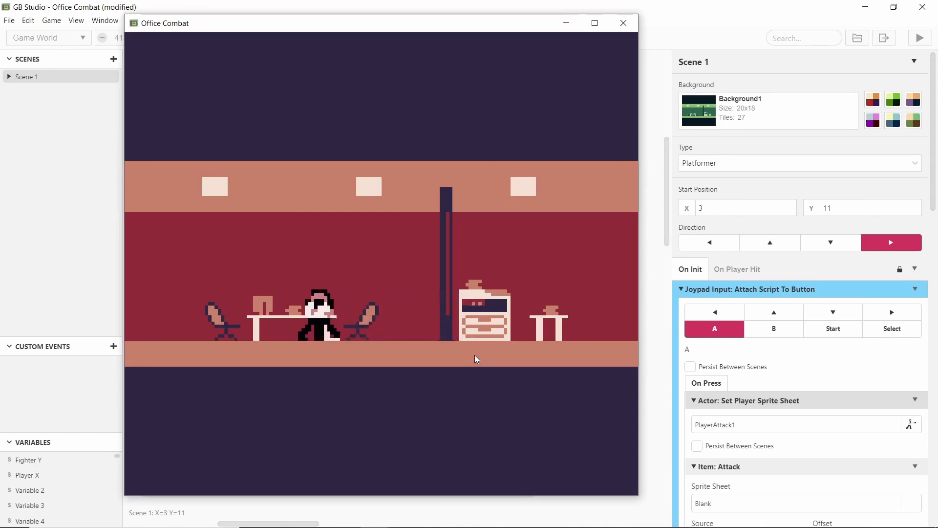
key("Right")
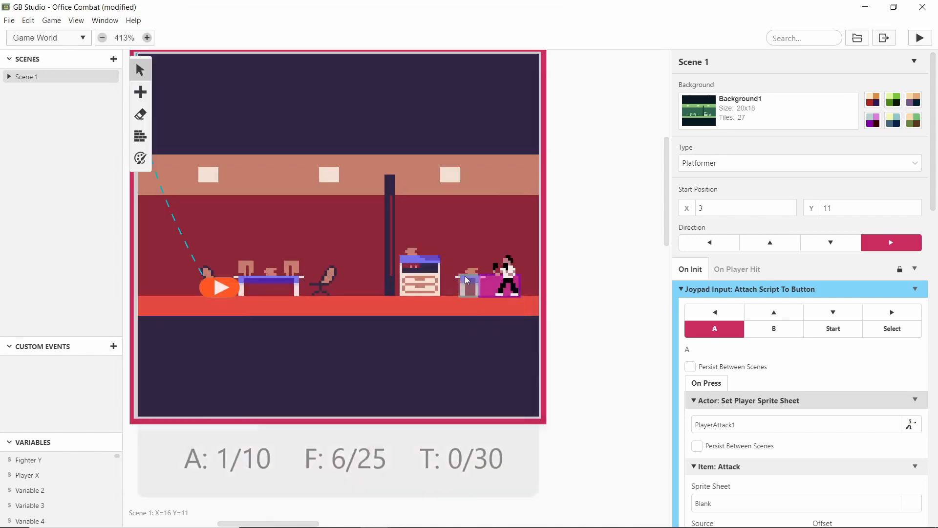
Place Actor 1 directly beside the cabinet in Scene 1 and review the Closeness math in its update script.
left_click_drag(507, 282, 446, 279)
scroll(800, 349, "down", 15)
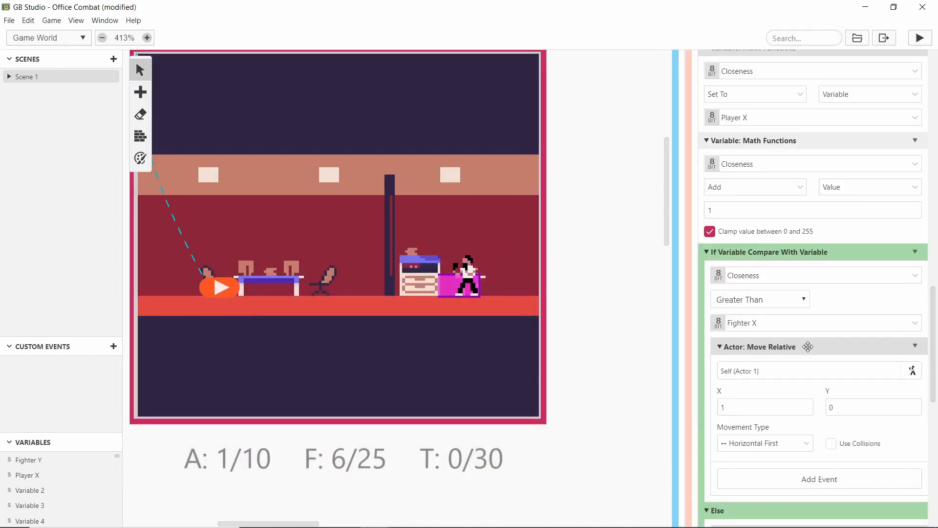
scroll(800, 352, "up", 1)
scroll(794, 318, "up", 1)
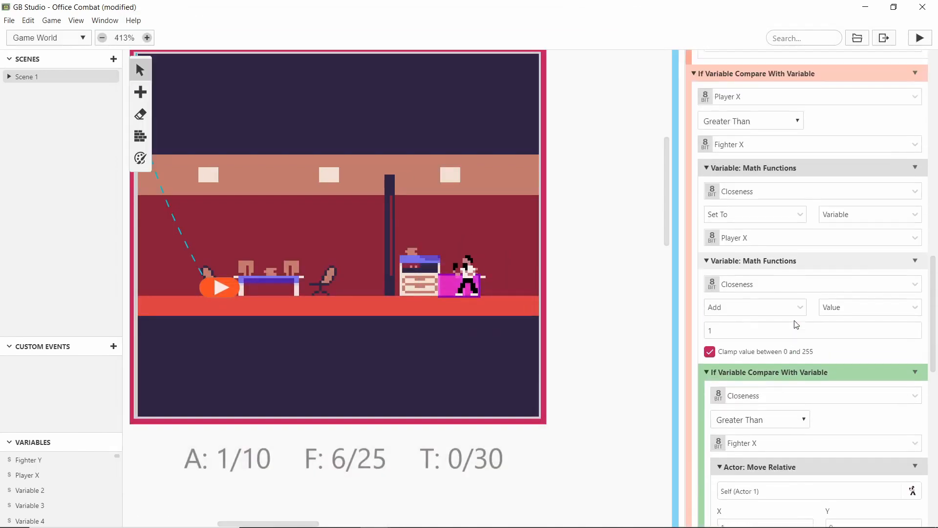
Switch to the Office Combat game window and walk the player to both sides of the enemy to compare its behaviour.
mouse_move(392, 515)
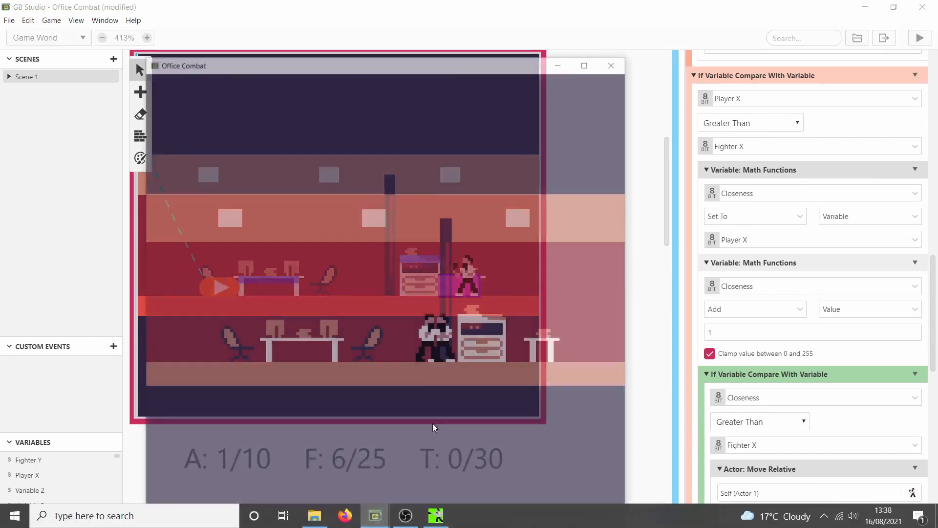
left_click(433, 434)
key("Right")
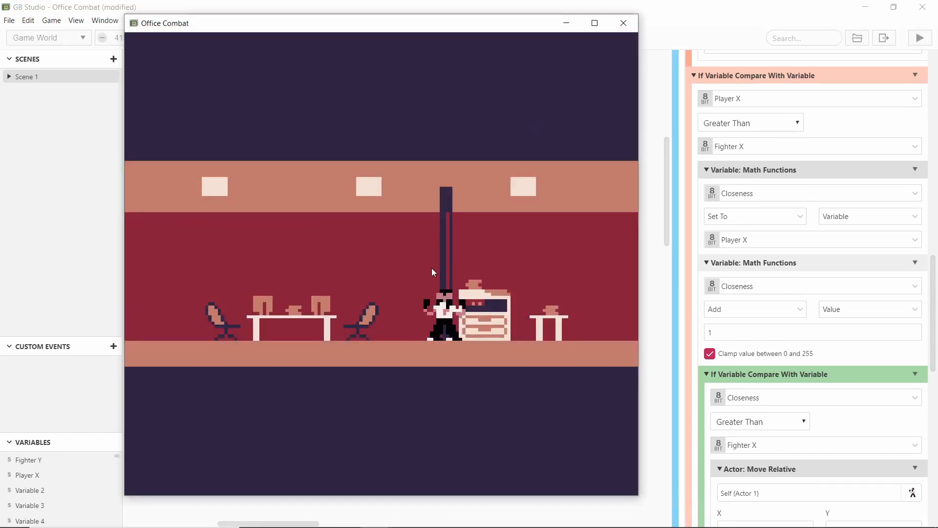
key("Left")
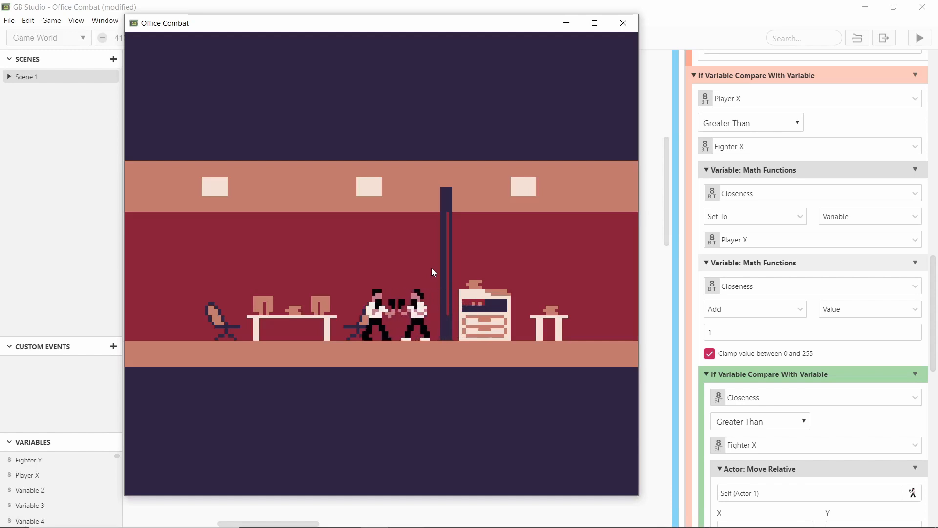
key("Right")
key("Left")
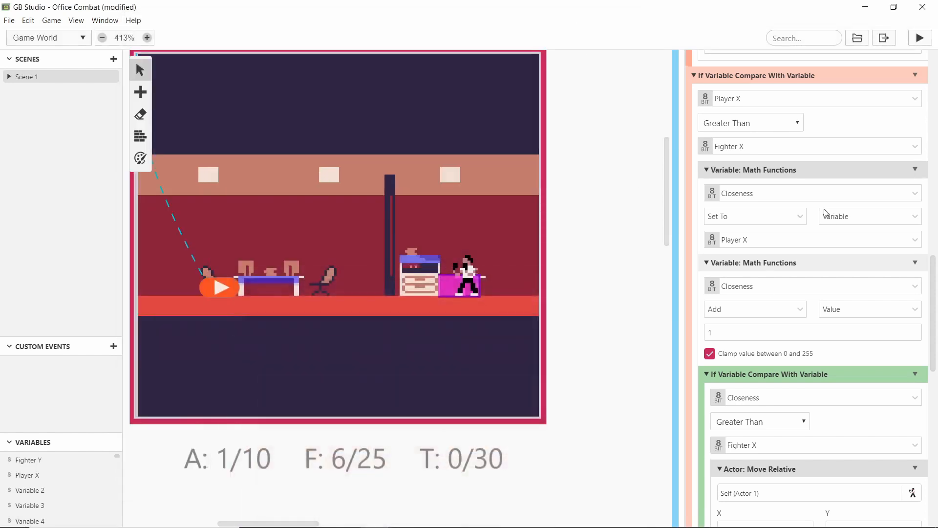
Compare the events in the Less Than and Greater Than branches of Actor 1's update script.
scroll(825, 214, "down", 1)
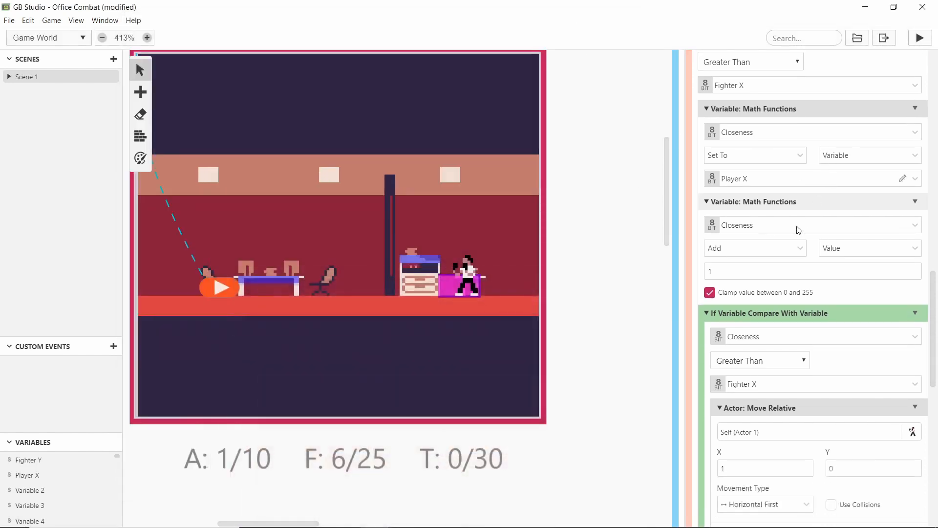
scroll(791, 232, "up", 6)
scroll(785, 236, "down", 3)
scroll(777, 335, "down", 3)
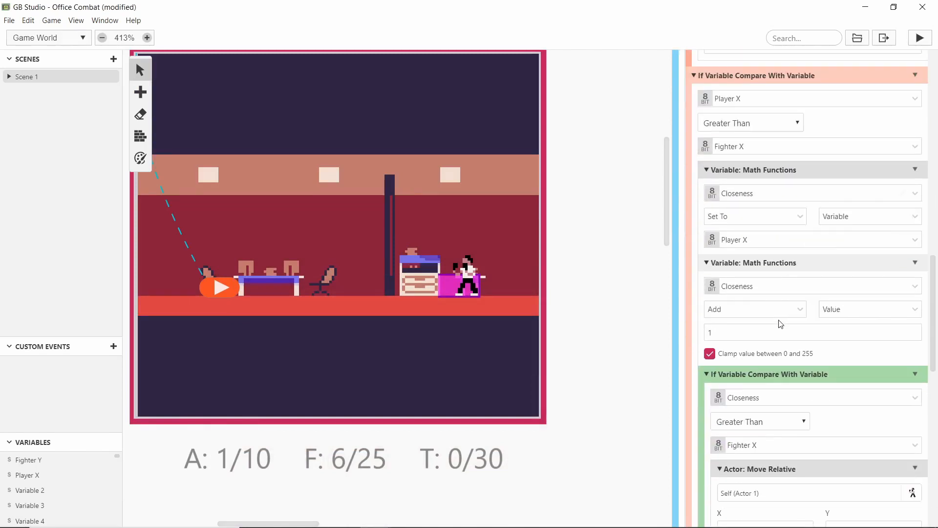
scroll(753, 326, "up", 4)
scroll(754, 326, "up", 3)
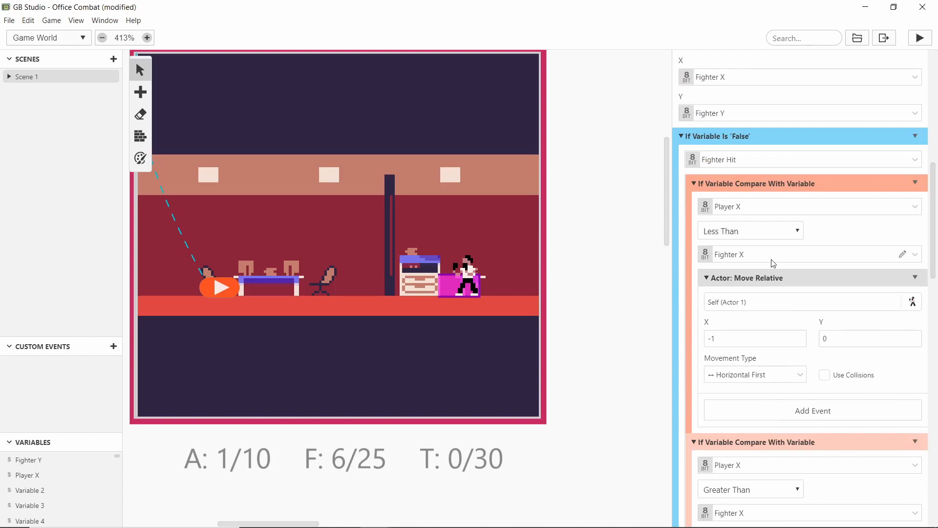
scroll(762, 265, "down", 3)
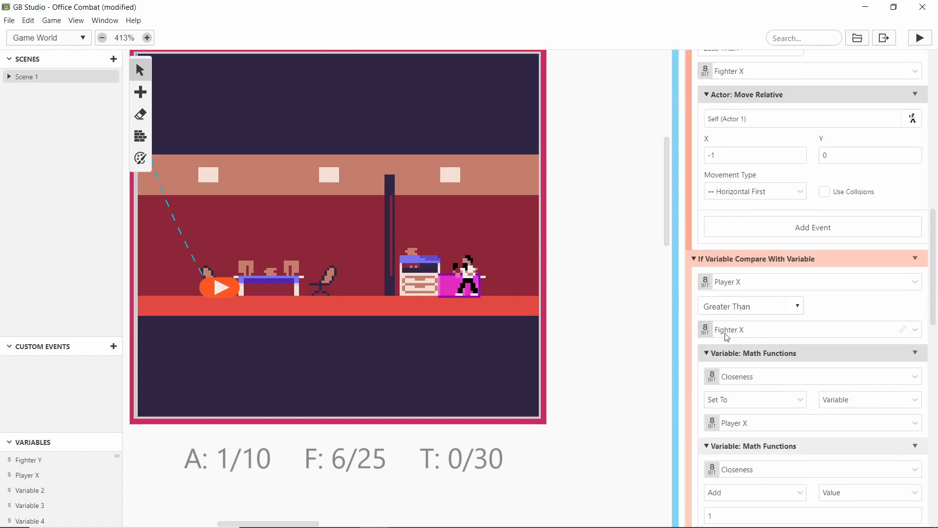
Copy the nested Closeness comparison with its Else attack events into the Less Than branch, after that branch's Move Relative event.
scroll(757, 334, "down", 3)
left_click_drag(782, 379, 794, 108)
scroll(791, 113, "up", 10)
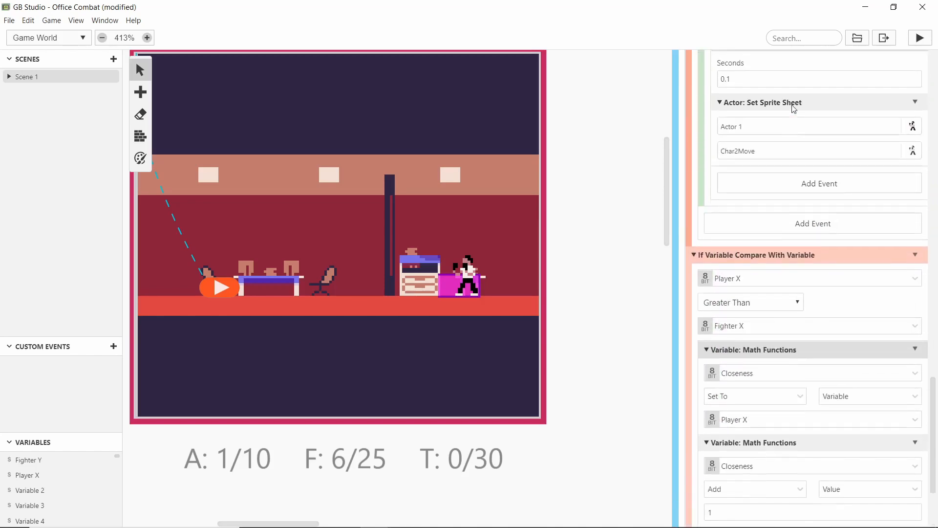
scroll(788, 124, "up", 5)
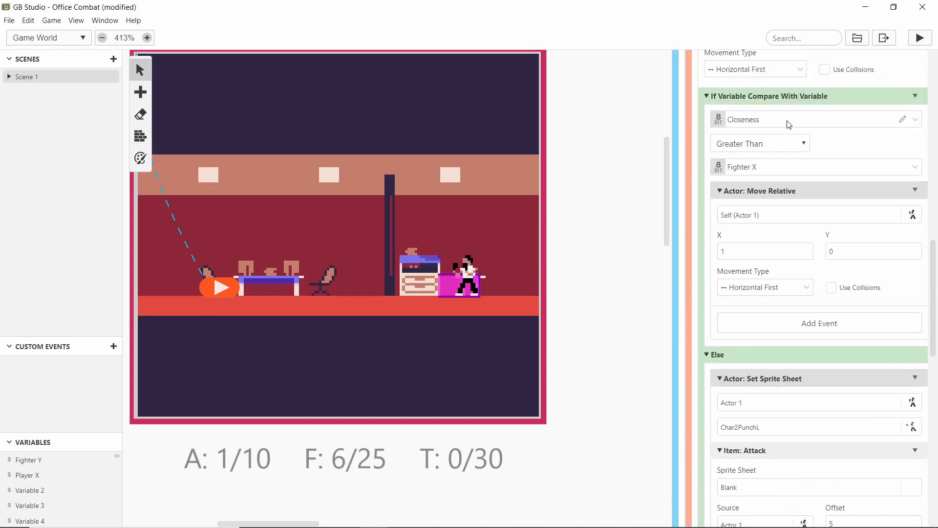
scroll(793, 149, "up", 1)
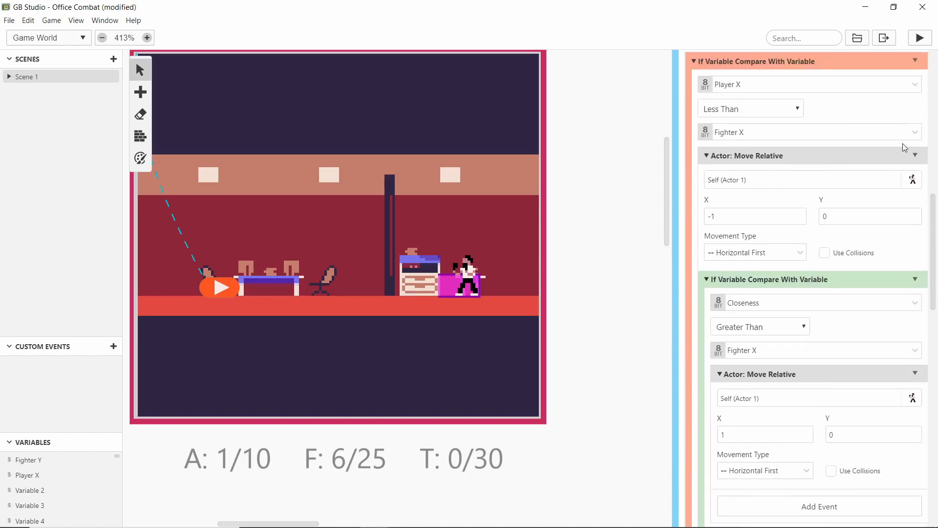
Put the Closeness math before the nested comparison with Move Relative X -1 under Less Than, leaving a Move Relative of X 1 under Greater Than.
left_click(914, 155)
left_click(890, 210)
scroll(787, 184, "down", 15)
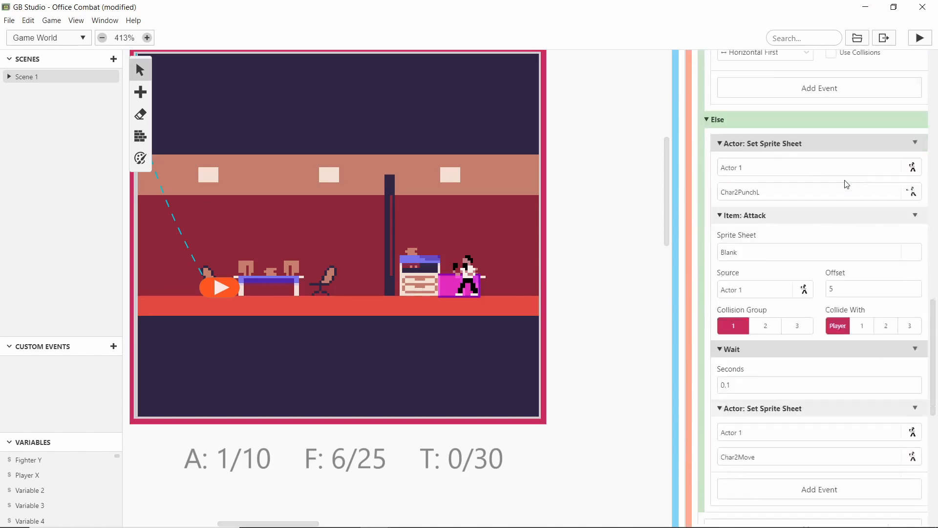
key("alt")
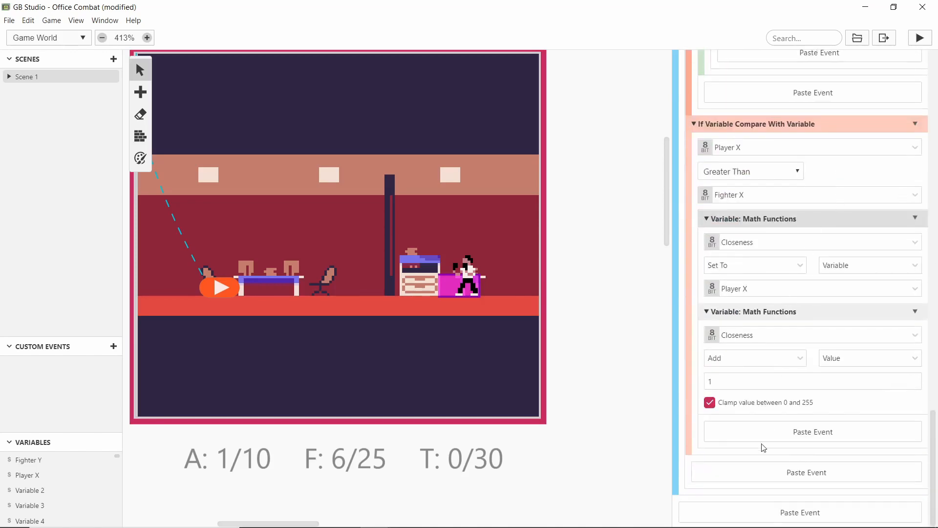
left_click(771, 434, "alt")
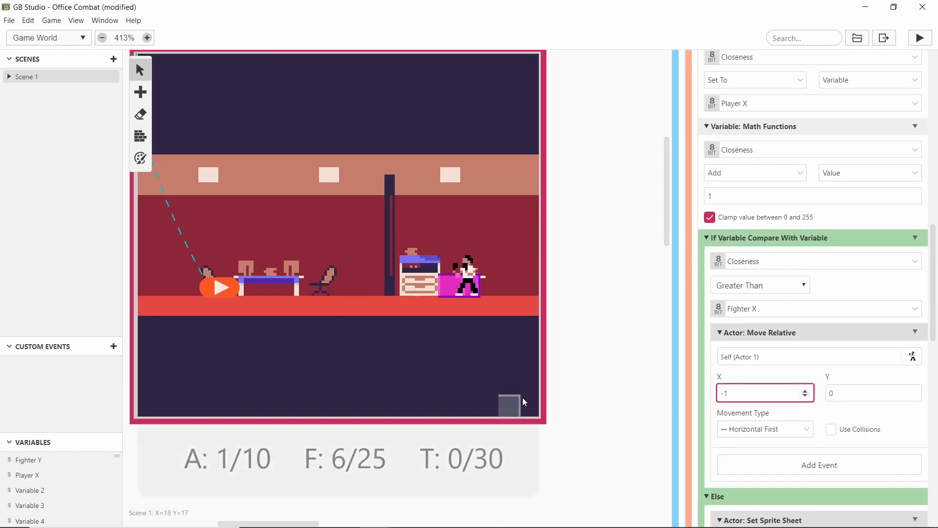
Review the Less Than and Greater Than branches of Actor 1's update script and save the project.
scroll(813, 358, "up", 10)
scroll(813, 359, "up", 5)
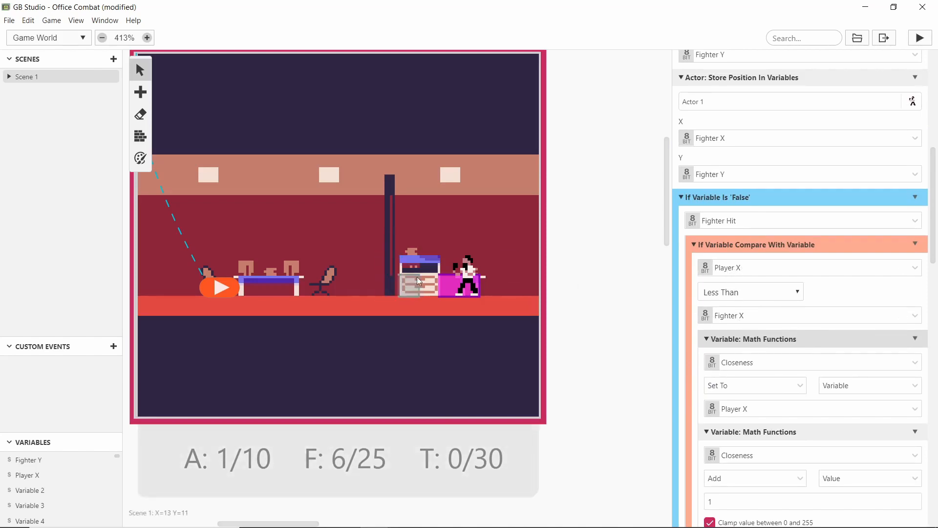
scroll(763, 308, "down", 15)
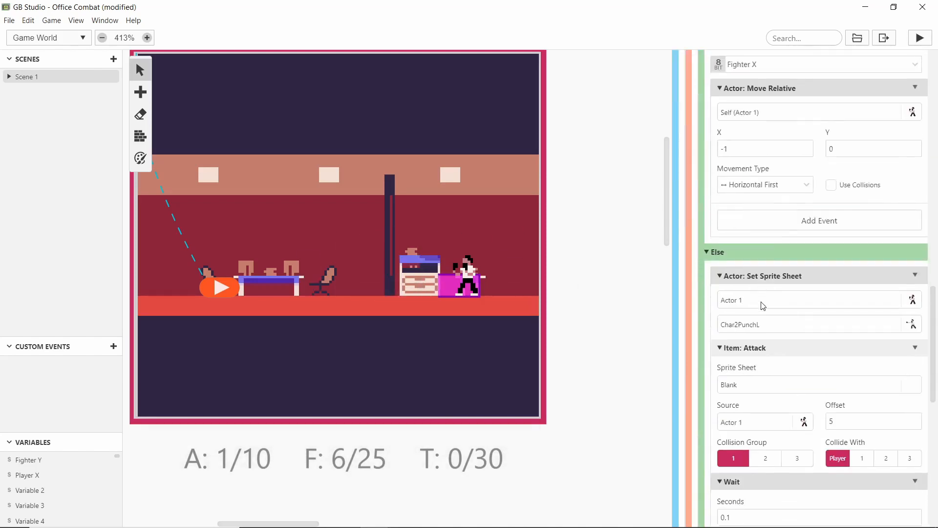
scroll(753, 305, "down", 4)
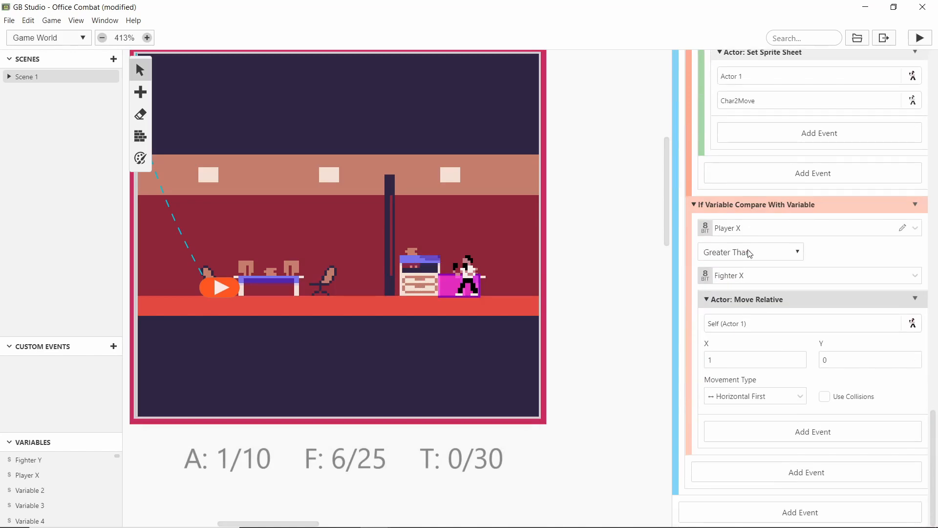
scroll(749, 278, "up", 20)
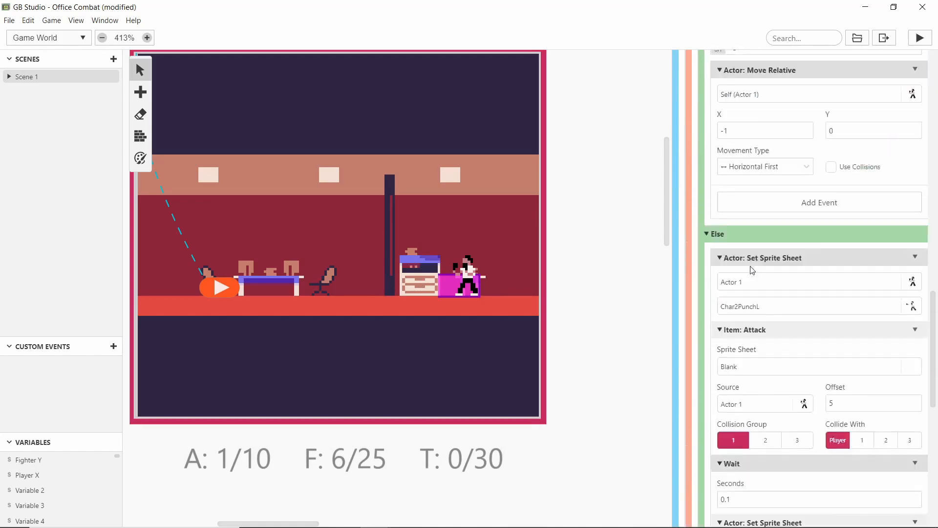
left_click(336, 183)
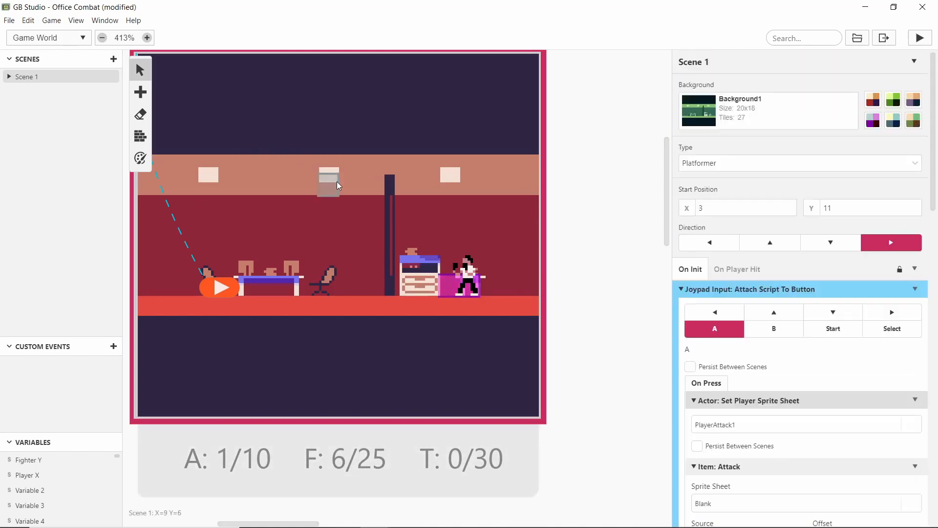
key("ctrl+s")
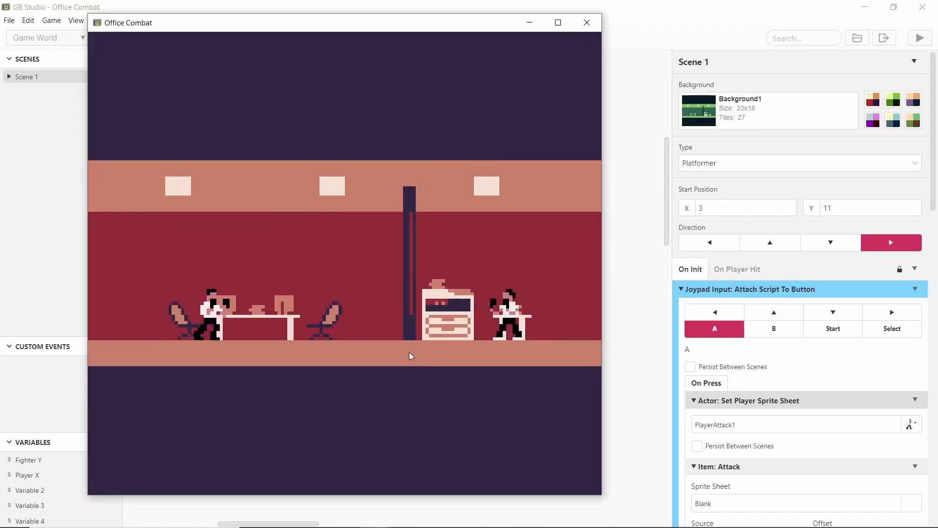
Playtest the game by walking the player toward and away from the enemy, and return to the editor.
key("Right")
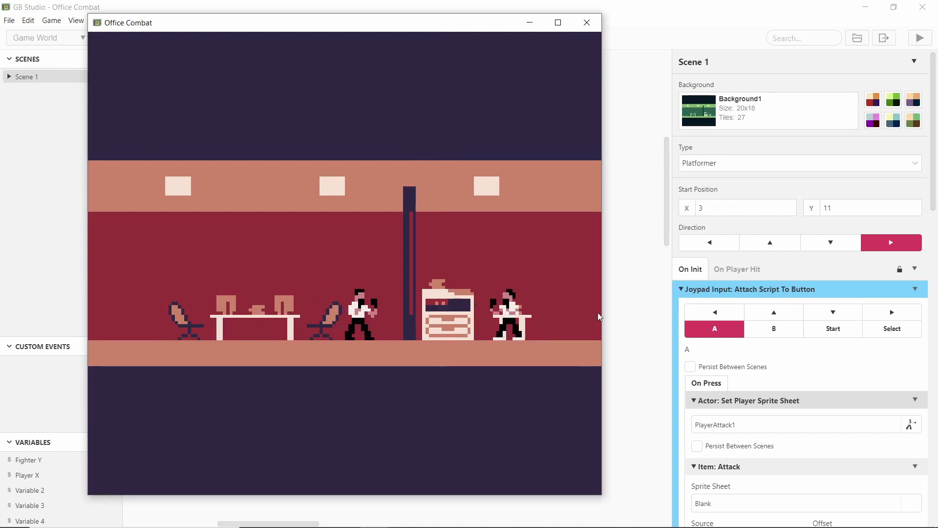
key("Left")
scroll(846, 282, "down", 15)
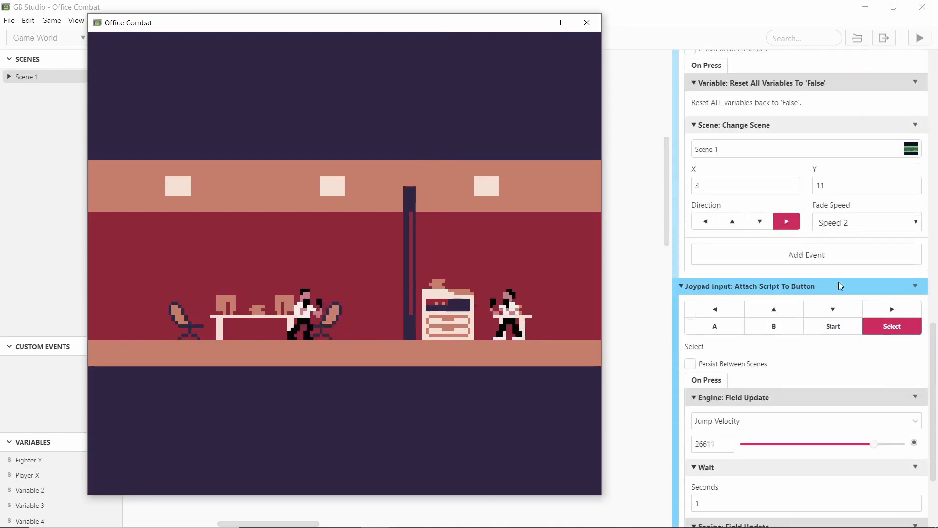
scroll(840, 286, "up", 7)
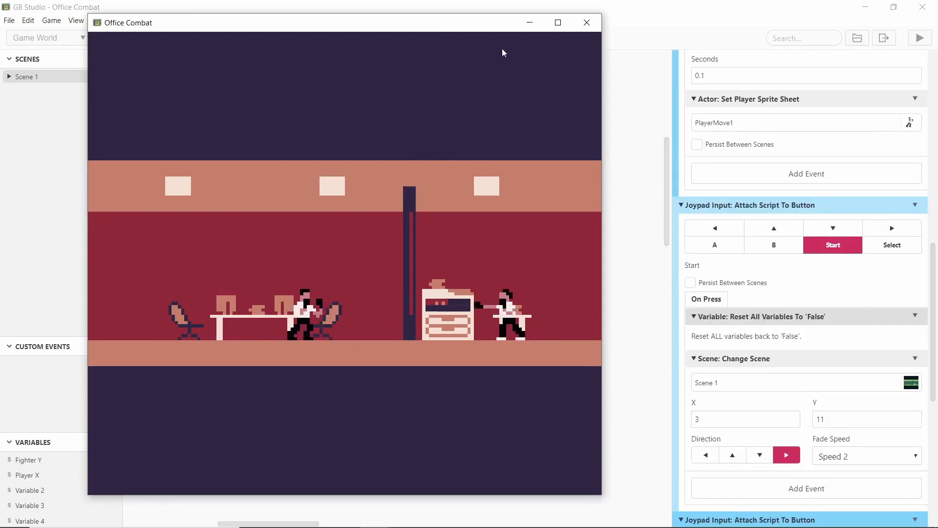
left_click(607, 160)
Select Actor 1 and change the nested Closeness comparison in the Less Than branch to Equal To Fighter X.
left_click(446, 294)
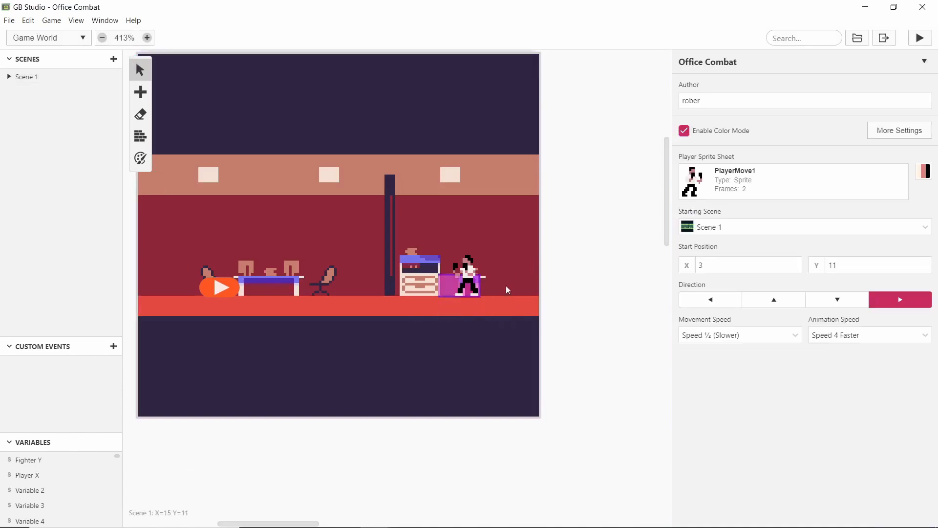
scroll(773, 276, "down", 3)
scroll(773, 276, "down", 12)
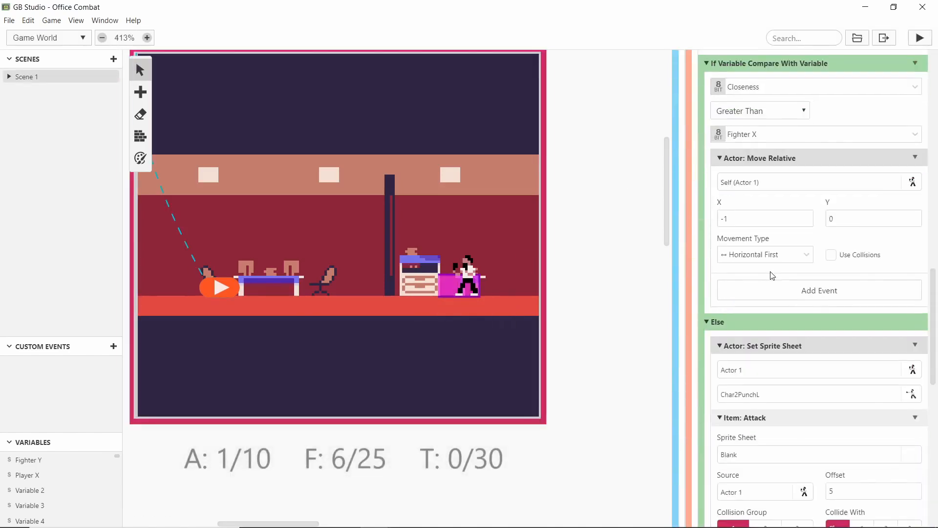
scroll(772, 275, "up", 2)
left_click(771, 237)
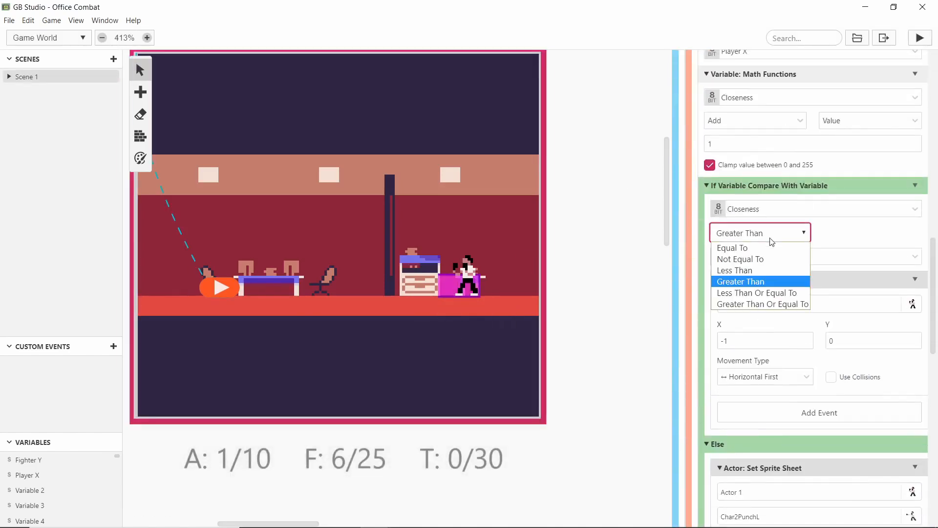
left_click(774, 248)
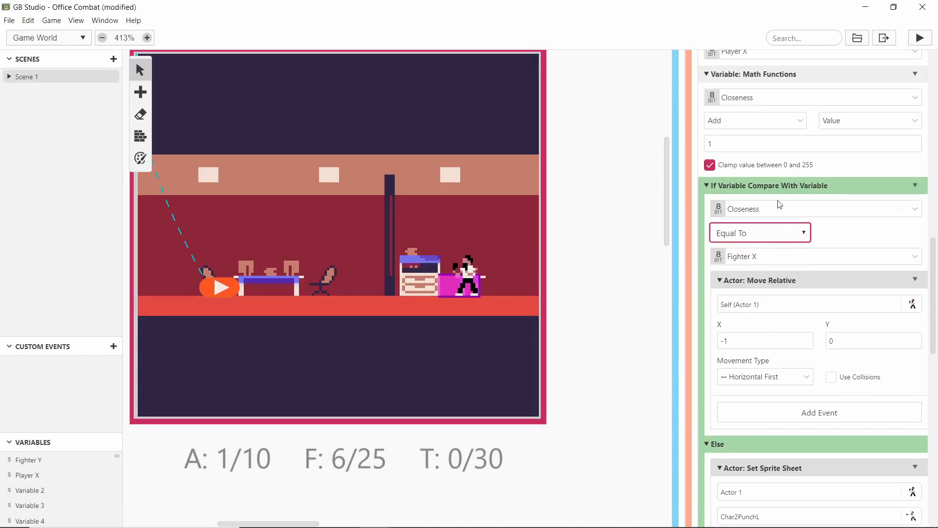
Move the sprite changes, Attack and Wait events into the Equal To branch, and place the X -1 Move Relative event under Else.
scroll(777, 195, "up", 1)
scroll(751, 311, "down", 1)
scroll(791, 244, "down", 3)
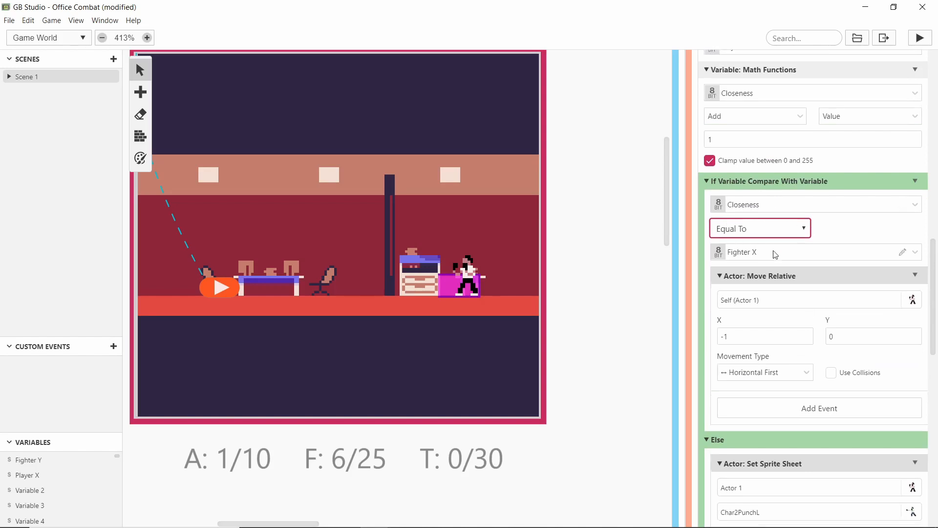
scroll(801, 161, "up", 1)
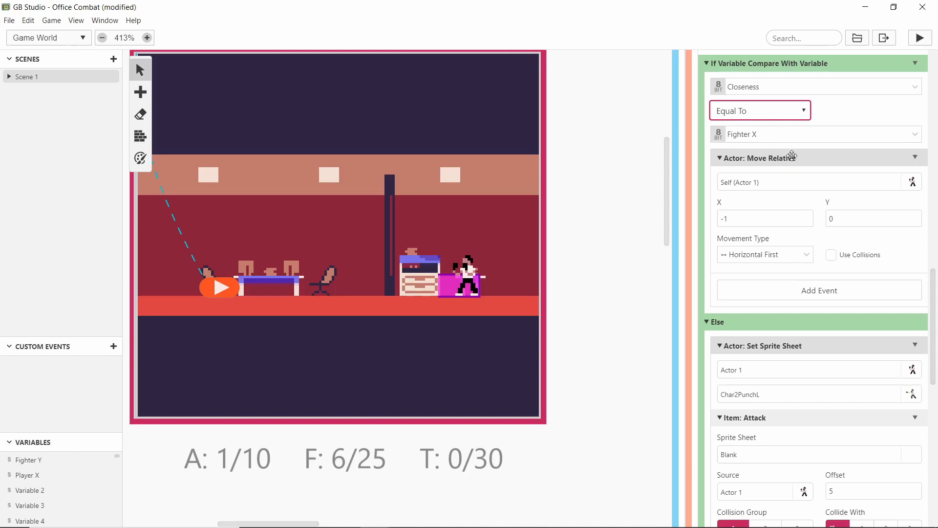
left_click_drag(776, 340, 777, 166)
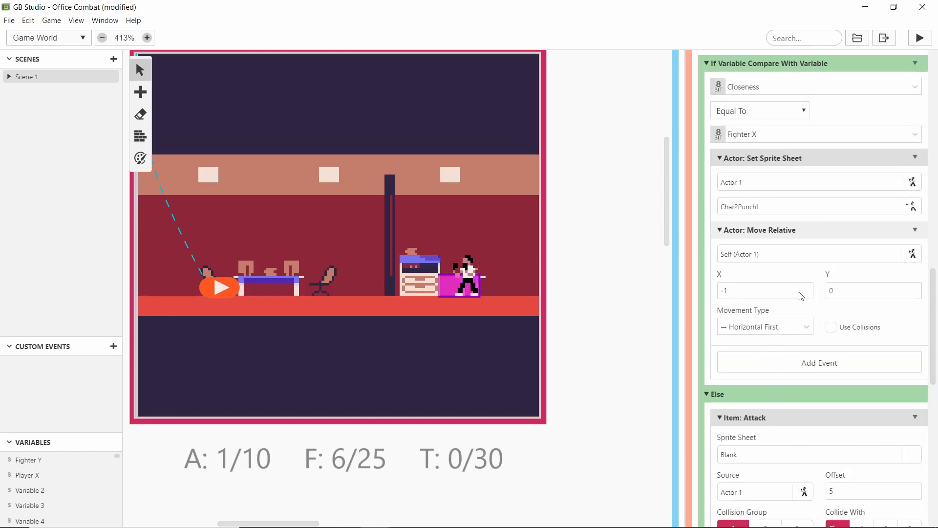
left_click_drag(776, 412, 787, 253)
scroll(792, 207, "down", 8)
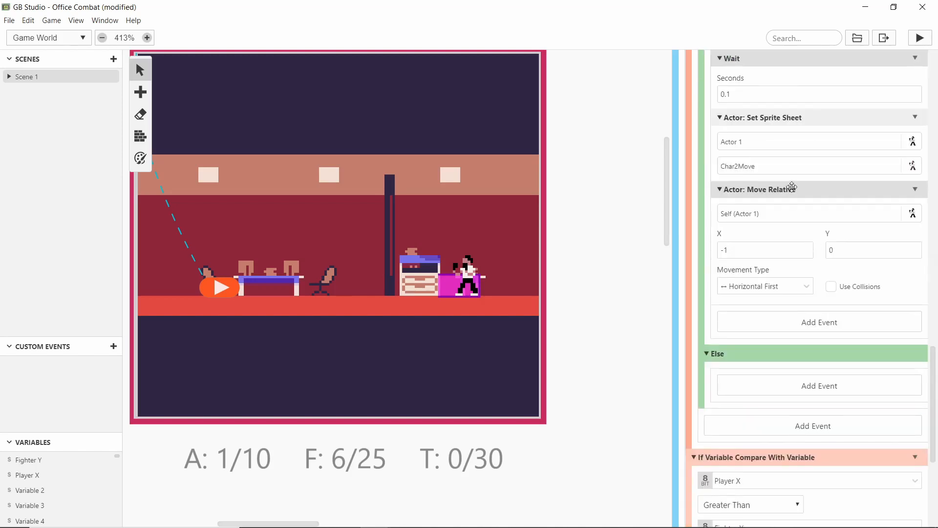
left_click_drag(789, 185, 797, 282)
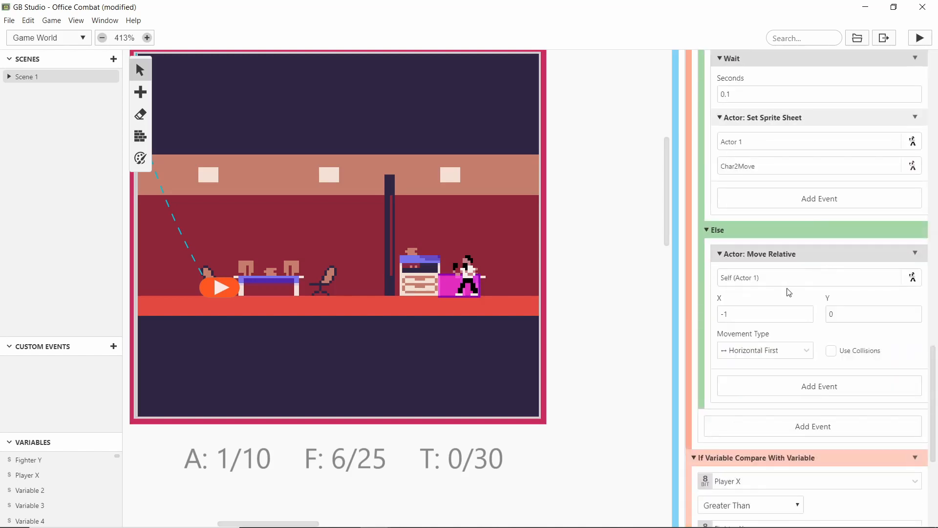
scroll(788, 292, "up", 3)
scroll(775, 346, "up", 5)
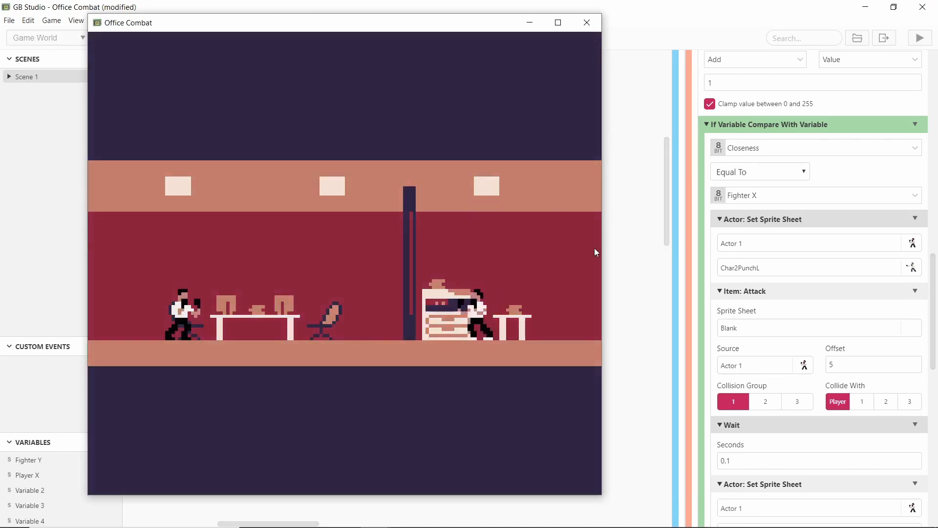
Run the game and walk the player back and forth beside the enemy to test its approach and attack.
key("Right")
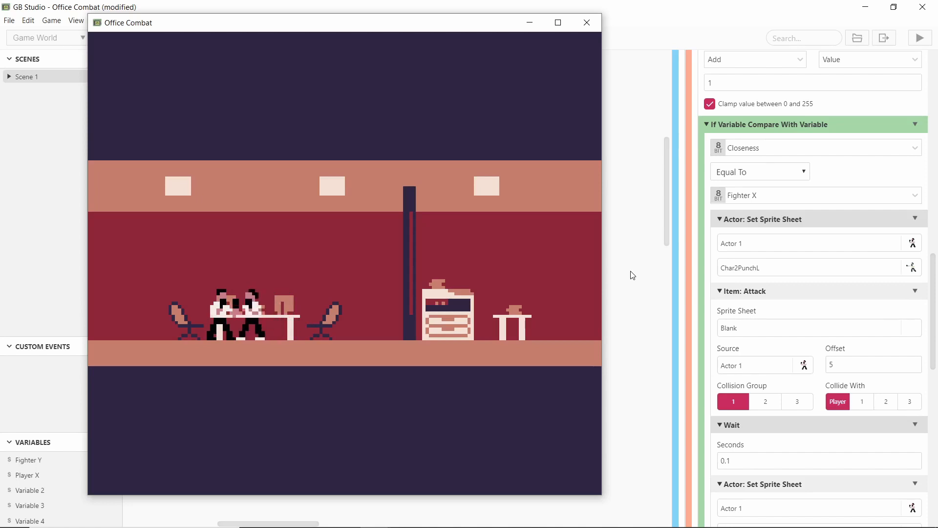
key("Right")
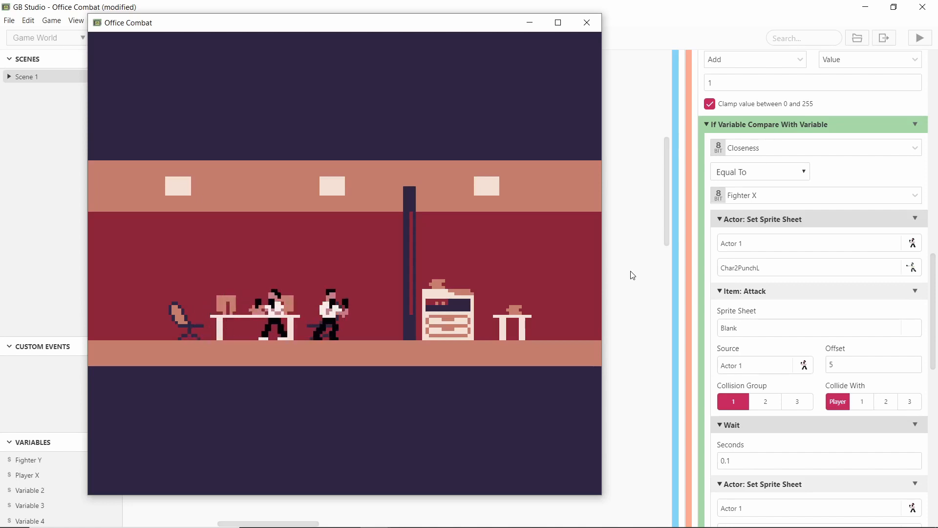
key("Left")
key("Left")
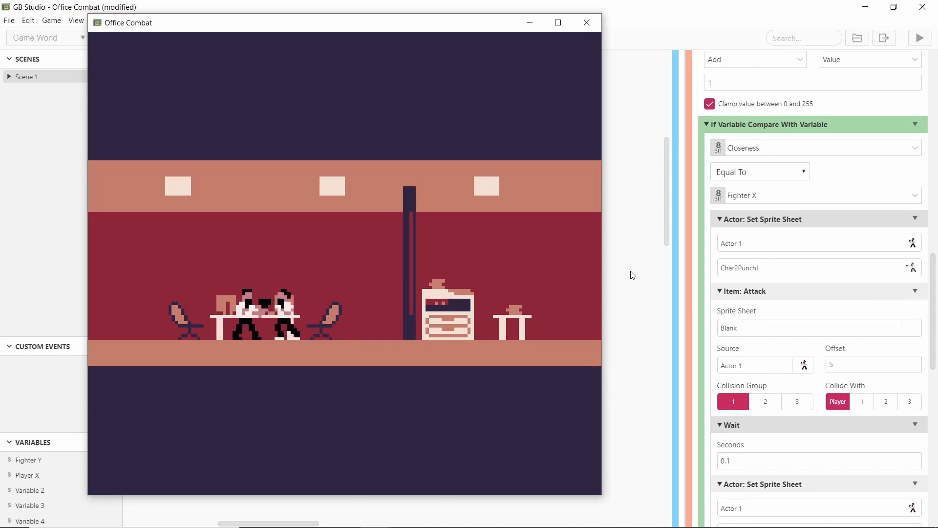
key("Left")
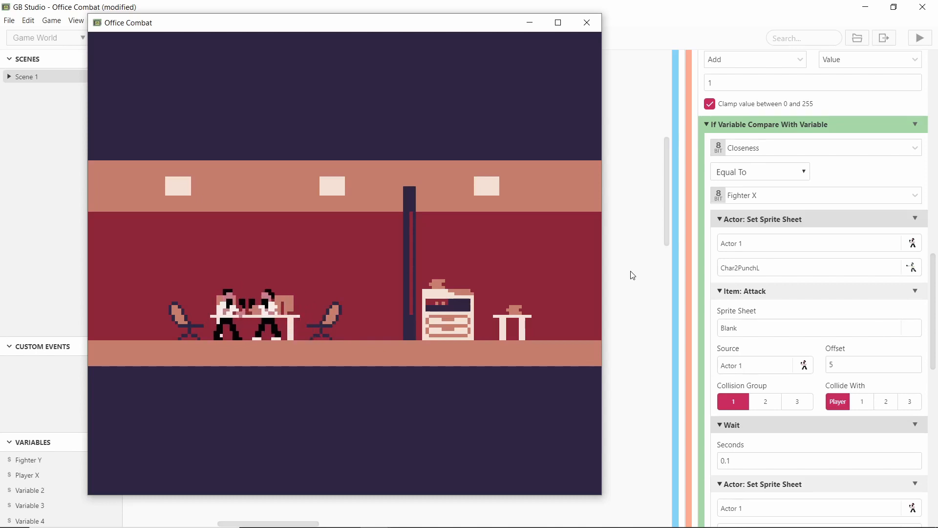
key("Right")
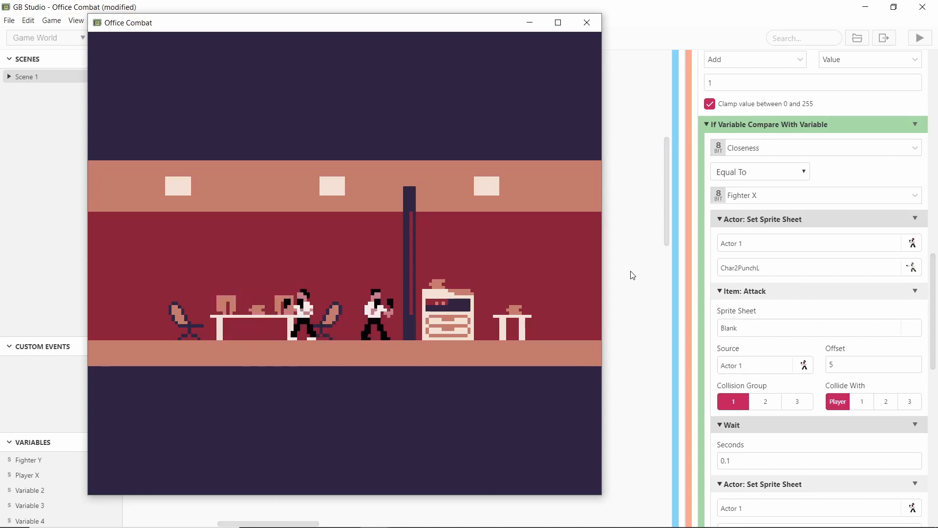
key("Left")
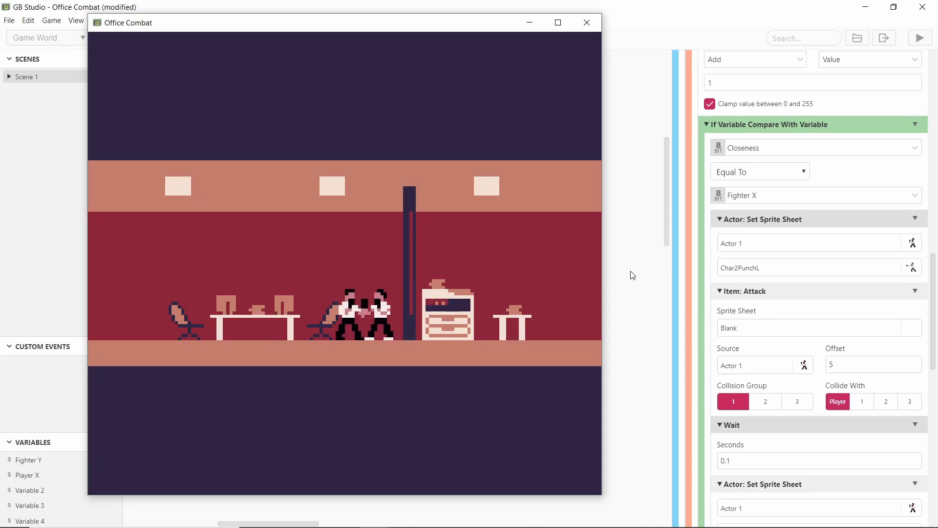
key("Right")
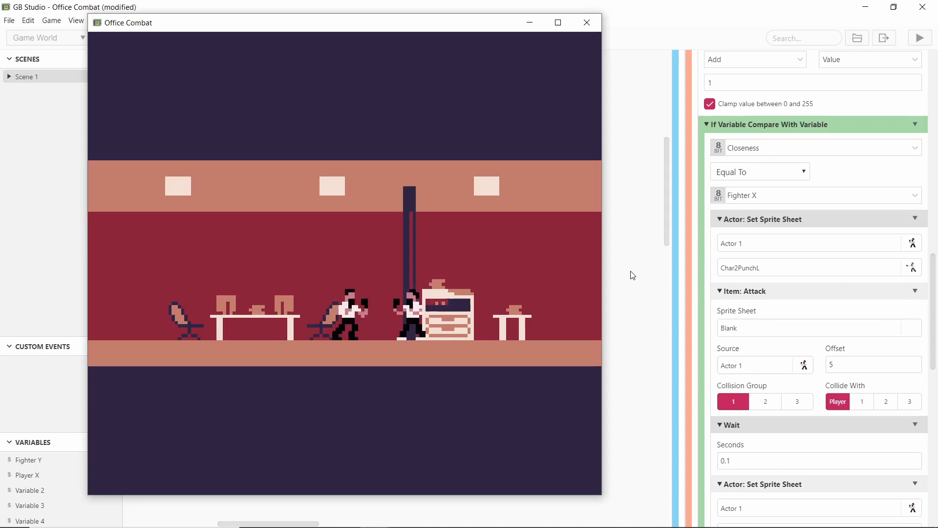
Jump, attack and change direction around the enemy to test how it follows and hits the player during a fight.
key("Up")
key("Left")
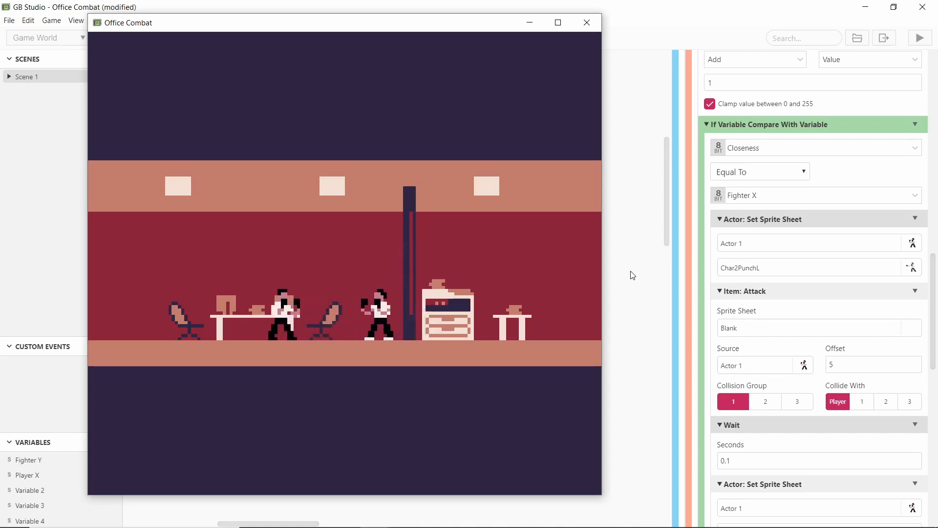
key("Right")
key("z")
key("Left")
key("Up")
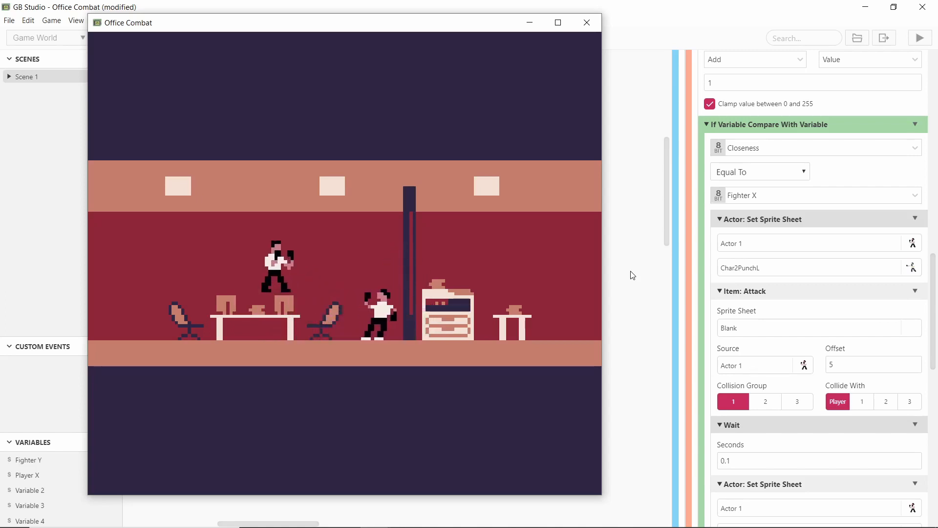
key("Right")
key("Left")
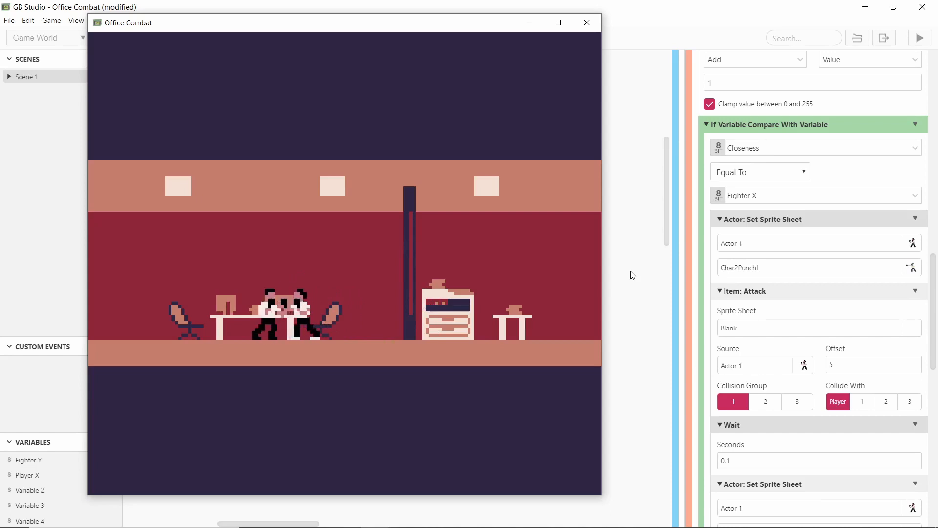
key("z")
key("Right")
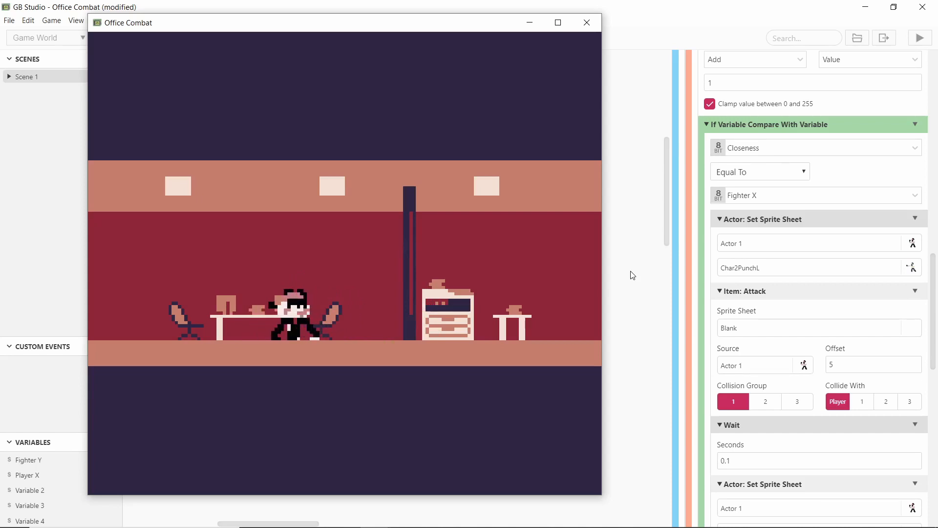
key("Left")
key("Right")
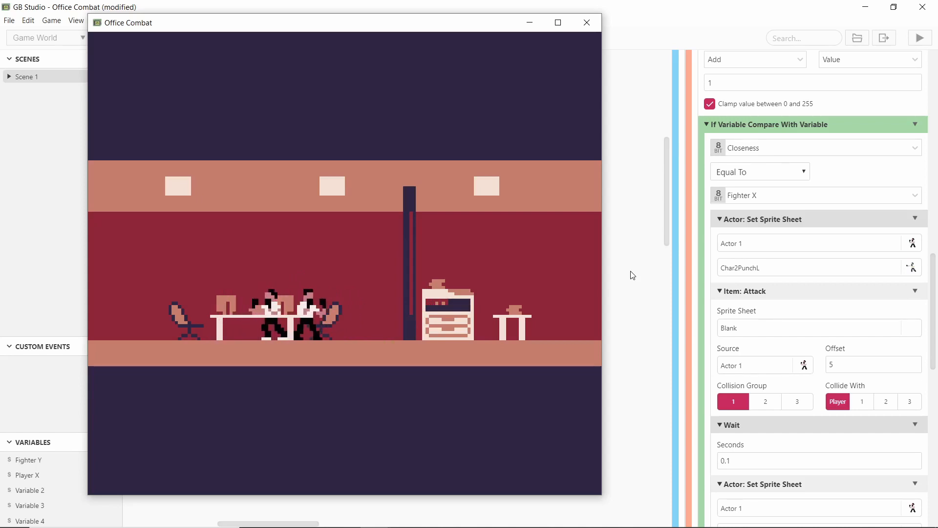
key("Right")
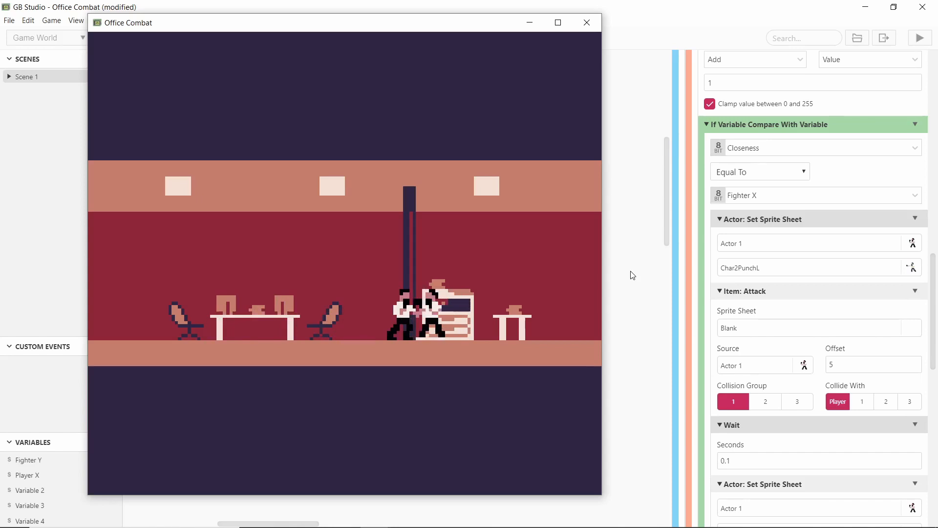
Attack the enemy and change direction around it to test its responses, then close the game.
key("Left")
key("x")
key("x")
key("Right")
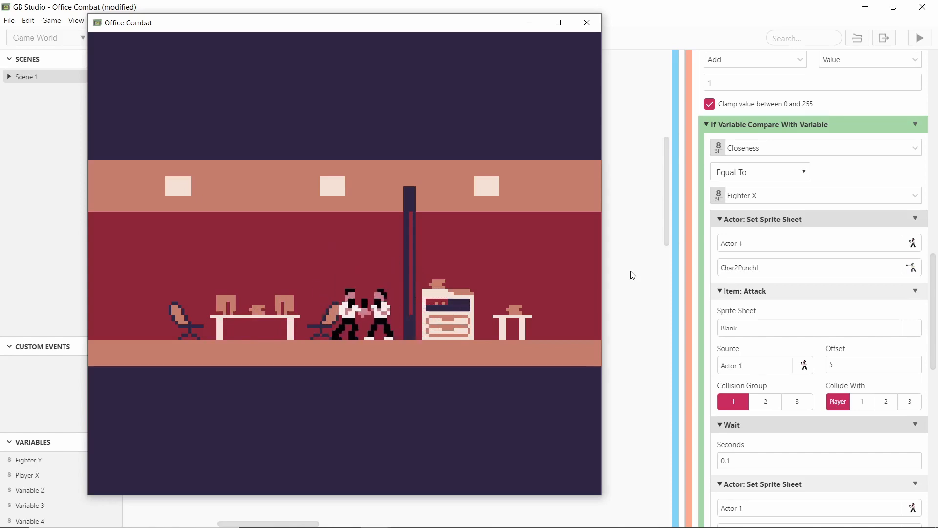
key("Left")
key("Right")
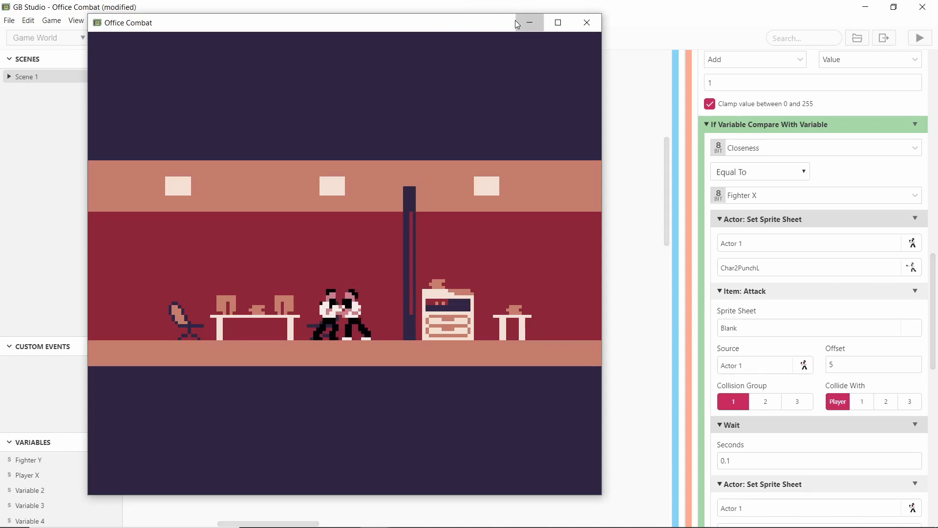
left_click(586, 22)
Copy the Else branch's Move Relative event to the end of the Equal To branch and set the copy's X to 1.
scroll(903, 216, "down", 1)
scroll(859, 224, "down", 8)
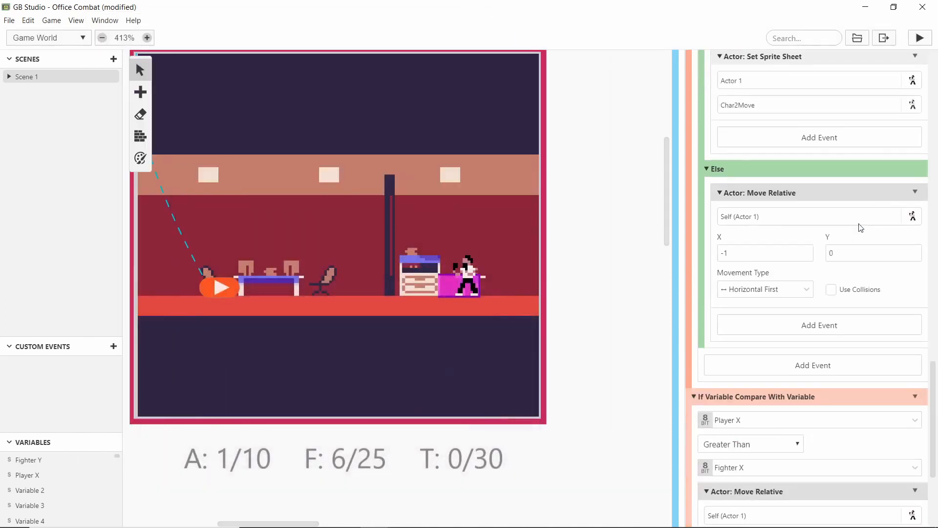
scroll(840, 234, "up", 3)
left_click(914, 313)
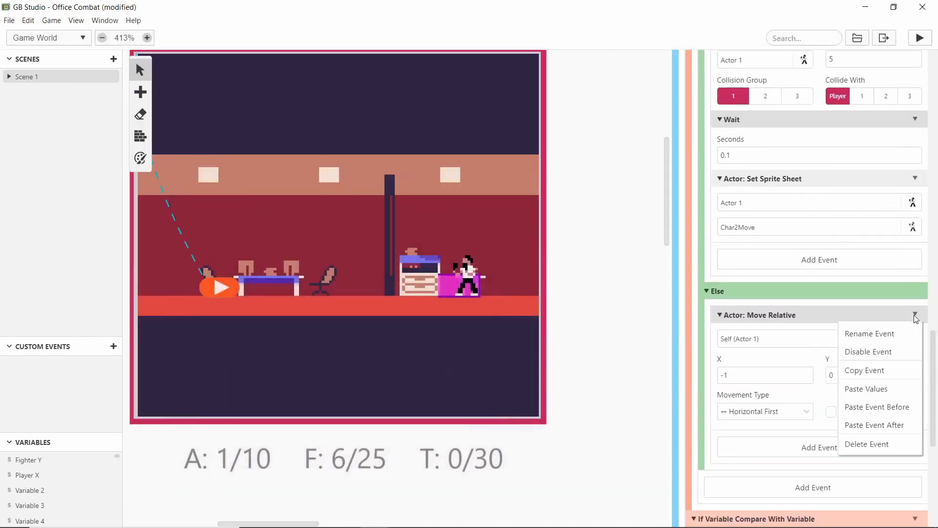
left_click(886, 364)
left_click(770, 267, "alt")
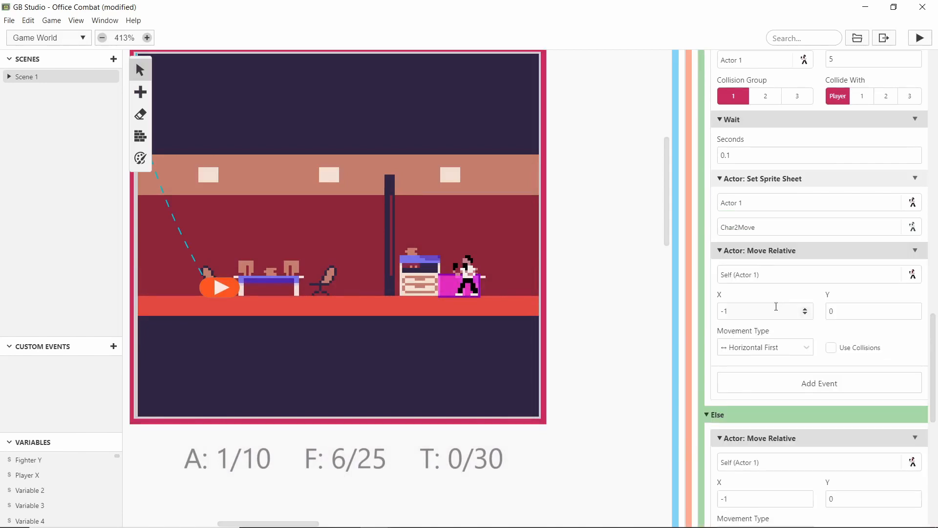
left_click_drag(774, 309, 677, 301)
type("1")
Run the game, walk the player toward and away from the enemy on both sides to test its movement after attacking, and close the game.
scroll(852, 326, "up", 5)
scroll(854, 327, "down", 4)
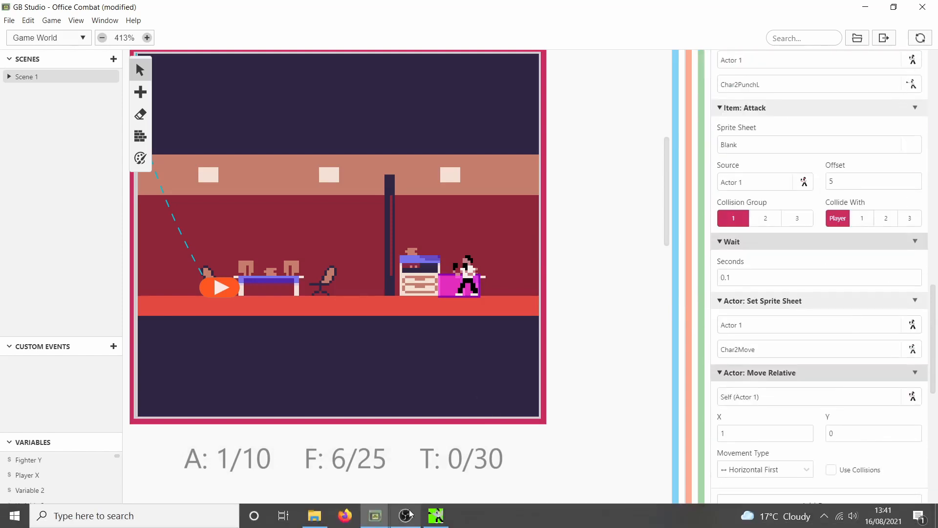
mouse_move(375, 515)
left_click(426, 463)
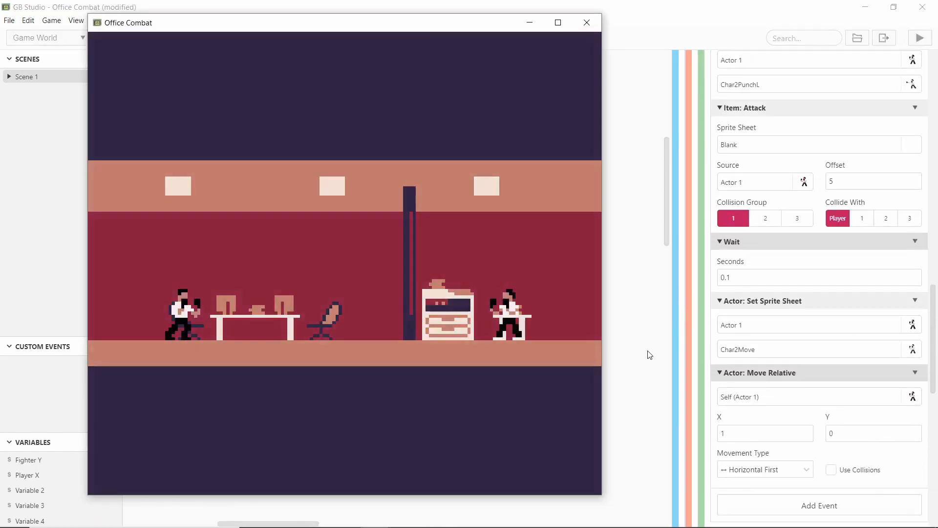
key("Right")
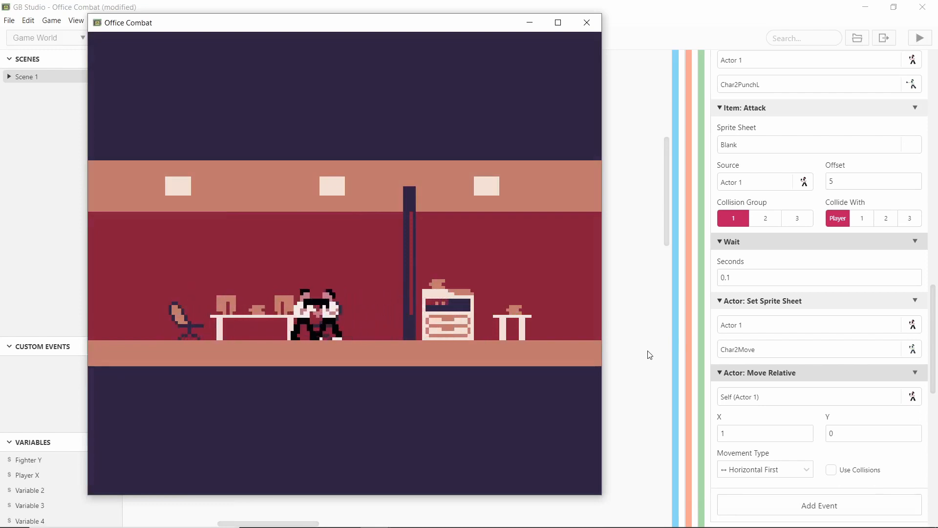
key("Left")
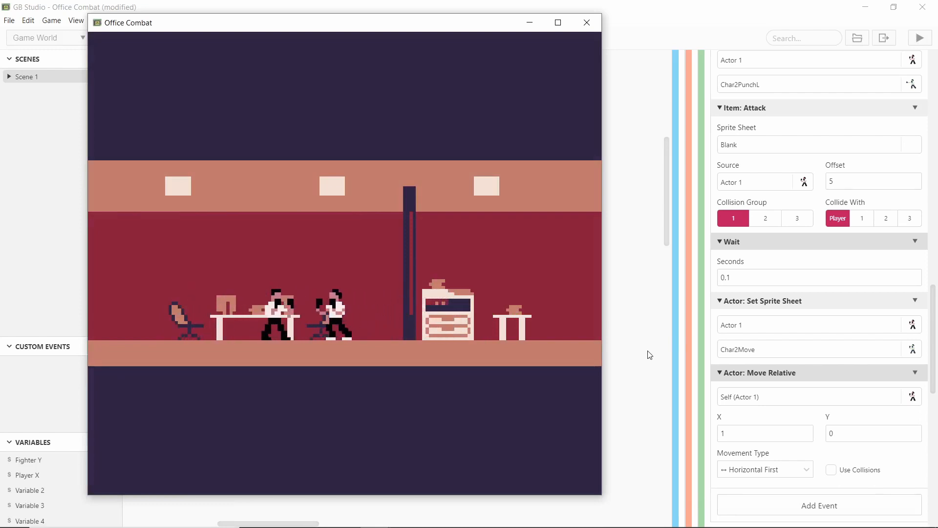
key("Left")
key("Left")
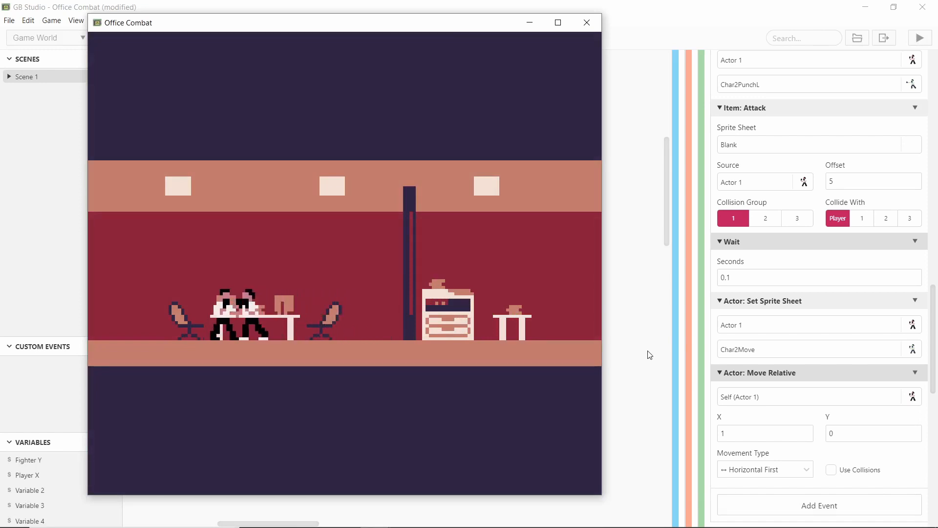
key("Right")
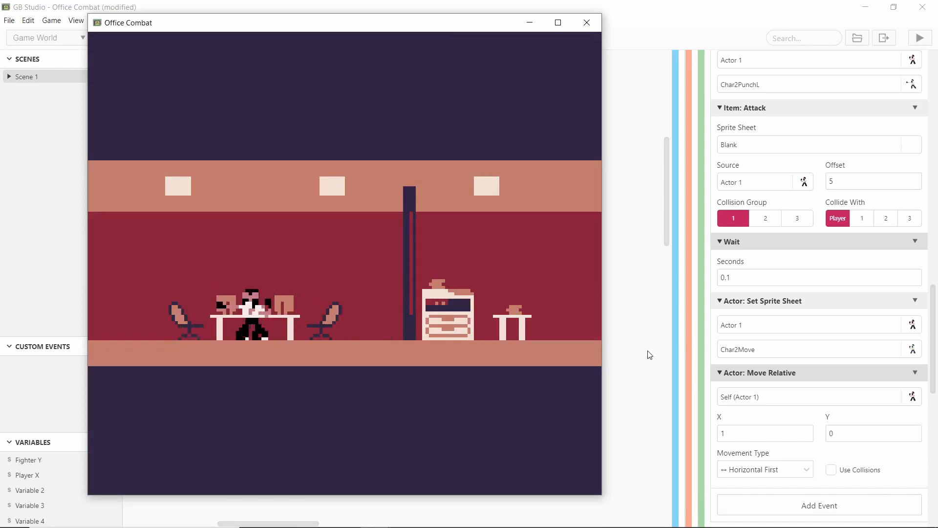
key("Right")
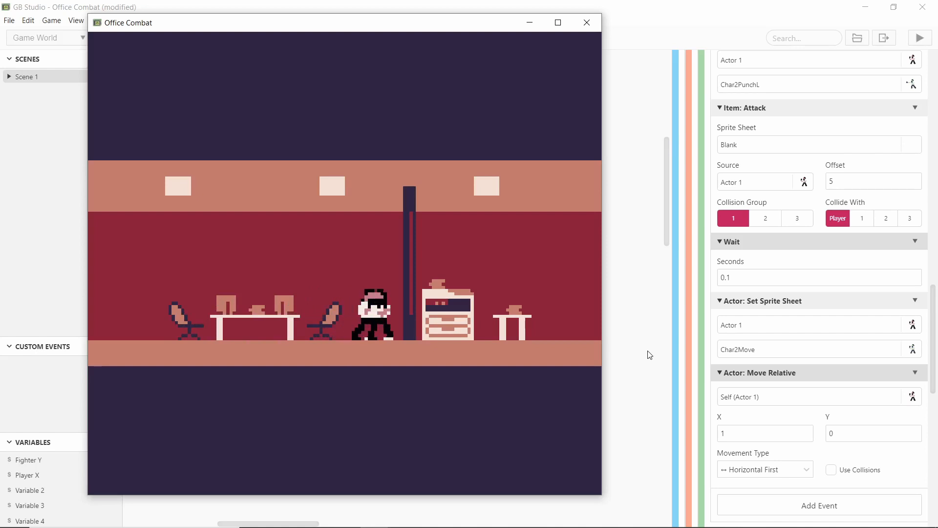
key("Left")
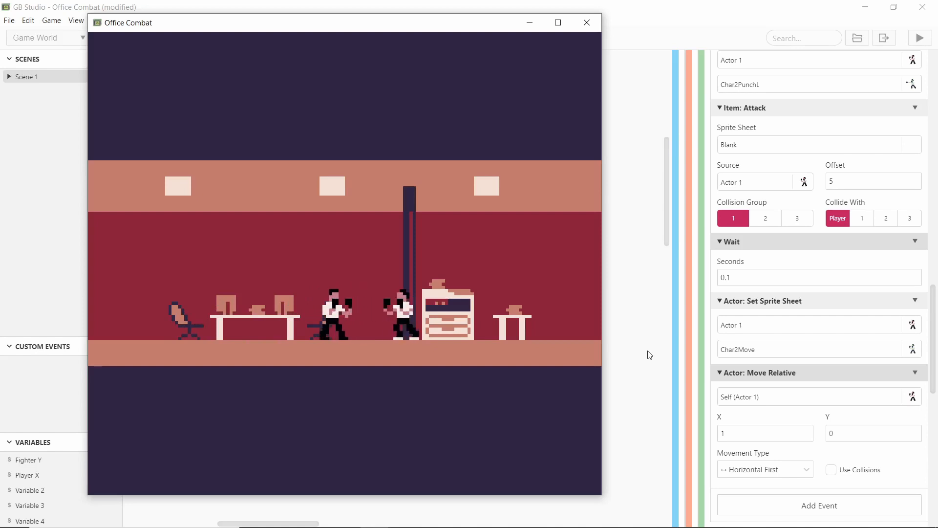
key("Right")
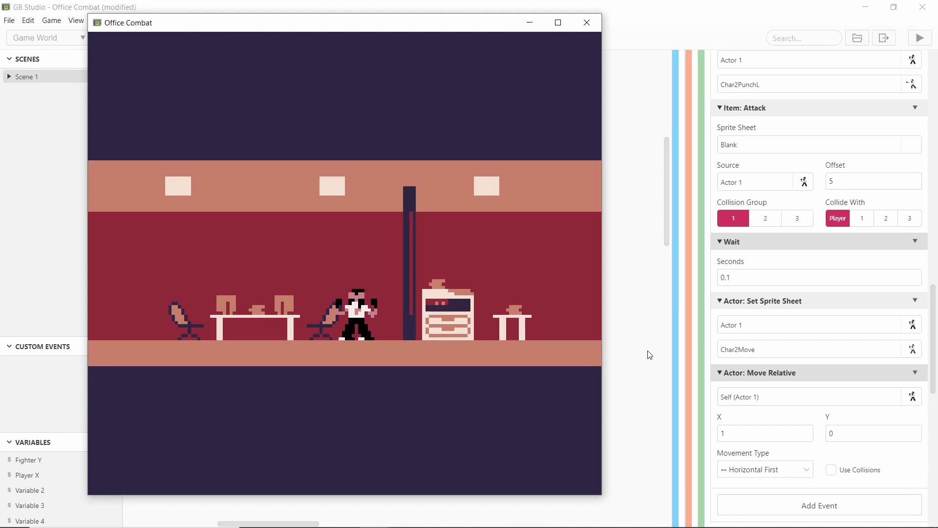
left_click(523, 22)
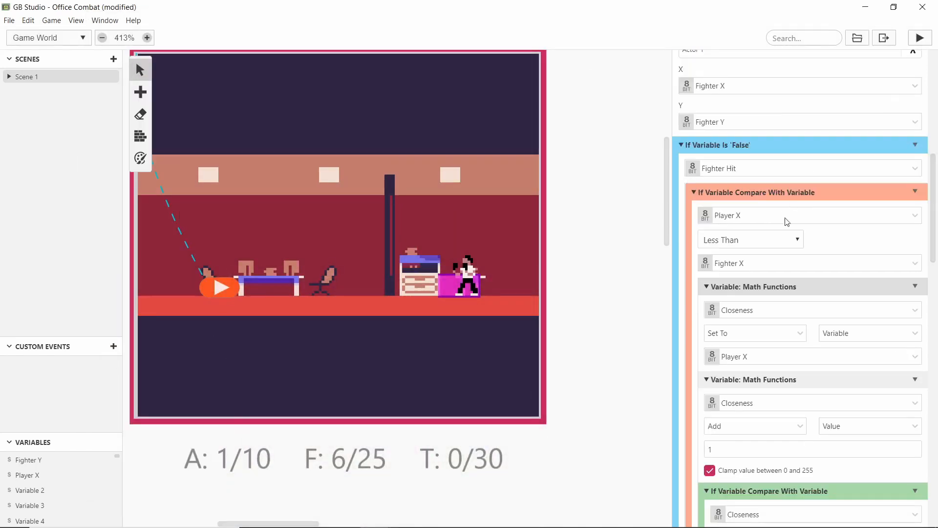
Collapse the Less Than and Greater Than comparison events and move Actor 1 in the scene to X 16, Y 11.
left_click(742, 192)
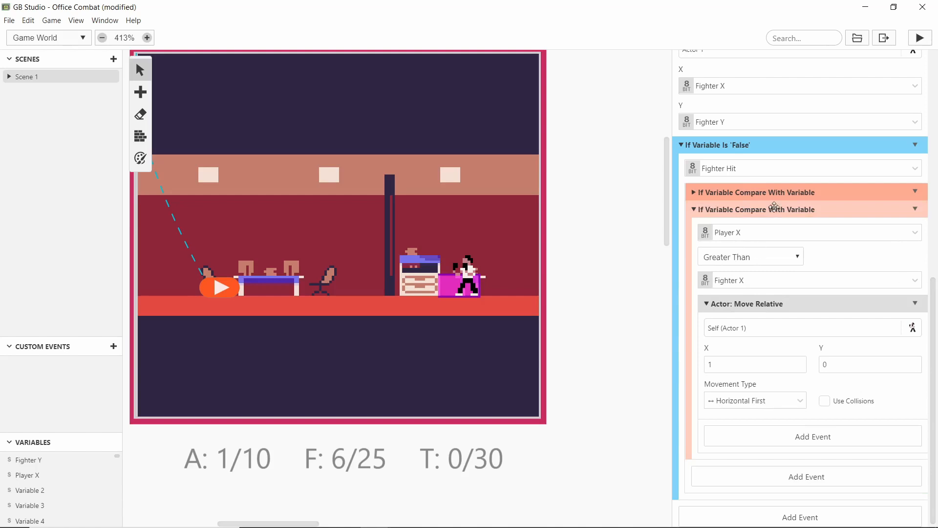
left_click(738, 209)
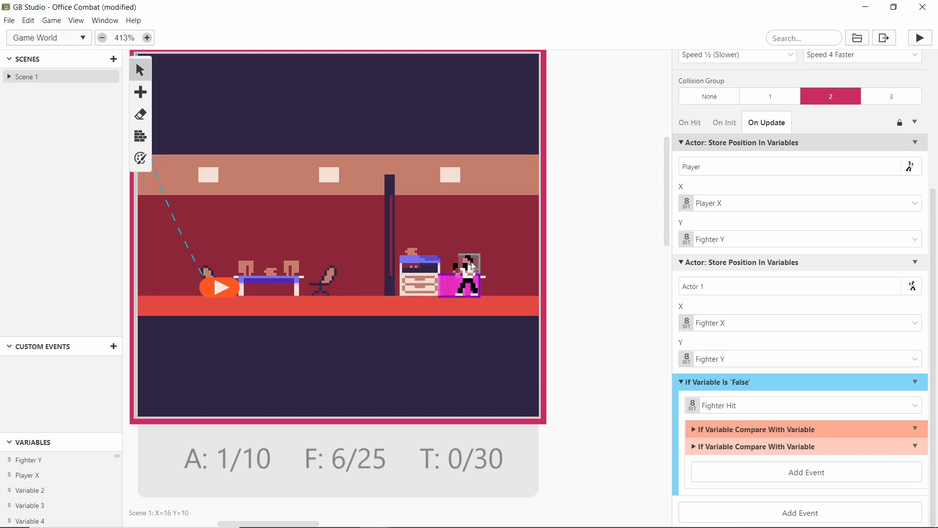
mouse_move(456, 291)
left_mouse_down()
mouse_move(476, 292)
mouse_move(459, 289)
left_mouse_up()
left_click(461, 236)
mouse_move(350, 501)
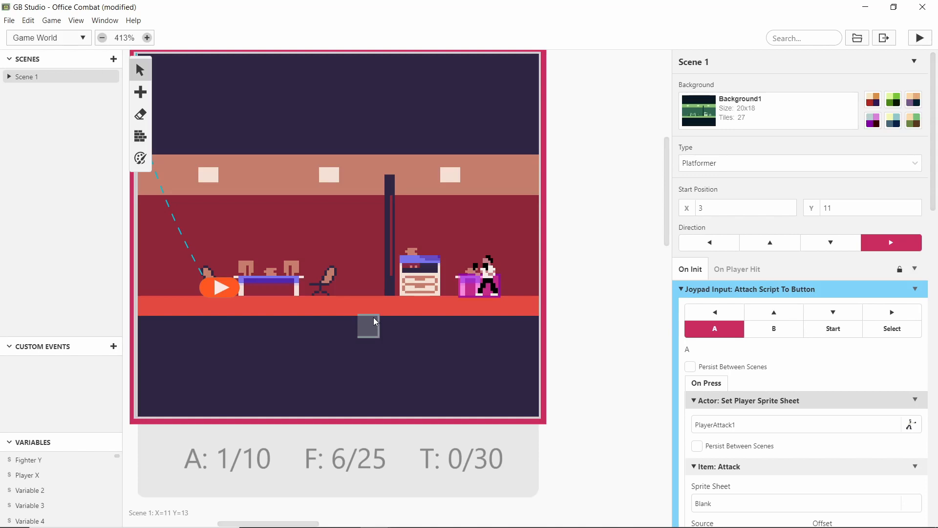
left_click_drag(469, 287, 508, 287)
left_click_drag(468, 314, 468, 281)
Duplicate Actor 1's Greater Than comparison at the end of the Fighter Hit condition and set the copy to Player X Equal To Fighter X.
scroll(753, 289, "down", 3)
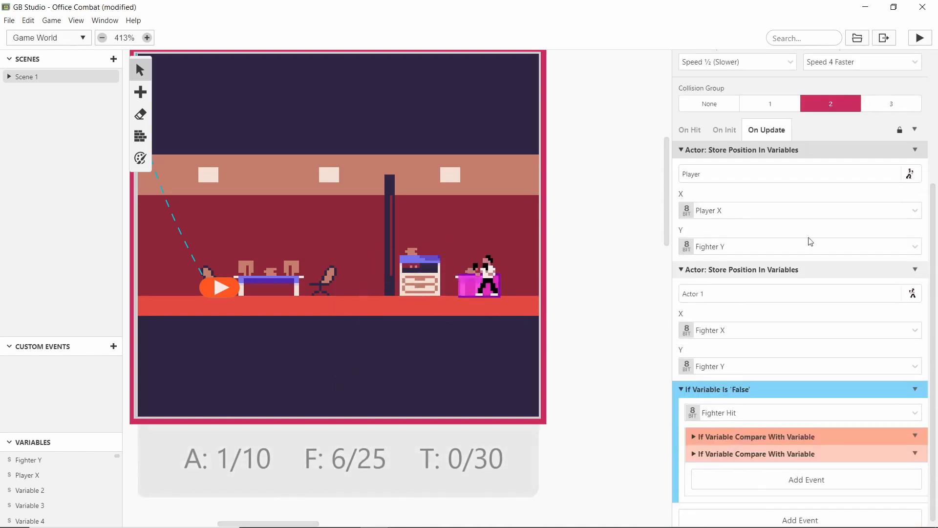
scroll(846, 259, "down", 1)
left_click(915, 445)
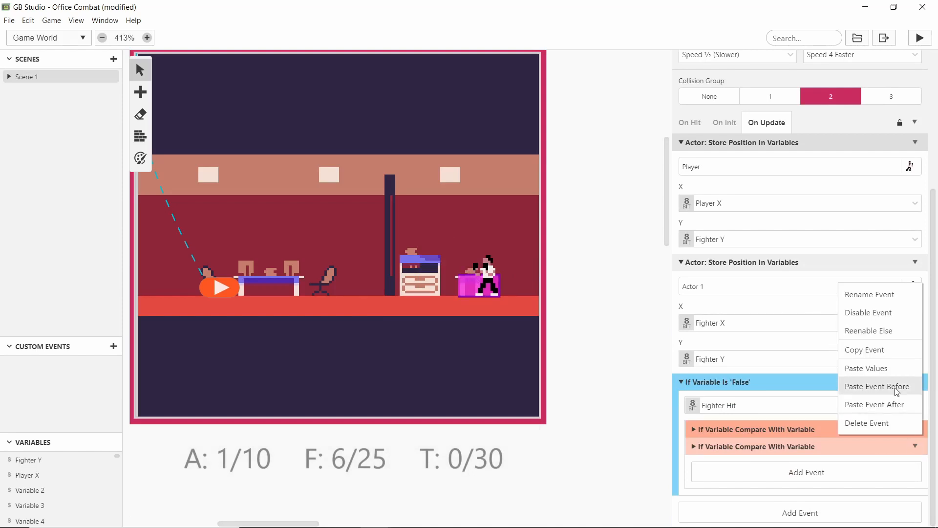
left_click(872, 353)
left_click(777, 471, "alt")
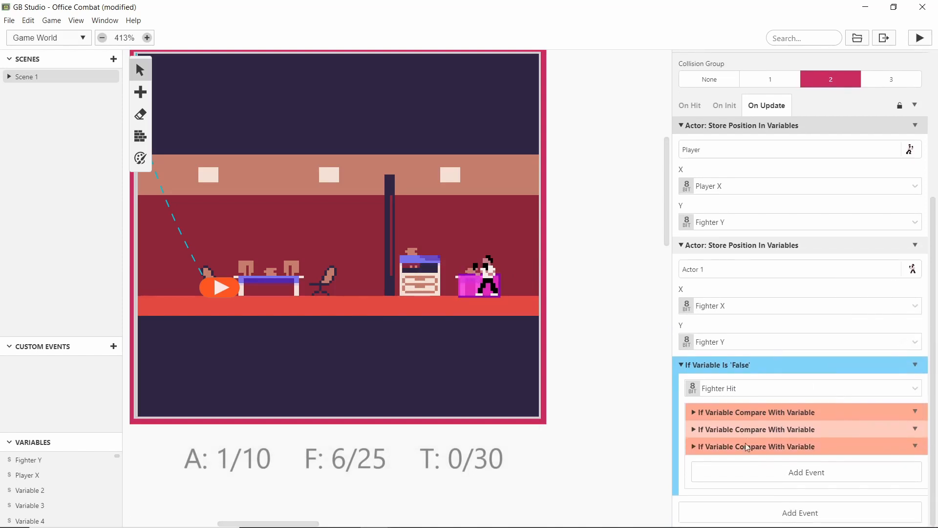
scroll(786, 304, "down", 4)
left_click(760, 255)
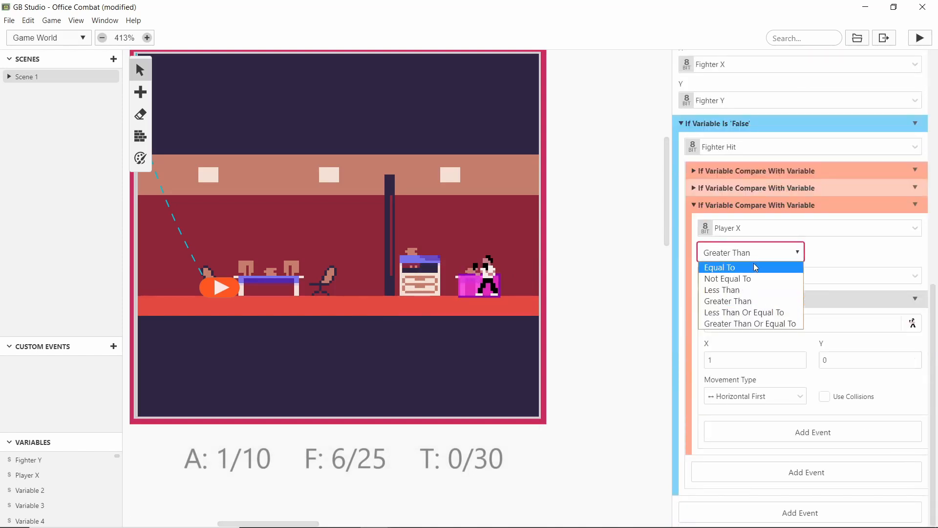
left_click(752, 265)
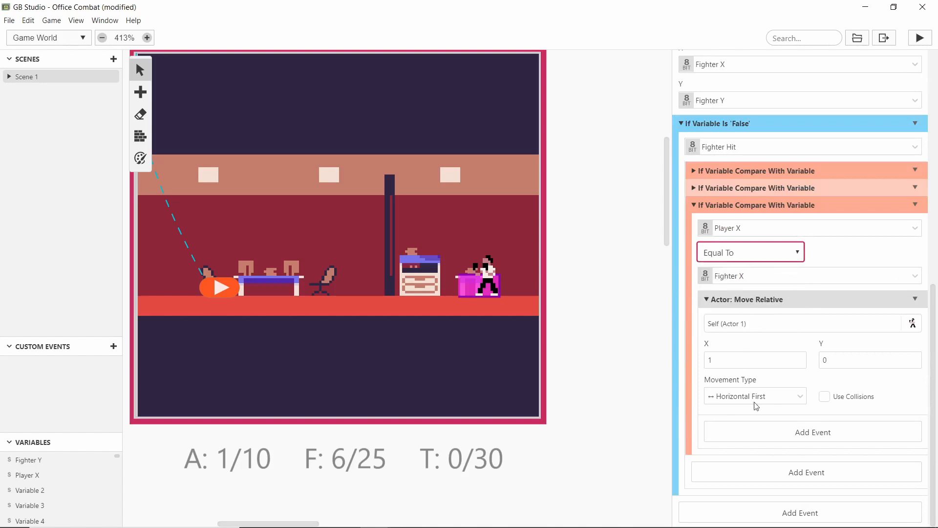
left_click(778, 205)
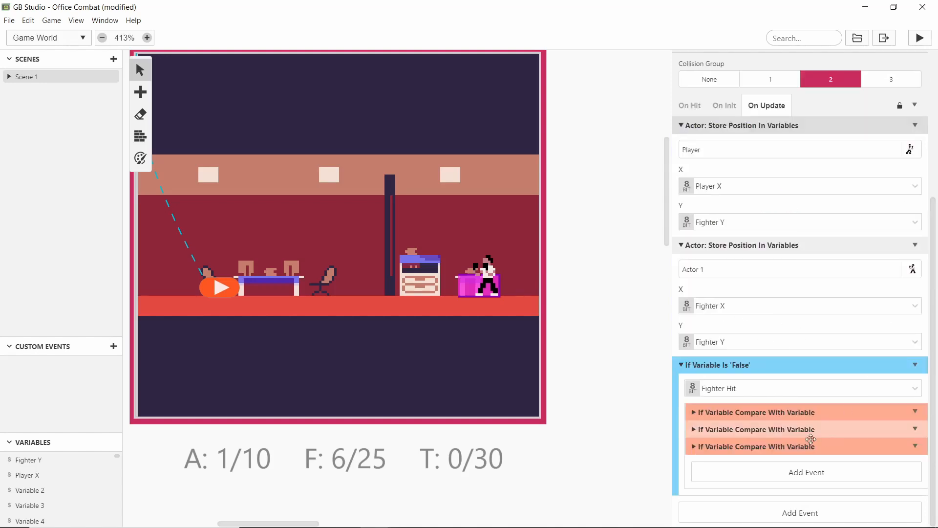
Examine Scene 1's On Player Hit script and Actor 1's On Hit scripts for the player and the collision groups.
left_click(389, 314)
left_click(740, 276)
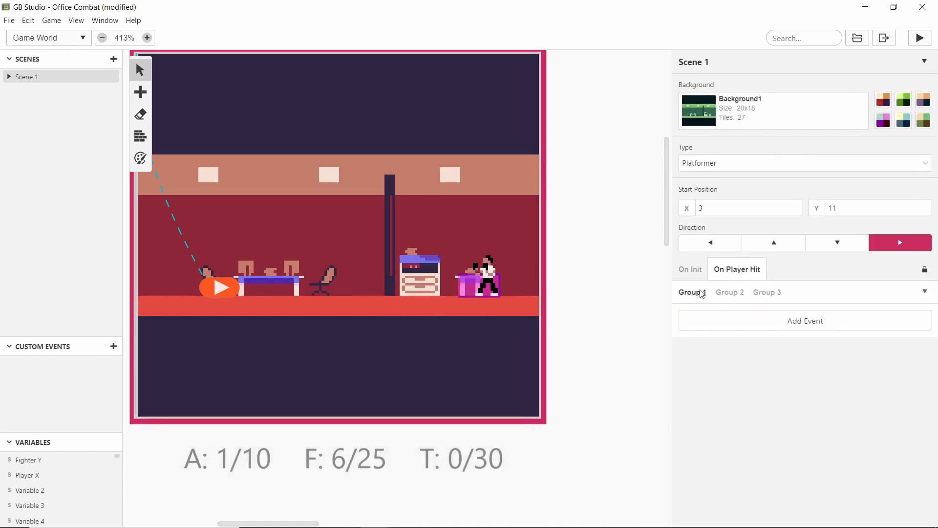
left_click(489, 287)
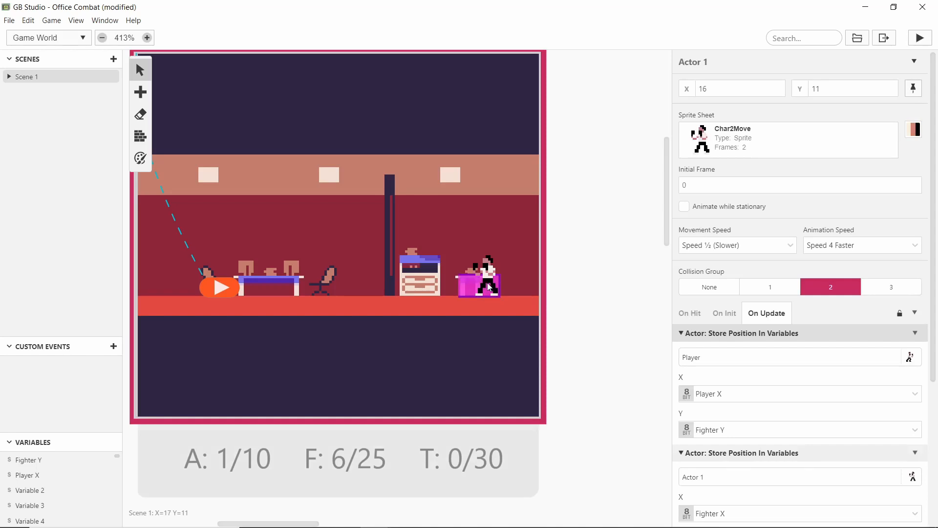
left_click(689, 313)
scroll(722, 303, "down", 1)
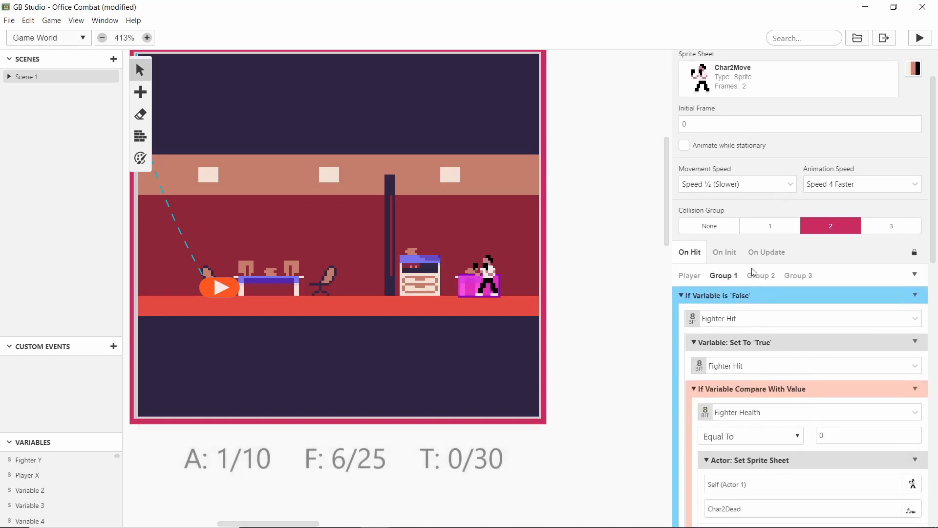
left_click(753, 274)
left_click(794, 337)
left_click(736, 337)
left_click(697, 340)
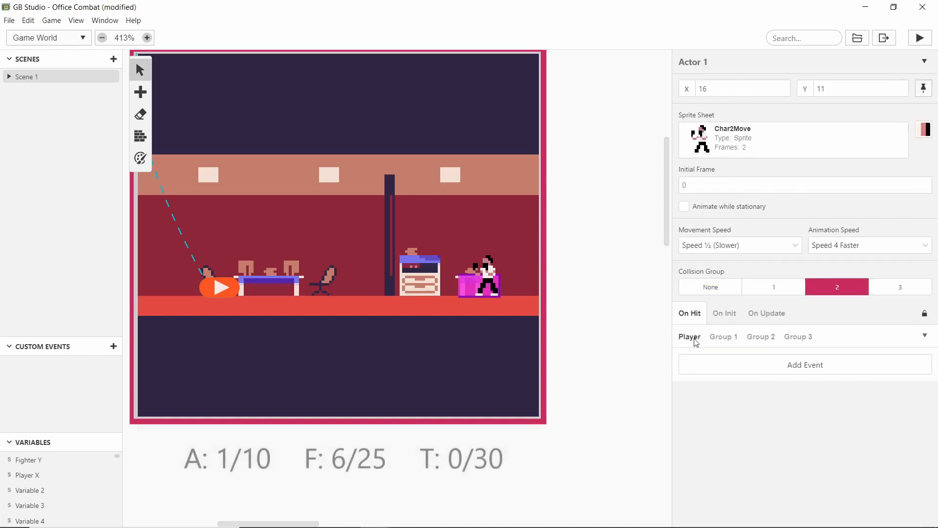
Copy the Fighter Hit condition from Actor 1's On Hit Group 1 script into Scene 1's On Player Hit Group 1 script.
left_click(728, 341)
scroll(729, 351, "down", 4)
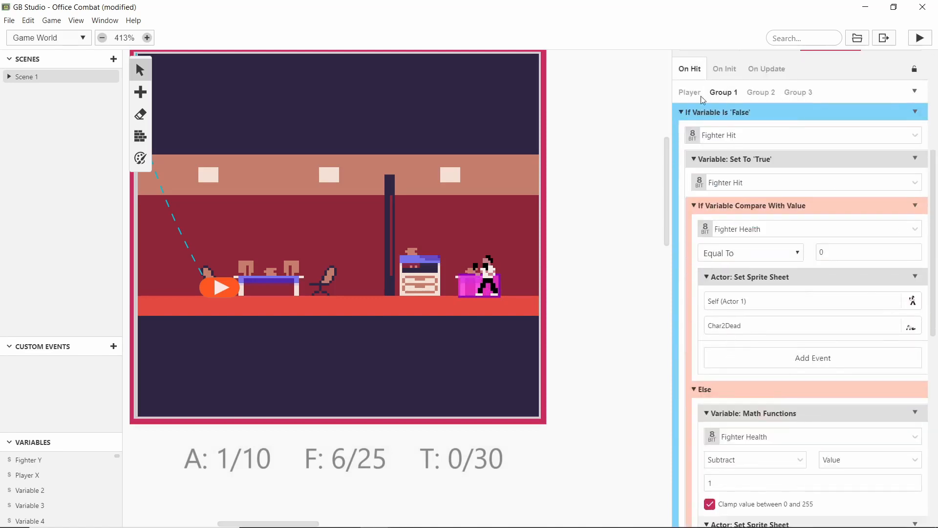
left_click(913, 111)
left_click(874, 184)
scroll(801, 147, "down", 3)
scroll(790, 162, "down", 6)
scroll(791, 196, "up", 9)
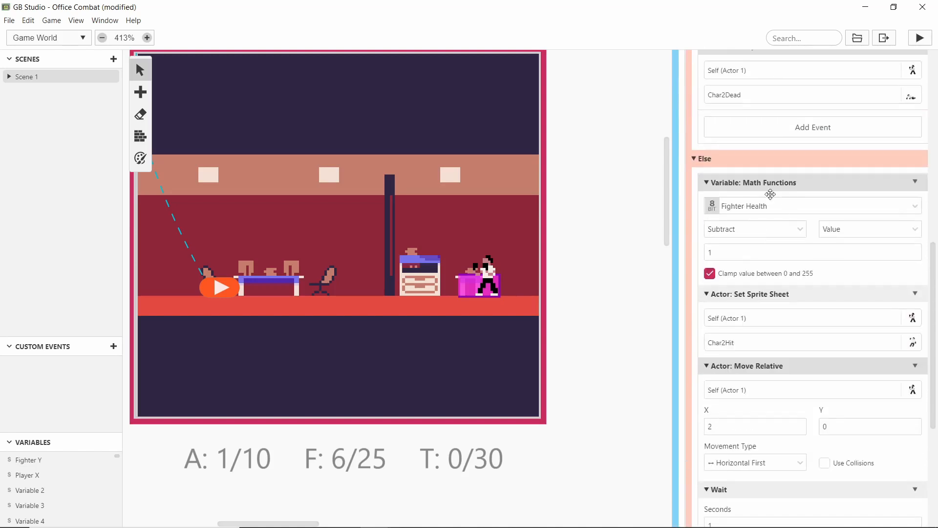
left_click(456, 289)
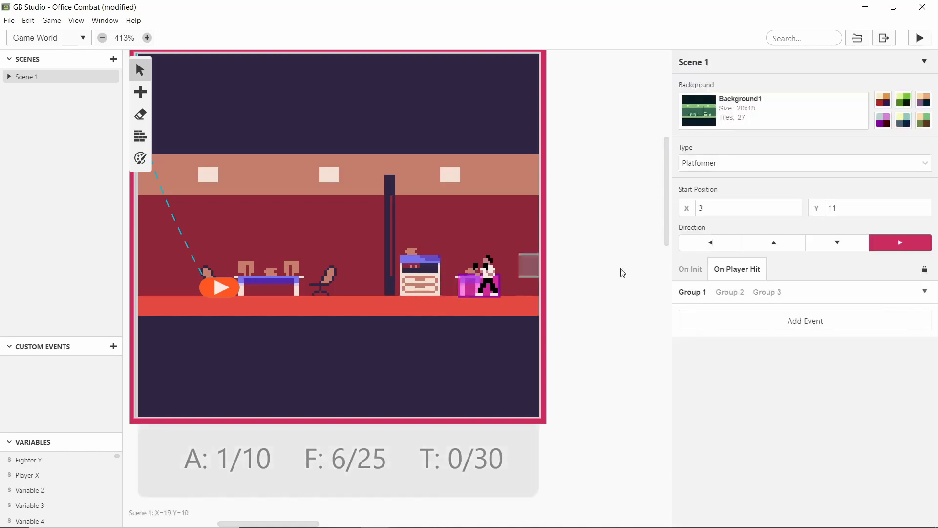
left_click(715, 318, "alt")
Set the If Variable Is 'False' condition in Scene 1's On Player Hit script to Variable 3 and rename it Player Knocked.
scroll(751, 284, "down", 1)
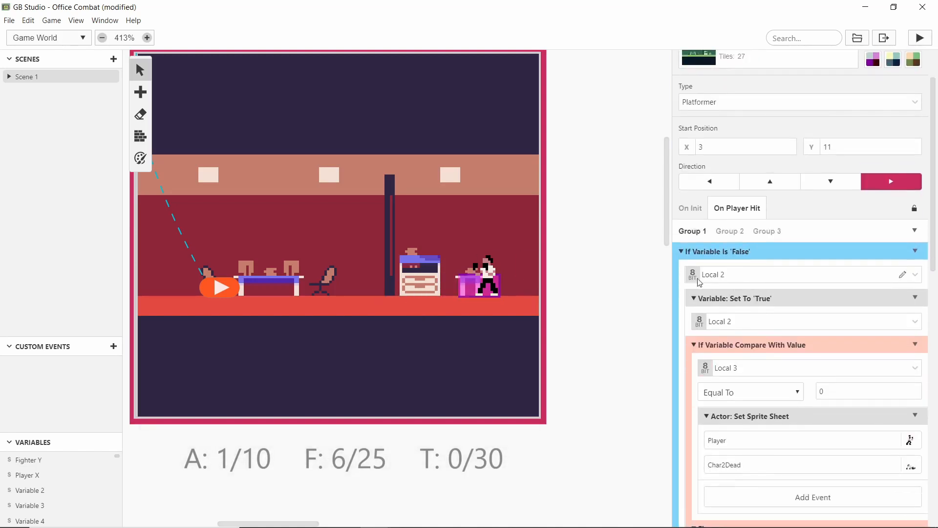
scroll(747, 293, "down", 1)
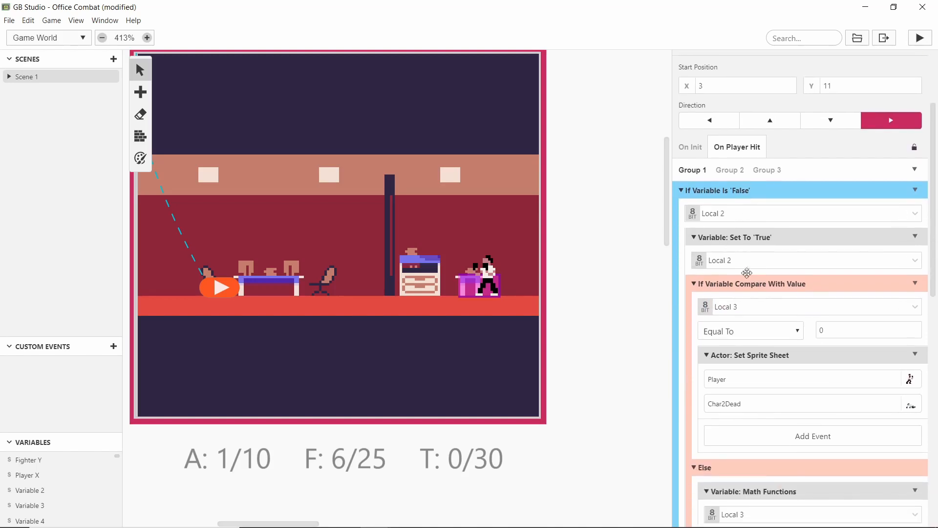
left_click(776, 217)
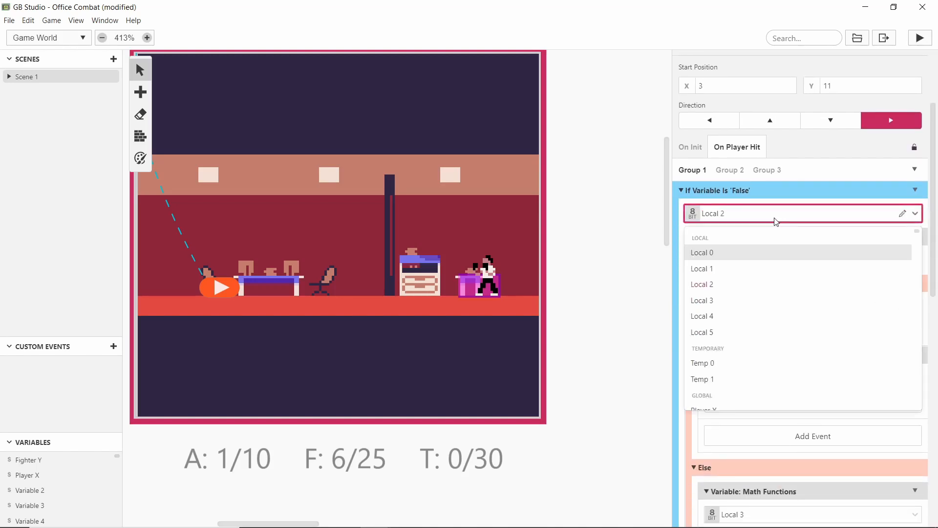
scroll(761, 284, "down", 3)
scroll(752, 293, "up", 1)
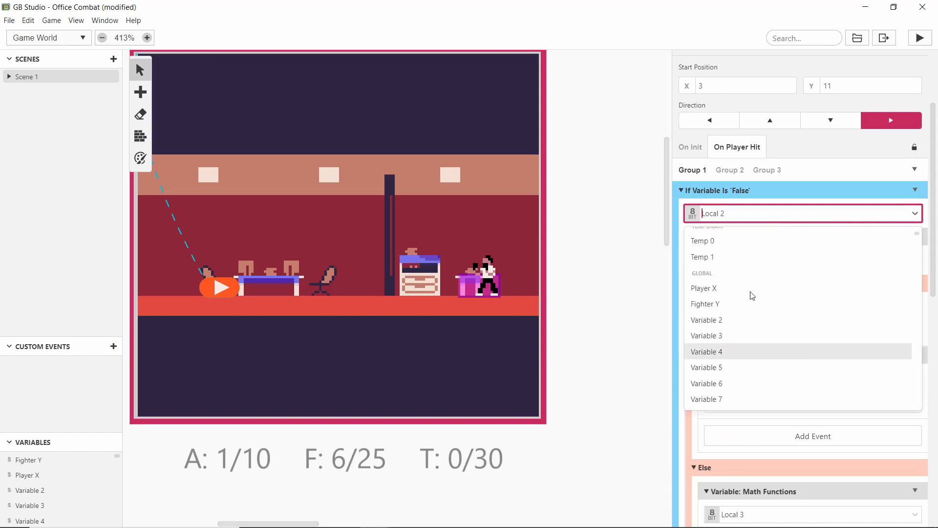
left_click(736, 336)
left_click(901, 214)
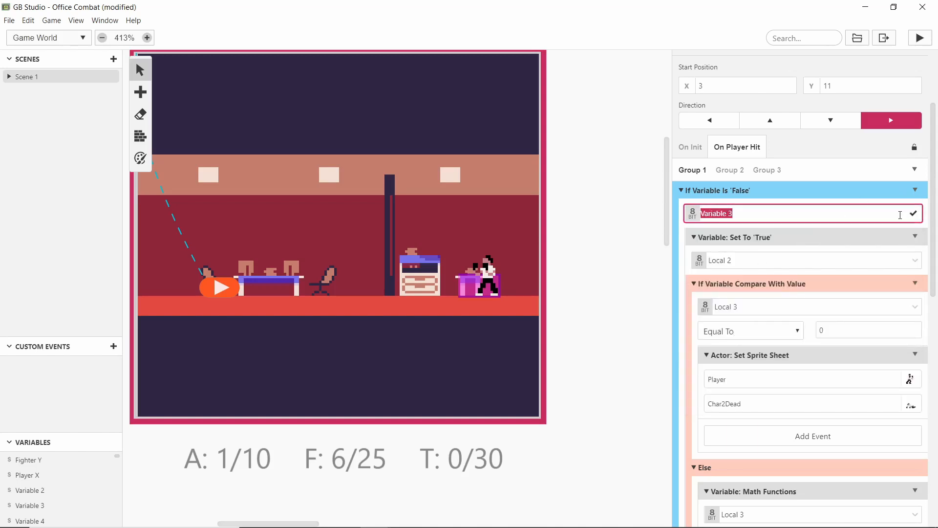
type("Player Knocked")
key("Tab")
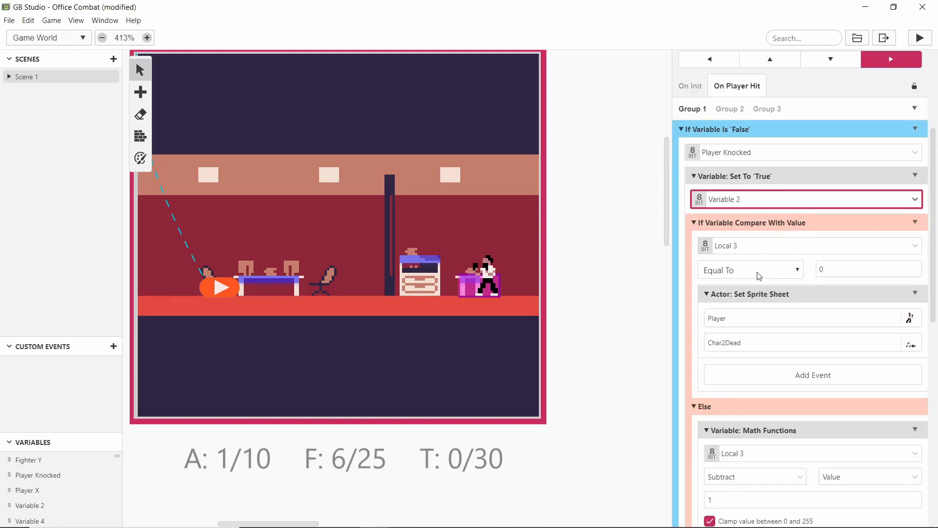
Set the If Variable Compare With Value event's variable to Variable 4 and rename it Player Health.
left_click(794, 250)
scroll(762, 323, "down", 3)
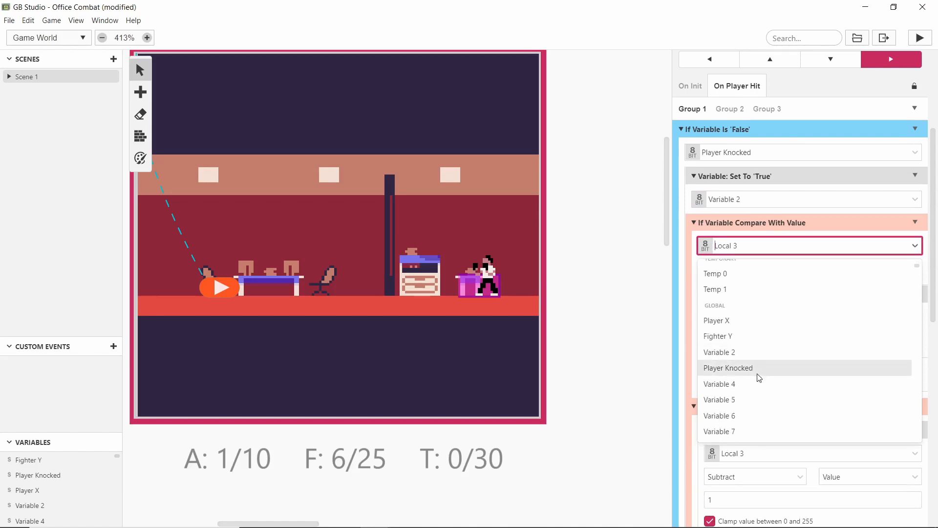
left_click(759, 380)
left_click(898, 247)
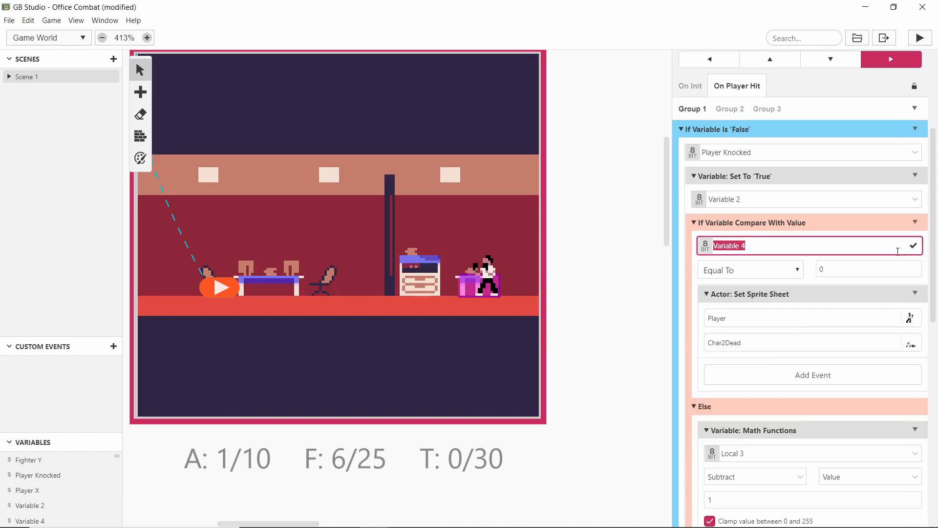
type("Player Health")
key("Return")
Choose Player Knocked as the variable in the Set To 'True' event.
left_click(755, 198)
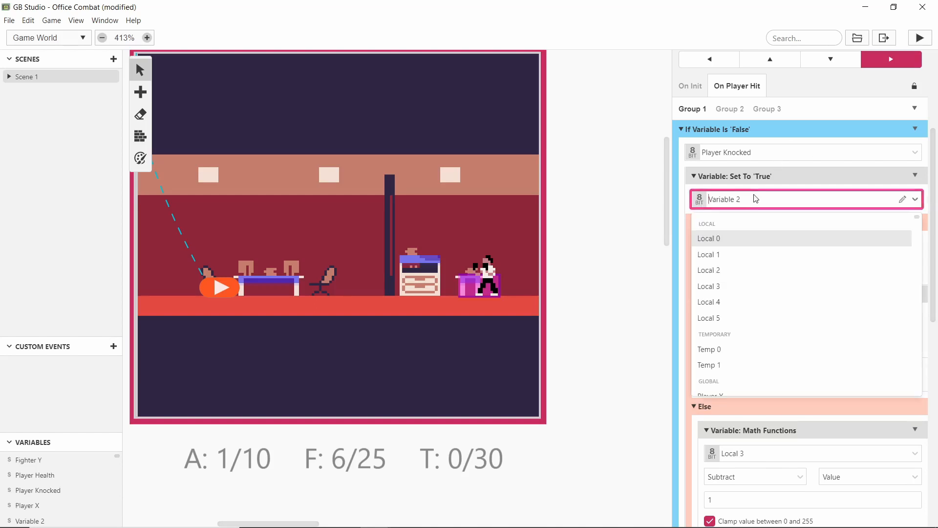
scroll(756, 274, "down", 3)
left_click(755, 261)
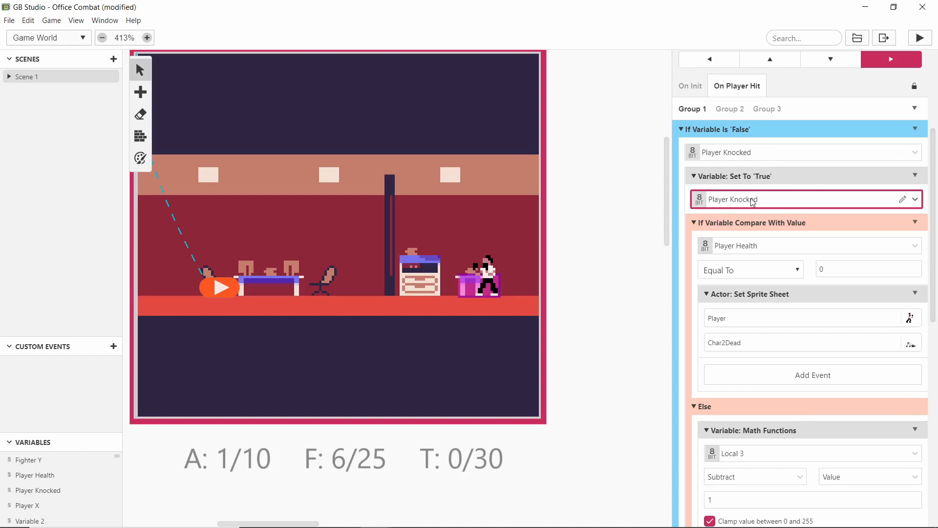
scroll(782, 274, "down", 1)
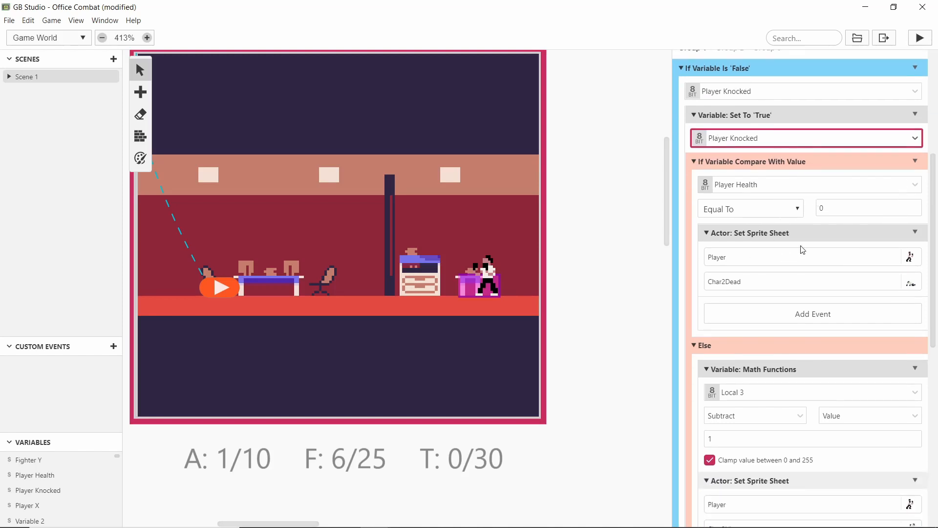
left_click(871, 287)
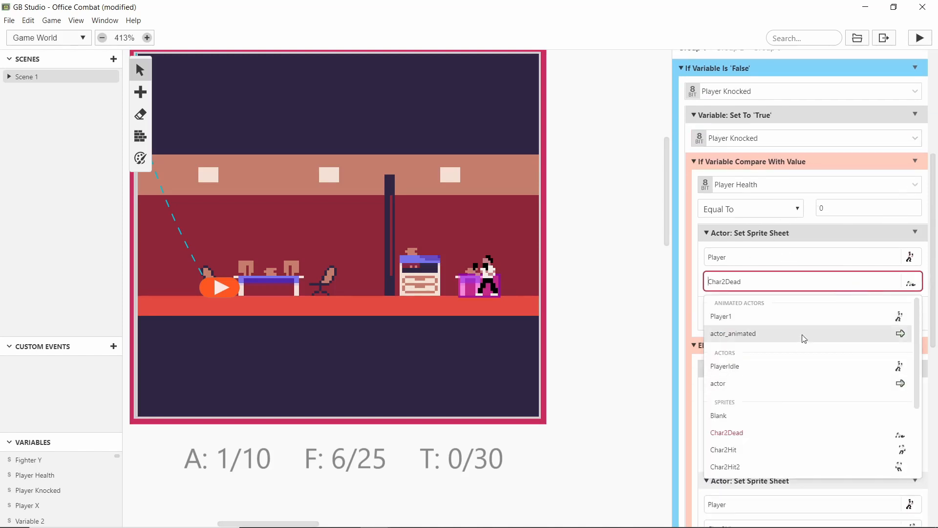
scroll(799, 342, "down", 2)
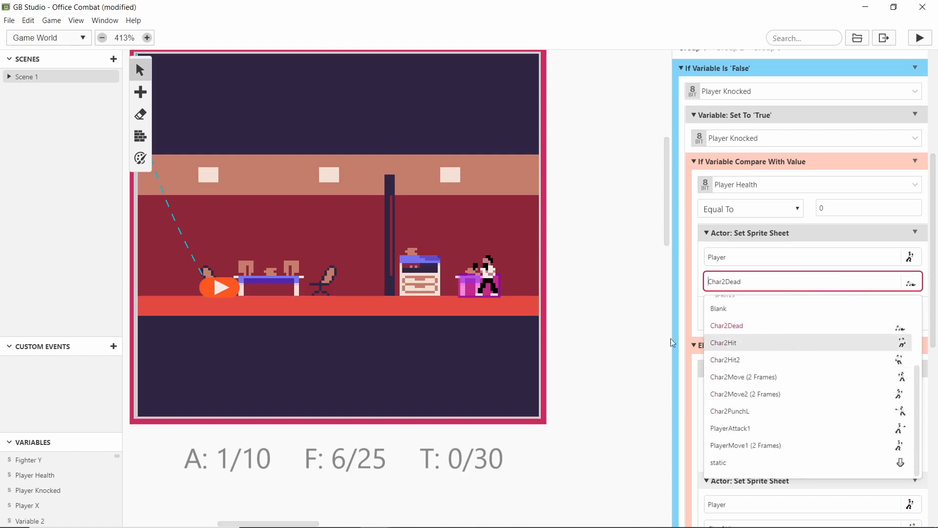
left_click(565, 417)
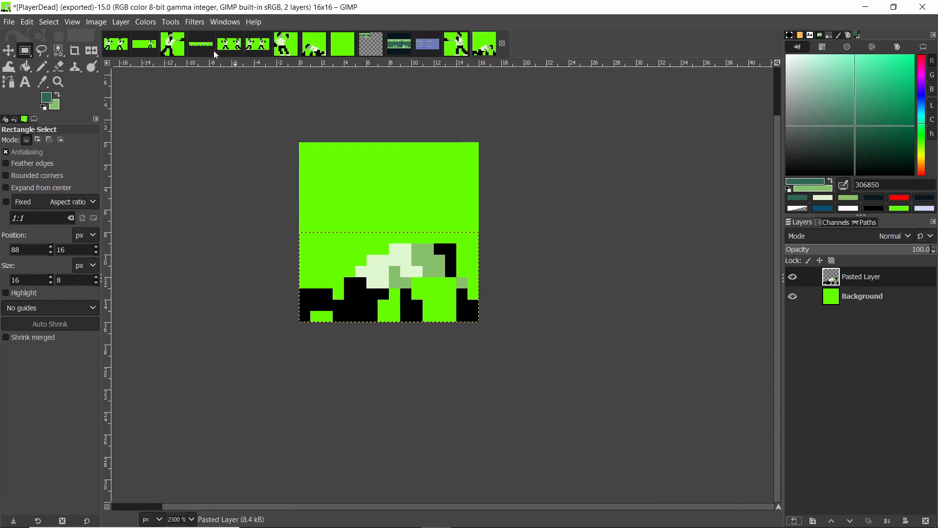
In GIMP, export the 16 by 16 px knocked-back pose from Character Sprites as PlayerKnocked.png into the project's sprites folder.
left_click(426, 45)
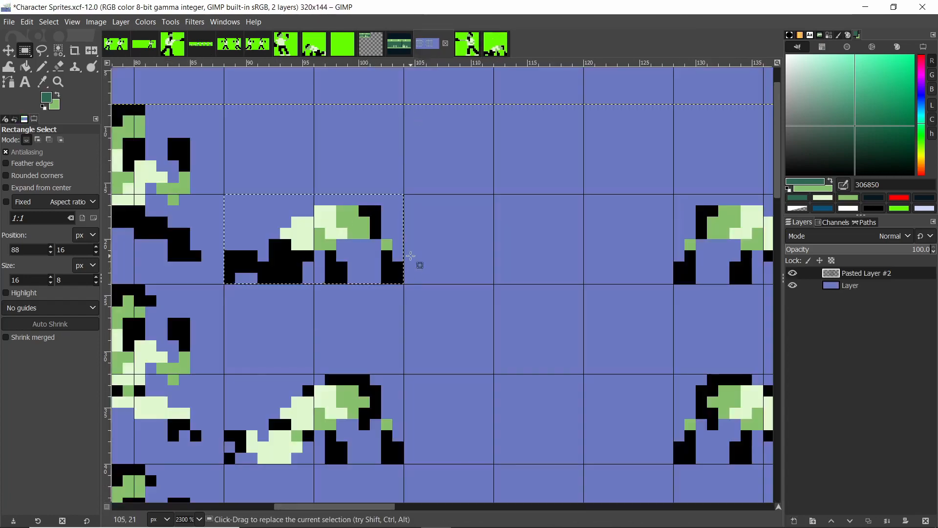
scroll(417, 270, "down", 4, "ctrl")
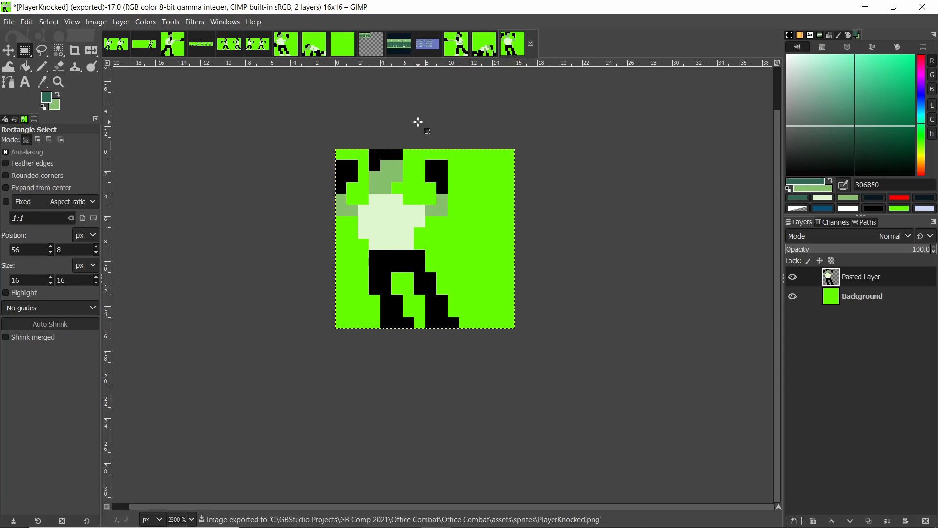
left_click(490, 54)
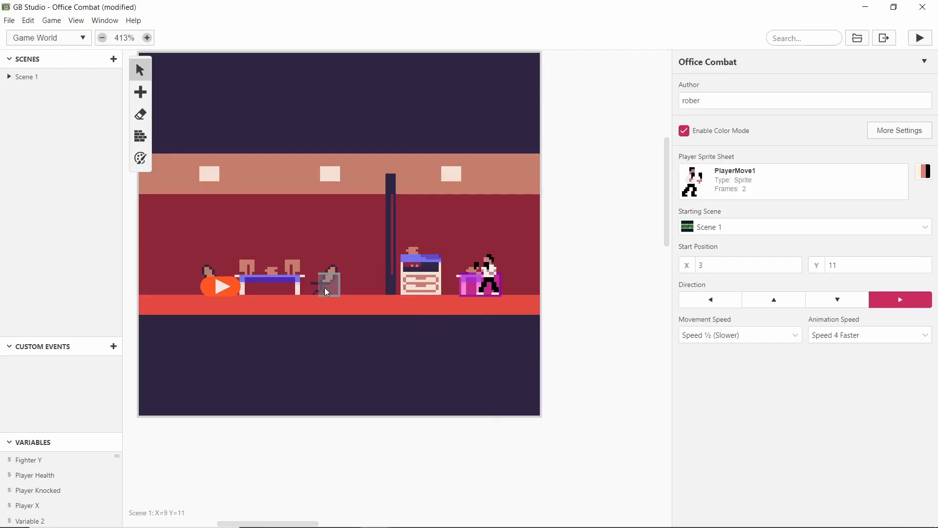
Back in GB Studio, set the Player's sprite sheet to PlayerDead in Scene 1's On Player Hit branch for Player Health Equal To 0.
left_click(324, 287)
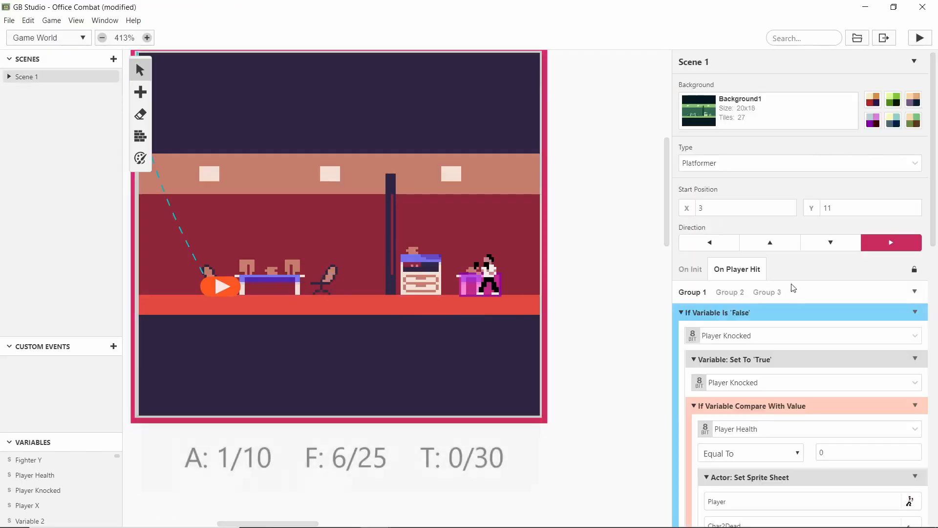
scroll(792, 288, "down", 3)
scroll(719, 180, "down", 2)
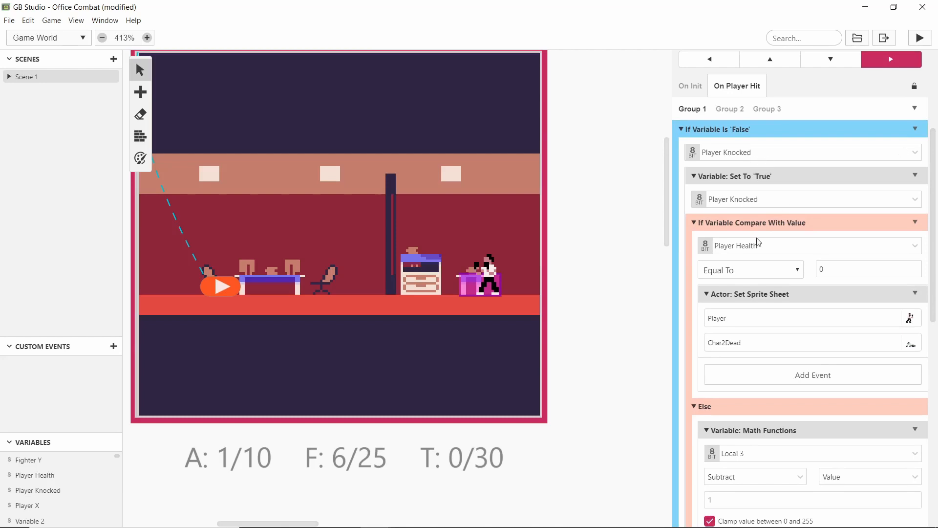
scroll(758, 241, "down", 1)
left_click(765, 287)
scroll(782, 359, "down", 3)
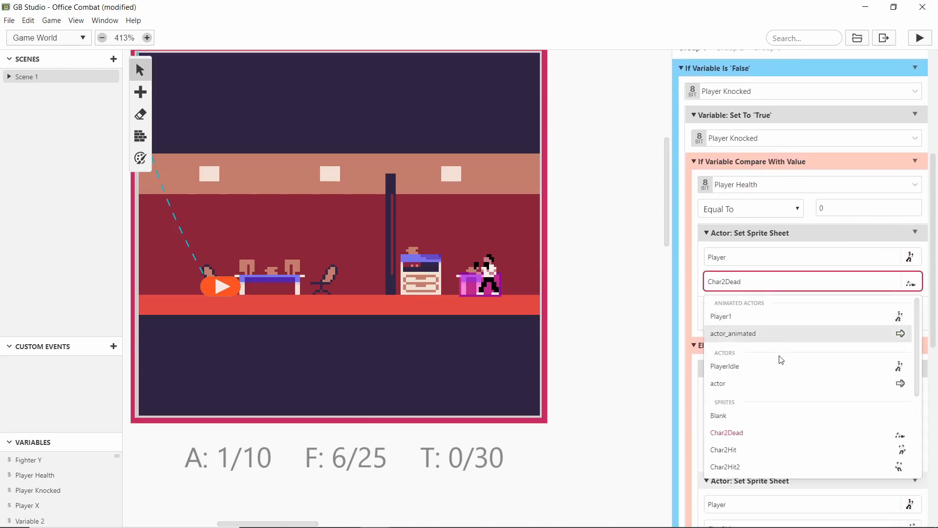
scroll(785, 358, "down", 1)
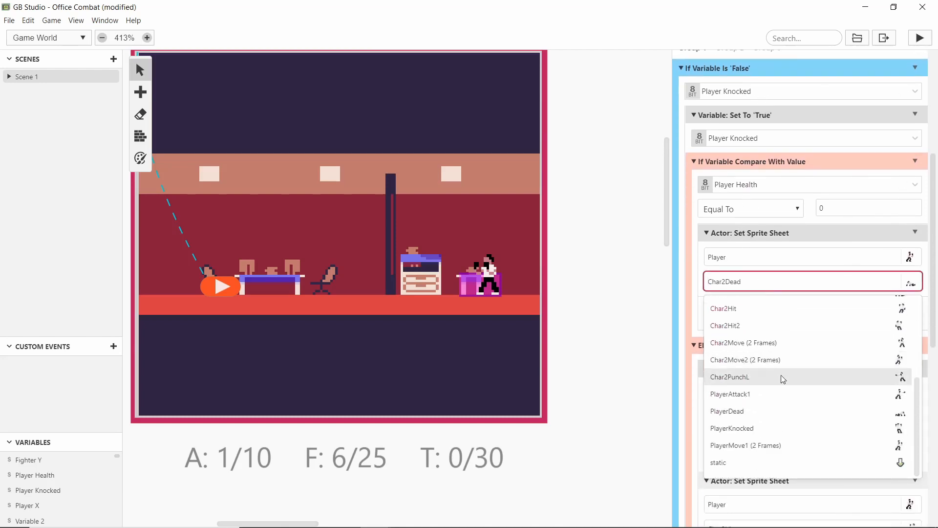
left_click(756, 413)
Replace the Char2Hit sprite sheet in the Else branch with PlayerKnocked for the Player.
scroll(803, 316, "down", 4)
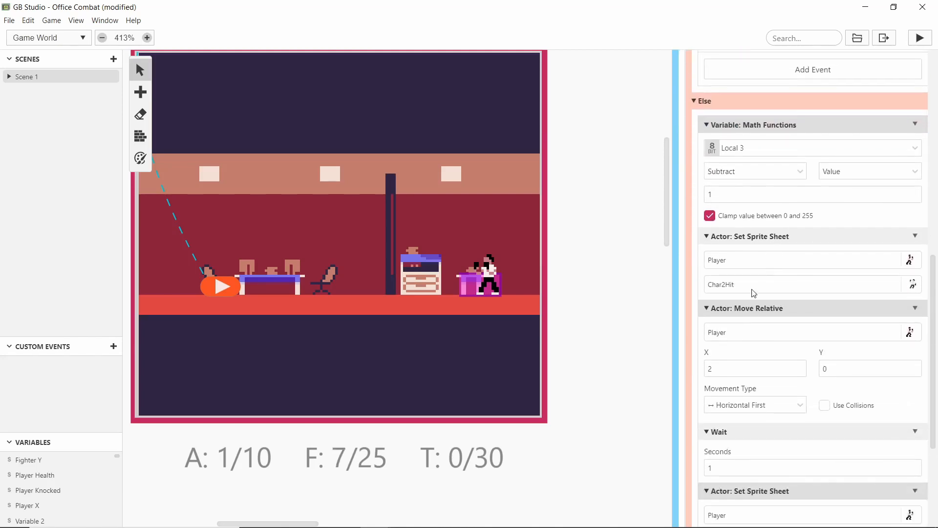
left_click(752, 288)
scroll(762, 386, "down", 2)
scroll(763, 397, "down", 3)
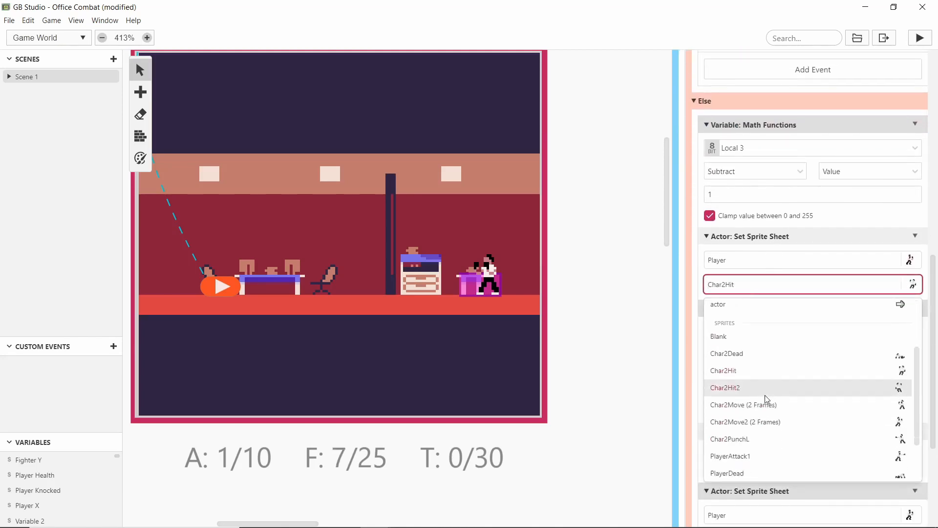
left_click(757, 423)
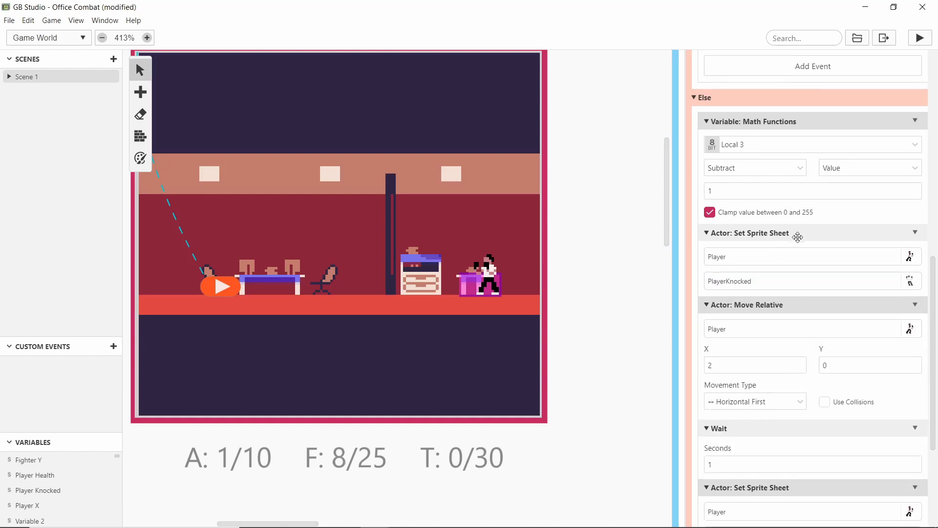
Set the Player's relative move to X -2 with collisions used, and the sprite sheet after the wait to PlayerMove1.
scroll(782, 391, "down", 3)
left_click(802, 356)
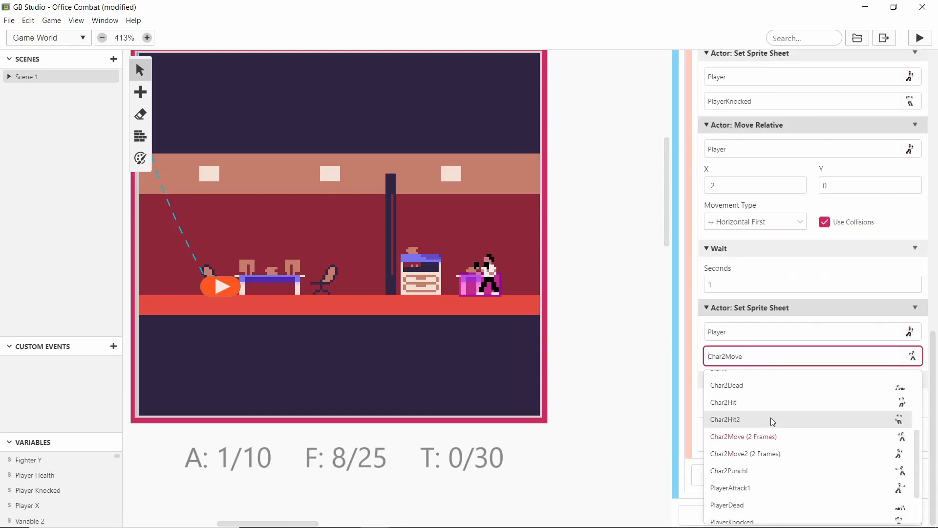
scroll(770, 418, "down", 1)
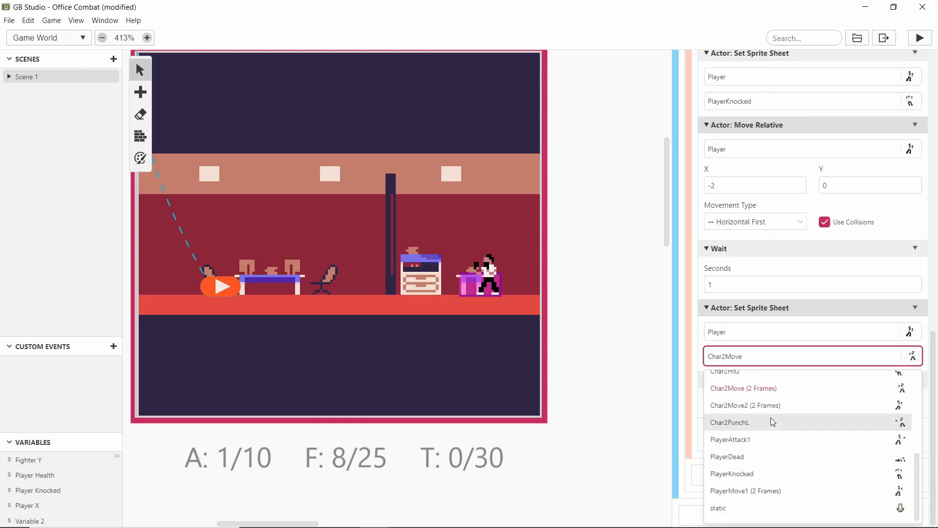
left_click(765, 497)
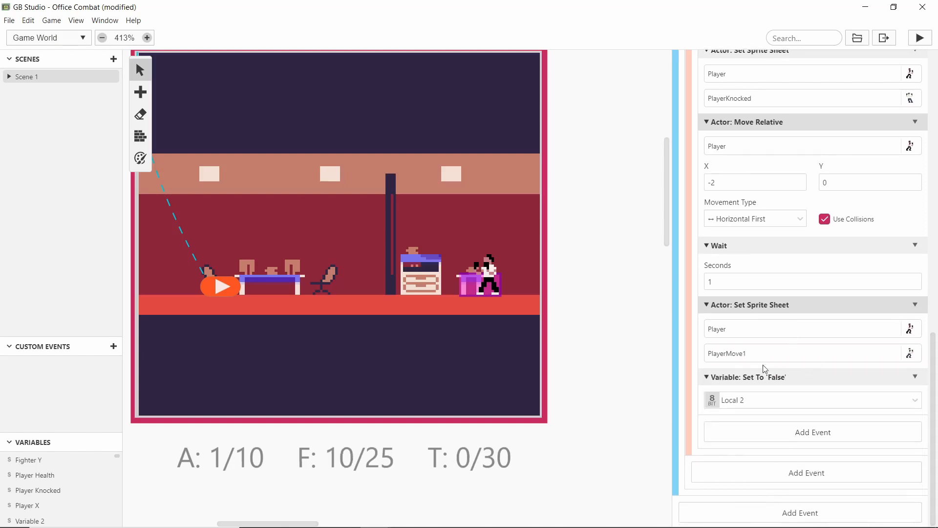
Choose Player Knocked as the variable in the Set To 'False' event at the end of the Else branch.
left_click(773, 398)
scroll(771, 454, "down", 5)
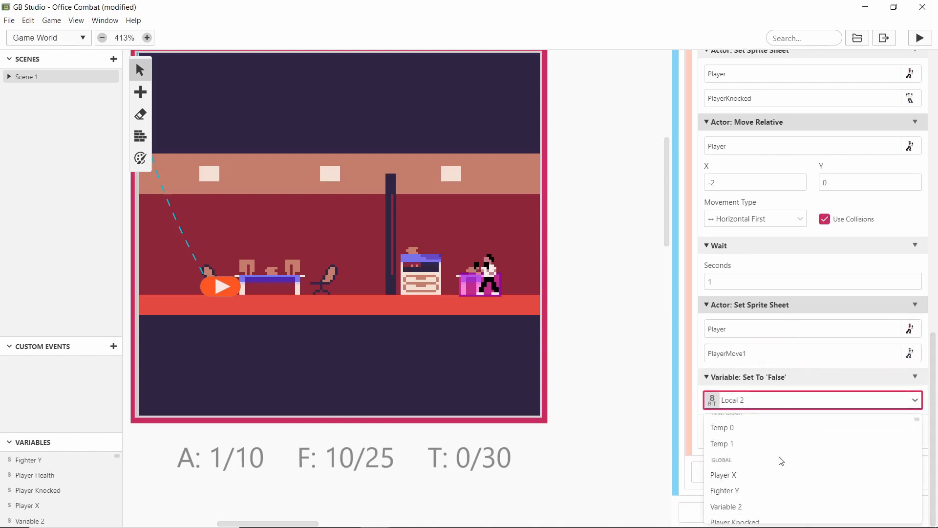
left_click(763, 460)
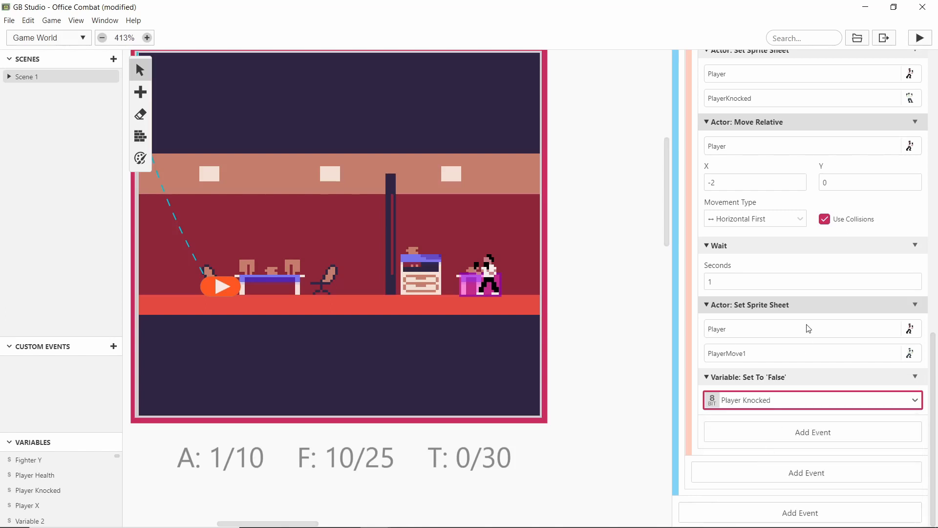
Make the Else branch's Math Functions event subtract from Player Health.
scroll(792, 335, "up", 4)
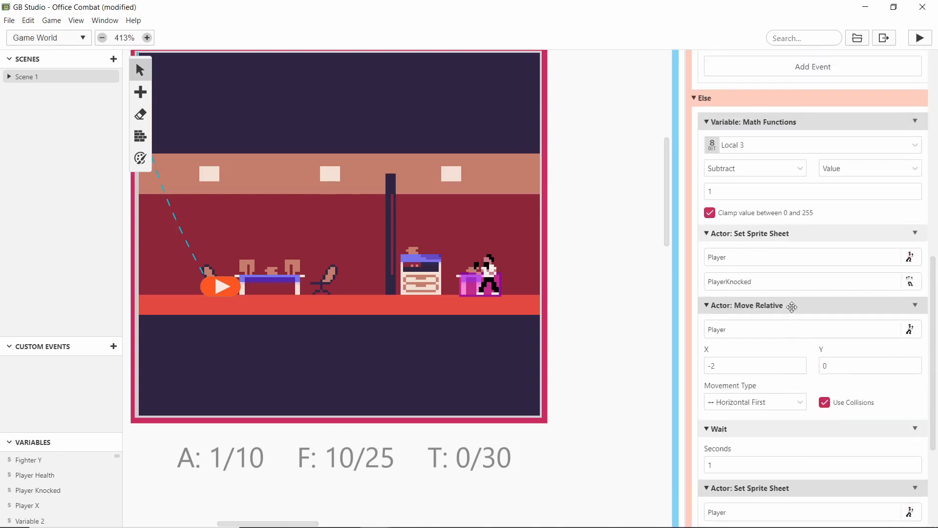
left_click(765, 145)
scroll(764, 219, "down", 5)
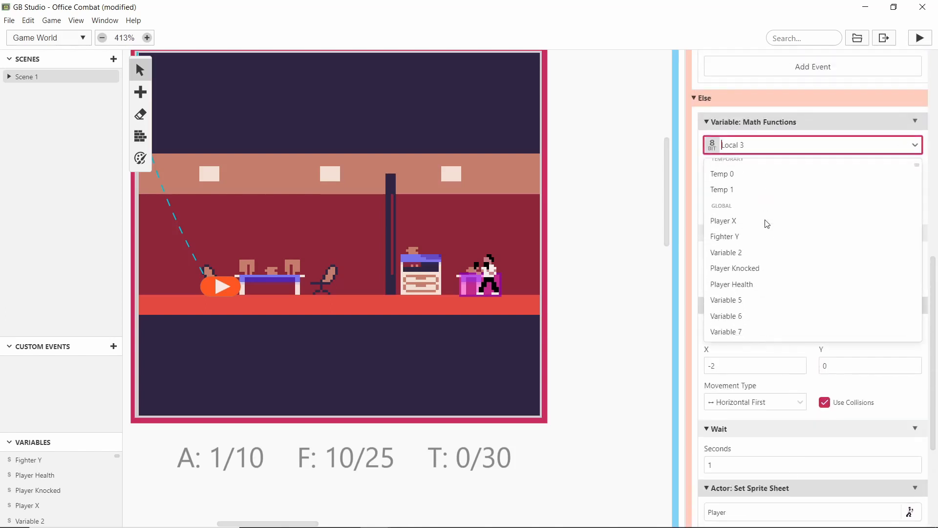
left_click(757, 284)
Open Scene 1's On Init script and collapse its joypad input events.
scroll(758, 276, "up", 4)
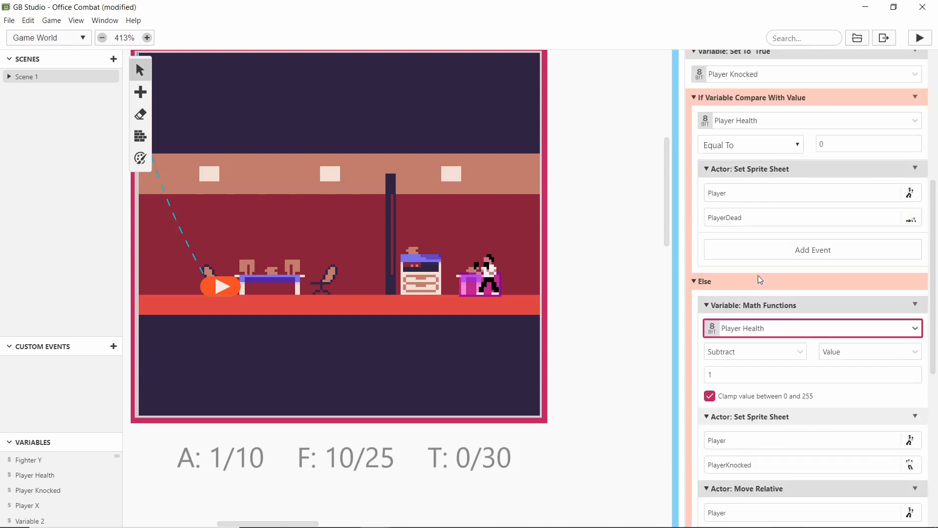
scroll(763, 312, "up", 5)
scroll(765, 310, "up", 3)
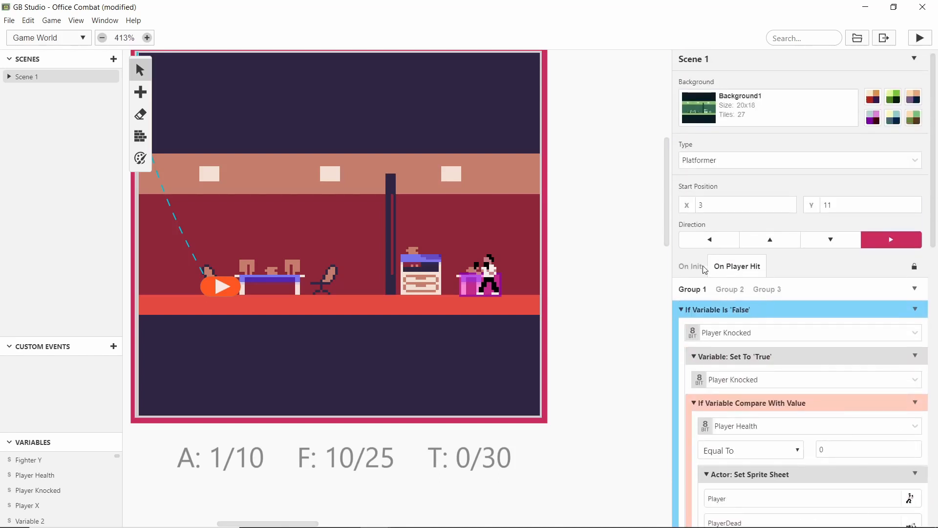
left_click(696, 268)
left_click(748, 285)
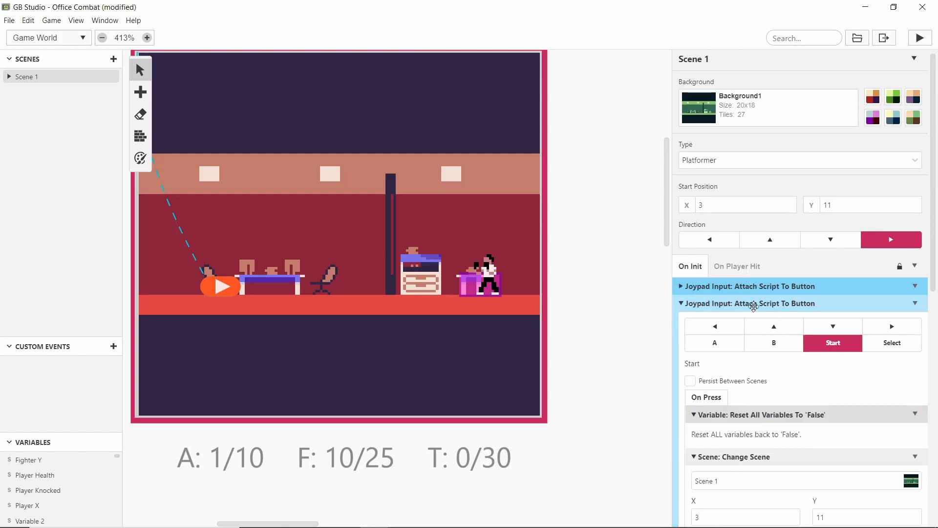
left_click(748, 304)
left_click(752, 320)
Add a Math Functions event to the On Init script that sets Player Health to the value 4.
left_click(755, 351)
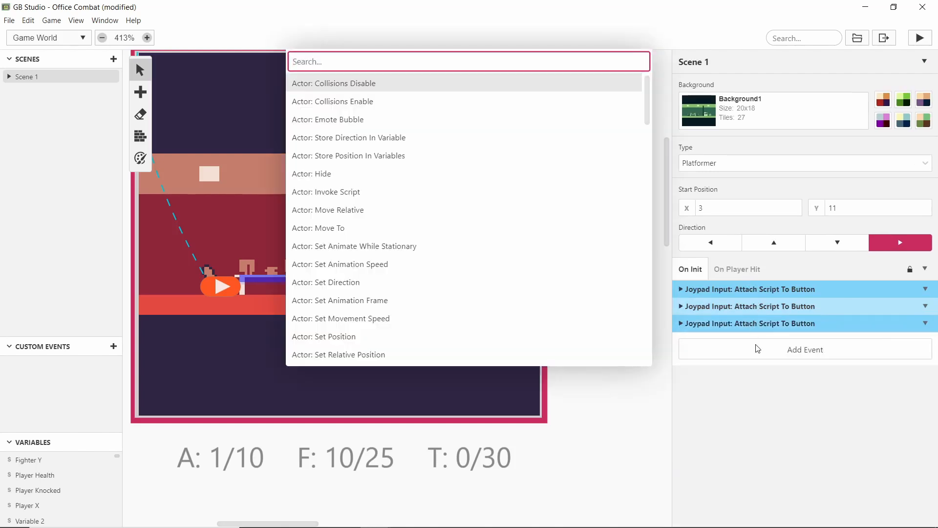
type("ma")
key("Return")
left_click(755, 364)
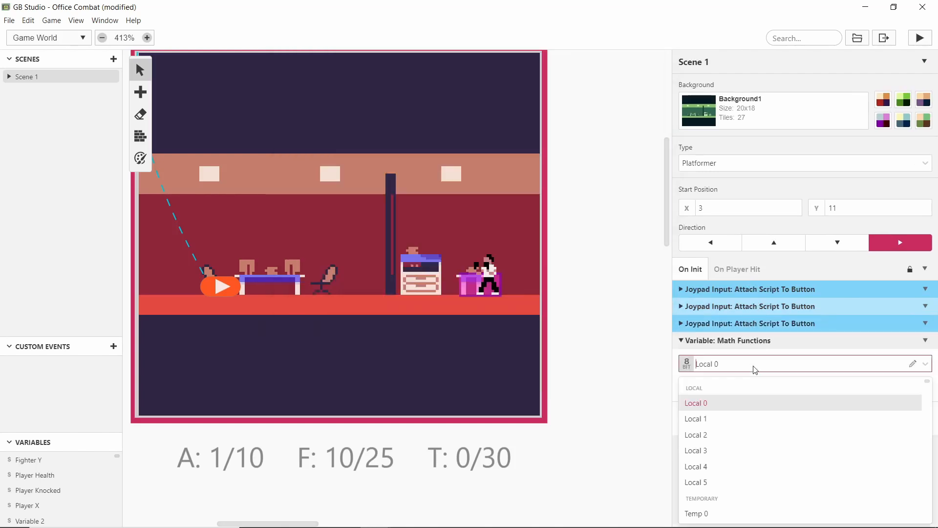
scroll(753, 425, "down", 5)
left_click(754, 434)
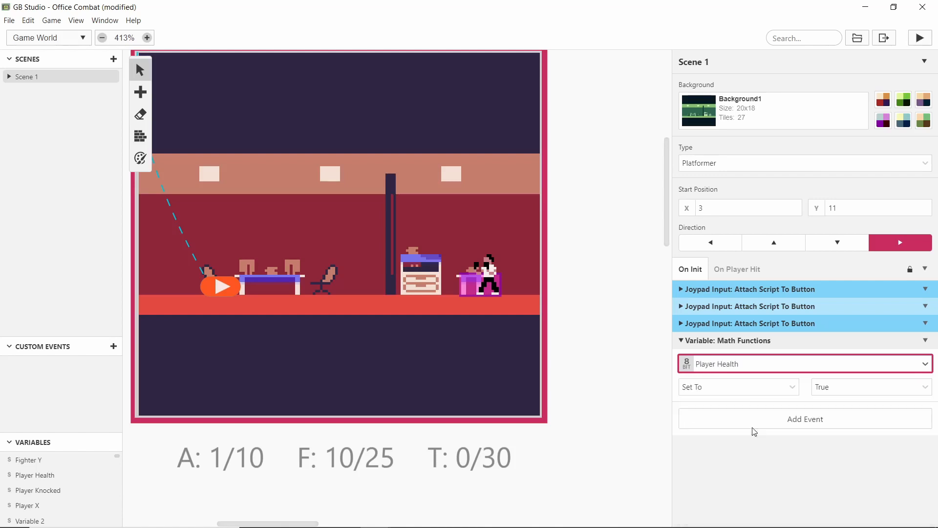
left_click(823, 387)
left_click(726, 416)
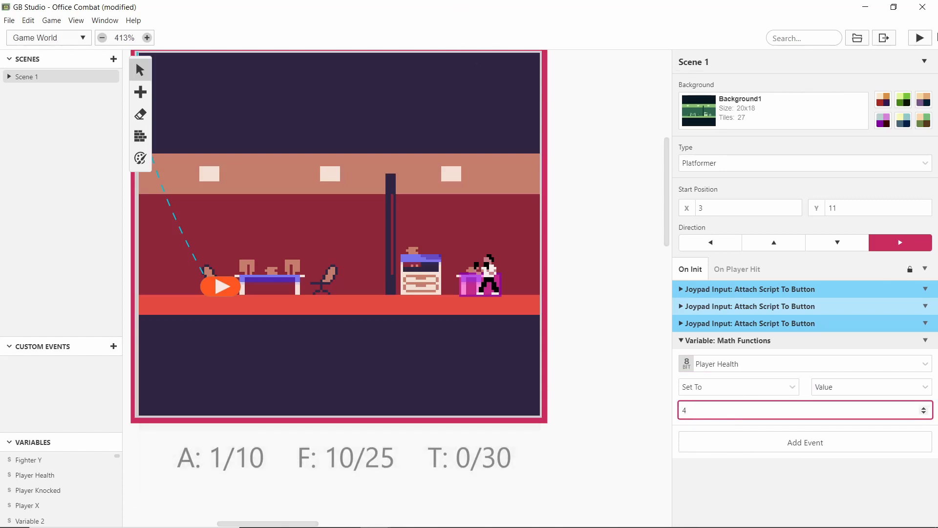
Run the game and walk and jump the player around the enemy to test the hits and knockback.
left_click(918, 39)
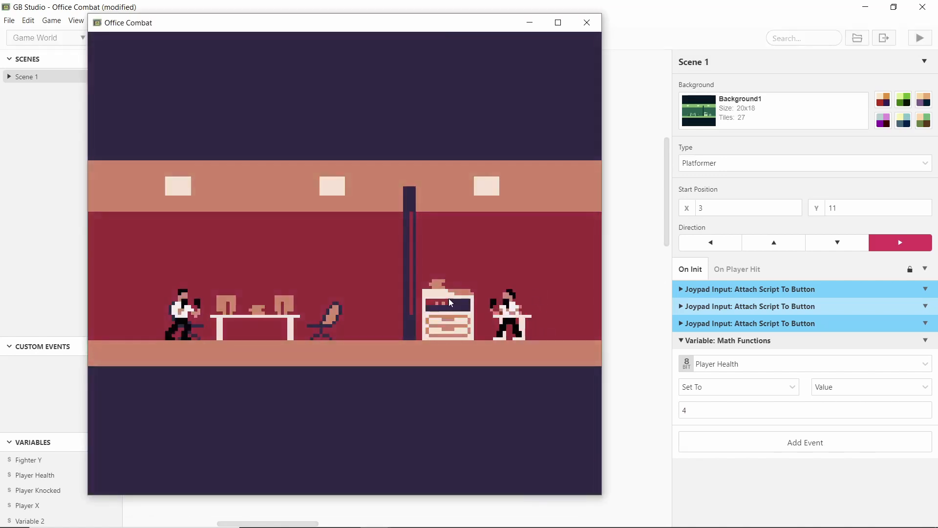
key("Right")
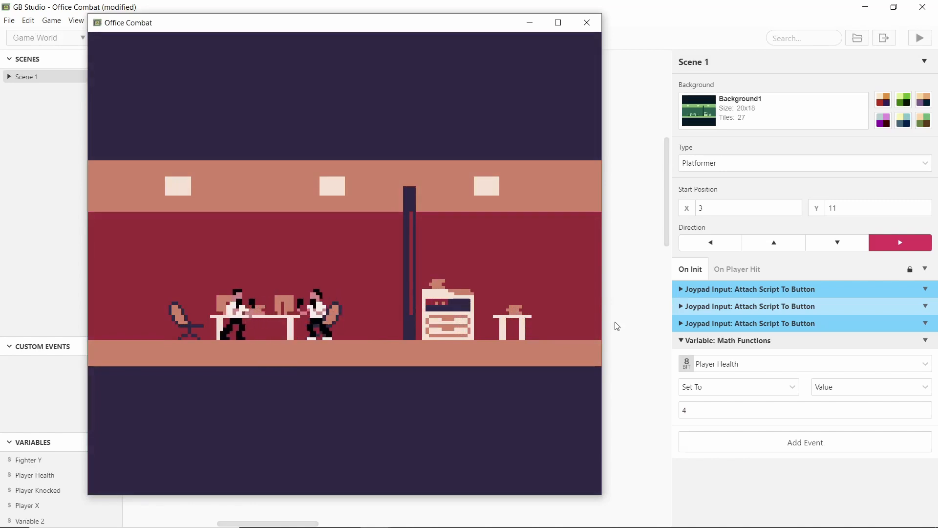
key("x")
key("Right")
key("x")
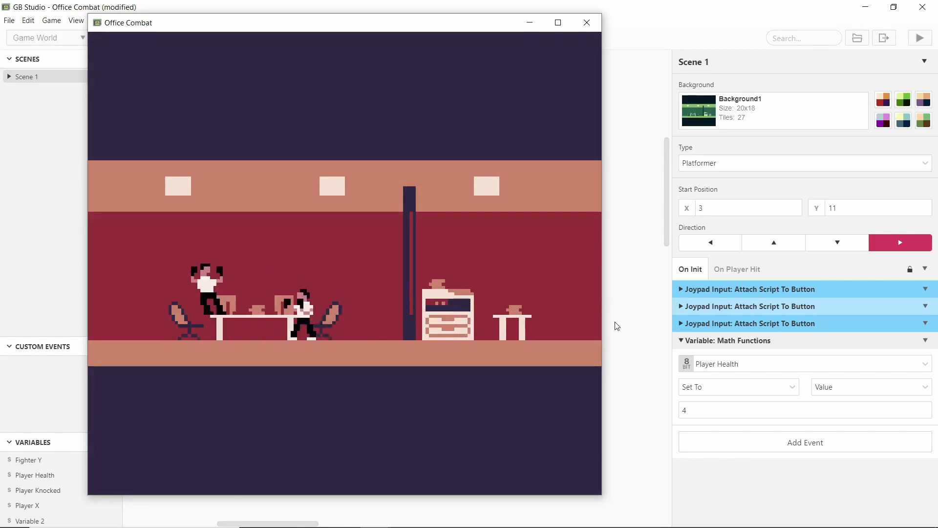
key("Left")
key("Right")
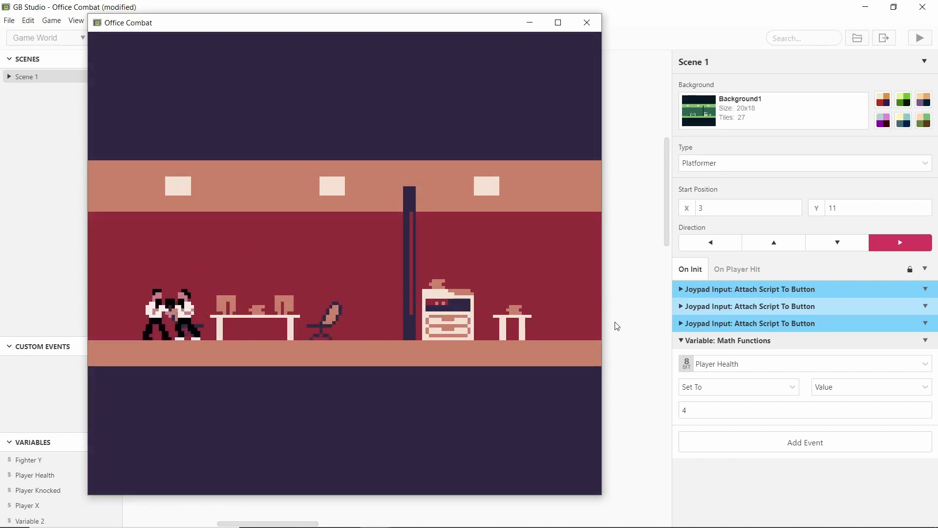
key("Right")
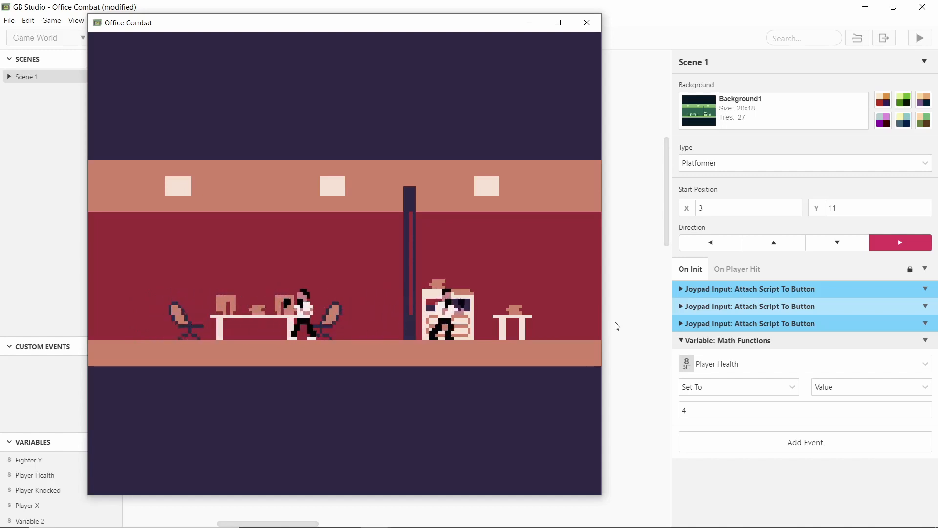
key("Right")
key("Left")
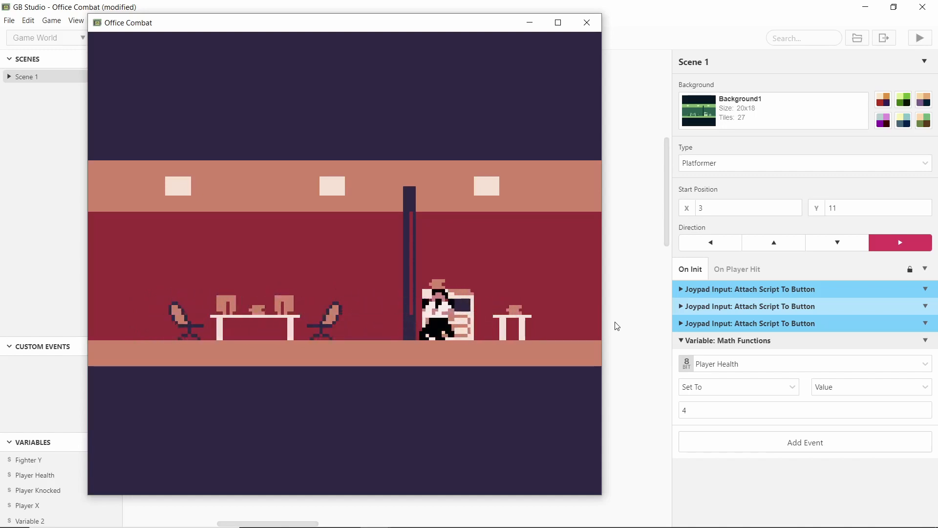
key("Left")
key("Right")
key("Left")
key("Right")
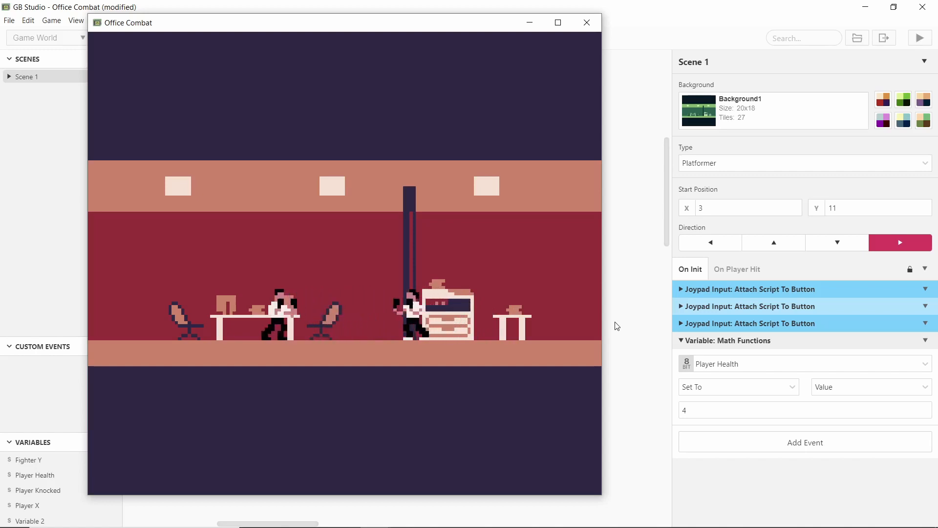
key("Left")
key("Right")
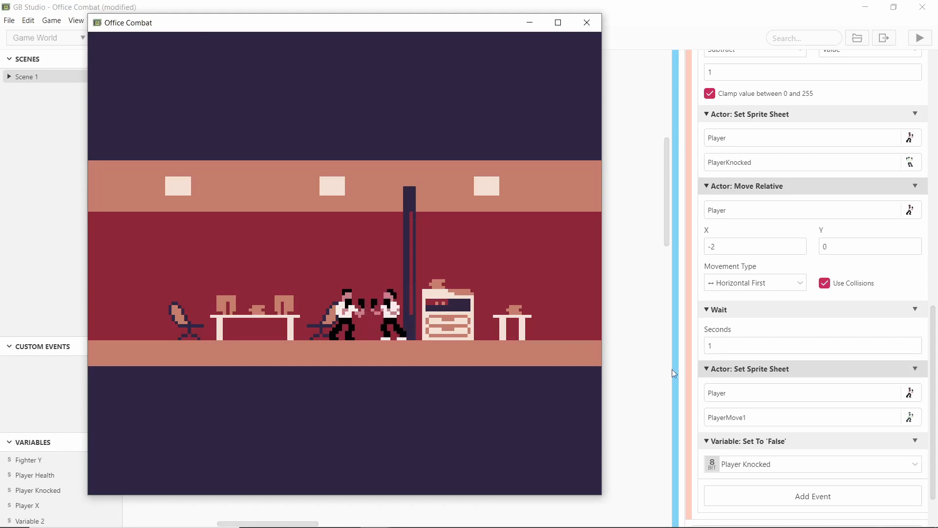
Move the Player Knocked Set To 'False' event out of the Else branch, directly after the Player Health comparison.
scroll(780, 341, "up", 9)
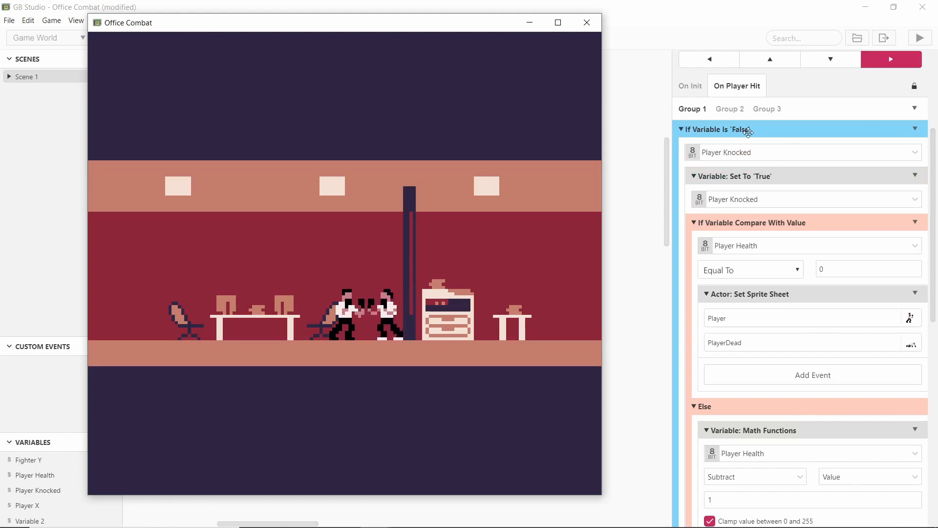
scroll(793, 241, "down", 10)
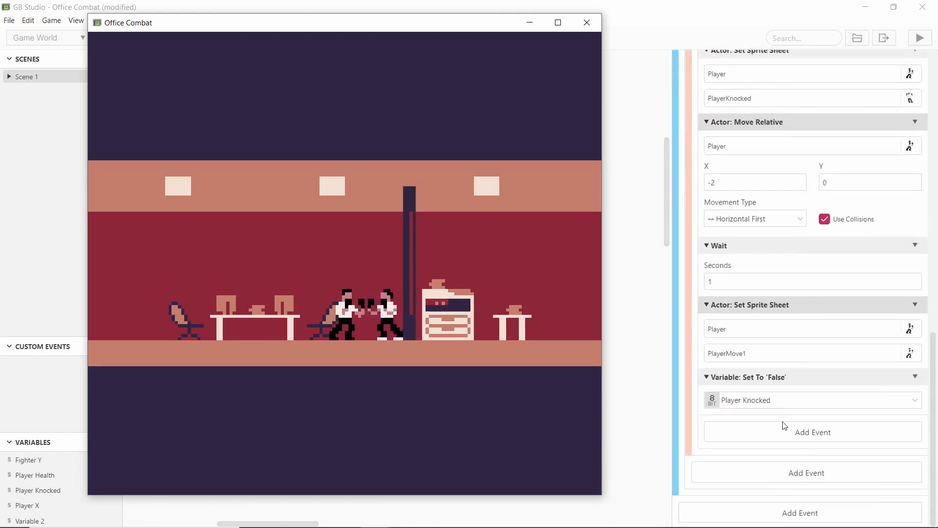
scroll(763, 380, "up", 8)
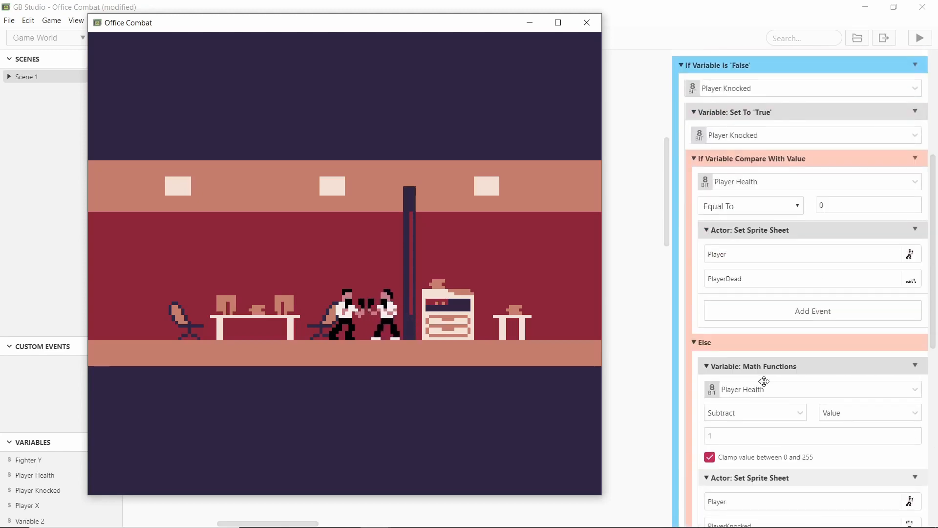
scroll(747, 220, "down", 10)
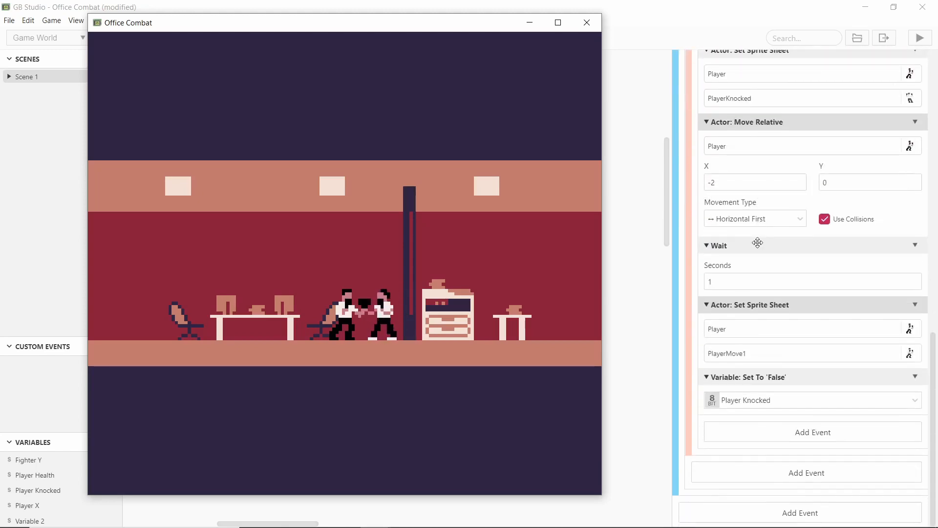
scroll(765, 386, "up", 4)
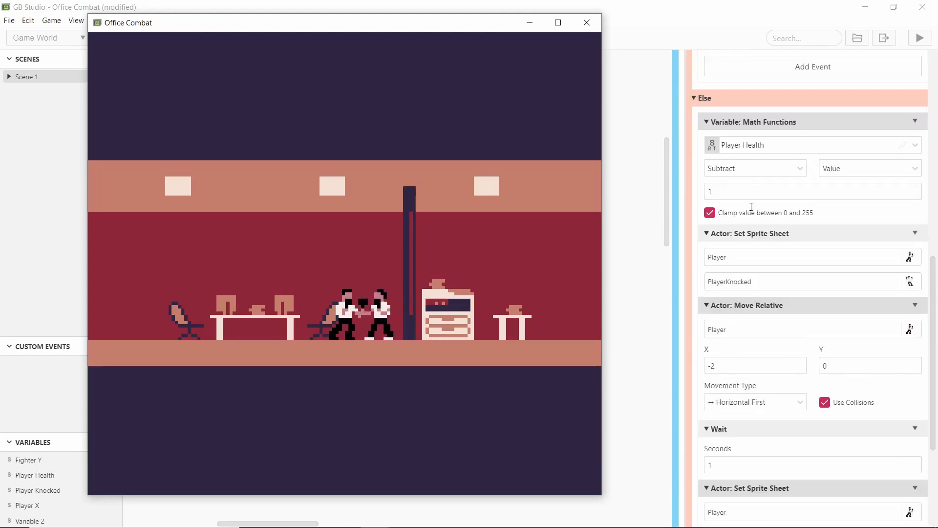
scroll(780, 180, "up", 5)
scroll(769, 264, "down", 9)
left_click_drag(795, 373, 767, 438)
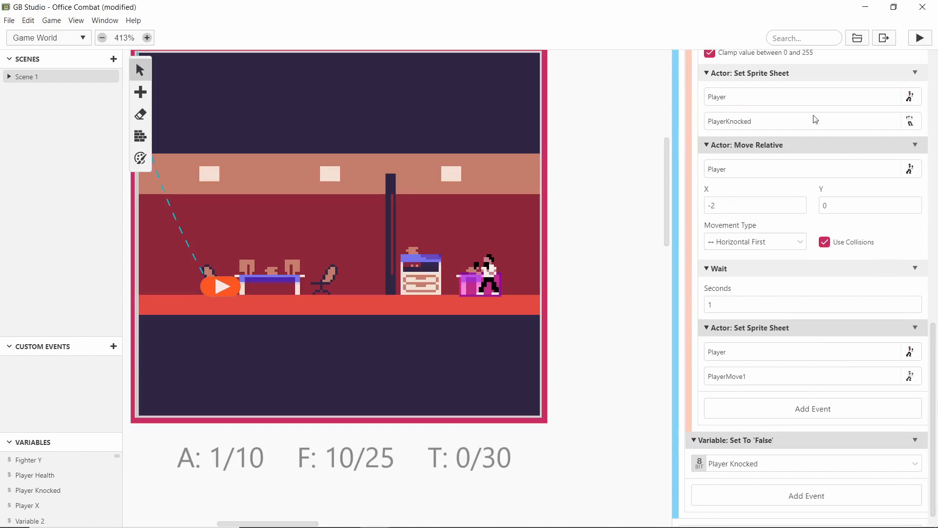
Review the On Player Hit script, from the Player Health comparison through the Else branch's knockback events to the Player Knocked reset.
scroll(840, 335, "up", 8)
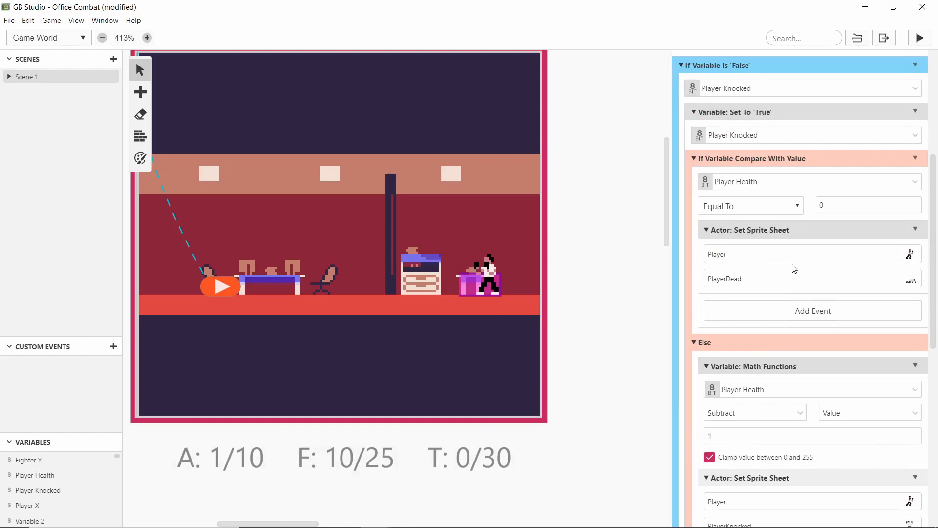
scroll(794, 268, "down", 7)
scroll(801, 252, "up", 2)
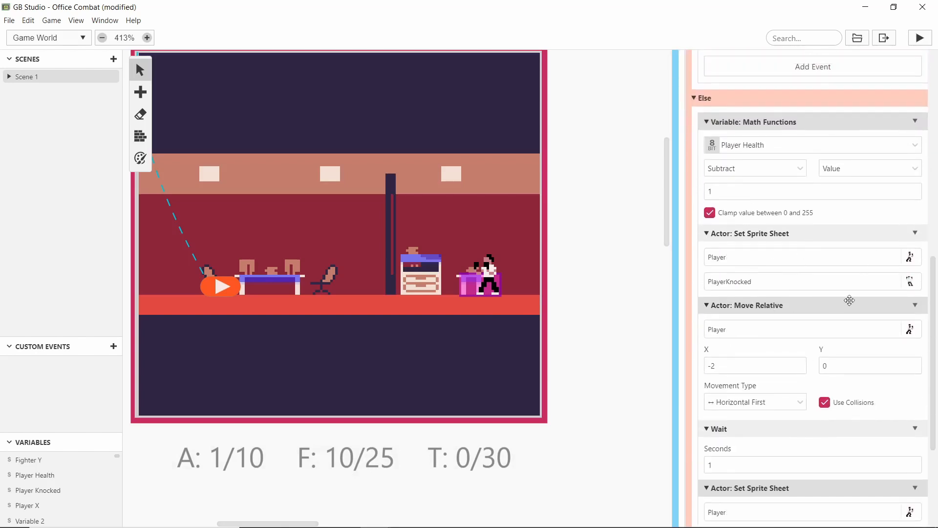
scroll(842, 293, "down", 1)
scroll(782, 293, "down", 1)
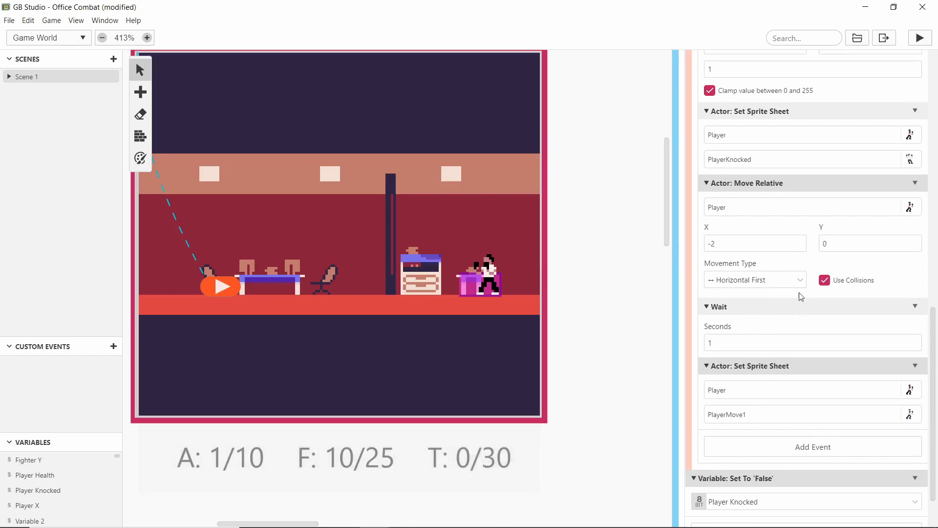
scroll(795, 309, "up", 3)
scroll(760, 268, "down", 2)
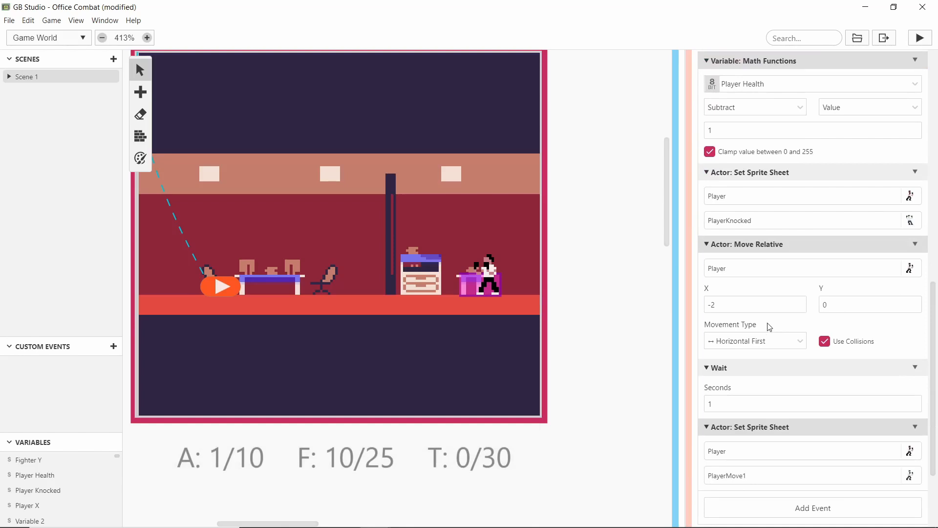
scroll(766, 390, "down", 3)
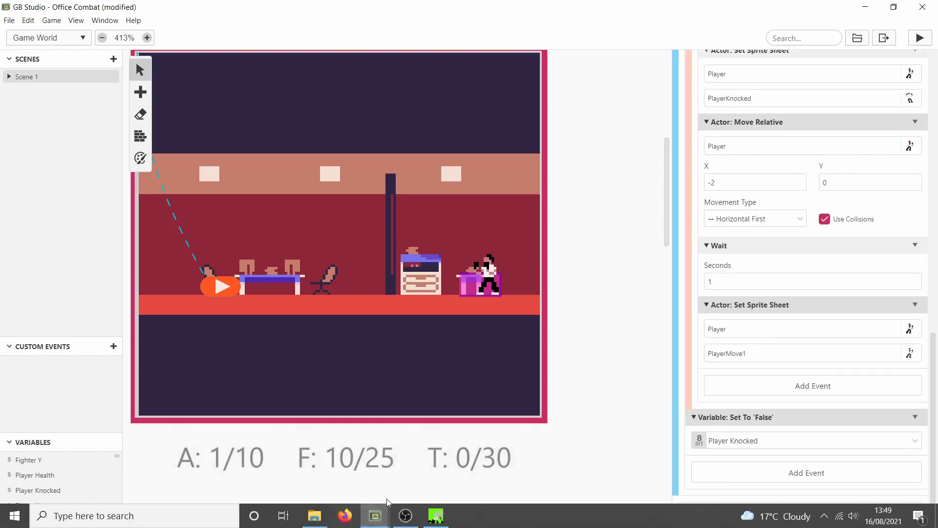
Switch to the running game and walk and jump the player around the enemy to test hits, knockback and movement while knocked.
left_click(436, 428)
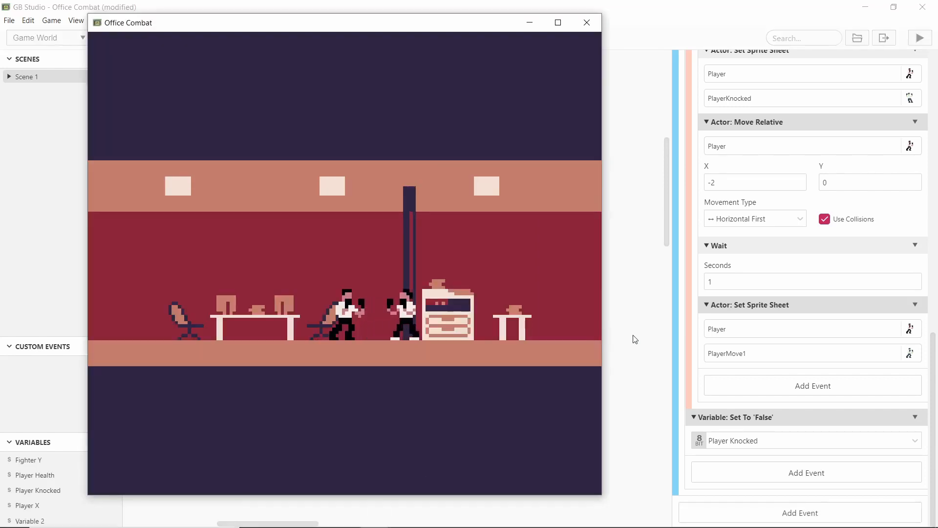
key("Right")
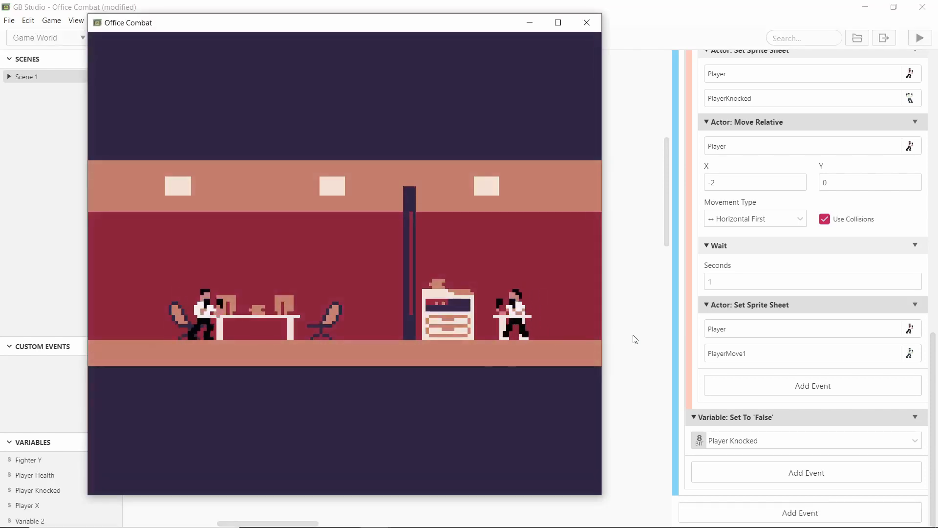
key("Right")
key("Left")
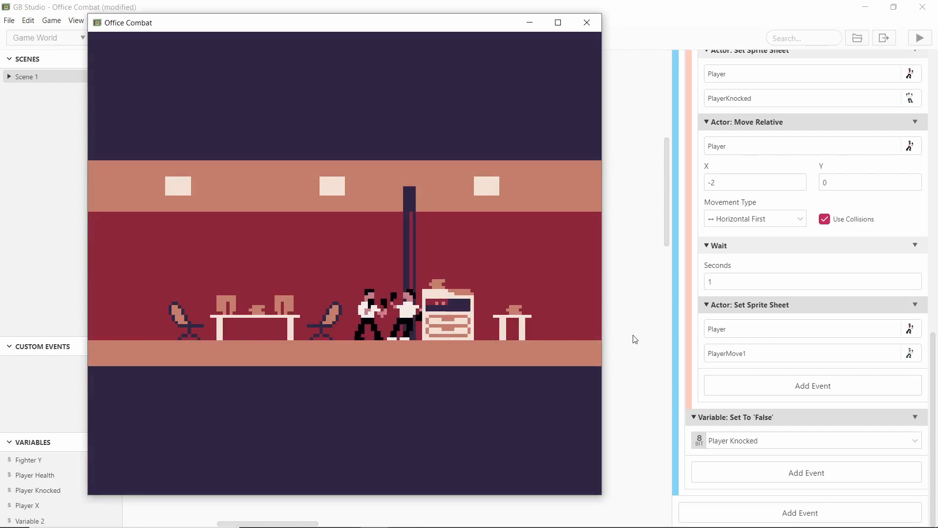
key("Right")
key("Left")
key("Right")
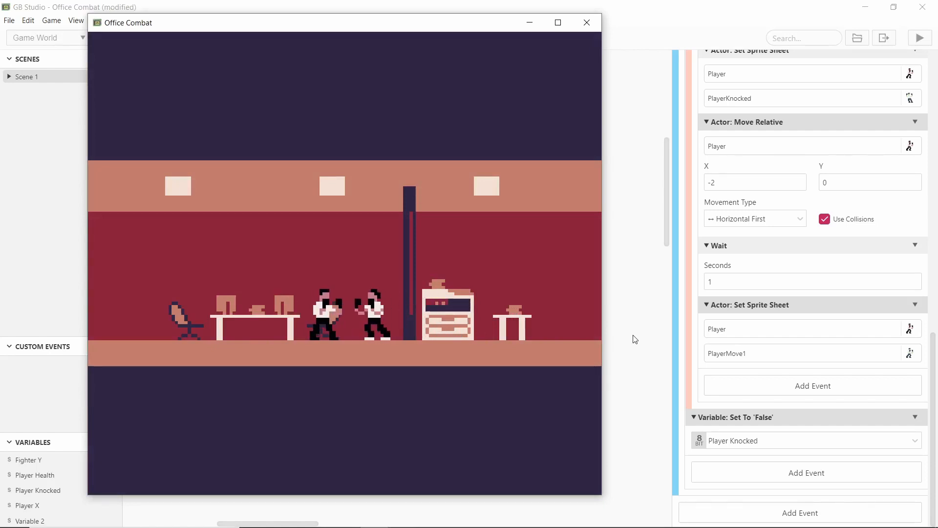
key("Left")
key("Left")
key("x")
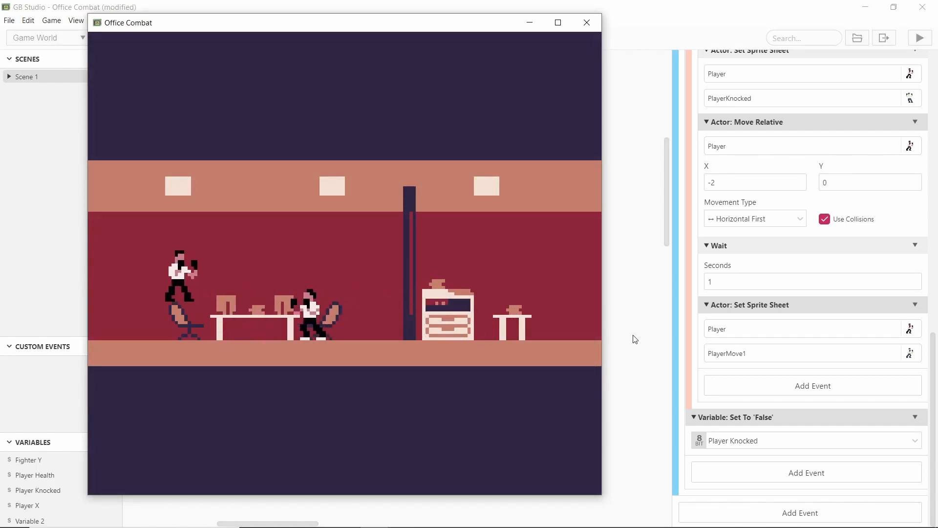
key("Right")
key("x")
key("Left")
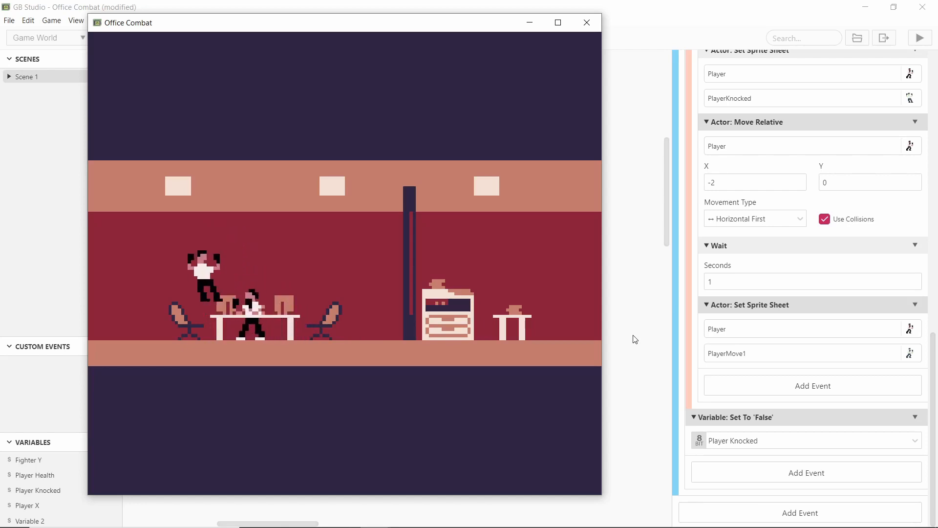
key("Right")
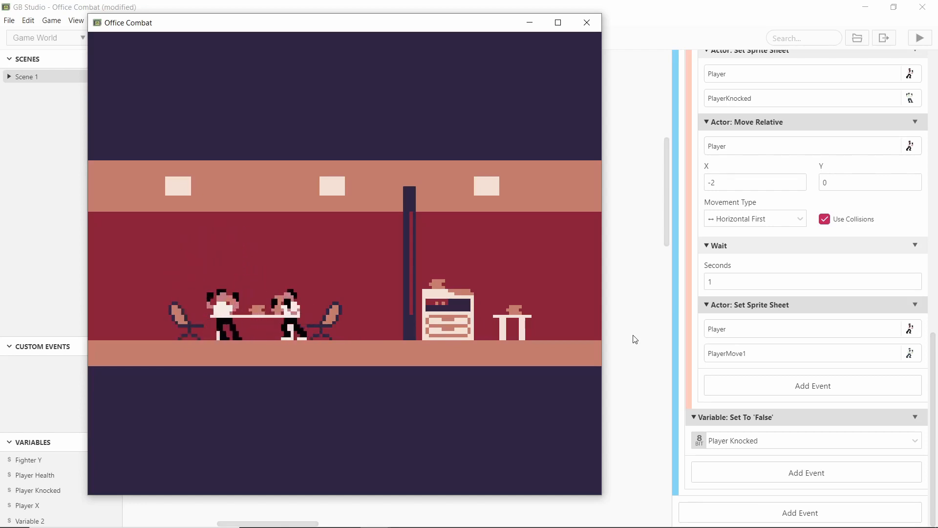
key("Left")
key("Right")
key("Right")
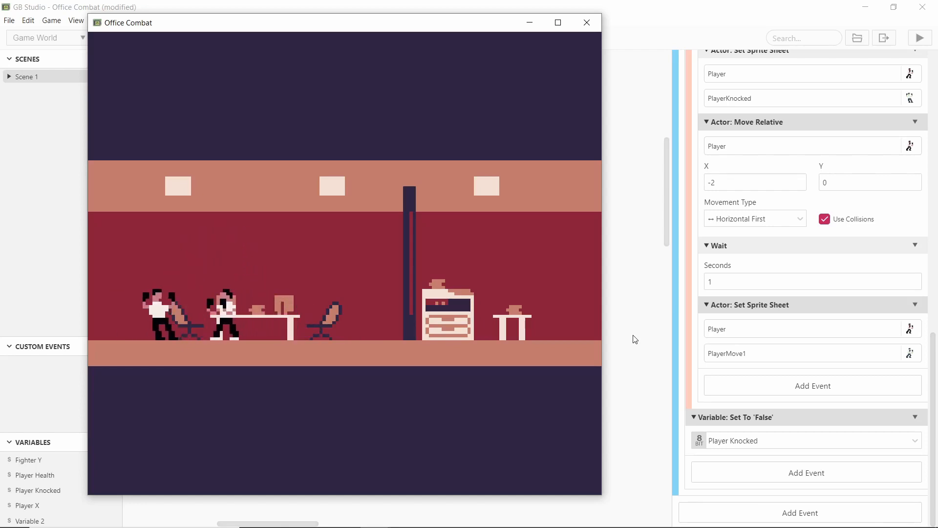
key("Right")
key("Right")
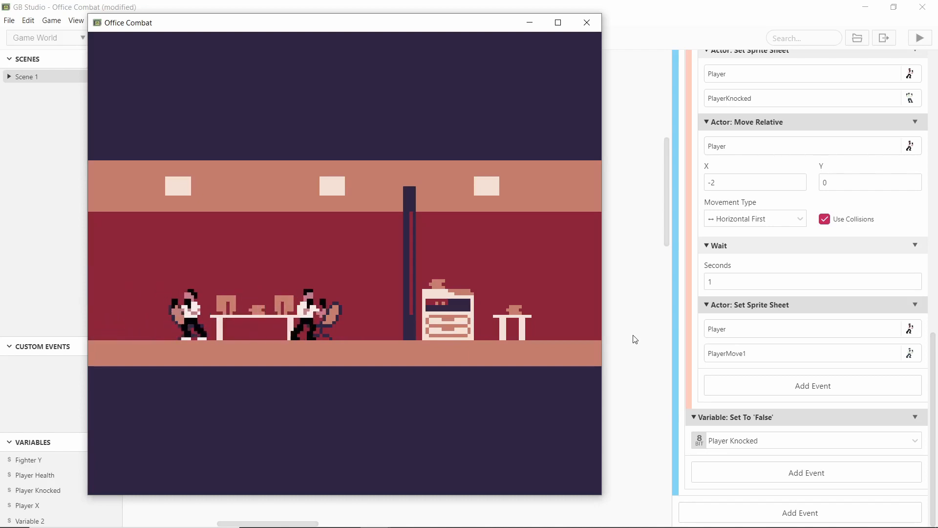
key("x")
key("x")
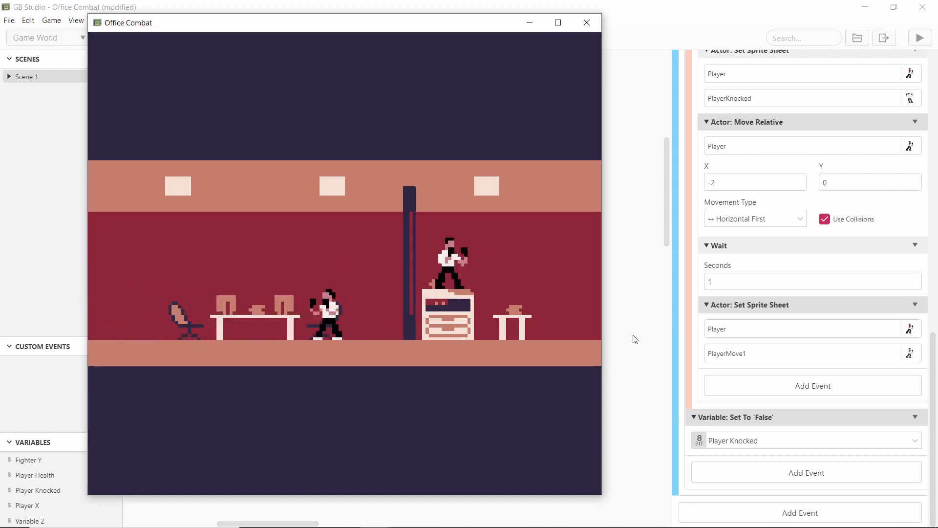
key("Left")
key("Right")
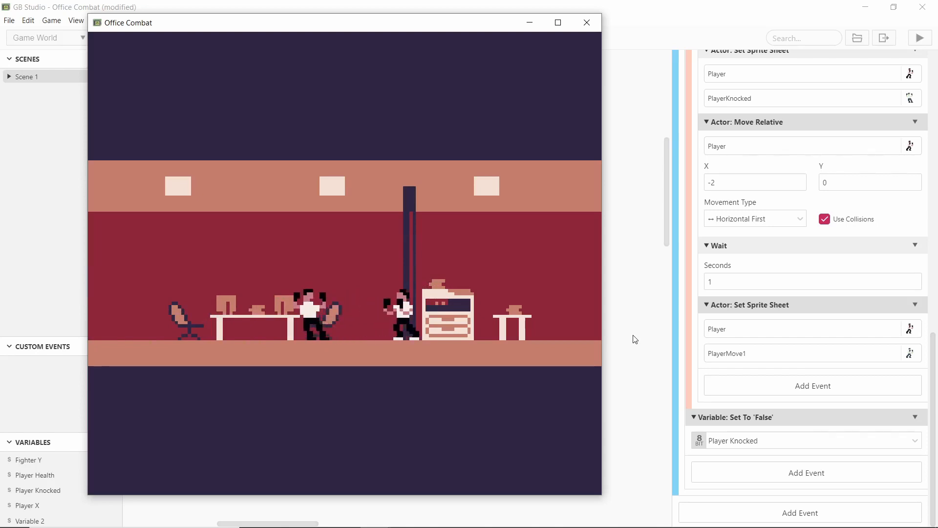
key("Right")
key("Down")
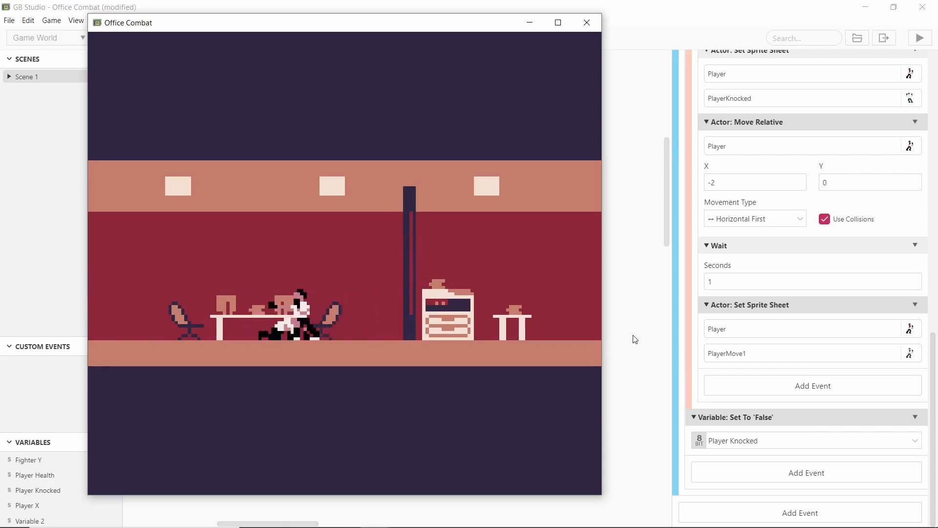
key("Left")
key("Right")
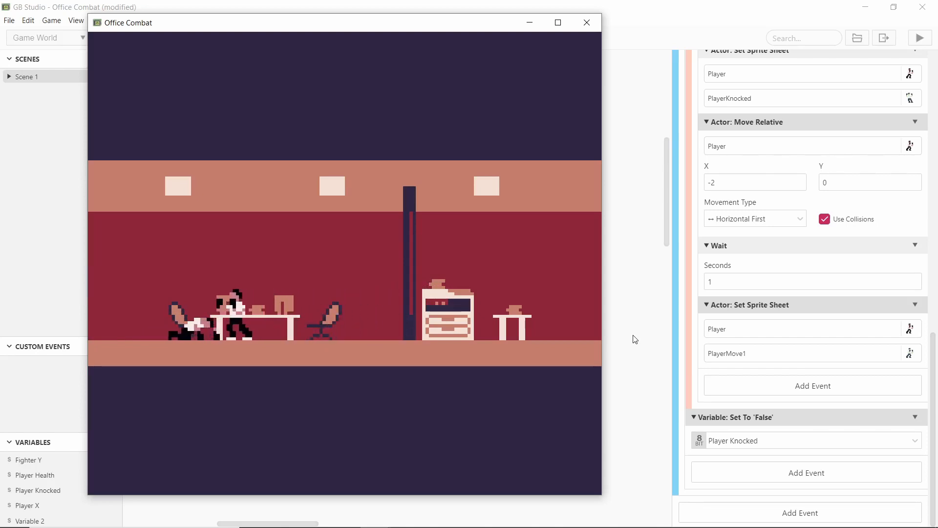
key("Right")
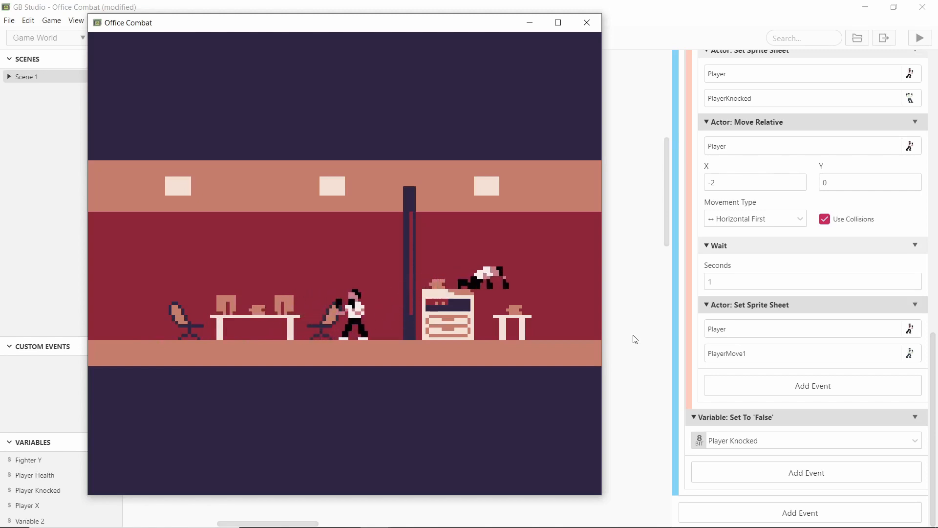
key("Right")
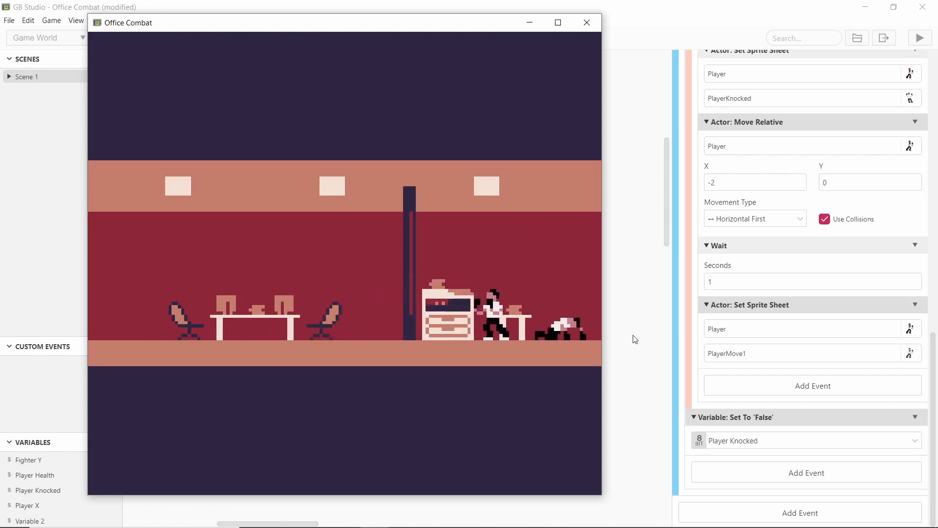
key("Left")
key("Left")
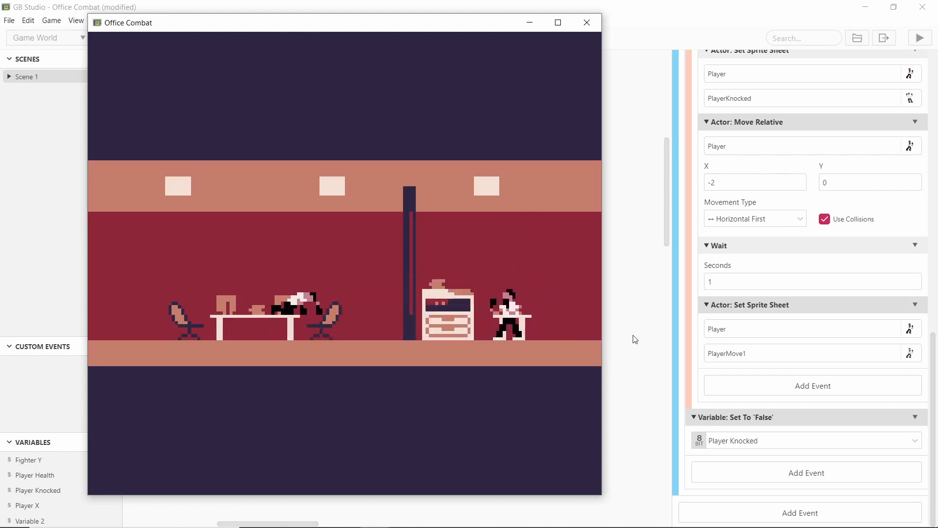
key("Left")
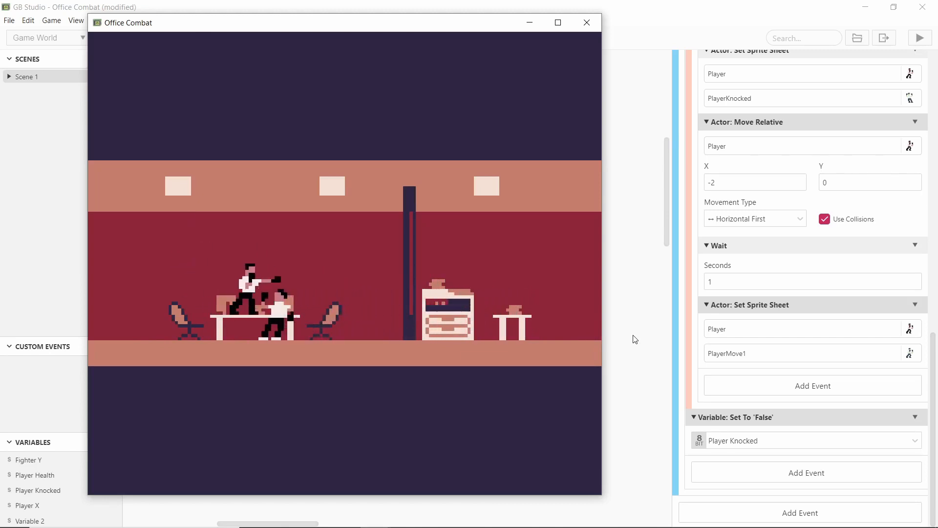
Add a Joypad Input: Attach Script To Button event after the Player Knocked Set To 'False' event in the On Player Hit script.
scroll(747, 279, "up", 8)
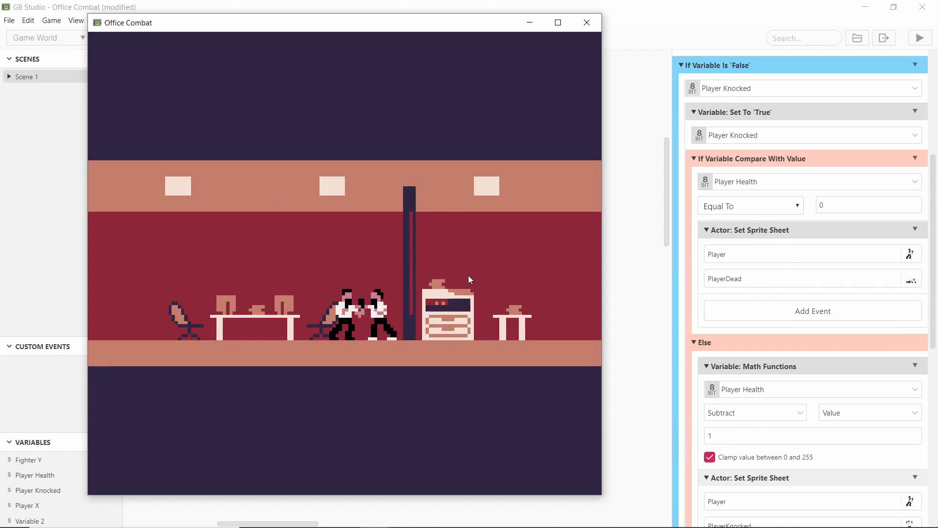
scroll(866, 276, "down", 3)
scroll(791, 186, "down", 5)
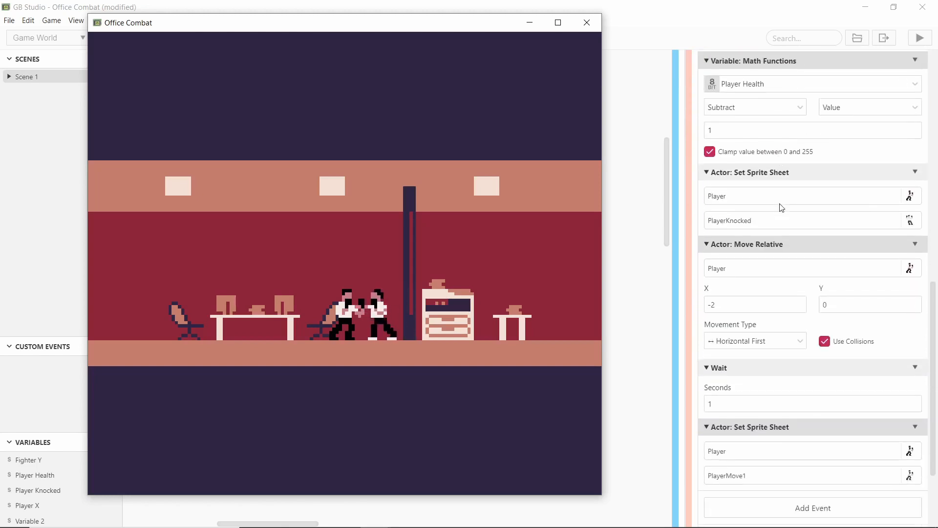
scroll(752, 279, "down", 2)
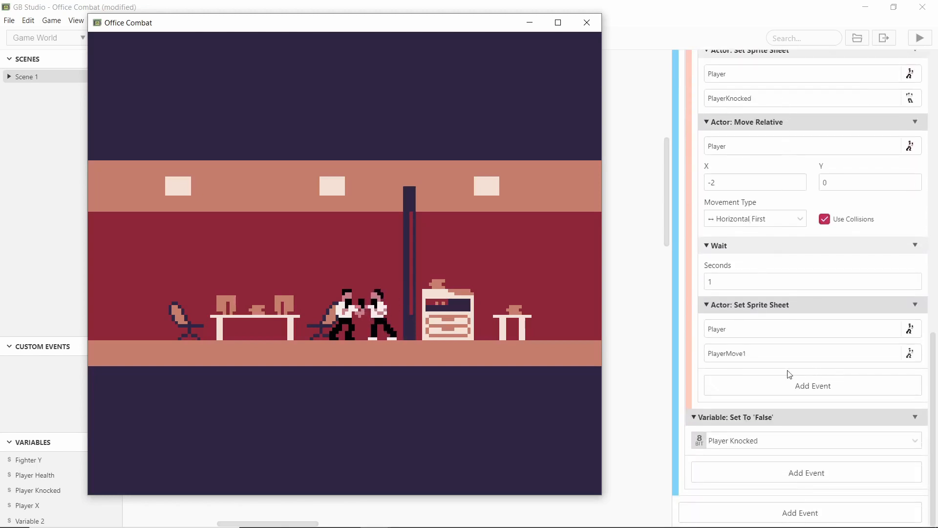
scroll(797, 287, "up", 3)
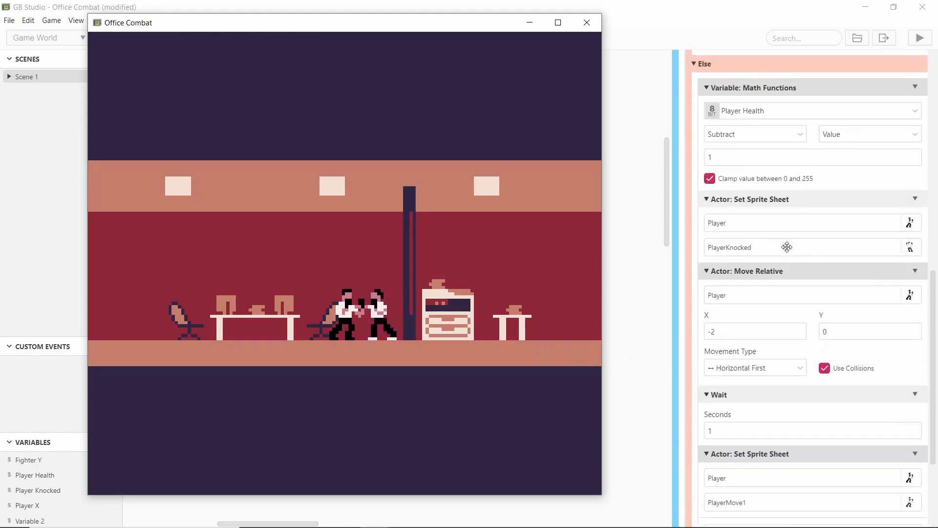
scroll(787, 247, "down", 3)
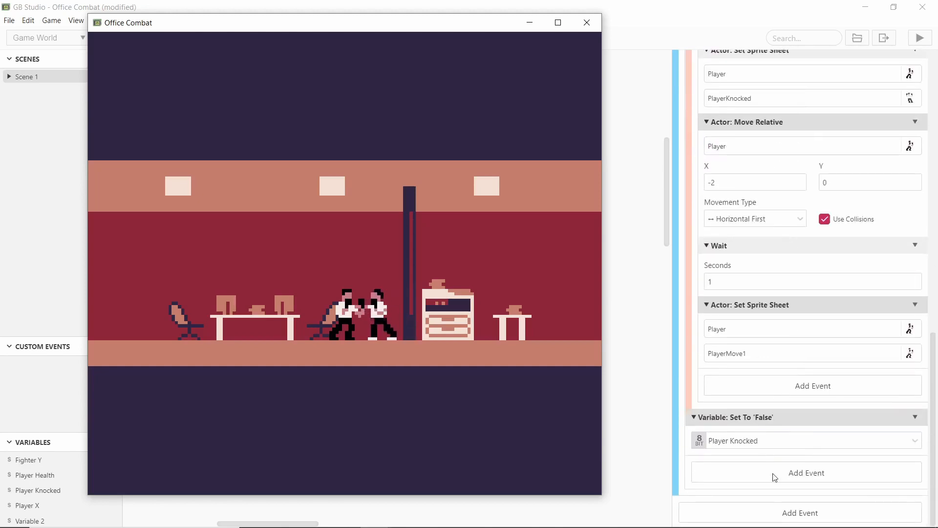
left_click(766, 472)
type("att")
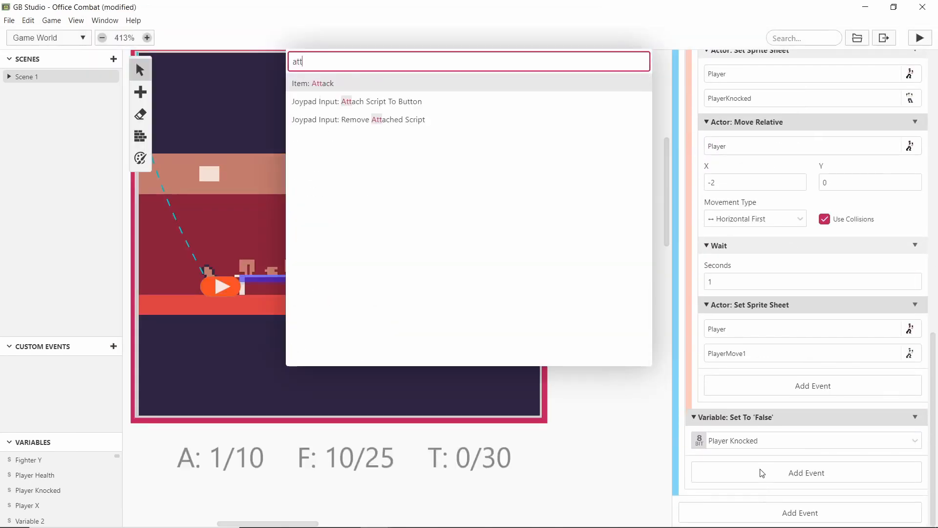
left_click(459, 101)
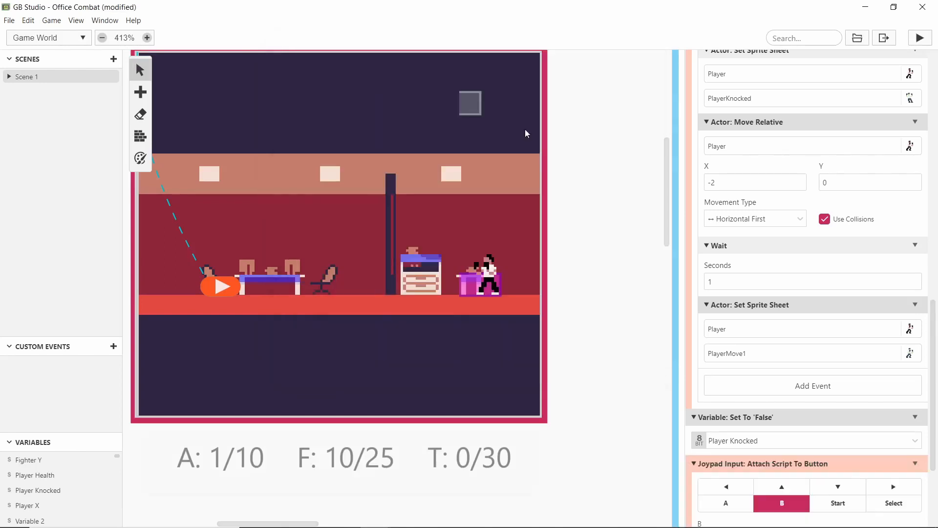
Assign the Attach Script To Button event to all inputs: Left, Up, Down, Right, A, B, Start and Select.
scroll(806, 417, "down", 2)
left_click(782, 336)
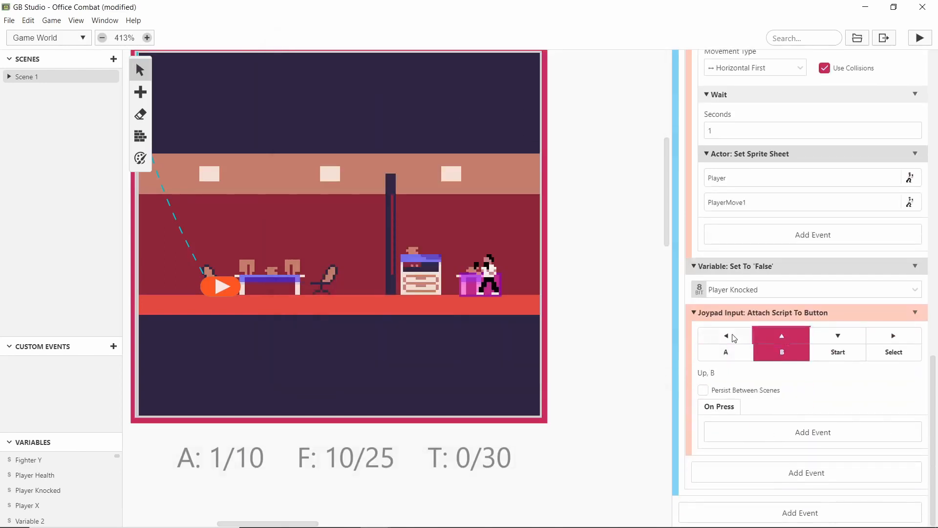
left_click(726, 335)
left_click(726, 352)
left_click(838, 336)
left_click(838, 352)
left_click(893, 336)
left_click(894, 352)
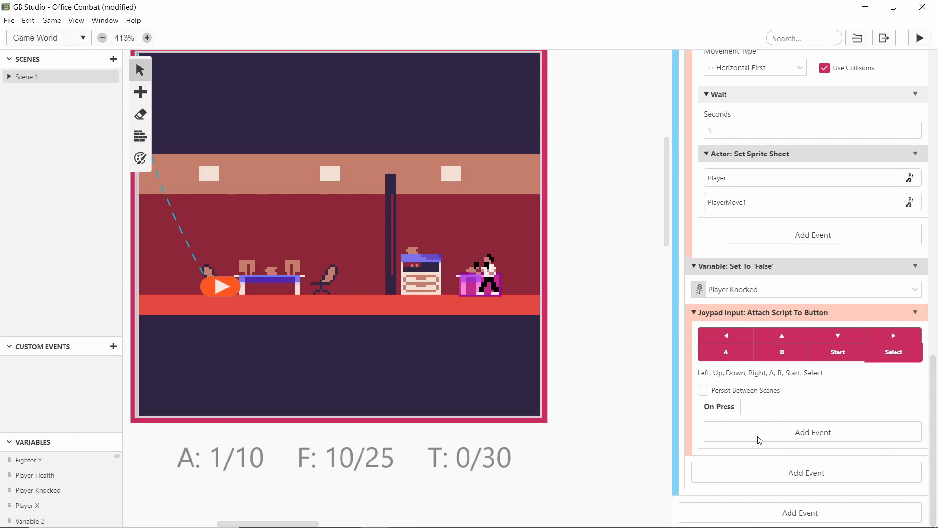
Add a Joypad Input: Remove Attached Script event directly after the Attach Script To Button event.
left_click(766, 472)
type("rem")
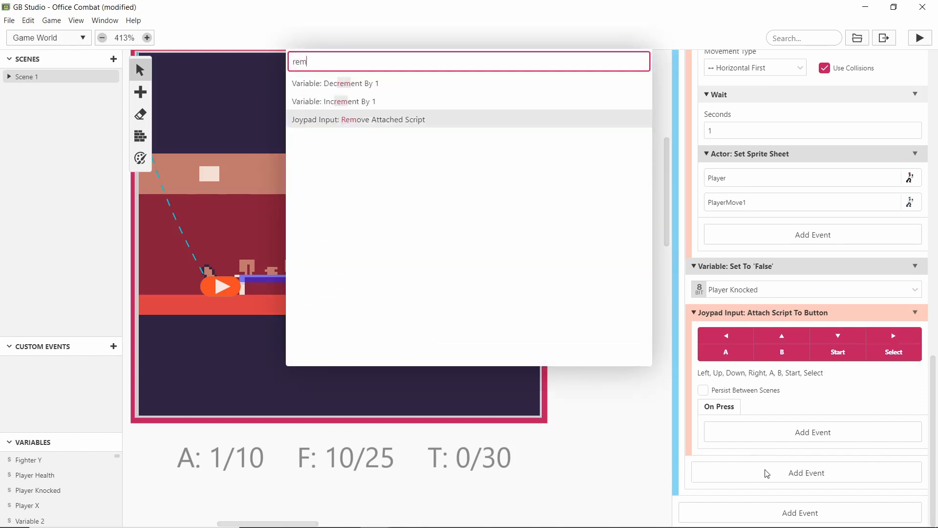
type("o")
left_click(497, 92)
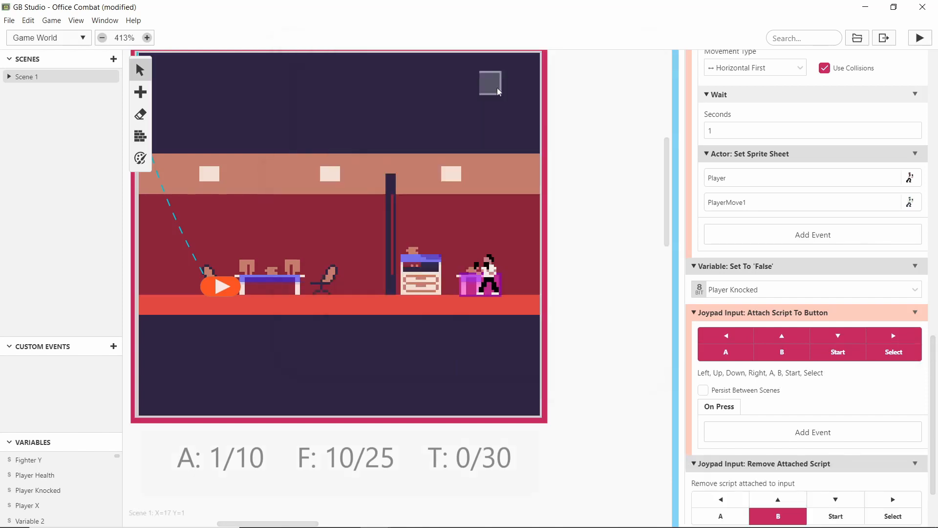
Set the Remove Attached Script event to cover Left, Up, Down, Right, A, B, Start and Select.
scroll(806, 390, "down", 2)
left_click(720, 407)
left_click(721, 423)
left_click(777, 406)
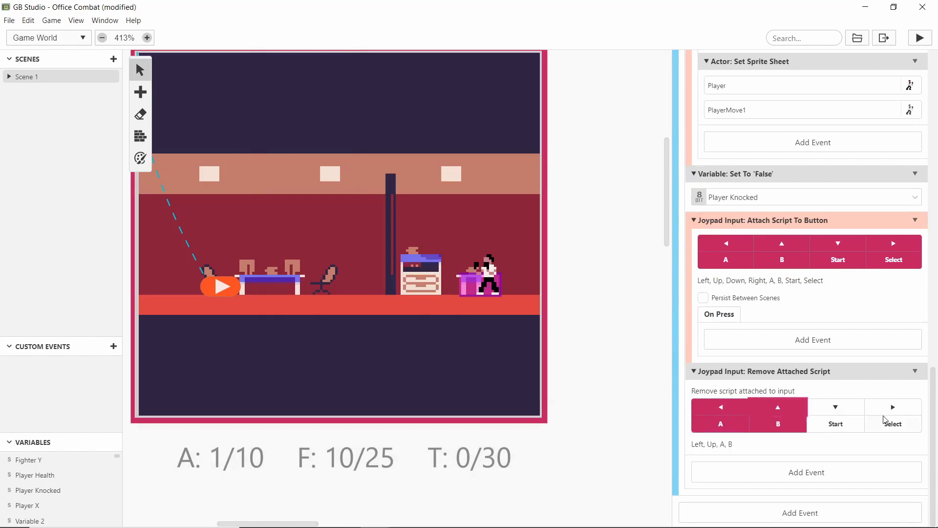
left_click(893, 423)
left_click(835, 407)
left_click(836, 423)
left_click(893, 406)
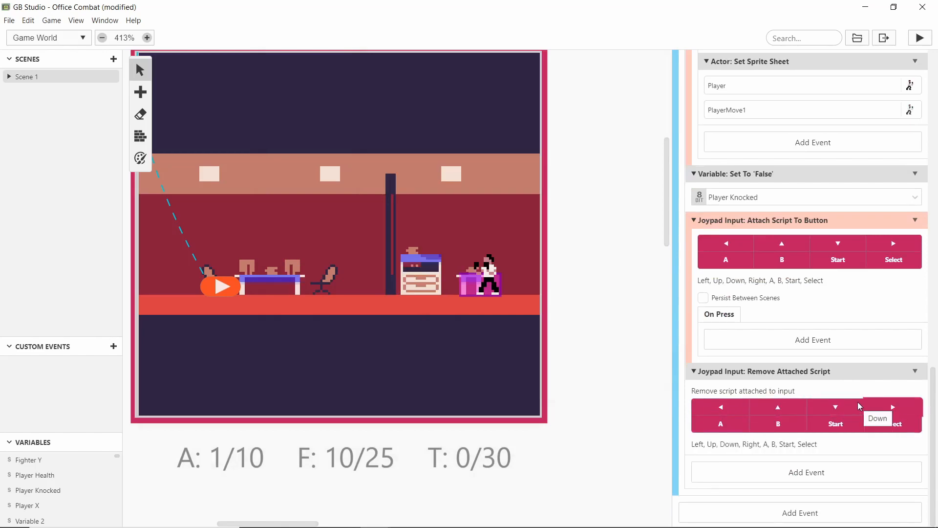
Move the Attach Script To Button event directly after the Player Knocked Set To 'True' event, before the Player Health comparison.
scroll(708, 401, "up", 15)
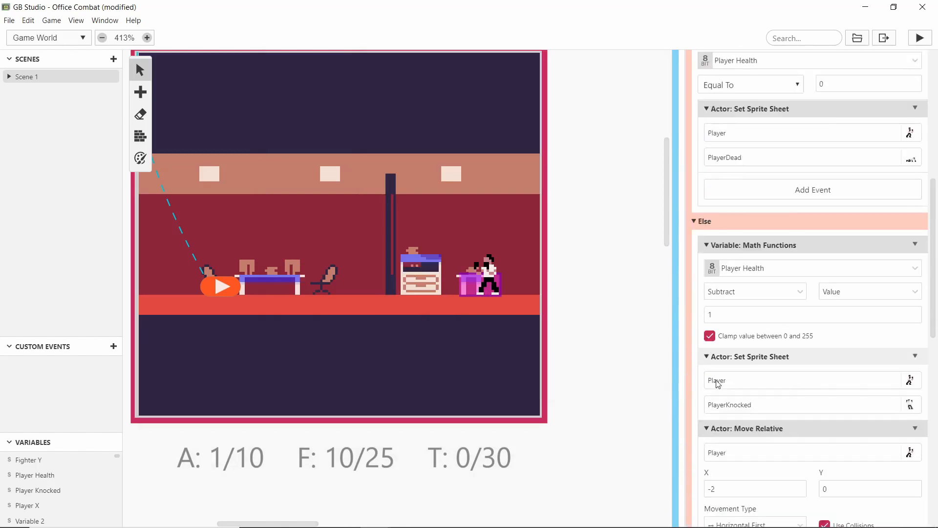
scroll(716, 376, "up", 8)
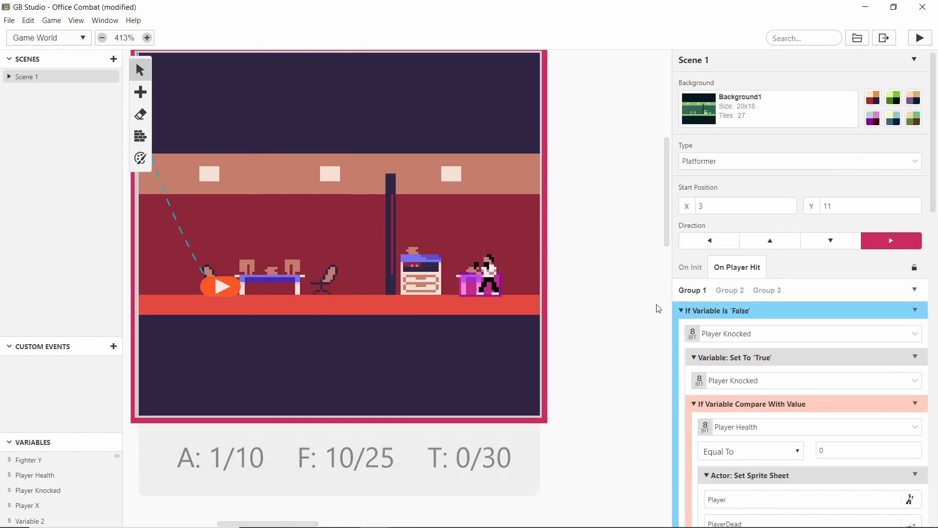
scroll(772, 337, "down", 20)
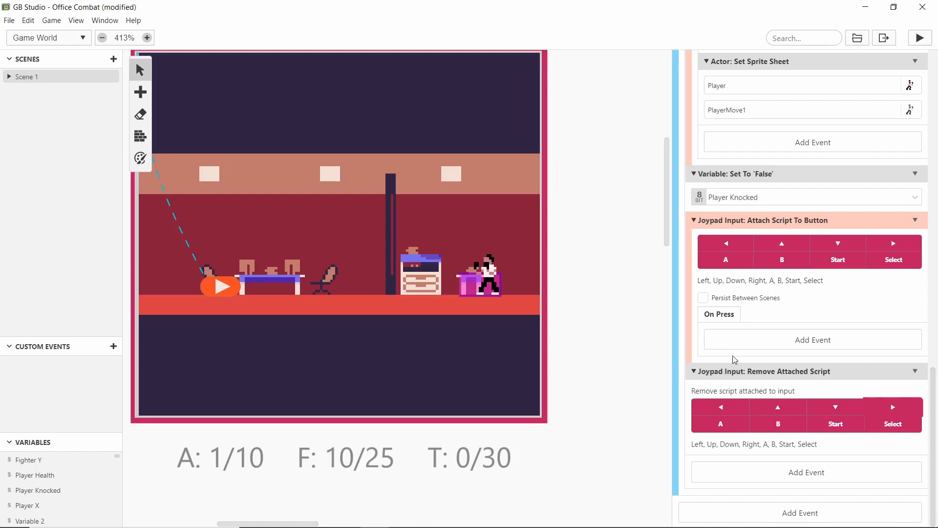
scroll(732, 358, "up", 8)
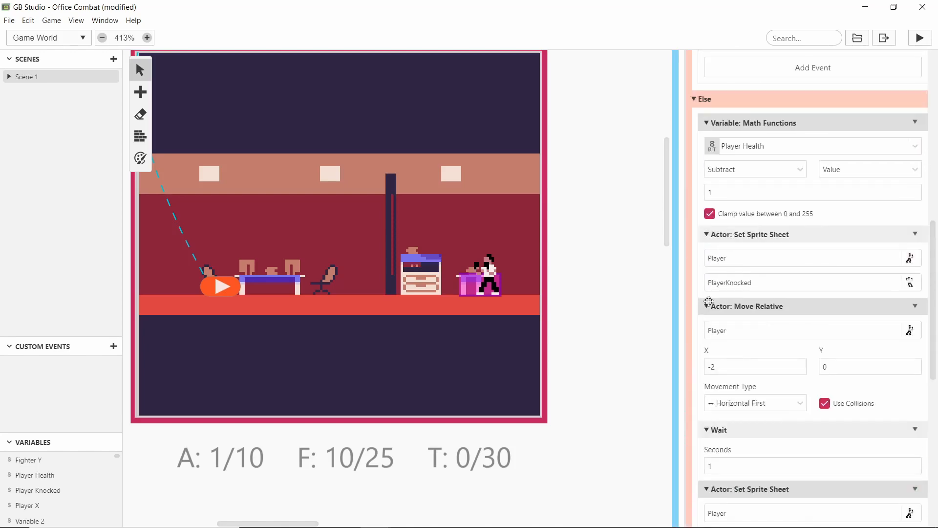
scroll(709, 301, "down", 3)
scroll(708, 302, "up", 3)
scroll(709, 301, "down", 5)
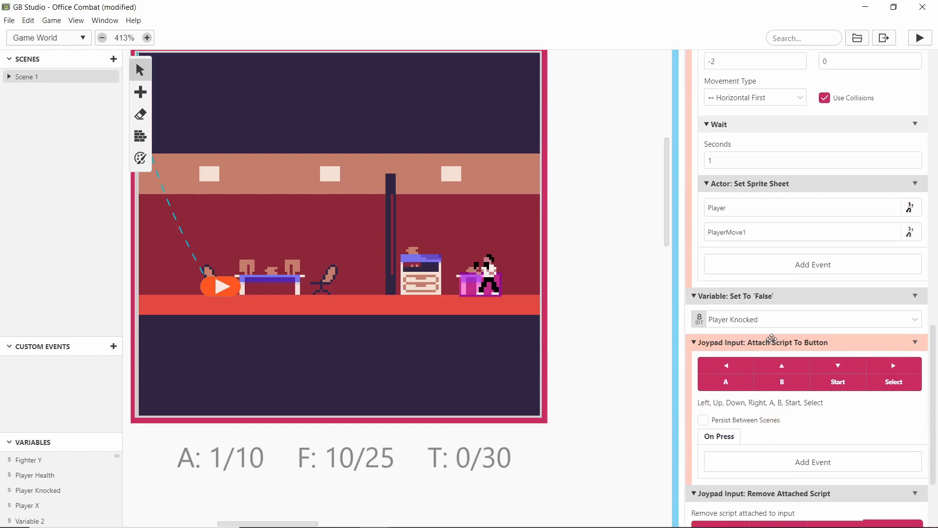
left_click_drag(772, 338, 781, 168)
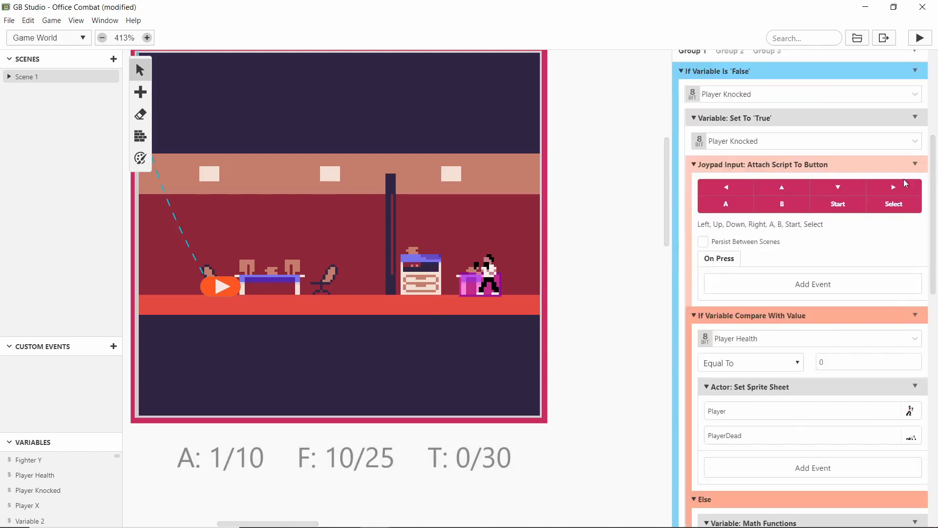
Exclude the Start button from both the Attach Script To Button and Remove Attached Script events.
scroll(845, 351, "down", 15)
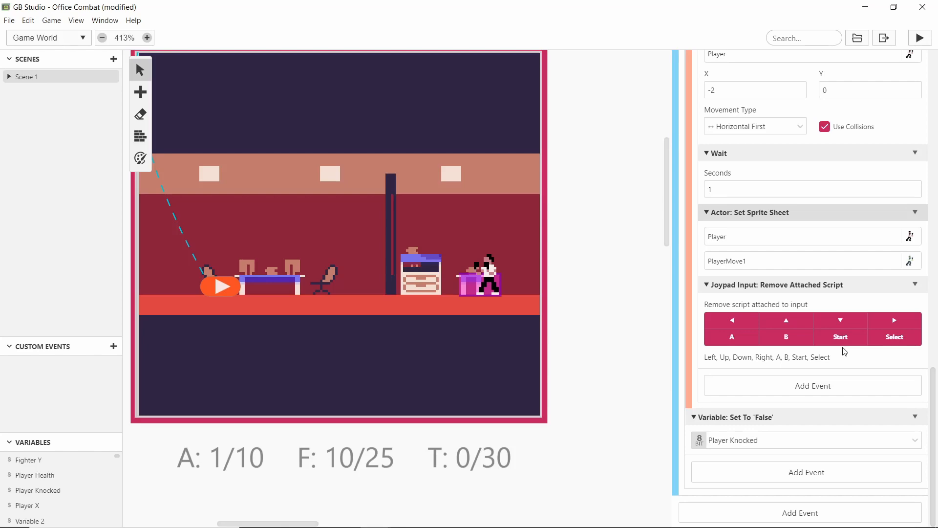
scroll(810, 389, "up", 10)
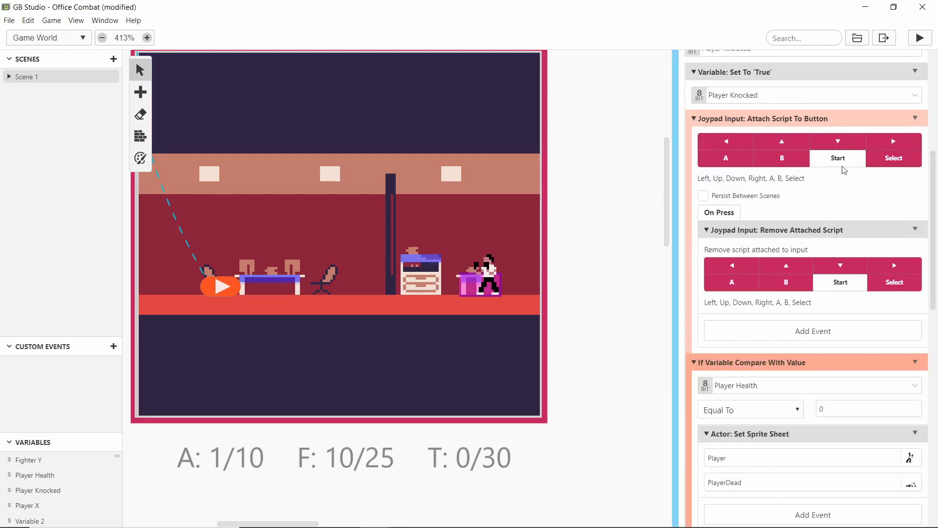
scroll(794, 269, "up", 3)
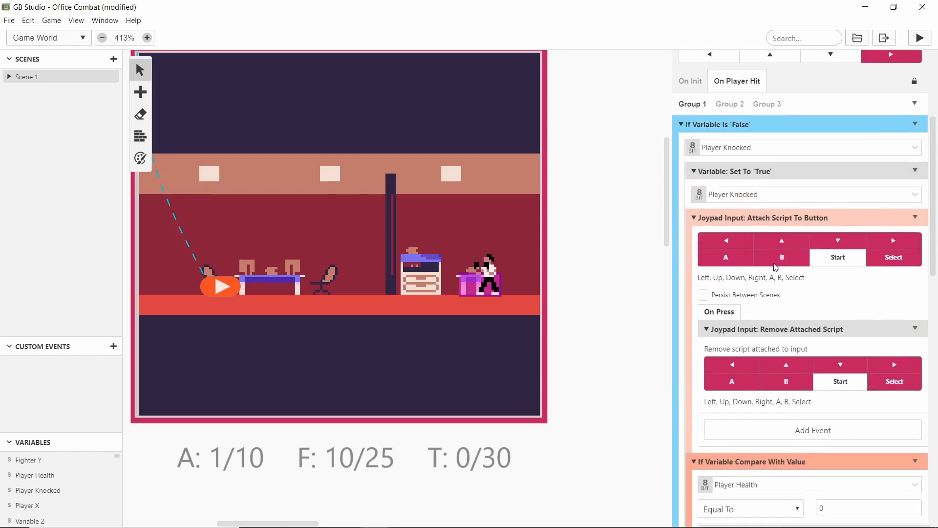
scroll(811, 256, "down", 3)
scroll(830, 244, "up", 3)
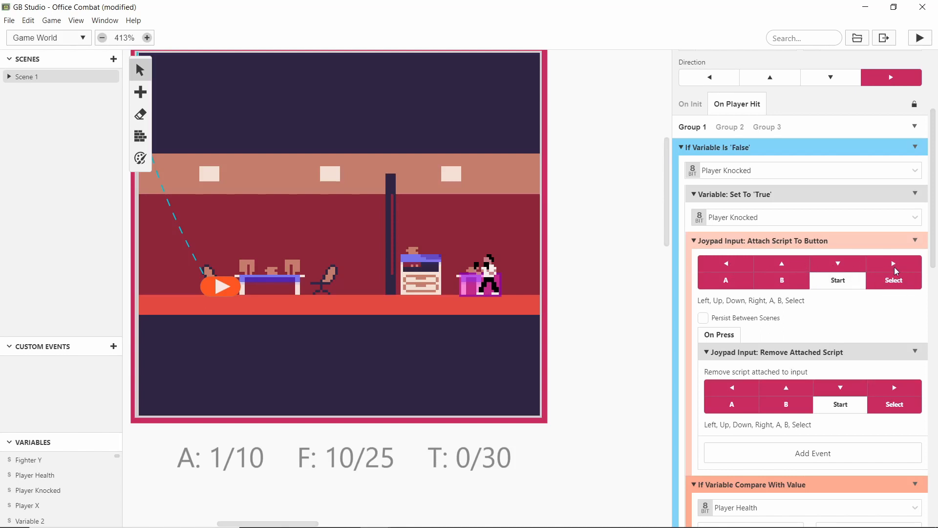
scroll(866, 173, "down", 4)
scroll(847, 153, "up", 3)
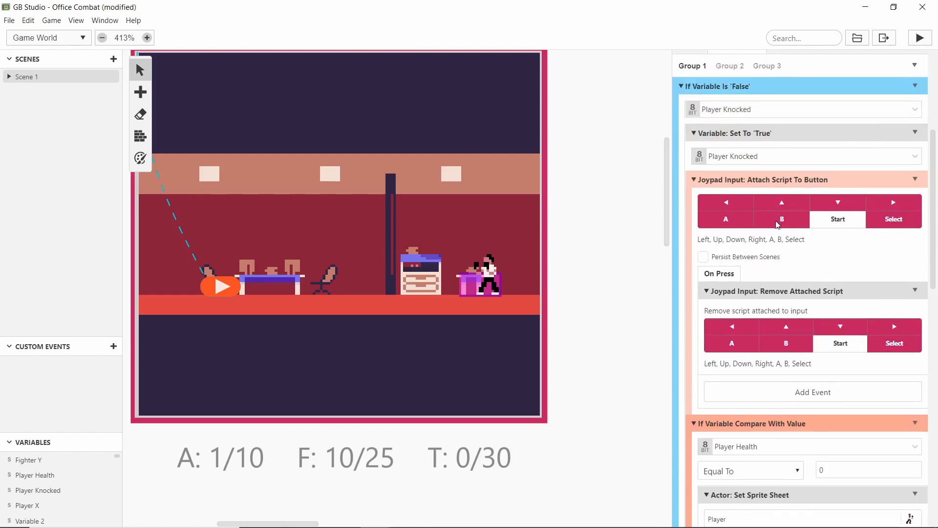
Move the Remove Attached Script event out of the On Press script to the end of the Else branch, after the PlayerMove1 sprite sheet event.
left_click_drag(768, 290, 805, 372)
scroll(777, 332, "up", 5)
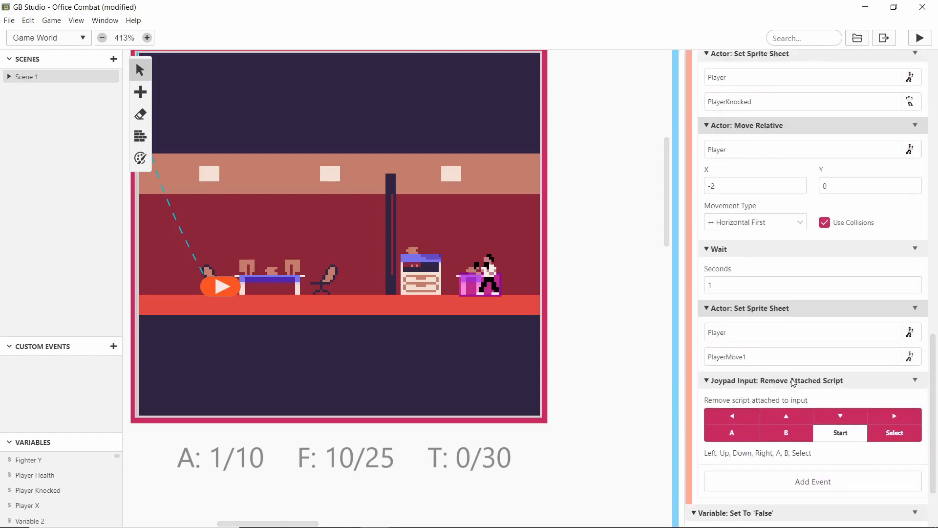
scroll(840, 254, "down", 3)
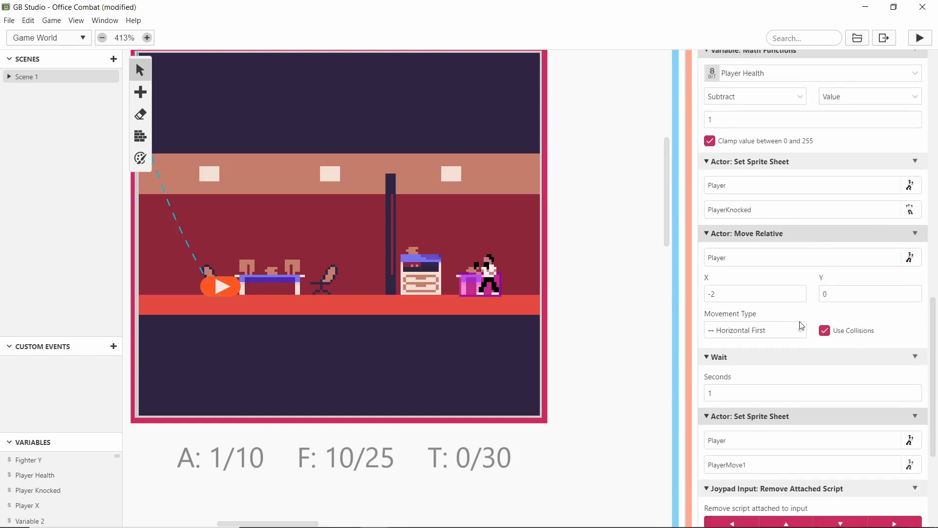
scroll(820, 322, "down", 4)
scroll(830, 403, "up", 1)
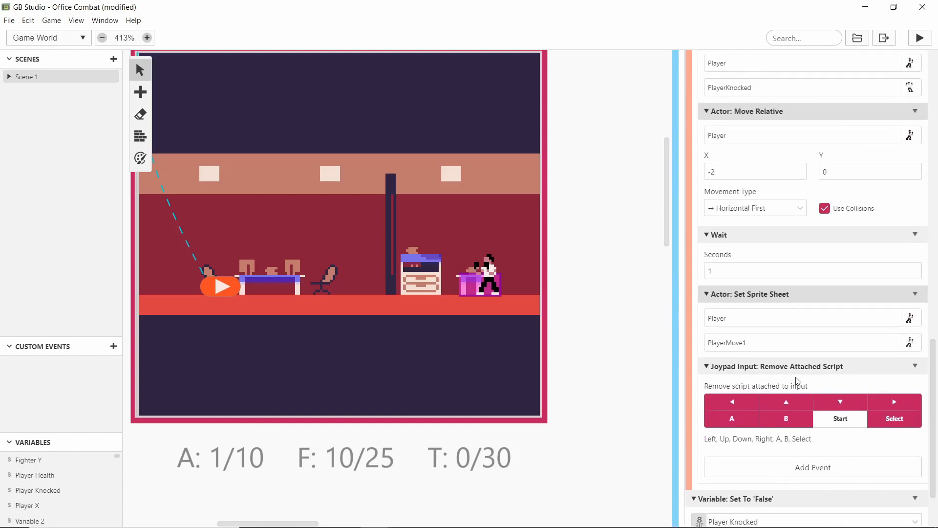
scroll(795, 377, "down", 2)
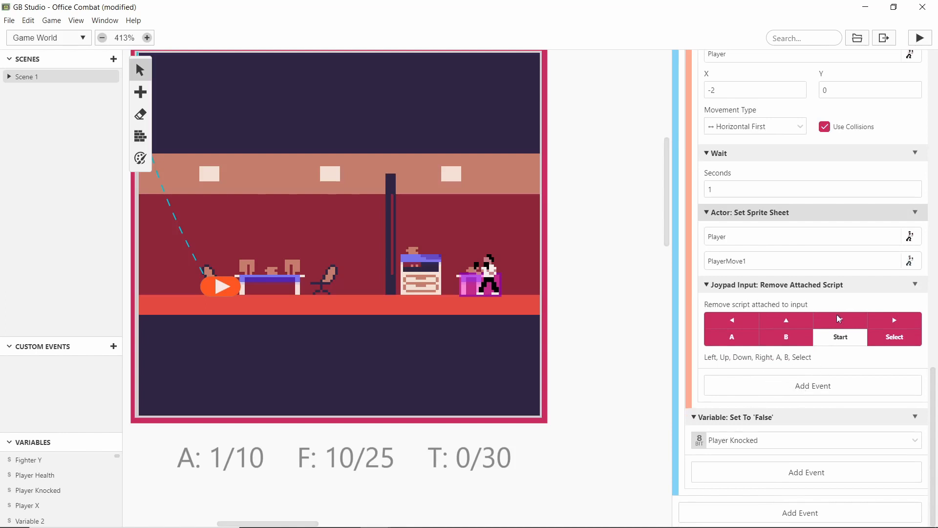
Paste the copied Attach Script To Button event with the A-button attack script after Remove Attached Script in the Else branch.
scroll(729, 226, "up", 1)
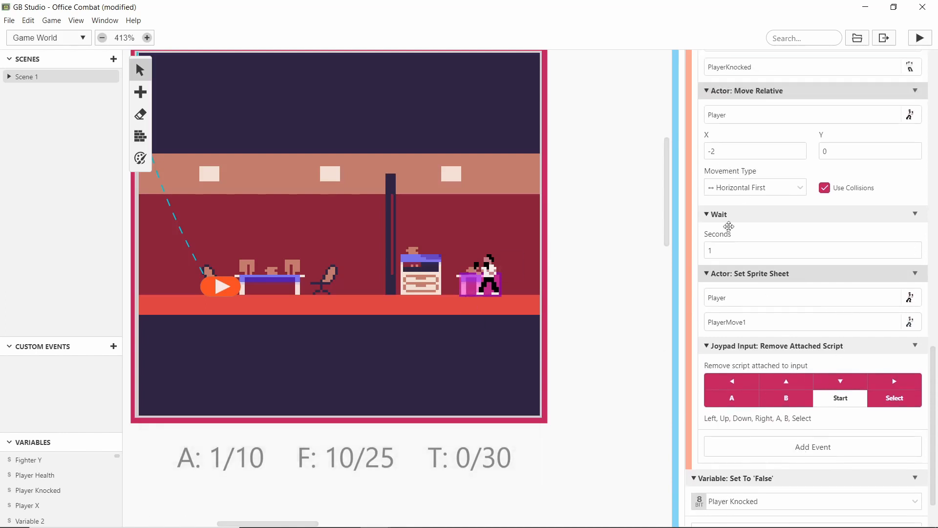
scroll(790, 339, "down", 1)
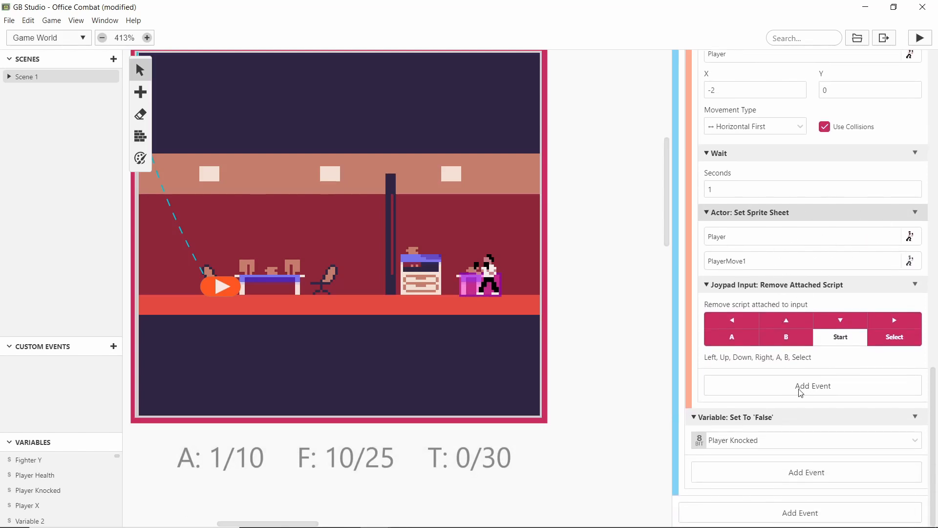
key("alt")
left_click(798, 388)
scroll(762, 293, "down", 3)
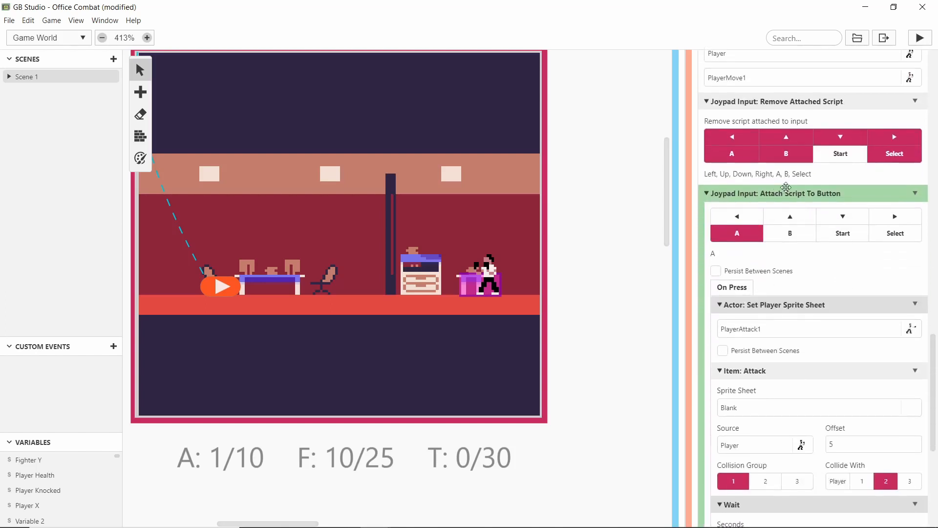
Examine the On Player Hit script, from the input-disabling attach event through the knockback events to the restored A-button attack.
scroll(785, 188, "down", 4)
scroll(813, 288, "up", 3)
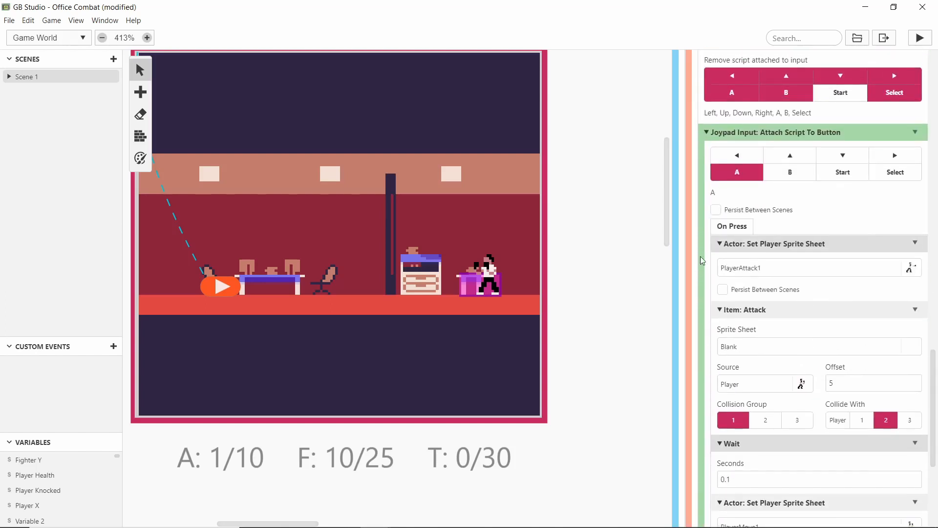
scroll(702, 260, "up", 3)
scroll(820, 284, "down", 6)
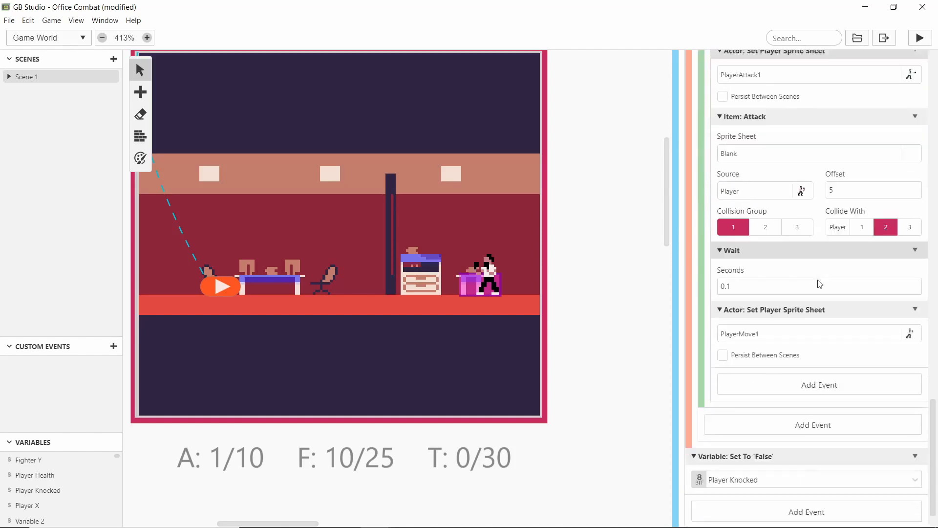
scroll(802, 292, "up", 7)
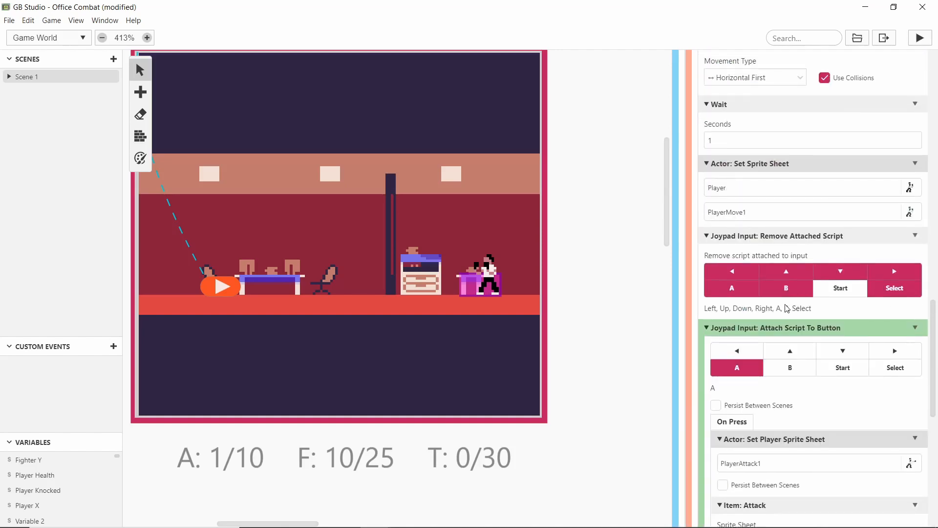
scroll(786, 308, "up", 10)
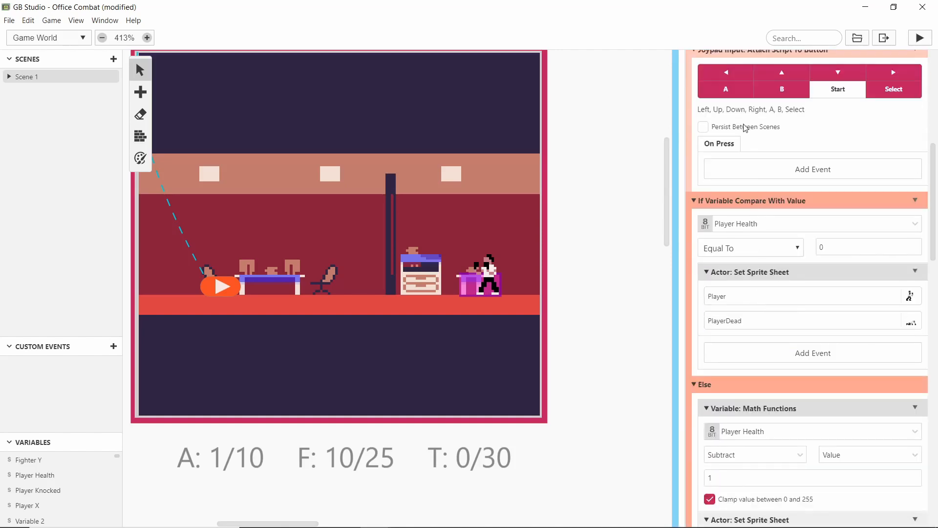
scroll(745, 128, "up", 3)
scroll(775, 195, "down", 10)
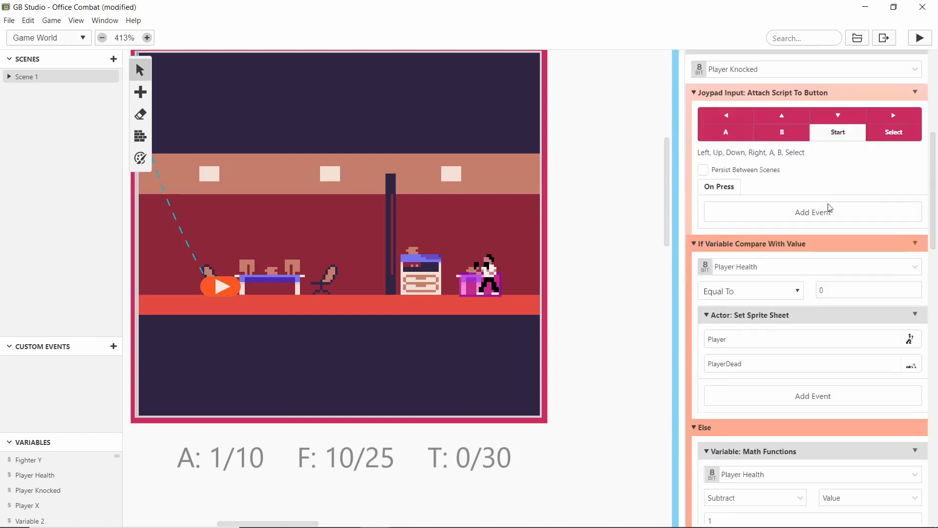
scroll(768, 186, "up", 2)
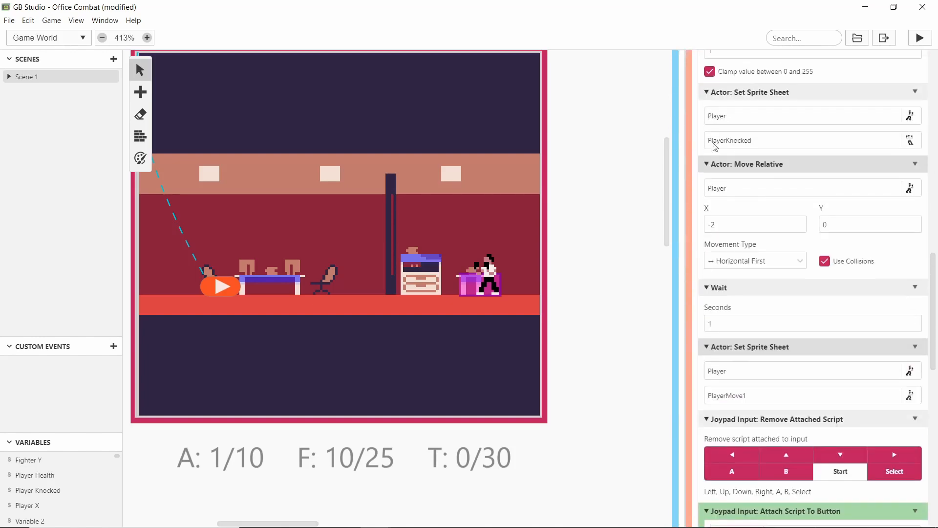
scroll(726, 184, "down", 4)
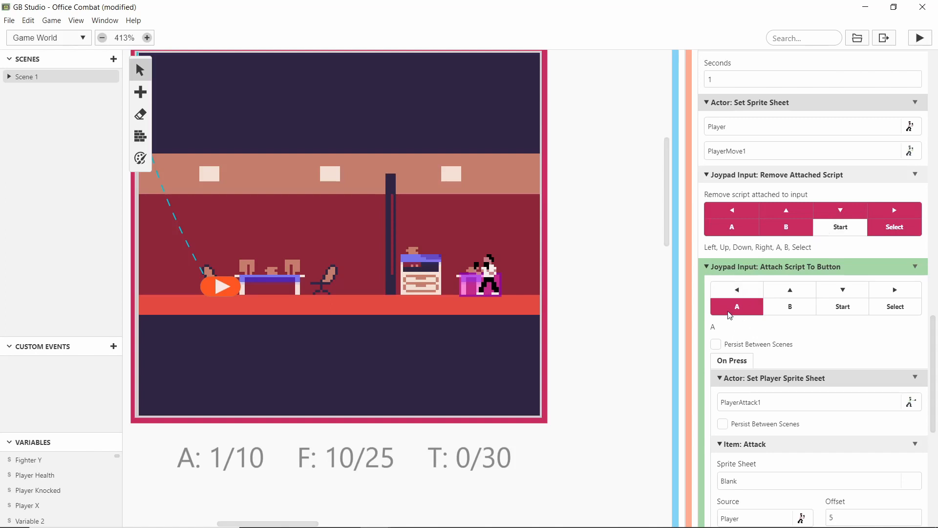
scroll(755, 309, "down", 3)
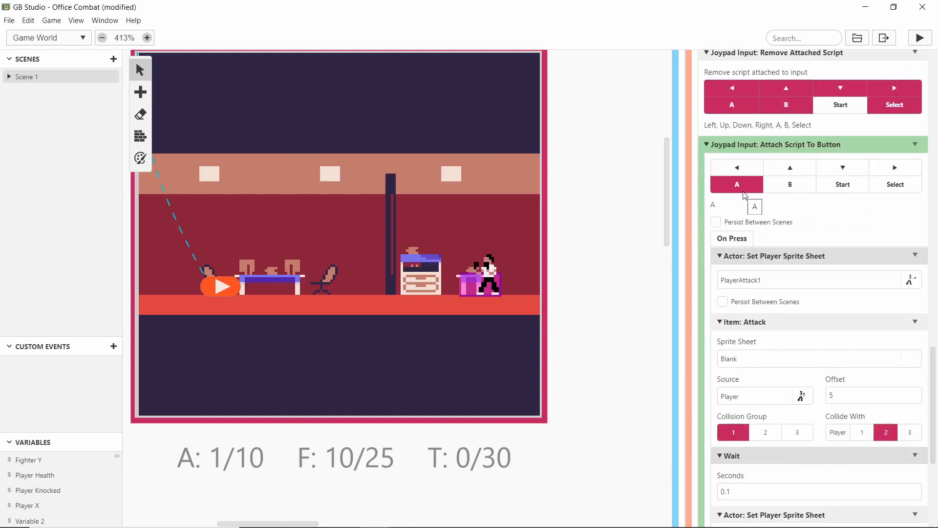
Run the game and test moving, jumping and attacking around the enemy, including while the player is knocked back.
left_click(916, 43)
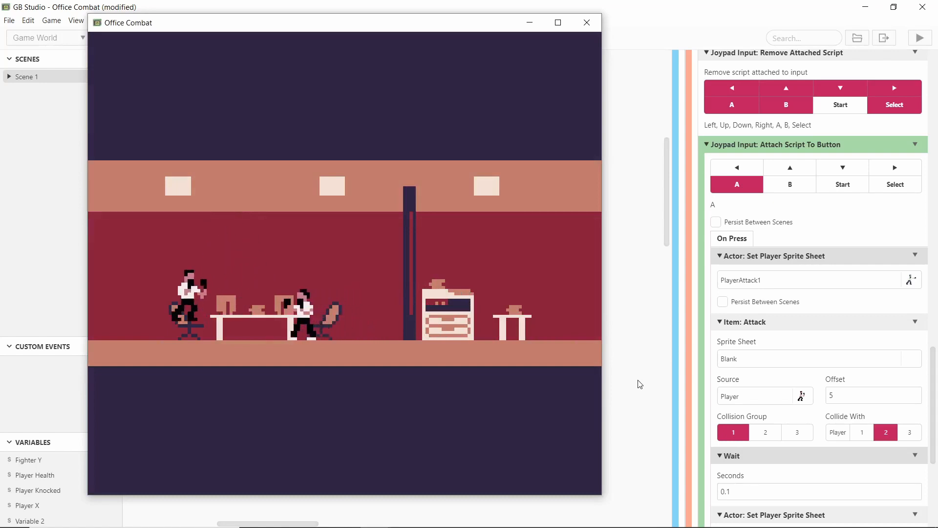
key("z")
key("Left")
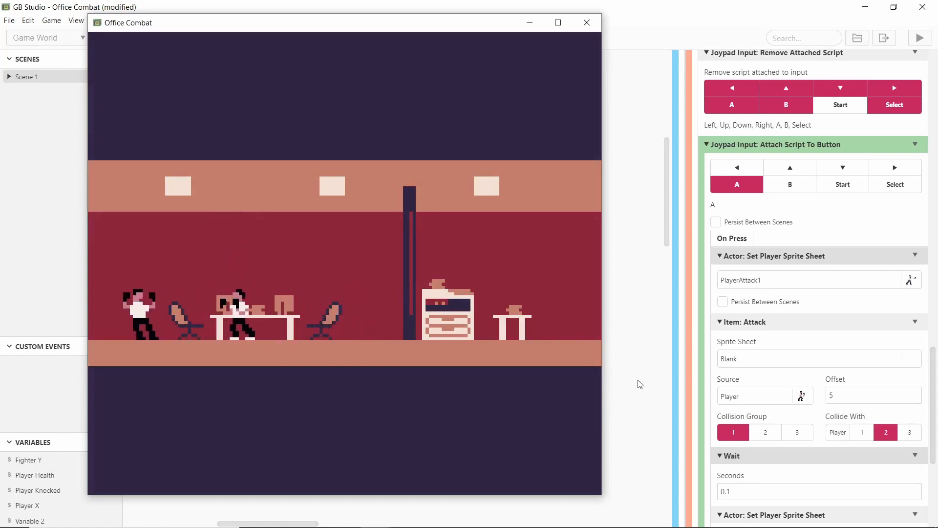
key("Left")
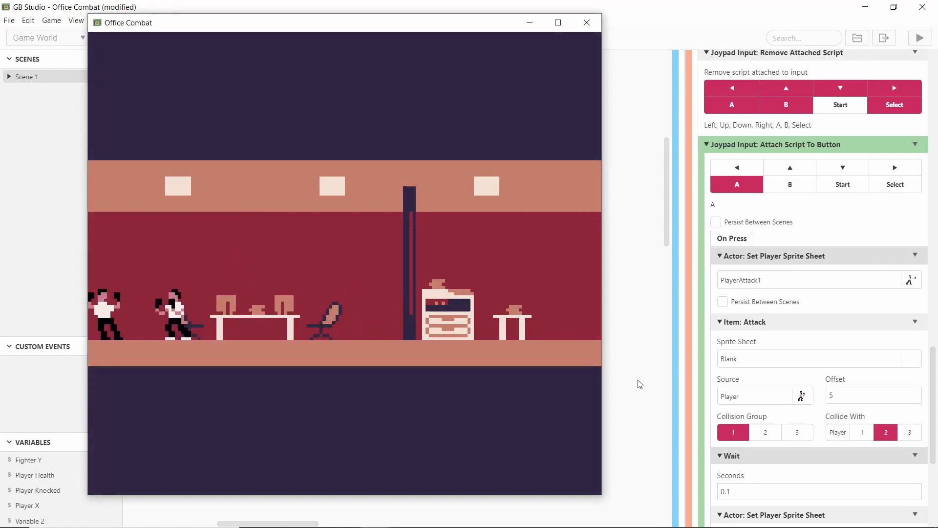
key("Right")
key("x")
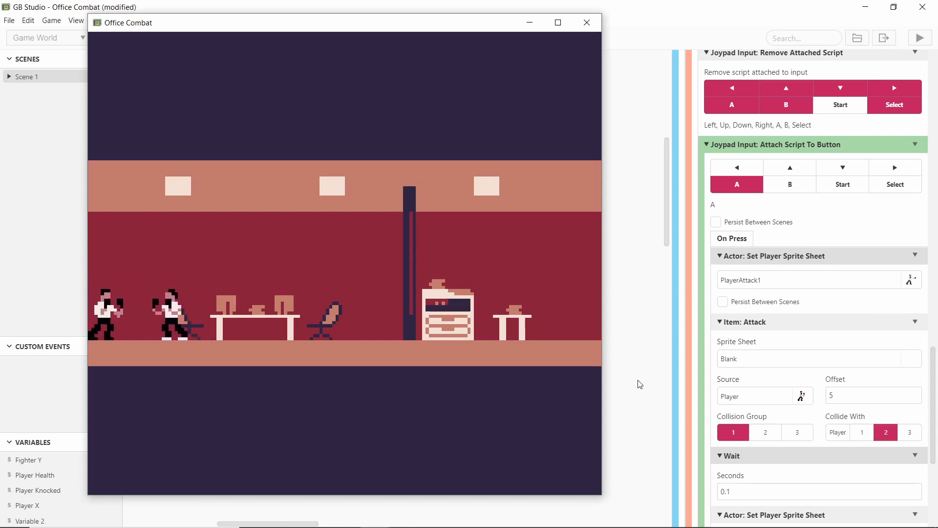
key("Right")
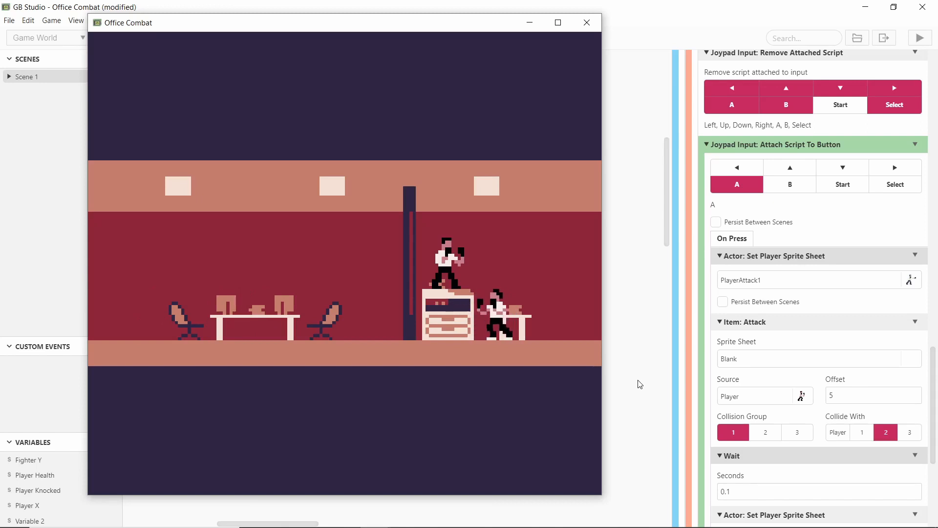
Set the Wait event after the player's Move Relative event to 0.5 seconds and run the game again.
scroll(733, 342, "down", 5)
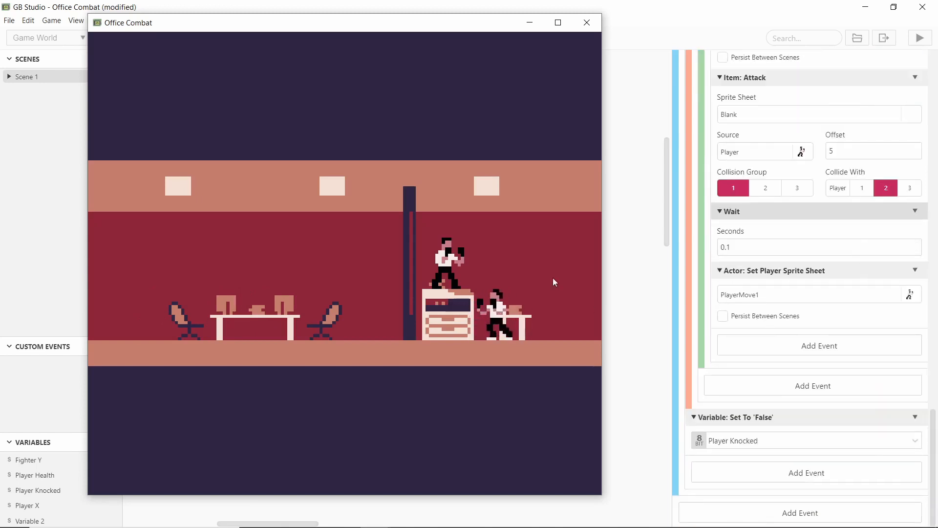
left_click(796, 247)
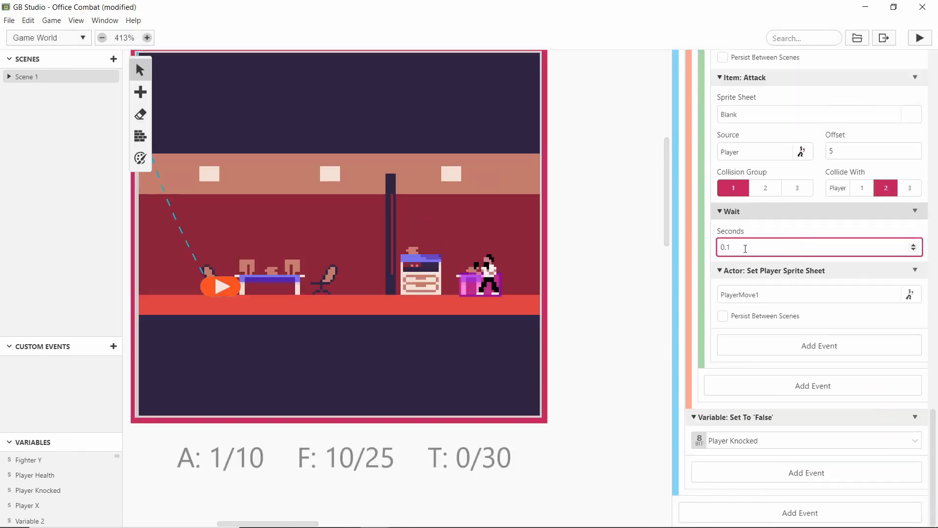
scroll(745, 248, "up", 5)
left_click(727, 385)
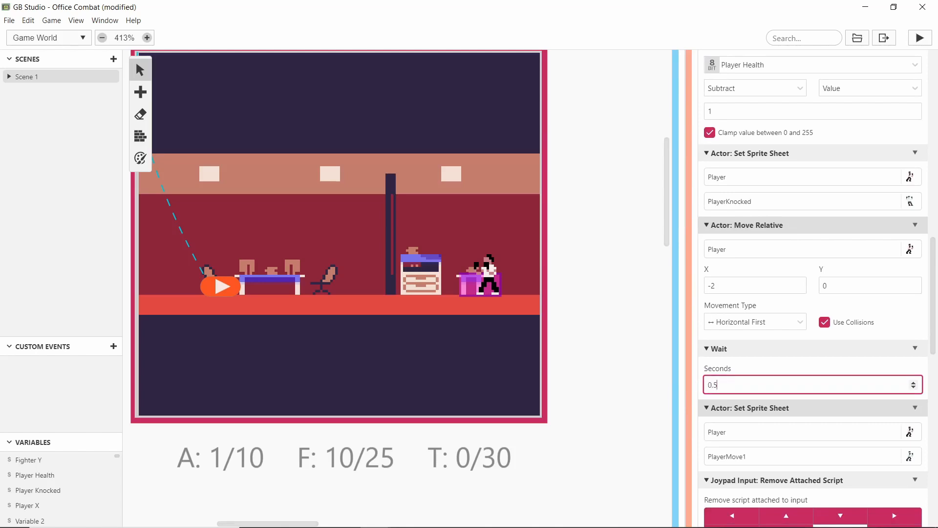
key("ctrl+p")
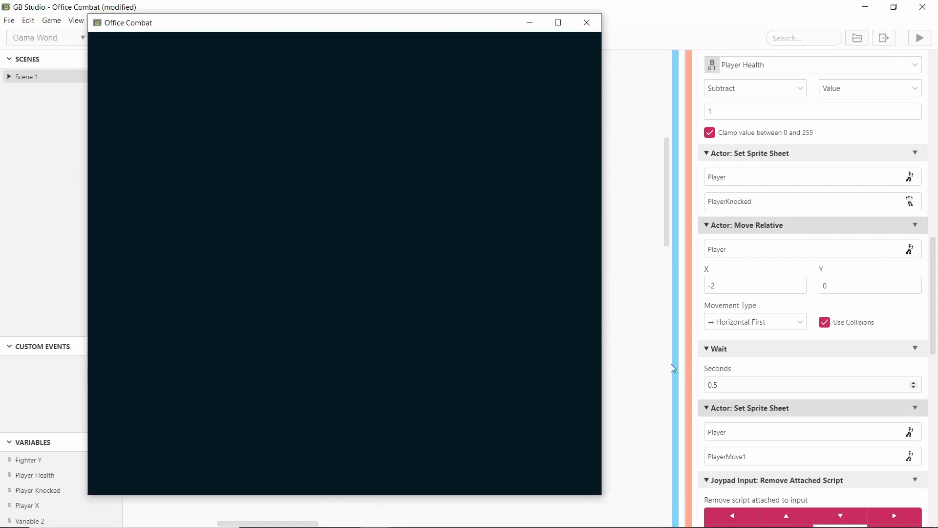
Test moving and jumping around the enemy, letting it knock the player down near the room's left wall.
key("Right")
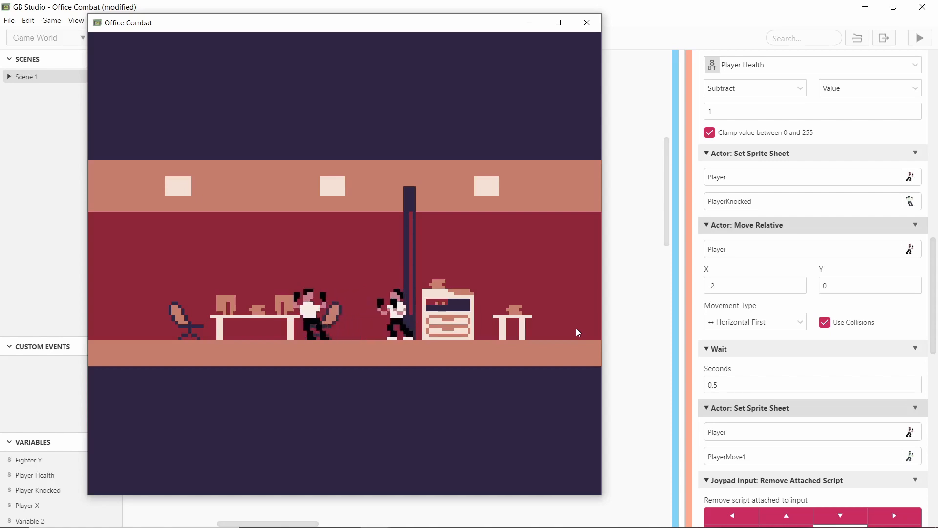
key("Left")
key("x")
key("Right")
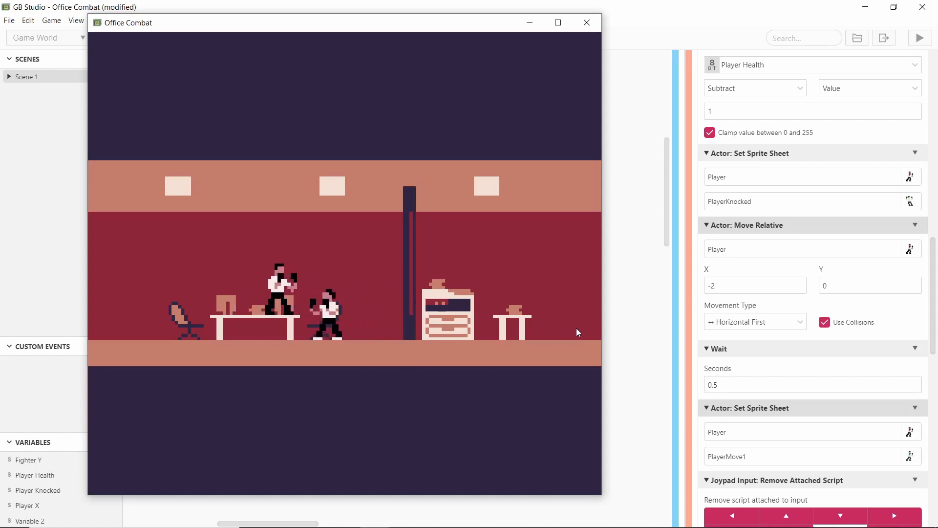
key("Left")
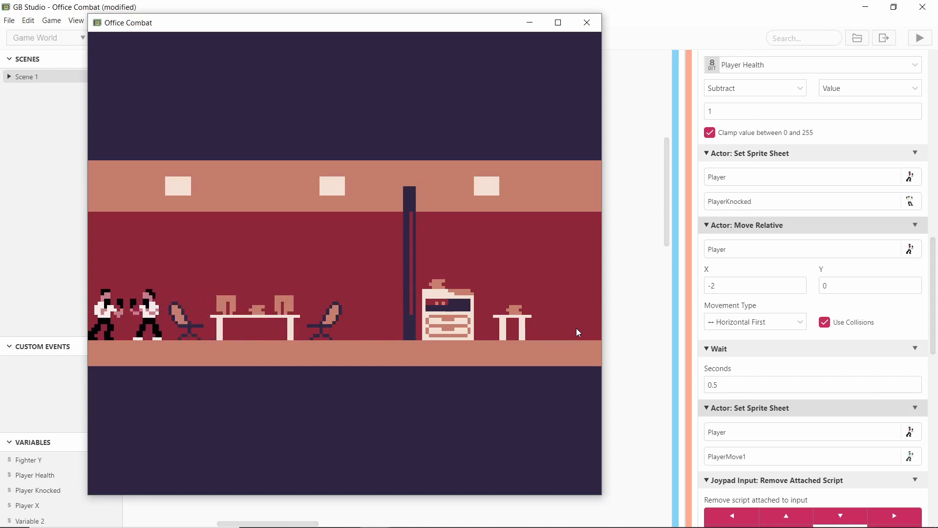
key("x")
key("Down")
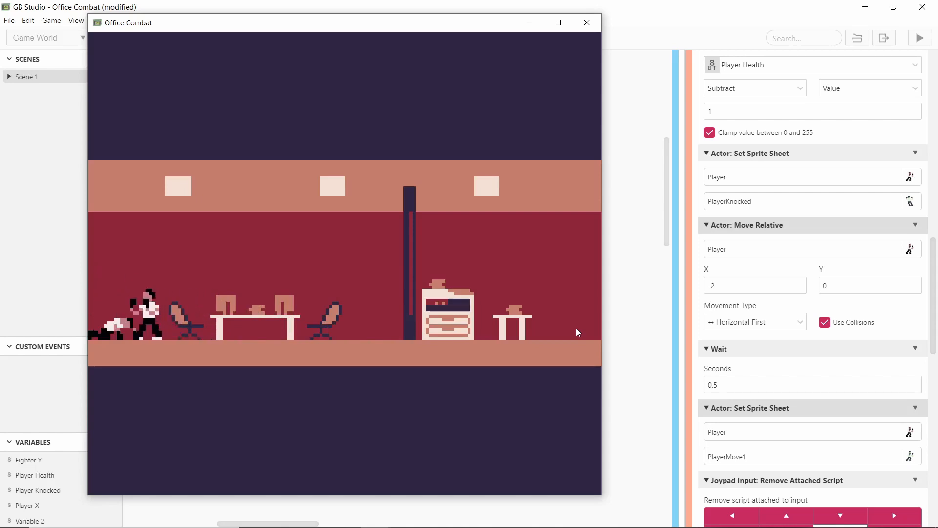
key("Left")
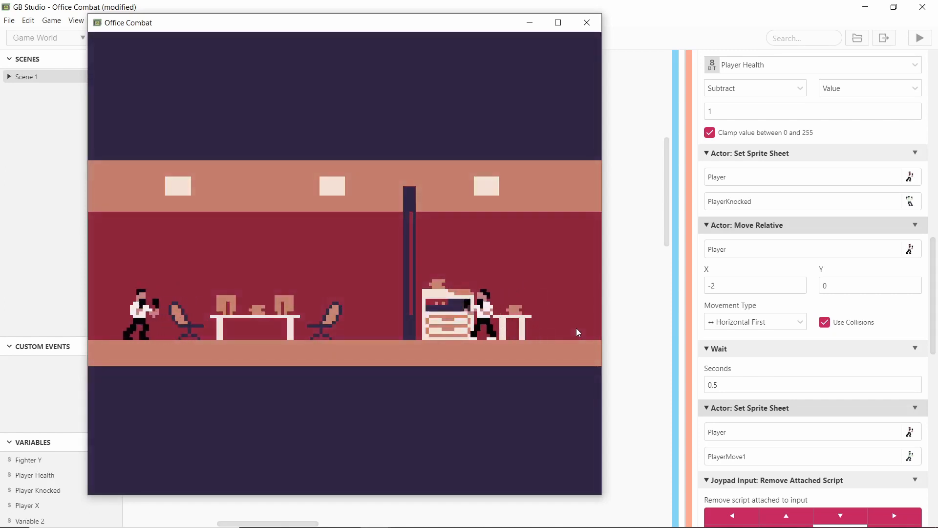
key("Left")
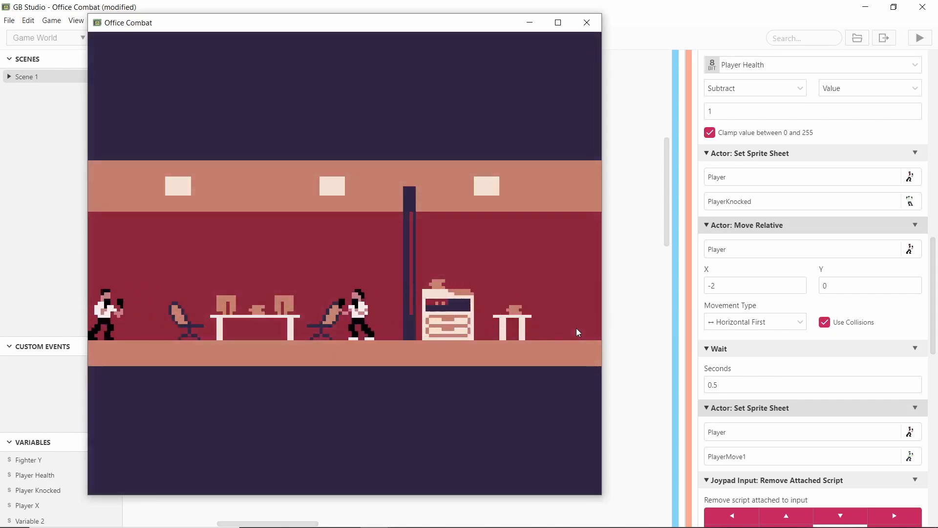
Test walking the player back and forth past the enemy across the room, taking hits from different sides.
key("Left")
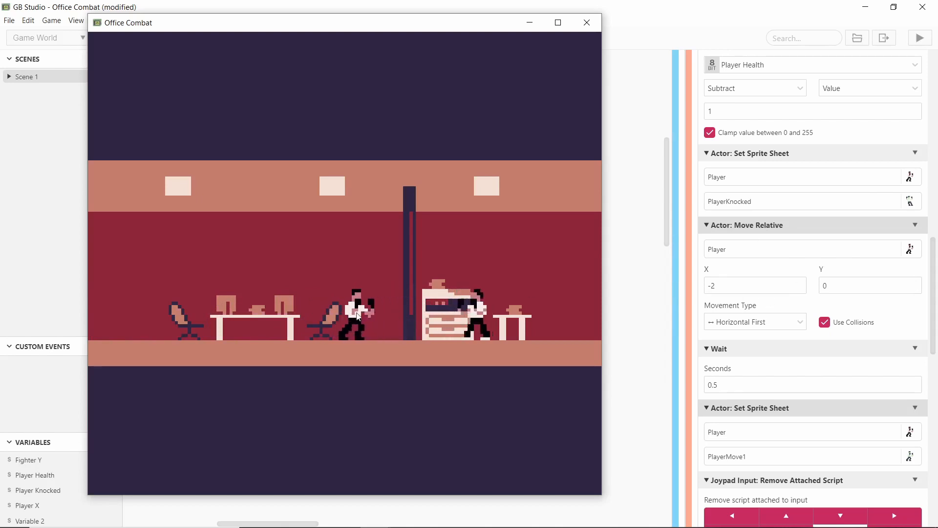
key("Left")
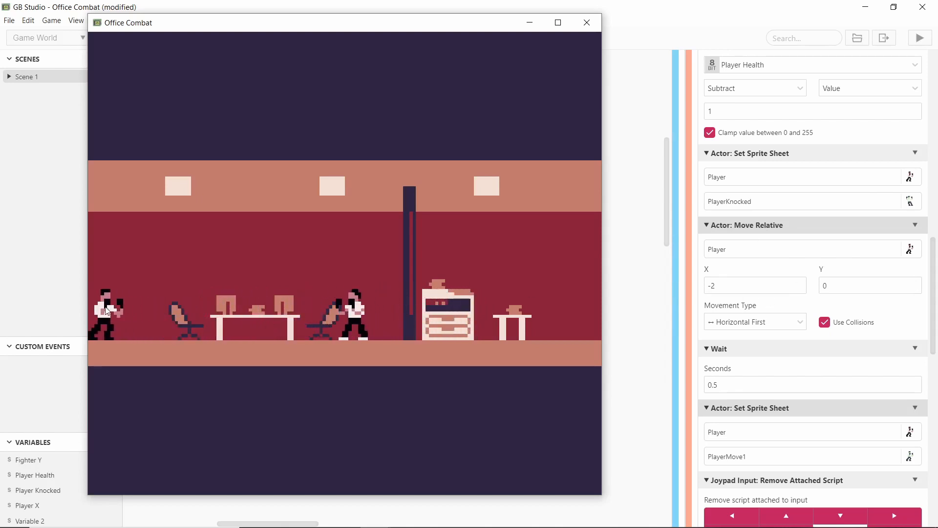
key("Right")
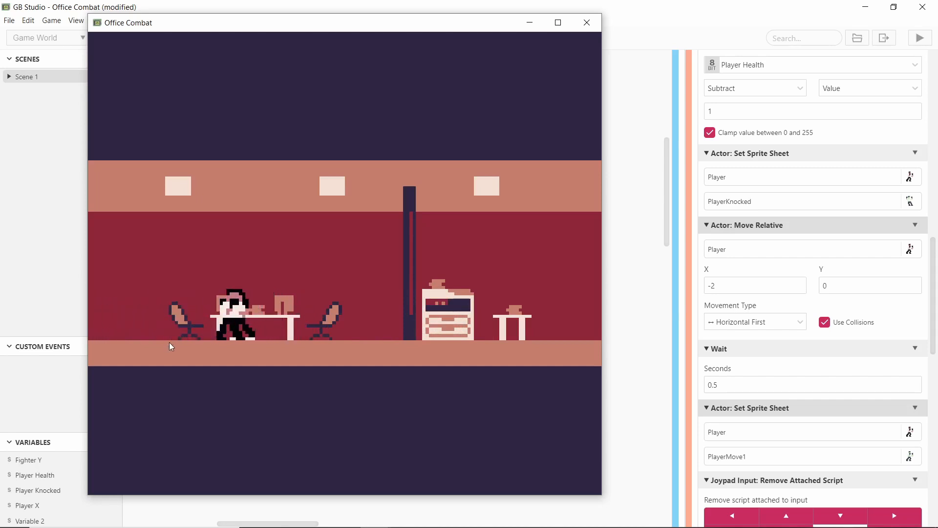
key("Right")
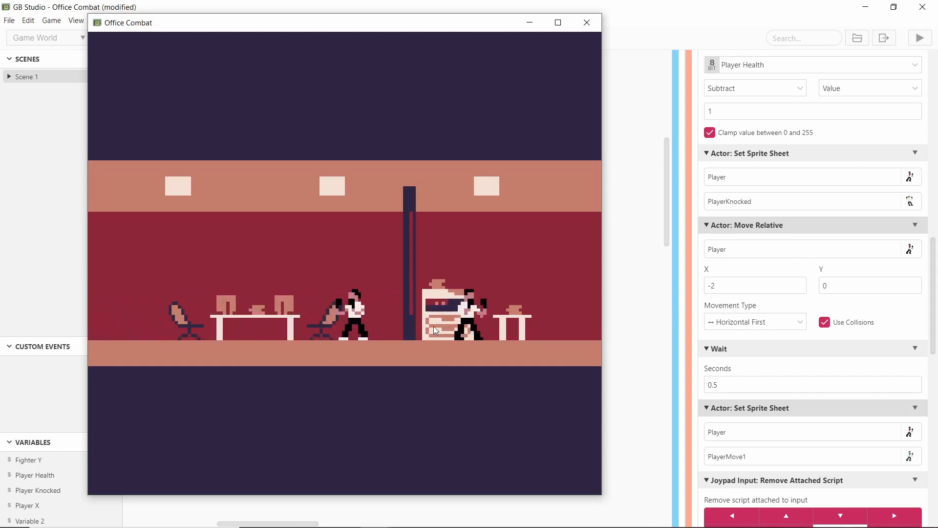
key("Left")
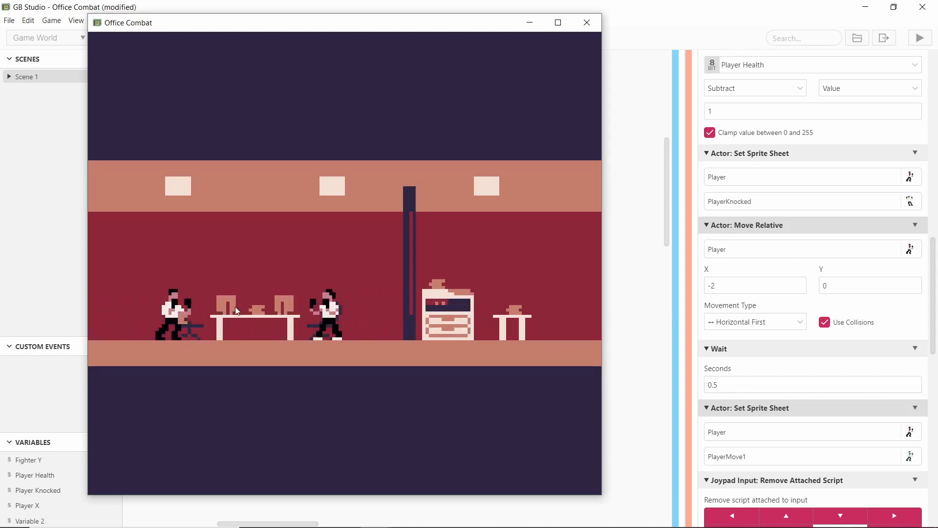
key("Left")
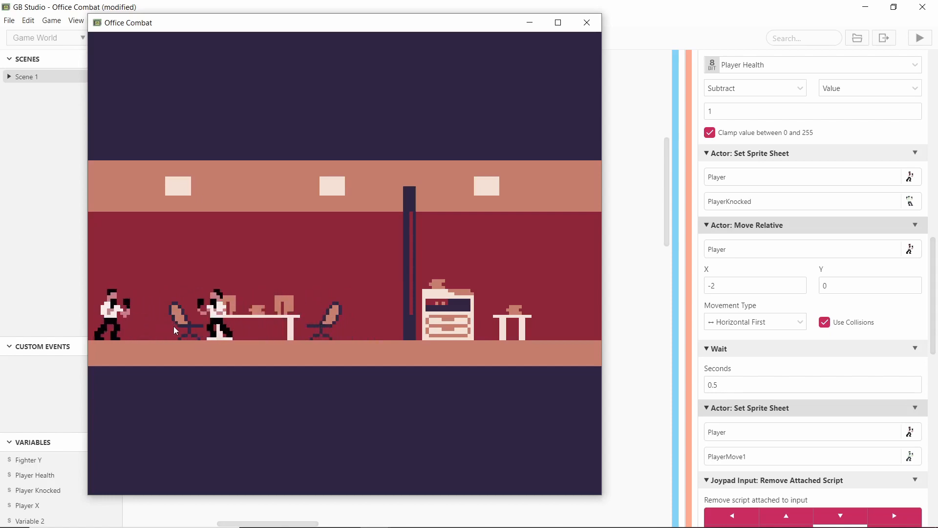
key("Right")
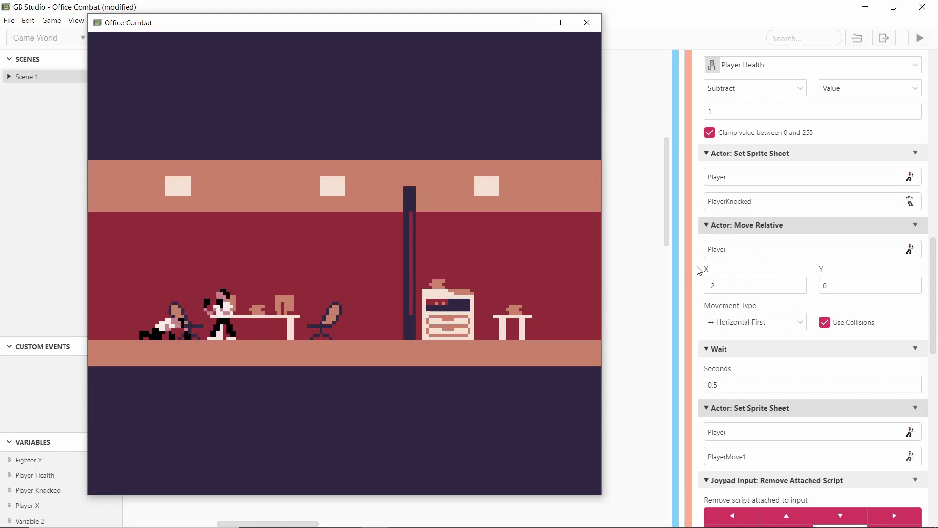
Delete the player's Move Relative event in the Else branch and set the Wait event to 0.7 seconds.
left_click(929, 216)
left_click(915, 225)
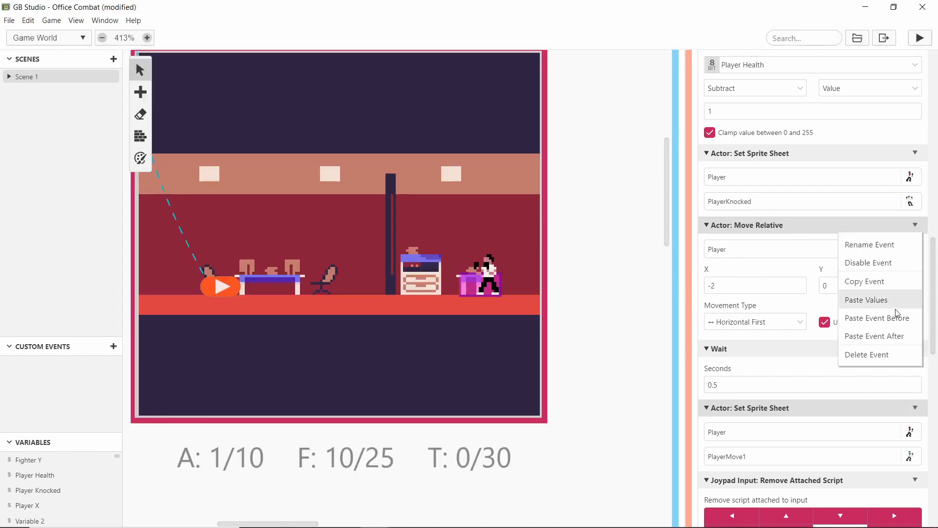
left_click(890, 354)
left_click(767, 256)
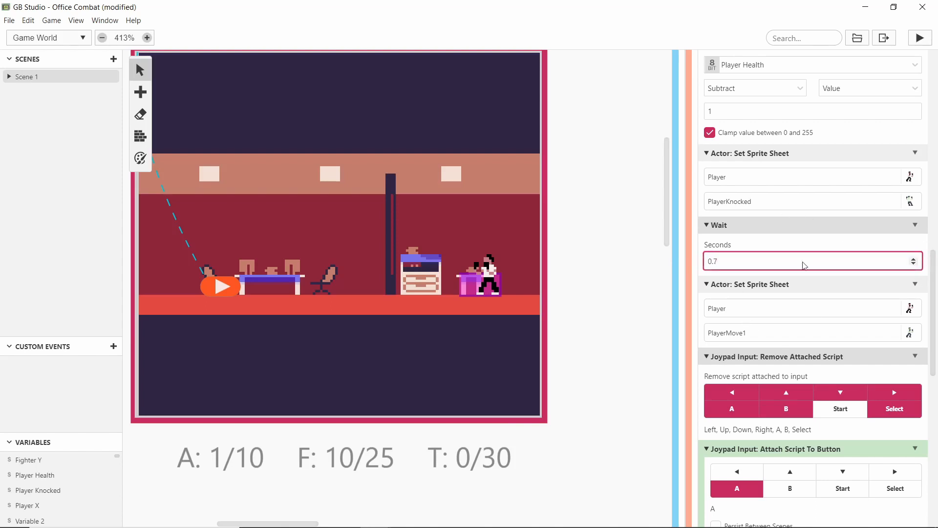
Examine the On Player Hit script, from the knocked-sprite and wait events to the restored A-button attack and back to the opening condition.
scroll(804, 274, "up", 2)
scroll(752, 315, "down", 1)
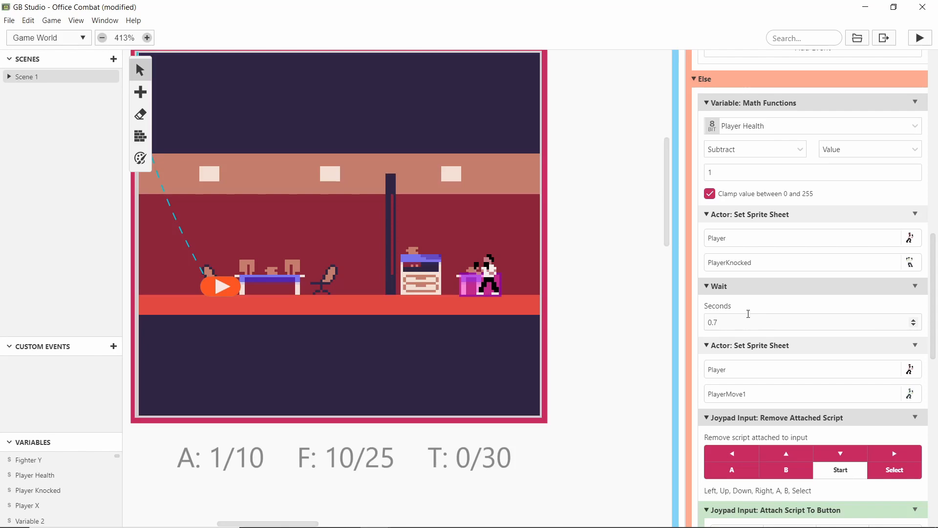
scroll(742, 276, "down", 10)
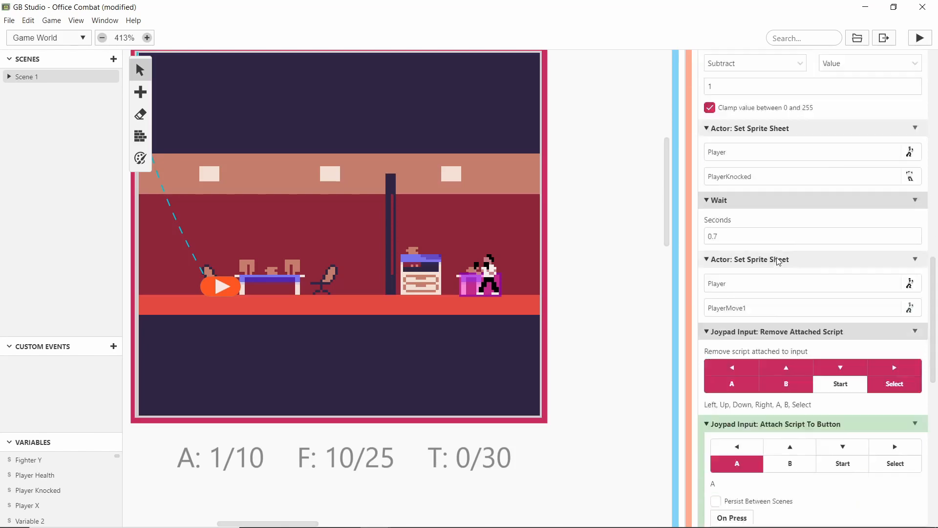
scroll(782, 293, "up", 1)
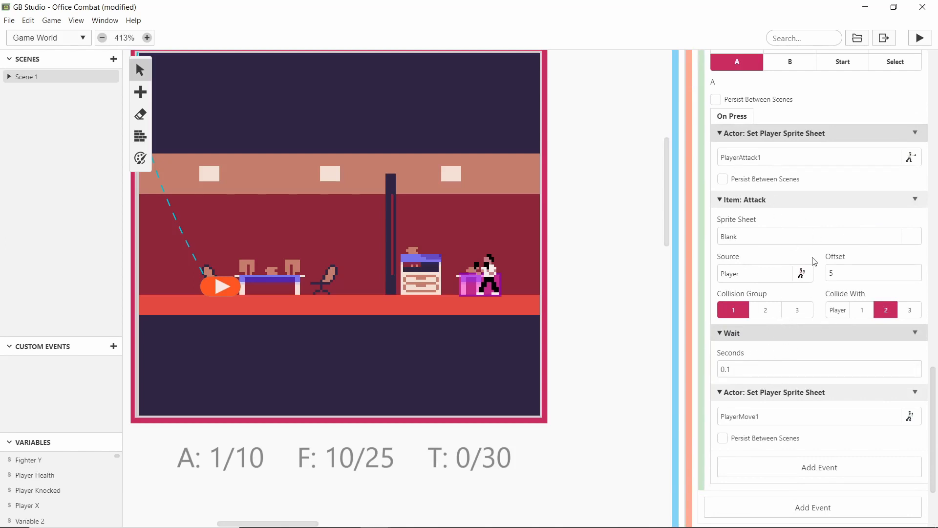
scroll(814, 261, "up", 2)
scroll(812, 257, "down", 3)
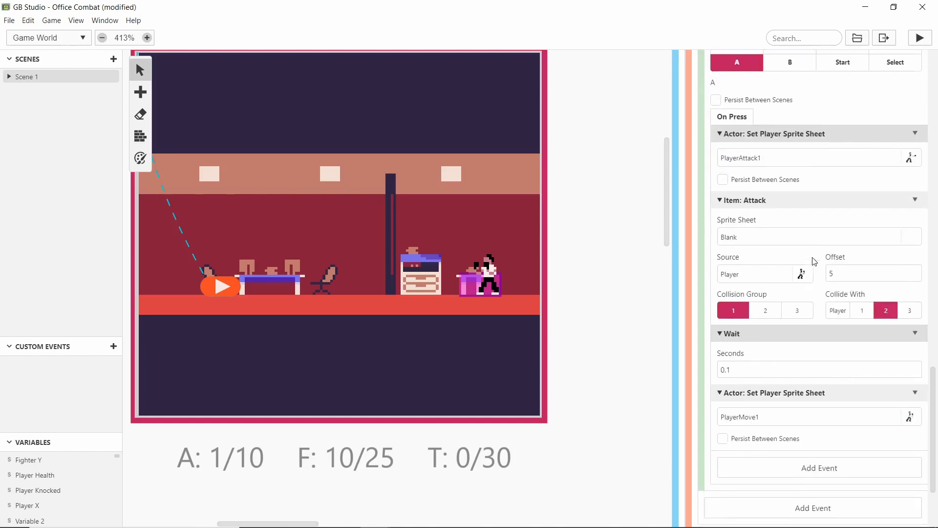
scroll(808, 259, "up", 11)
scroll(806, 261, "up", 6)
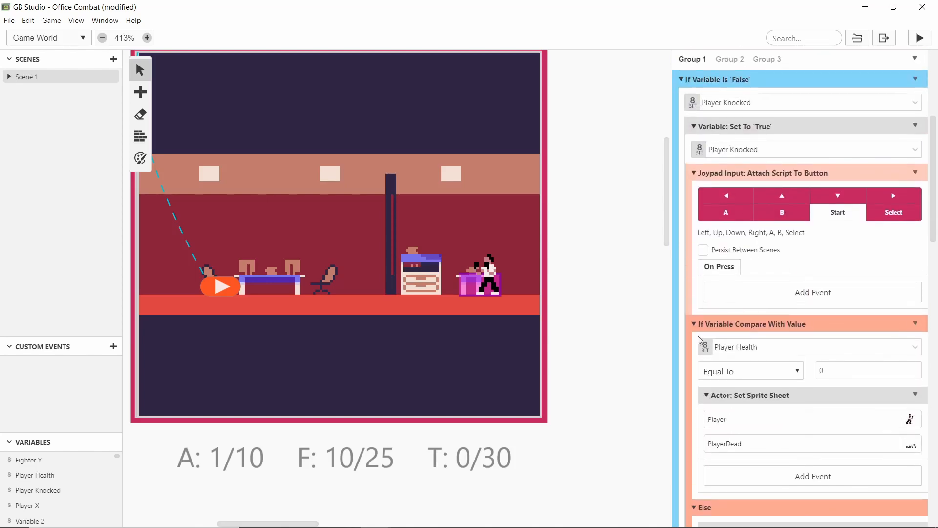
Open the On Update script of Actor 1, the enemy fighter, down to its If Variable Is 'False' event.
left_click(487, 286)
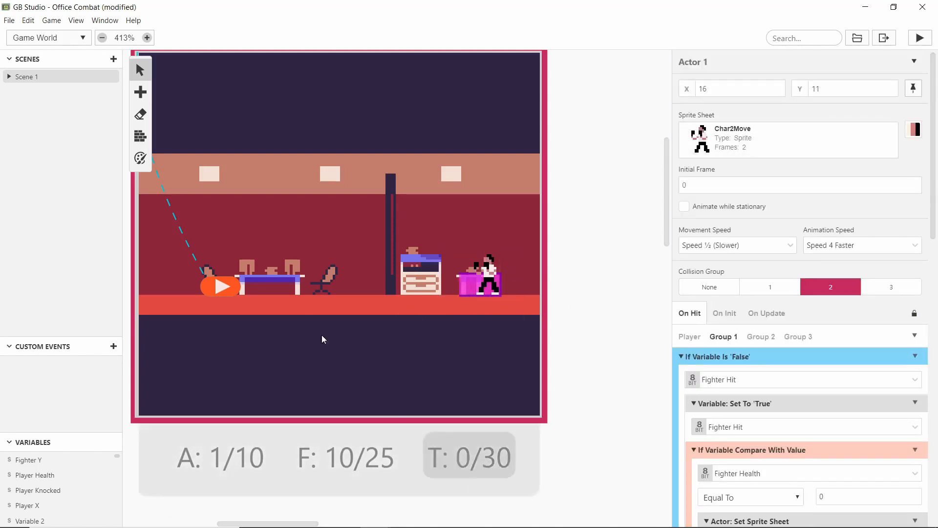
left_click(440, 513)
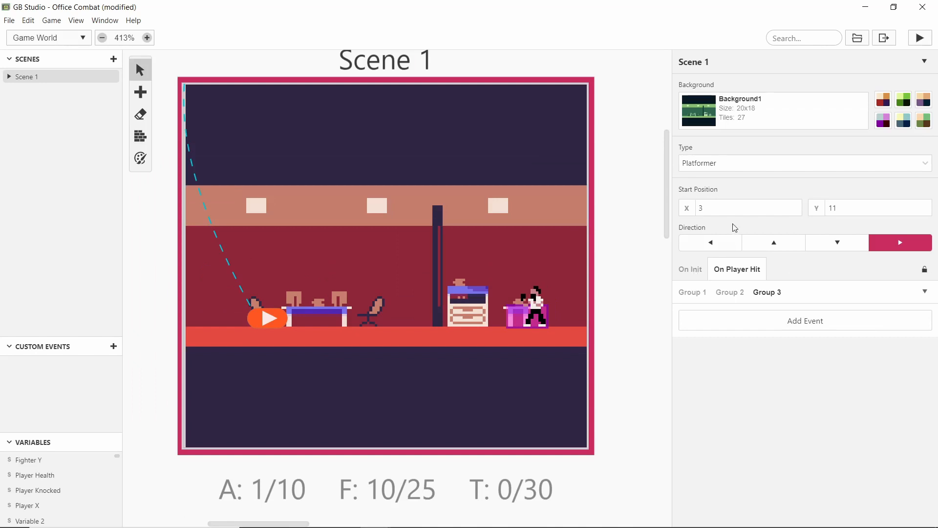
left_click(526, 319)
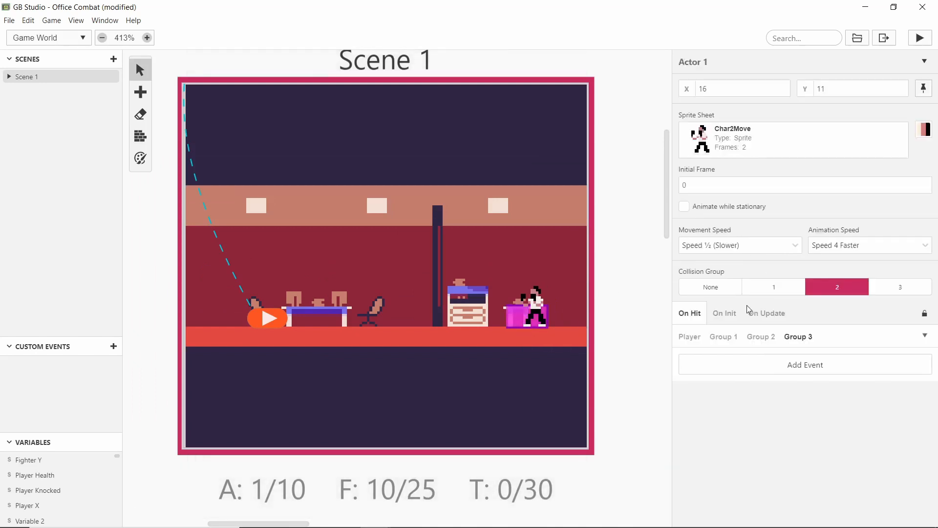
left_click(766, 313)
scroll(782, 332, "down", 3)
scroll(725, 276, "down", 1)
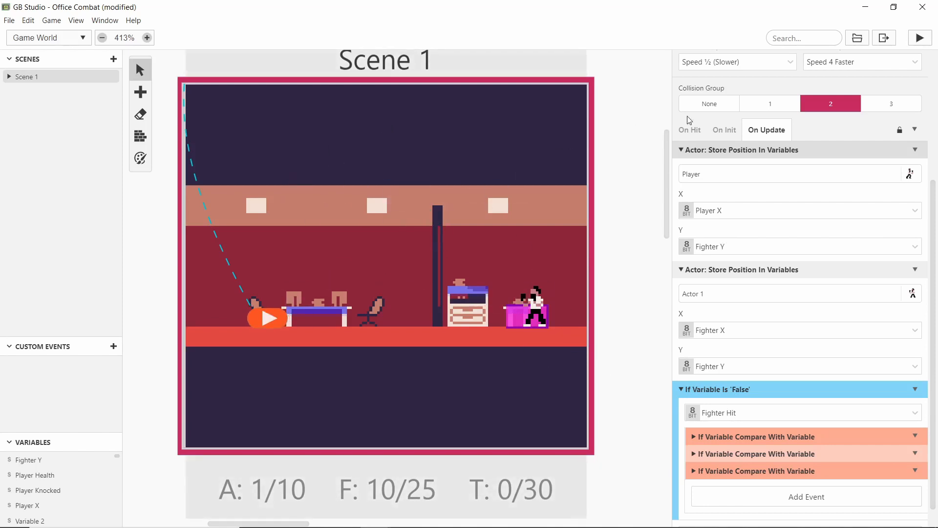
scroll(821, 191, "down", 1)
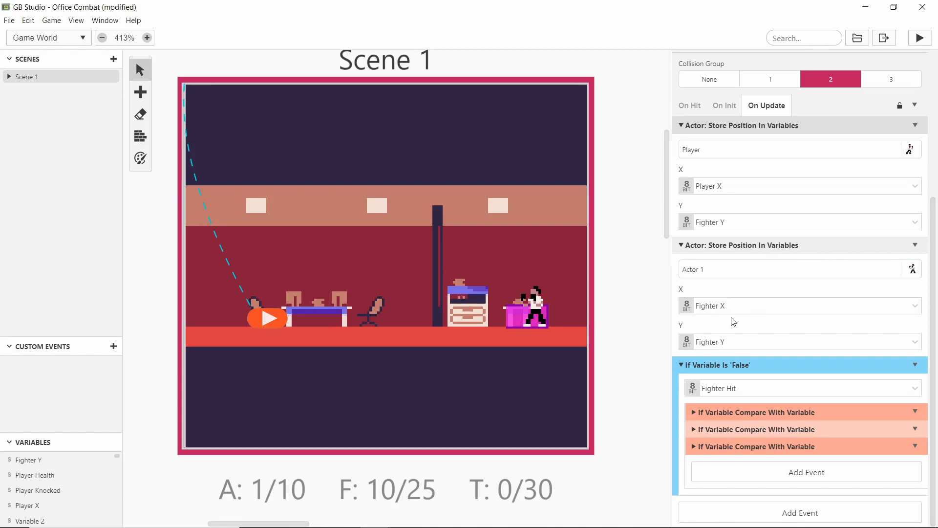
Add an Event Group and place it directly before the If Variable Is 'False' event for Fighter Hit.
left_click(787, 478)
type("ev")
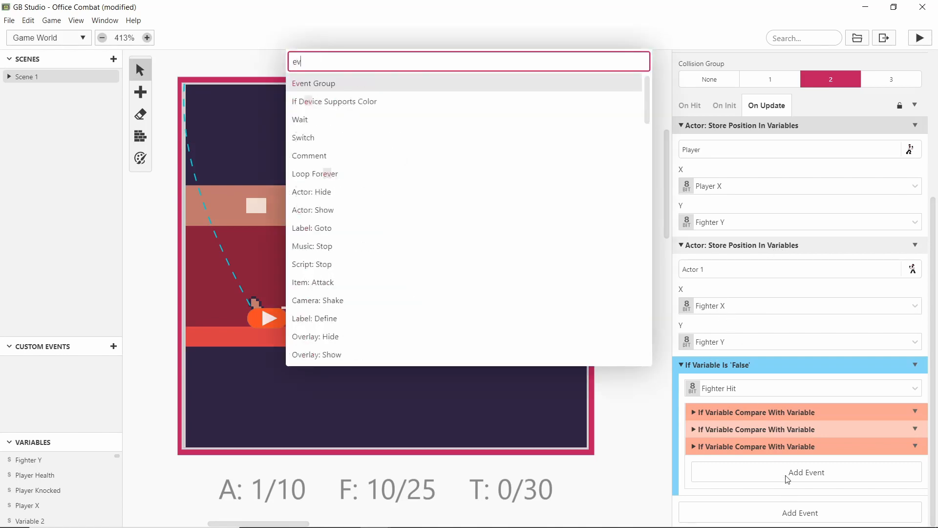
type("ent")
key("Return")
left_click_drag(788, 468, 843, 357)
Add an If Actor Relative To Actor event inside the new Event Group.
left_click(818, 401)
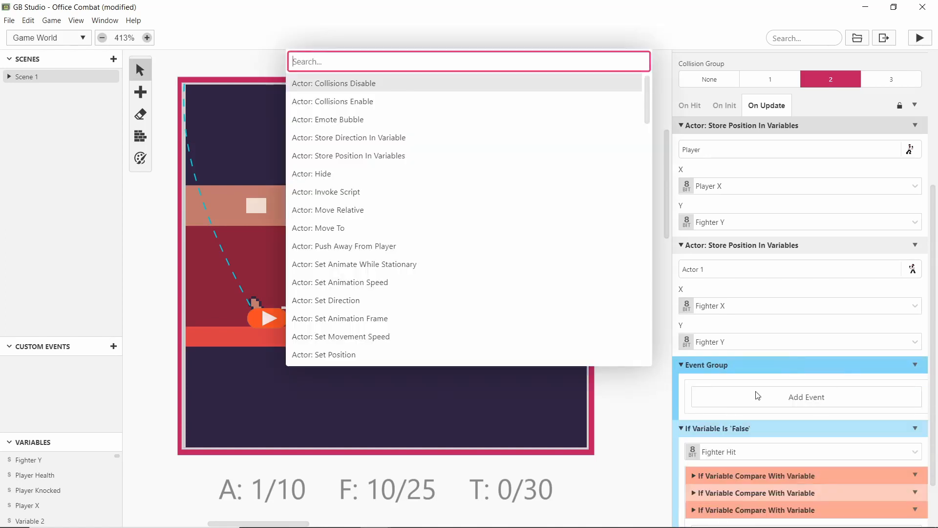
type("if pl")
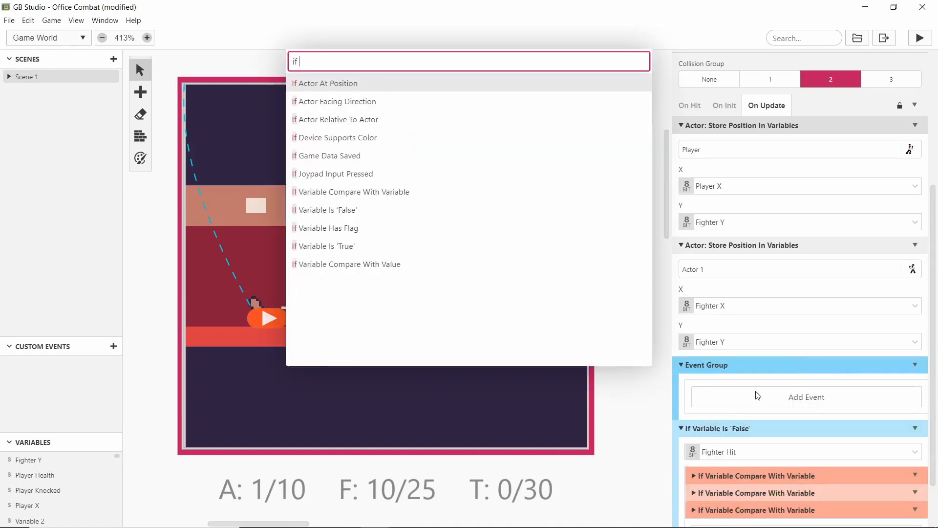
key("BackSpace")
key("BackSpace")
key("Down")
key("Down")
key("Return")
Set the relative-position condition to Player Is Left of Actor 1.
left_click(705, 437)
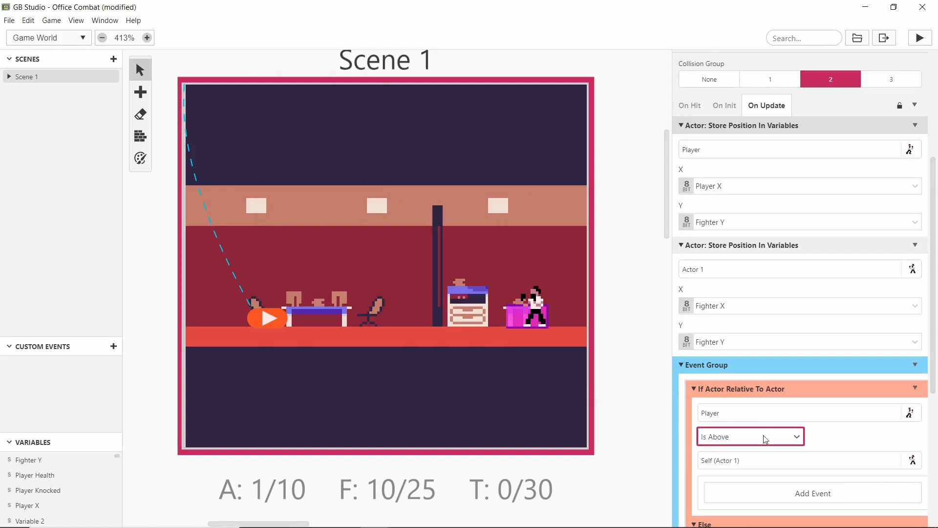
scroll(706, 425, "down", 3)
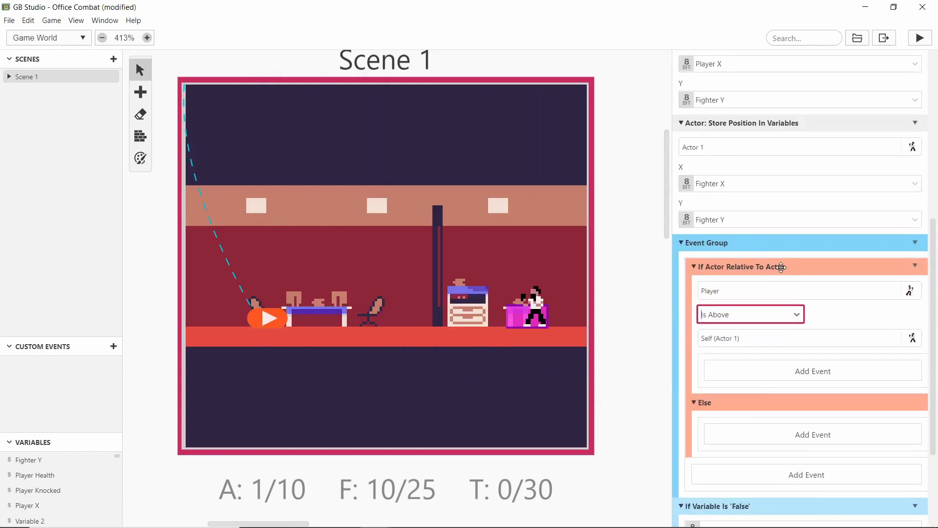
left_click(776, 315)
left_click(755, 370)
left_click(756, 341)
left_click(743, 397)
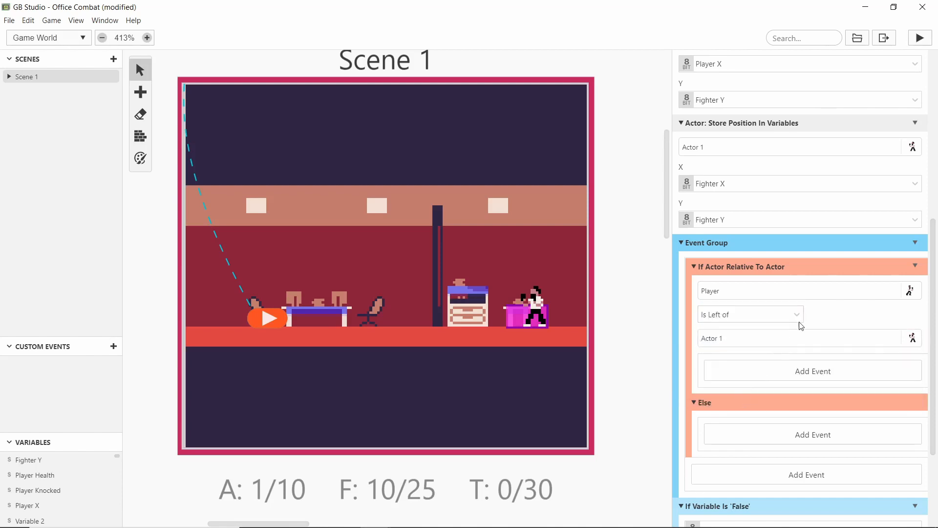
Add a Variable: Math Functions event to the true branch of the If Actor Relative To Actor condition.
left_click(808, 376)
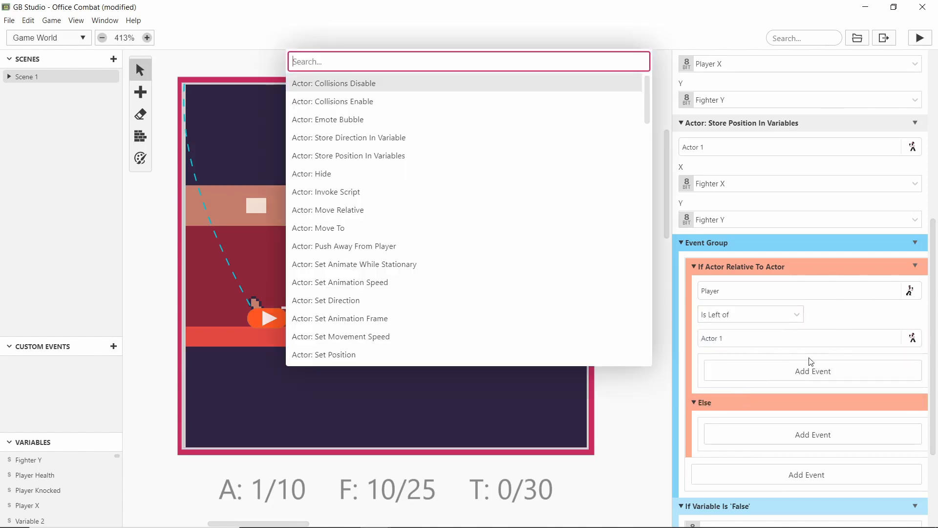
type("math")
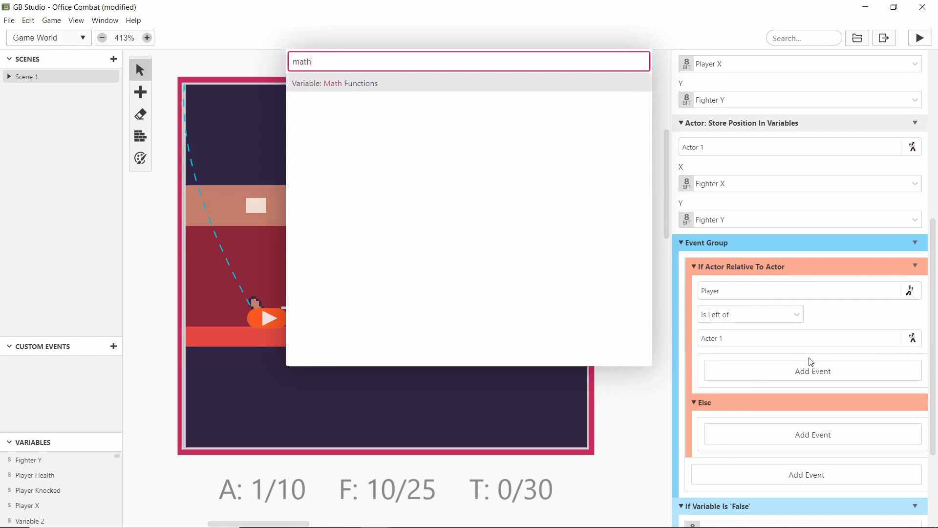
key("Return")
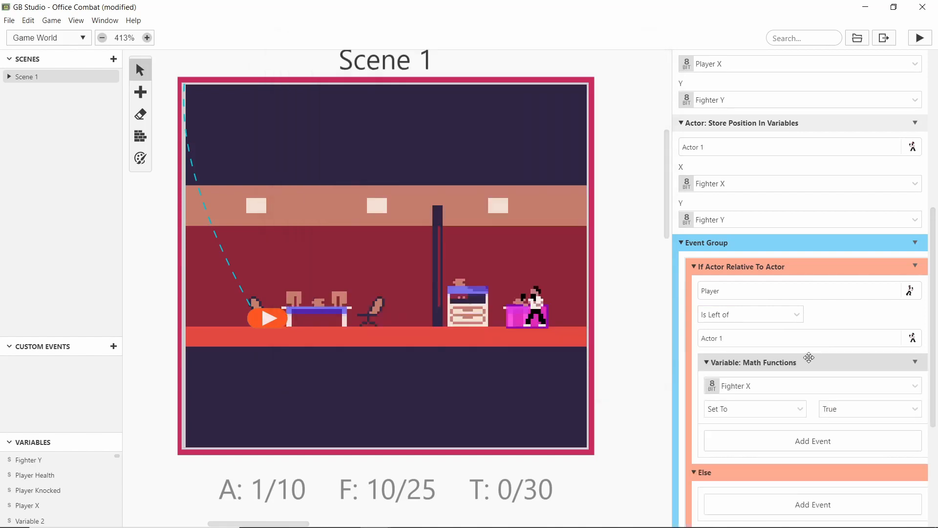
Assign Variable 5 to the new Math Functions event and rename that variable PlayerLeft.
left_click(802, 393)
scroll(779, 425, "down", 6)
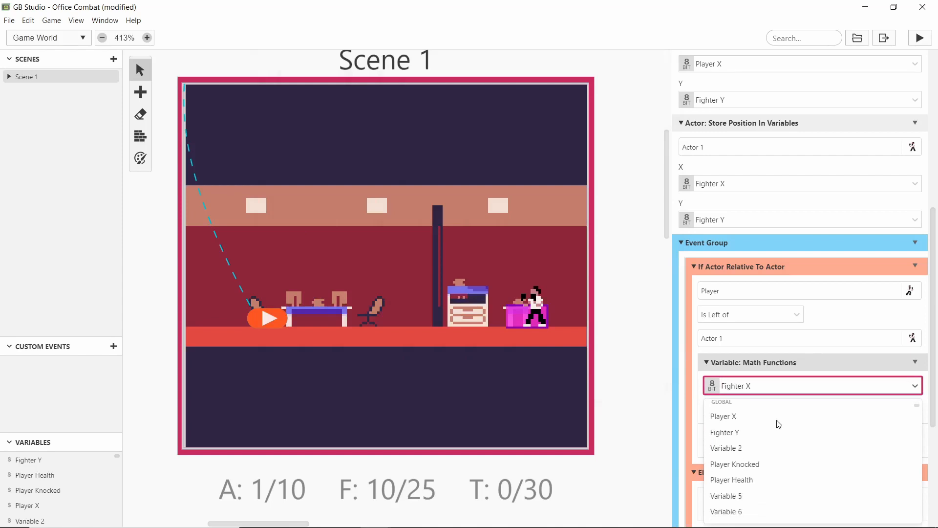
left_click(740, 473)
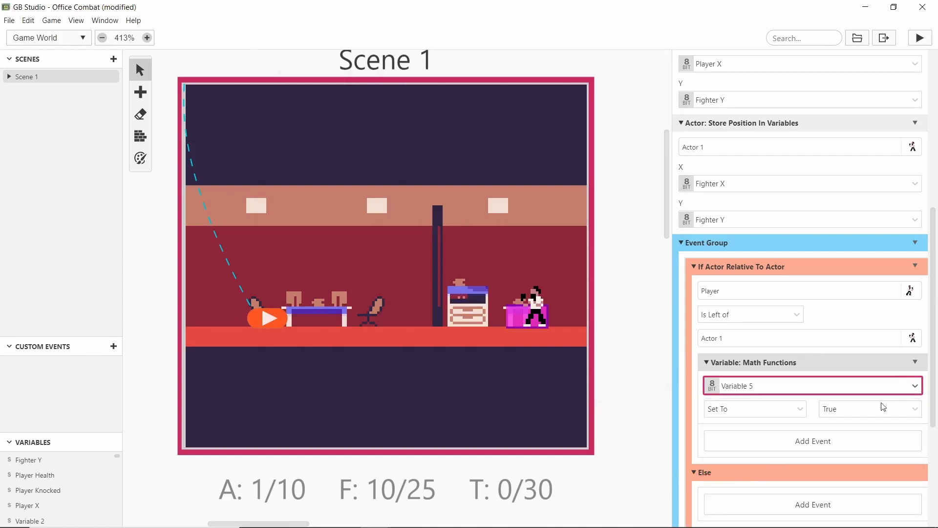
left_click(902, 386)
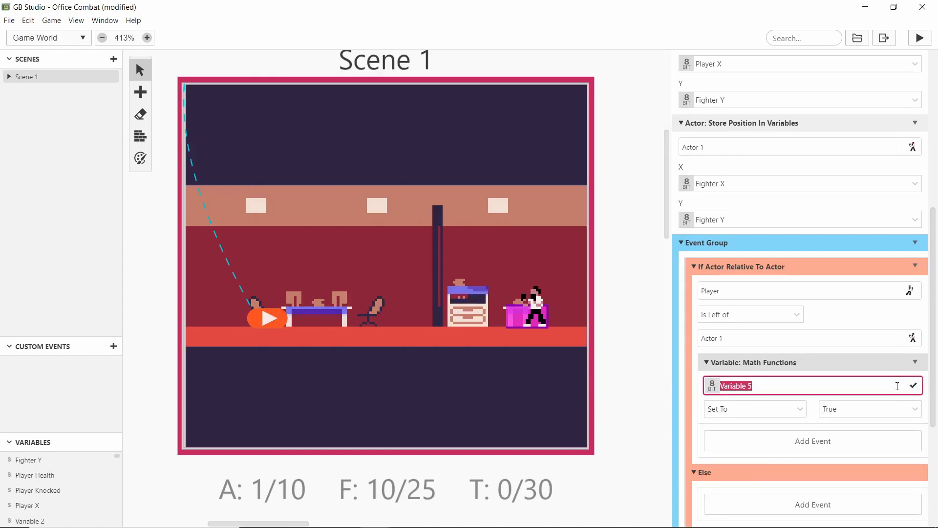
type("PlayerLeft")
key("Return")
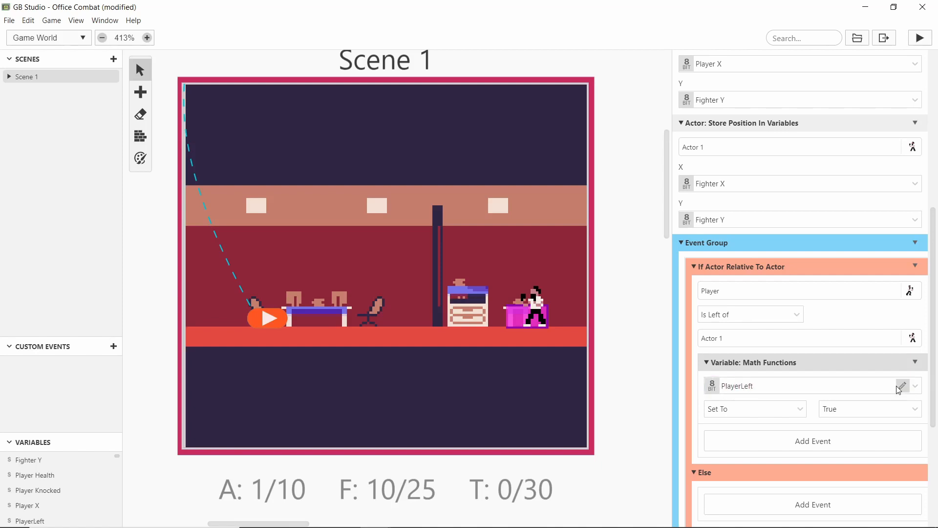
Copy the PlayerLeft Math Functions event into the Else branch and make the copy set PlayerLeft to False.
scroll(815, 369, "down", 3)
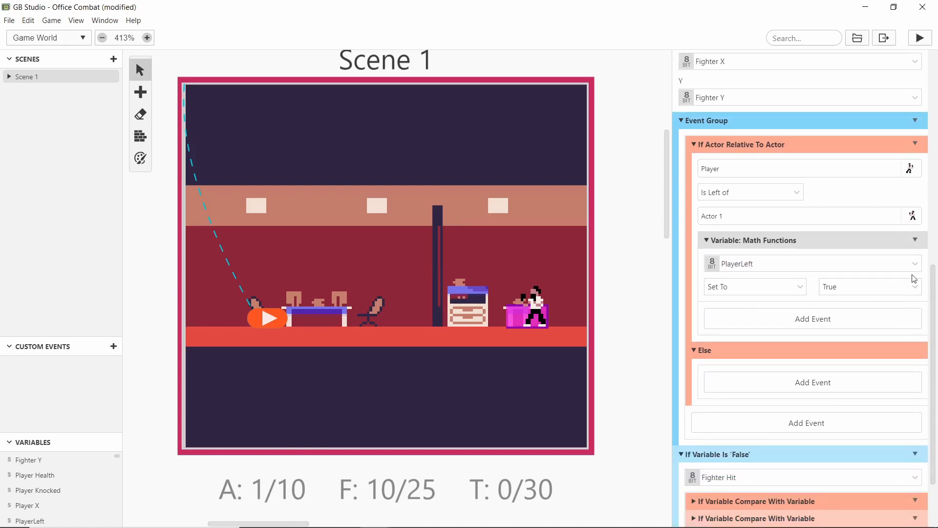
left_click(914, 239)
left_click(869, 296)
left_click(777, 383, "alt")
scroll(784, 379, "down", 2)
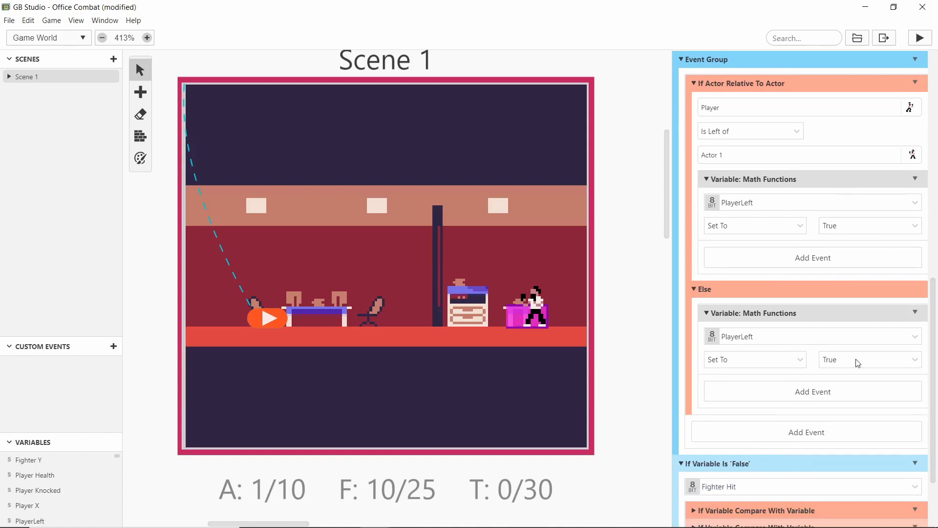
left_click(855, 360)
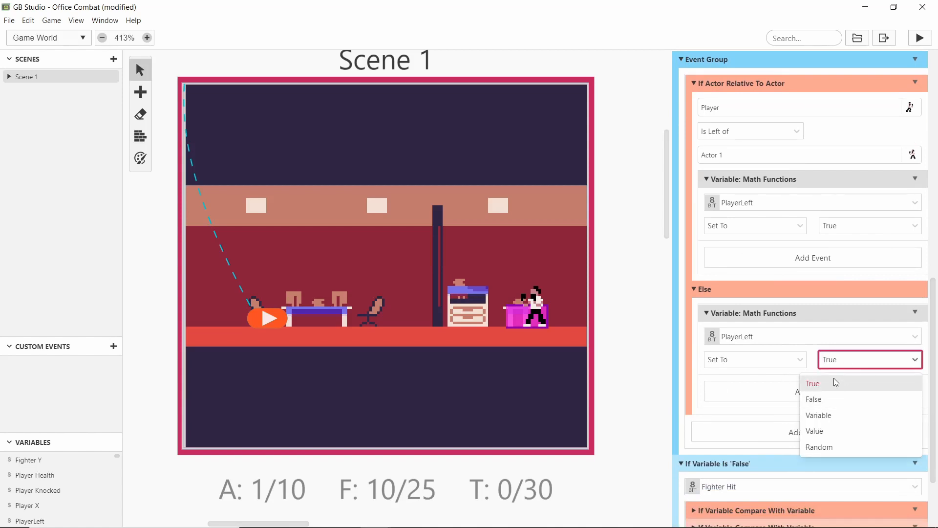
left_click(833, 398)
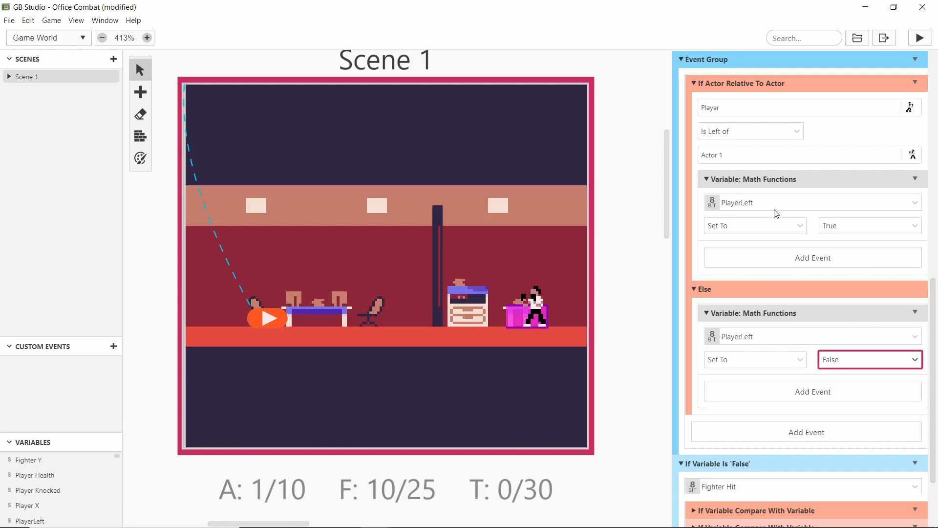
Rename the PlayerLeft variable to PlayerFacingRight.
left_click(895, 202)
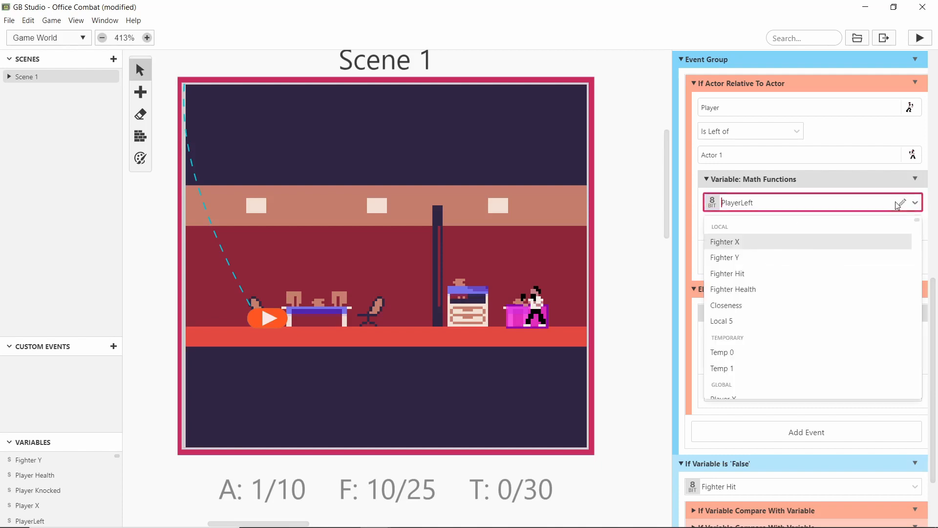
left_click(902, 201)
left_click(753, 202)
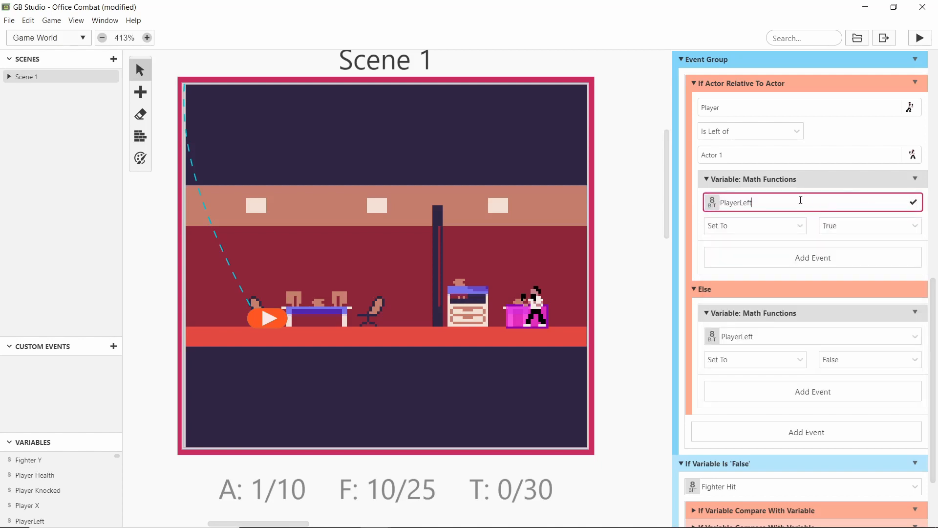
mouse_move(753, 202)
left_mouse_down()
mouse_move(729, 201)
mouse_move(740, 197)
left_mouse_up()
type("FacingRig")
key("Return")
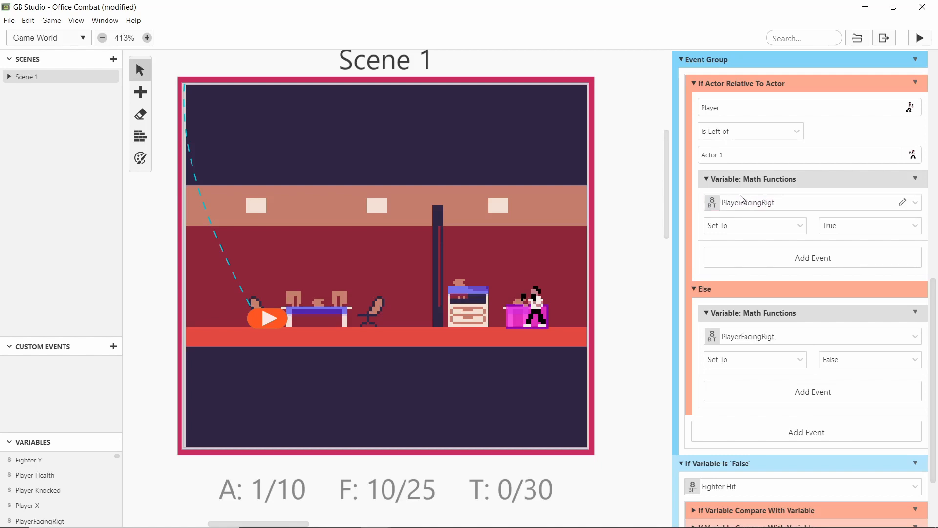
left_click(902, 202)
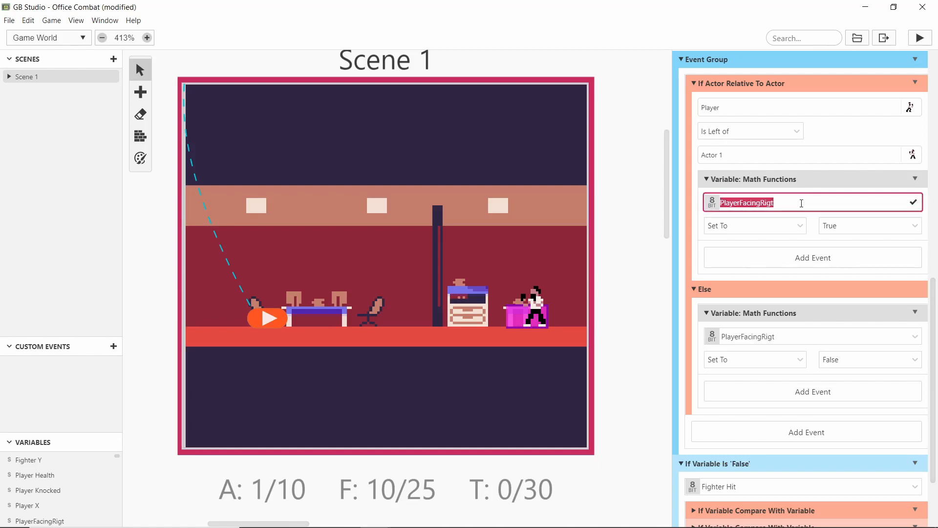
left_click(772, 202)
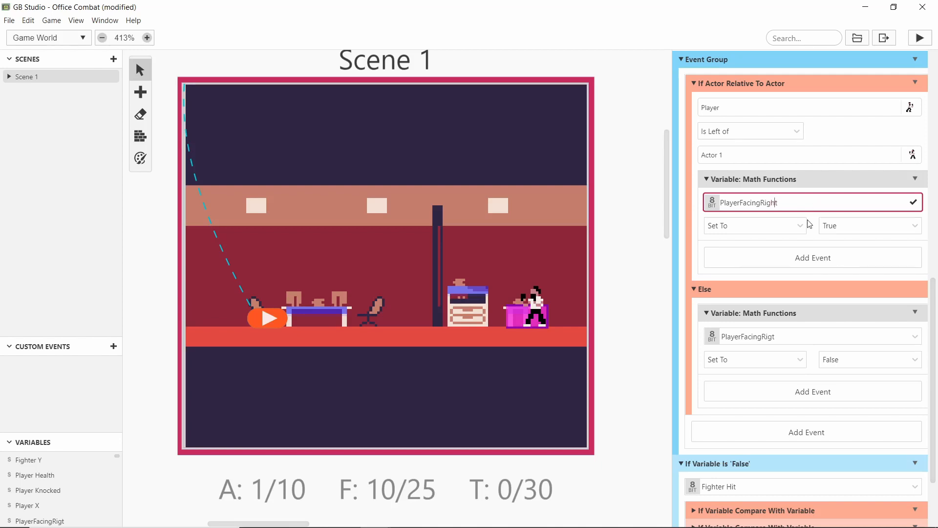
type("h")
key("Return")
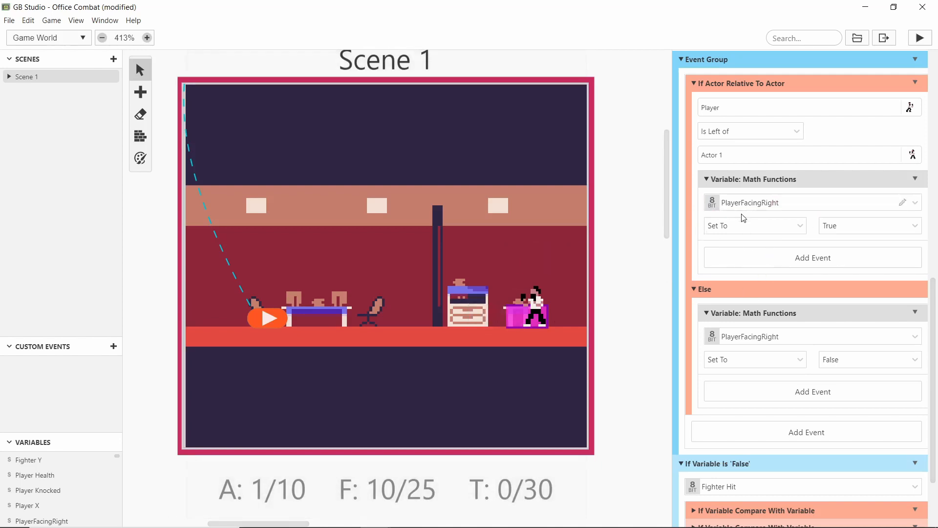
Examine Actor 1's update script, including the player-position check and the nested comparison, attack and movement events under the Fighter Hit condition.
scroll(743, 218, "up", 3)
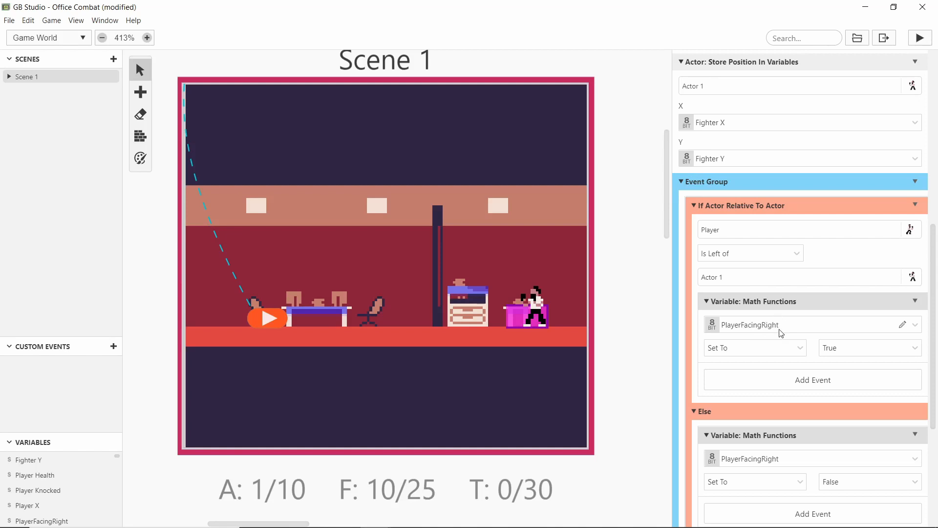
scroll(841, 342, "down", 5)
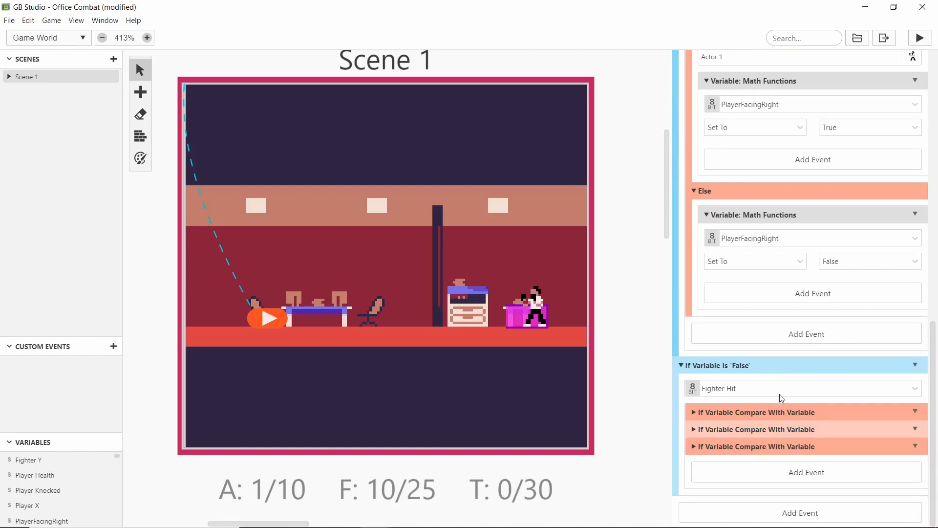
left_click(778, 412)
scroll(777, 412, "down", 6)
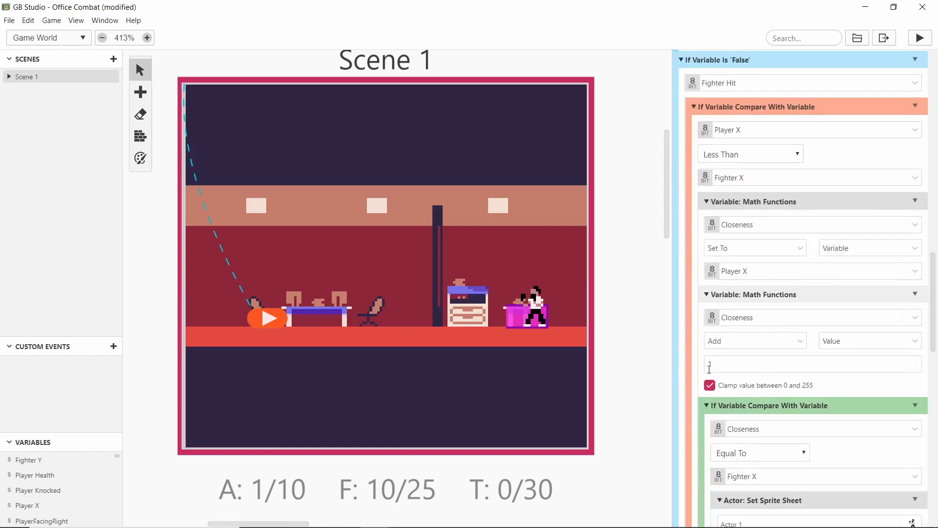
scroll(709, 369, "down", 4)
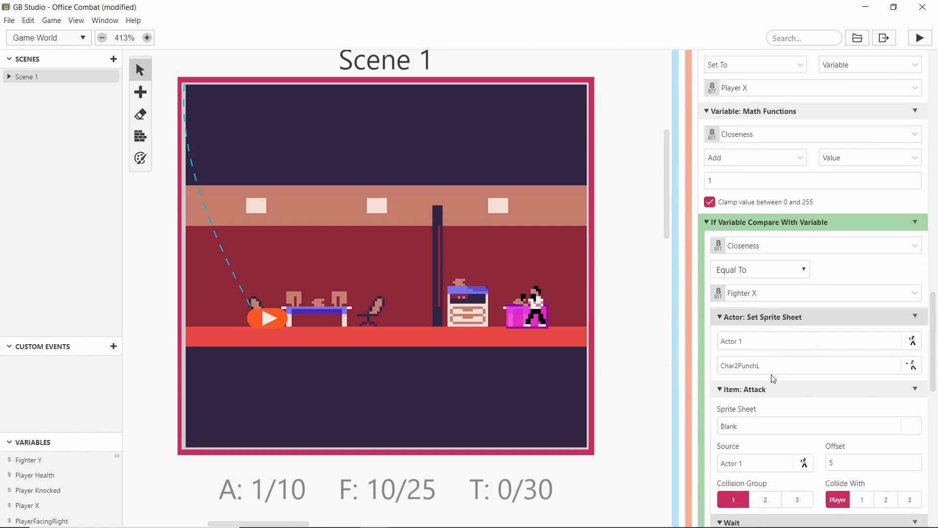
scroll(773, 379, "up", 6)
scroll(773, 378, "down", 12)
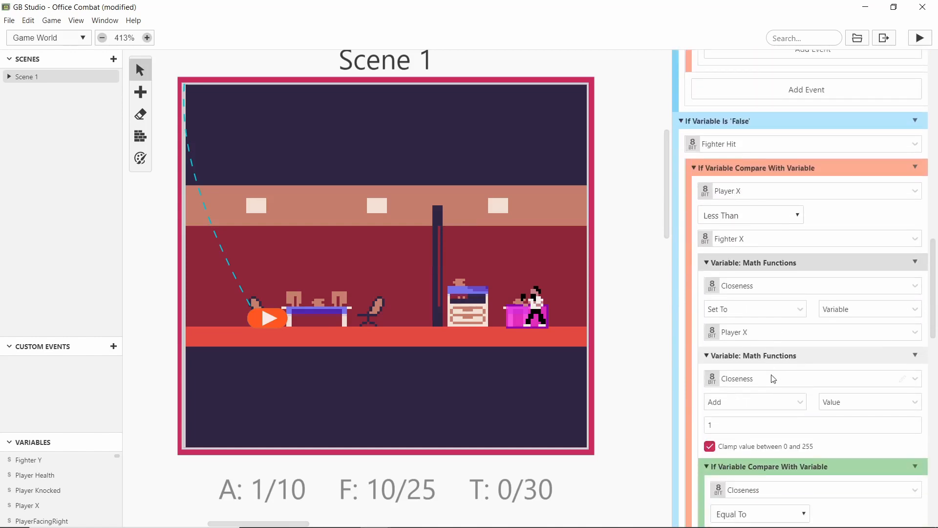
scroll(774, 327, "down", 5)
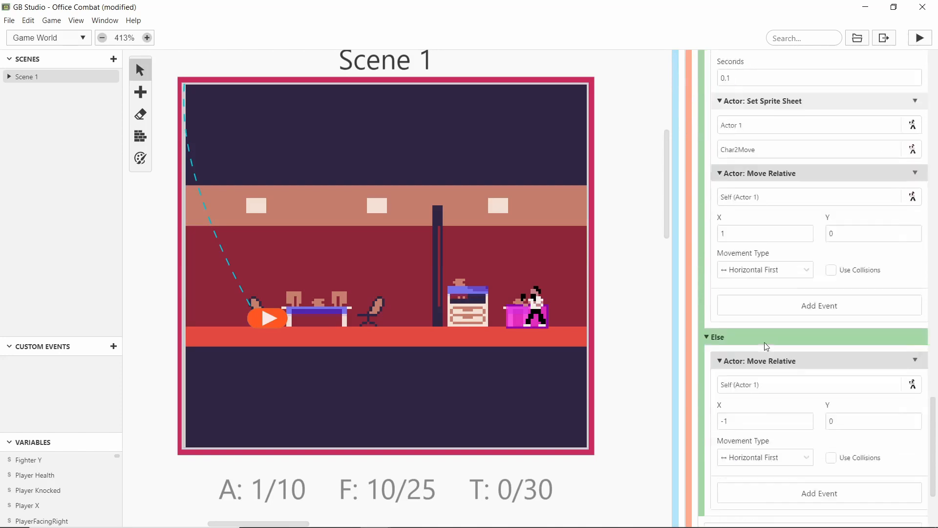
scroll(774, 341, "up", 10)
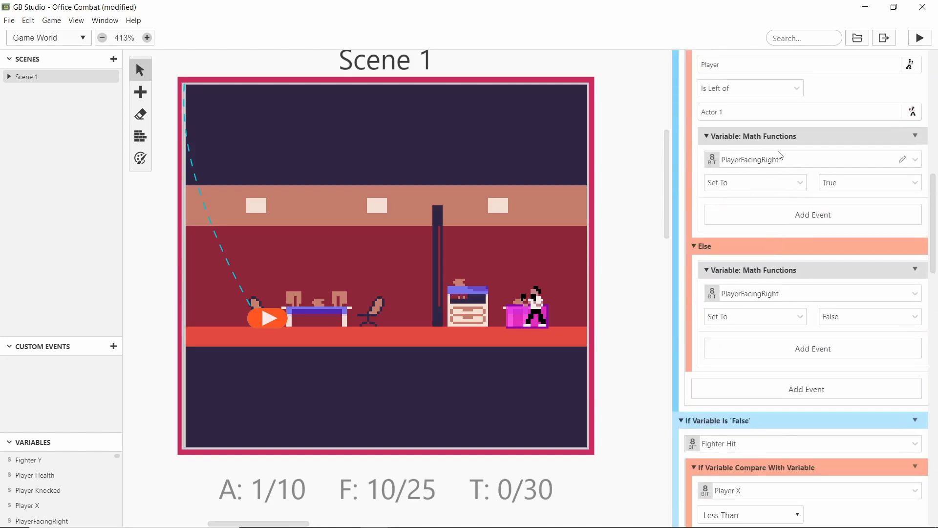
scroll(801, 191, "down", 1)
scroll(802, 196, "down", 6)
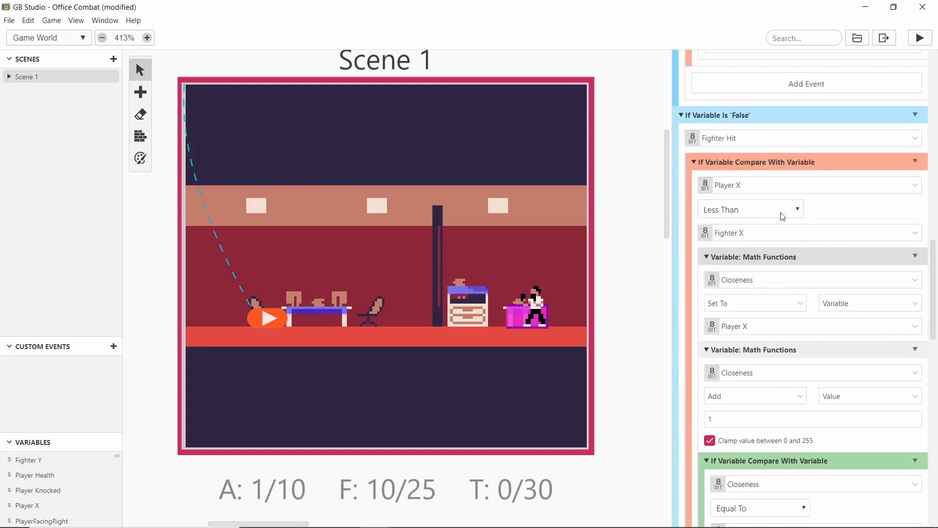
scroll(782, 210, "down", 3)
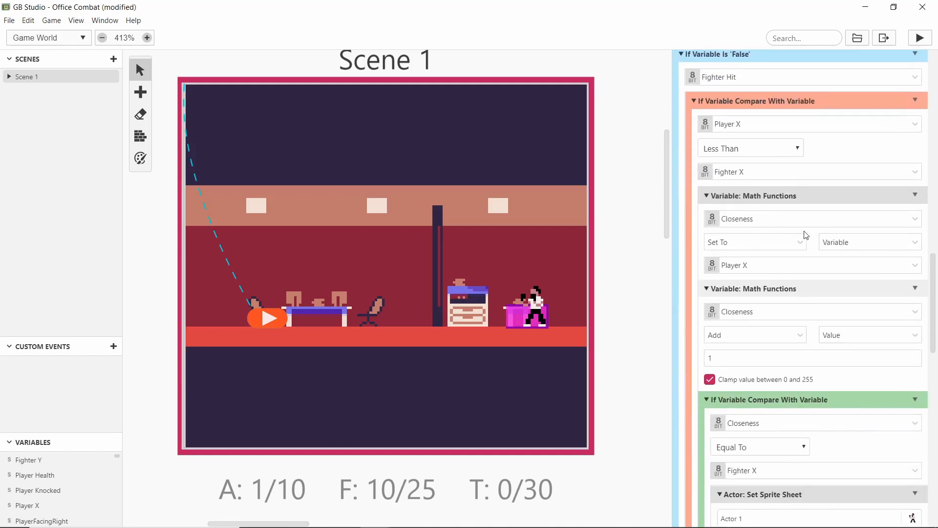
scroll(781, 245, "up", 10)
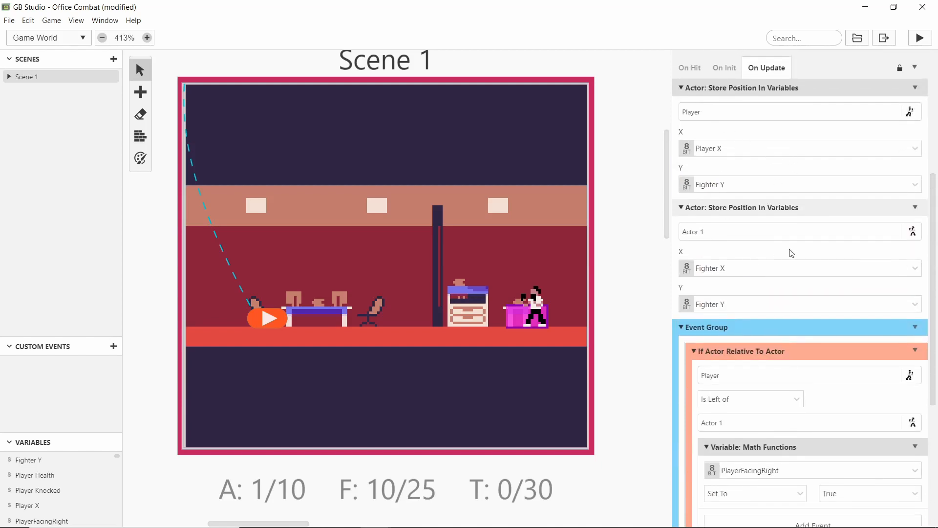
Move the Fighter Hit 'If Variable Is False' block into the Is Left of branch, below the event setting PlayerFacingRight to True, and collapse it.
scroll(756, 290, "down", 5)
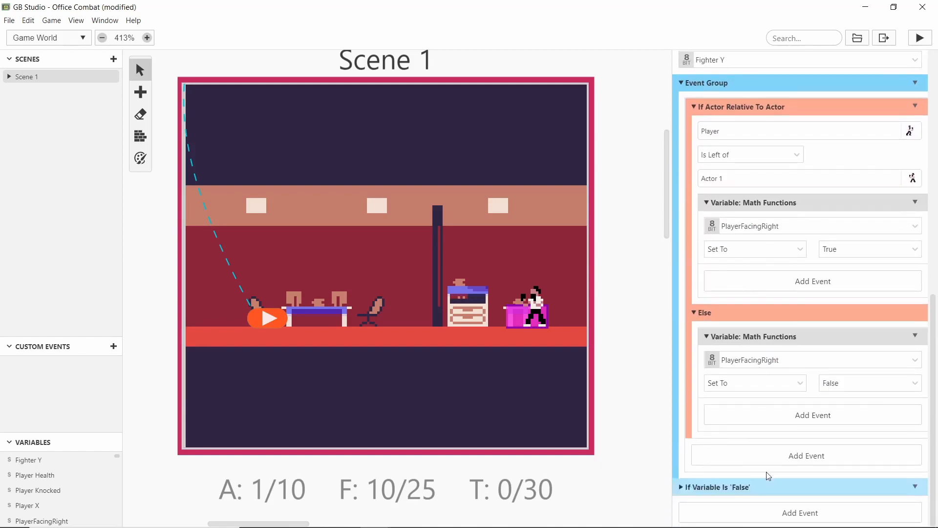
left_click_drag(767, 487, 769, 272)
left_click(762, 271)
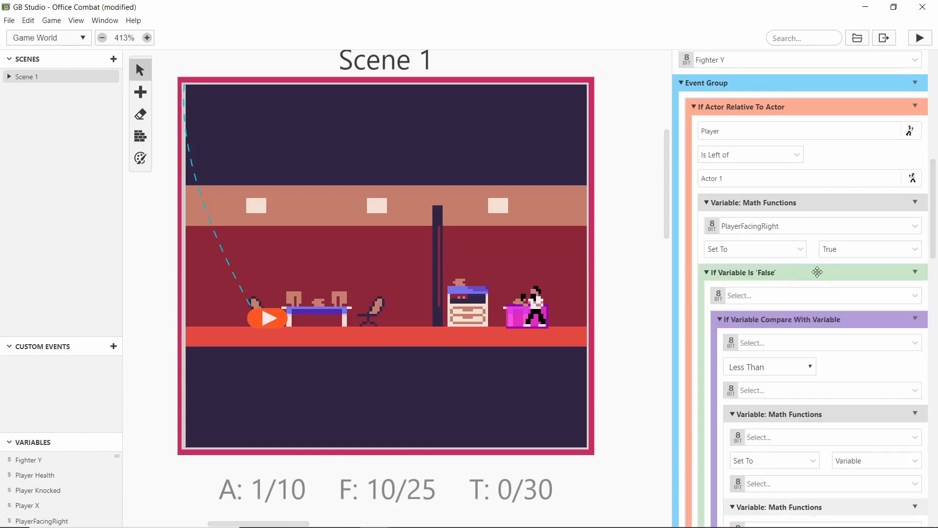
left_click(793, 270)
Copy the Fighter Hit condition block and place the duplicate in the Else branch, below the event setting PlayerFacingRight to False.
left_click(915, 272)
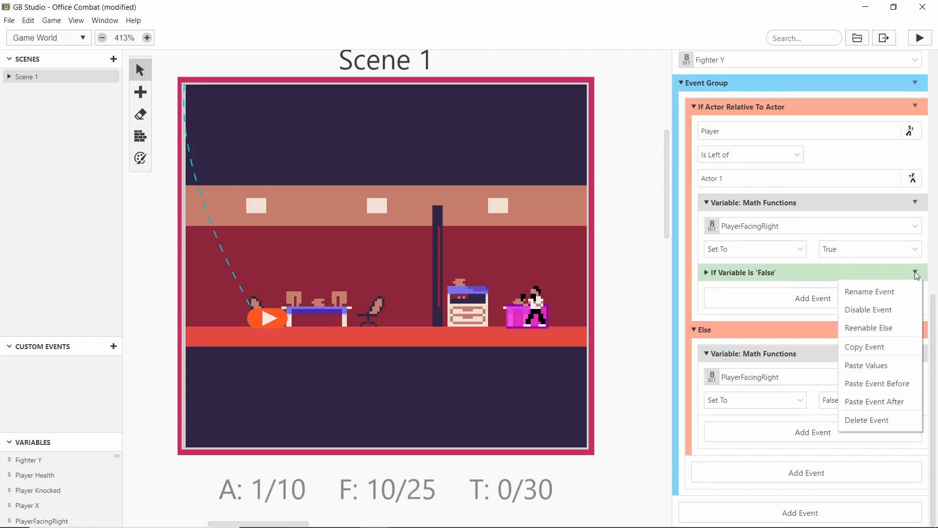
left_click(864, 347)
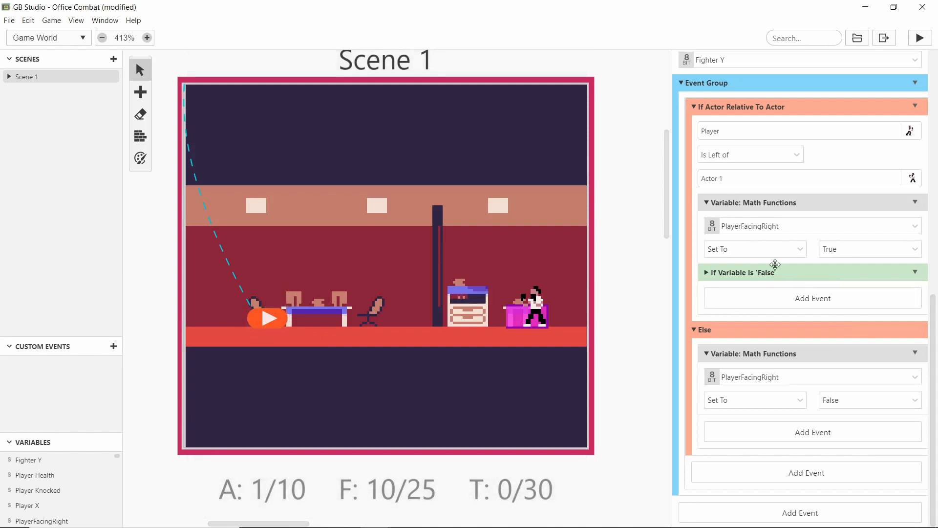
left_click_drag(775, 265, 779, 419)
scroll(801, 343, "down", 1)
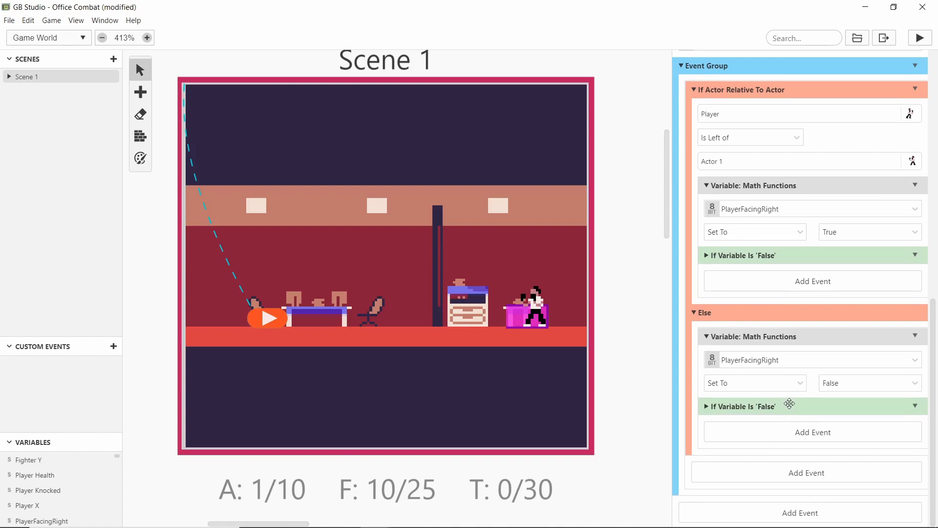
In the Else branch's Fighter Hit block, set the comparison between Player X and Fighter X to Greater Than.
left_click(789, 403)
scroll(797, 388, "down", 3)
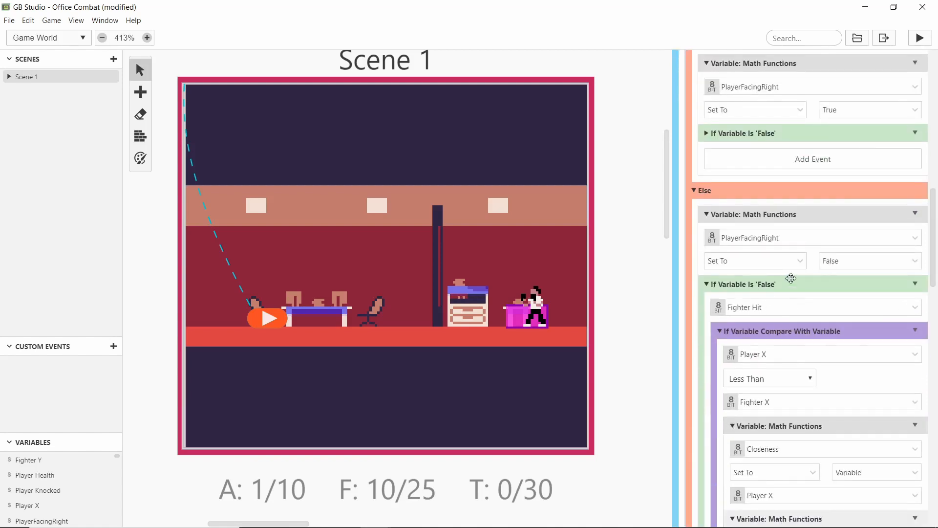
scroll(791, 252, "up", 1)
scroll(805, 310, "down", 3)
scroll(794, 293, "down", 1)
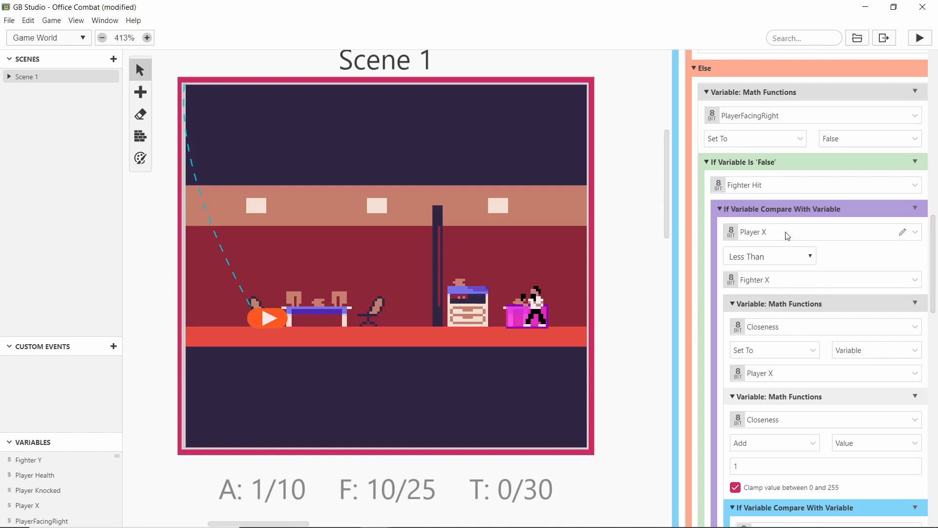
left_click(771, 257)
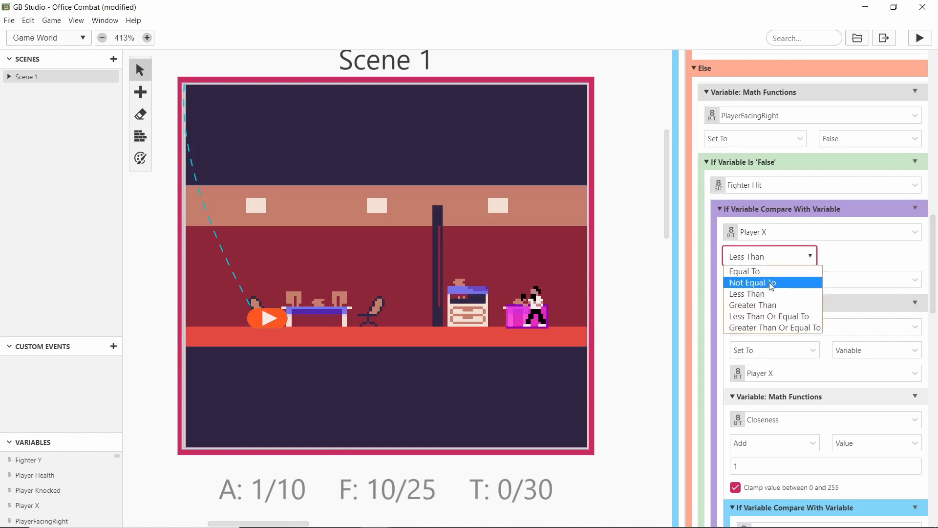
left_click(765, 305)
Review the actor-relative condition and compare its Is Left of branch with the Else branch's Player X comparison.
scroll(781, 252, "down", 2)
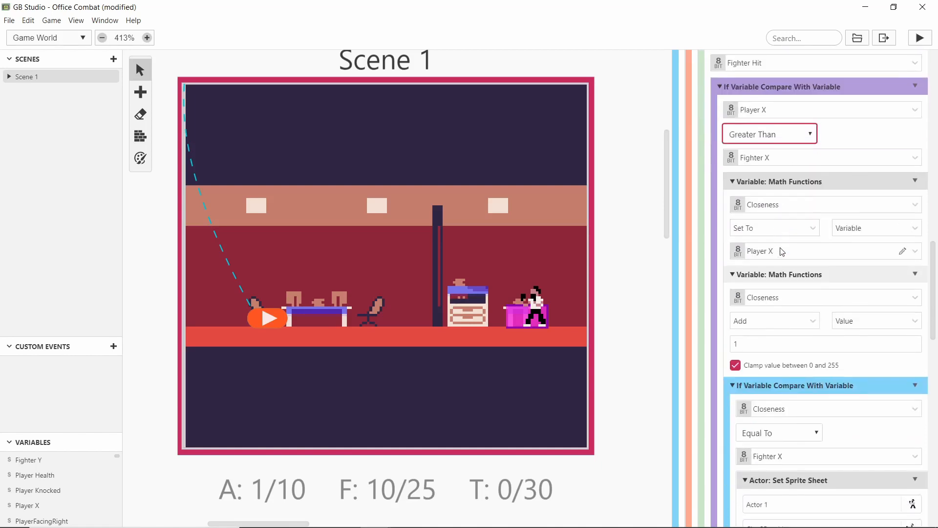
scroll(782, 252, "up", 3)
scroll(743, 315, "up", 1)
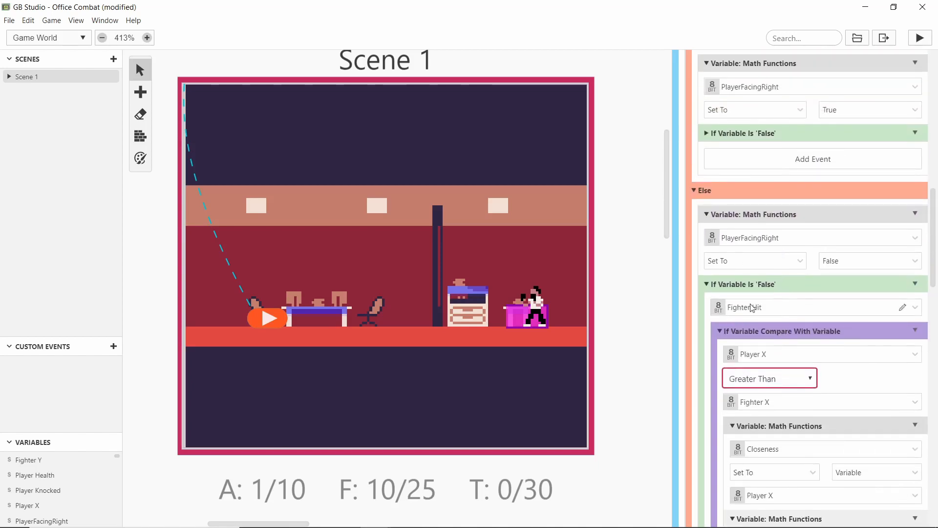
scroll(750, 306, "up", 2)
scroll(751, 307, "up", 2)
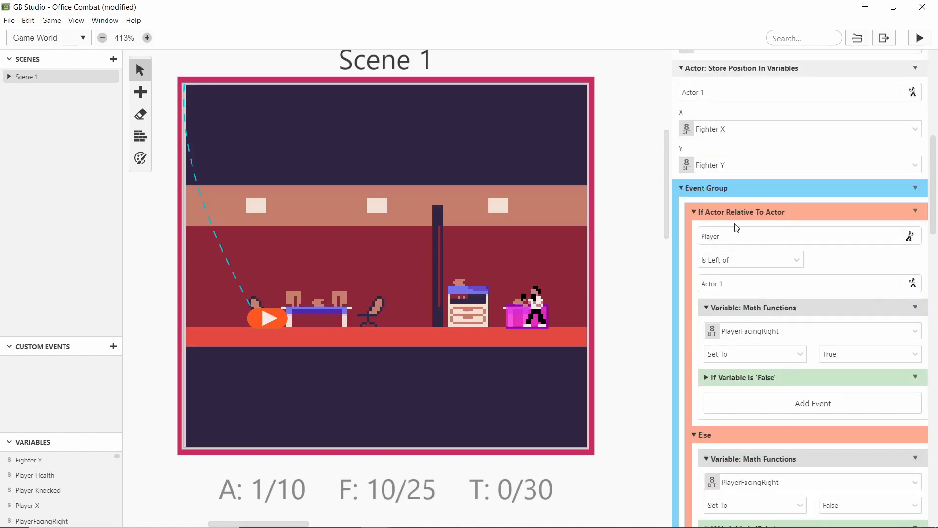
scroll(726, 193, "up", 1)
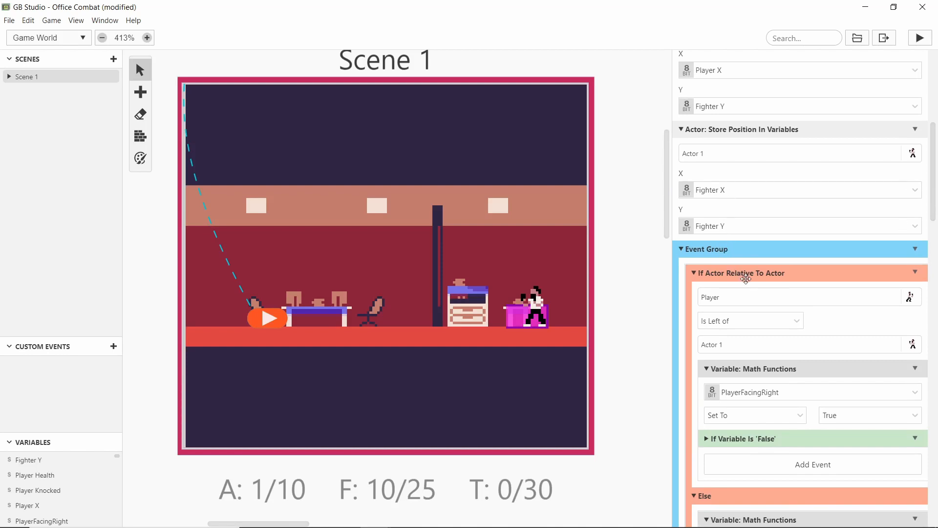
scroll(752, 293, "down", 8)
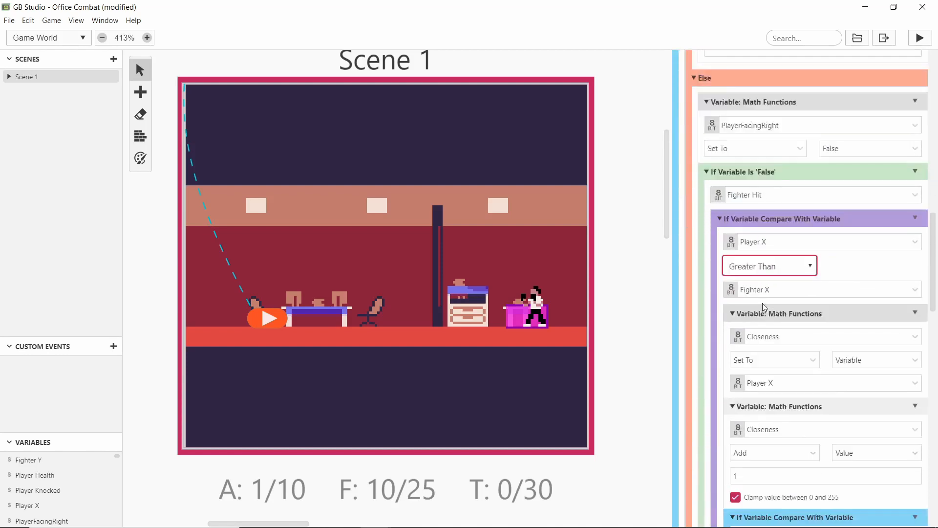
Examine Actor 1's On Hit script for Group 1, covering the health check, hit sprite, relative movement, wait and Fighter Hit reset.
scroll(768, 191, "down", 5)
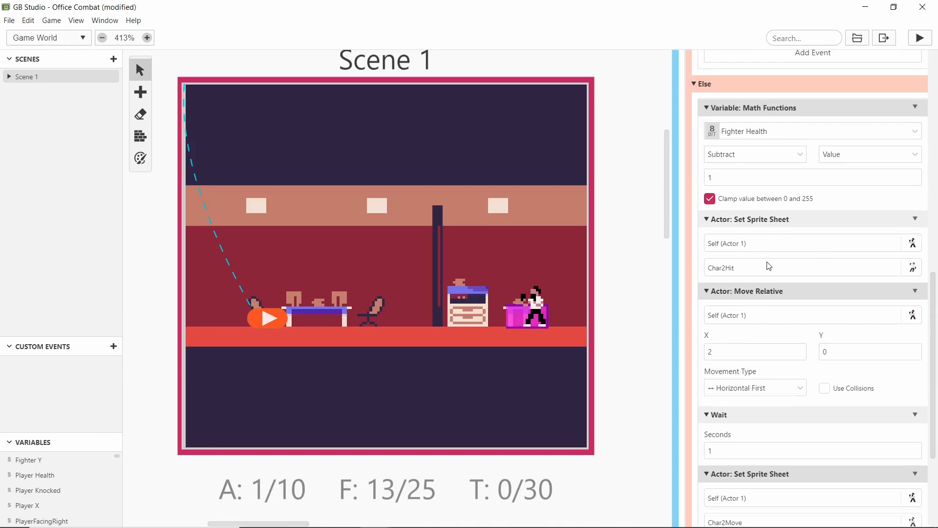
scroll(769, 266, "up", 9)
scroll(764, 244, "down", 4)
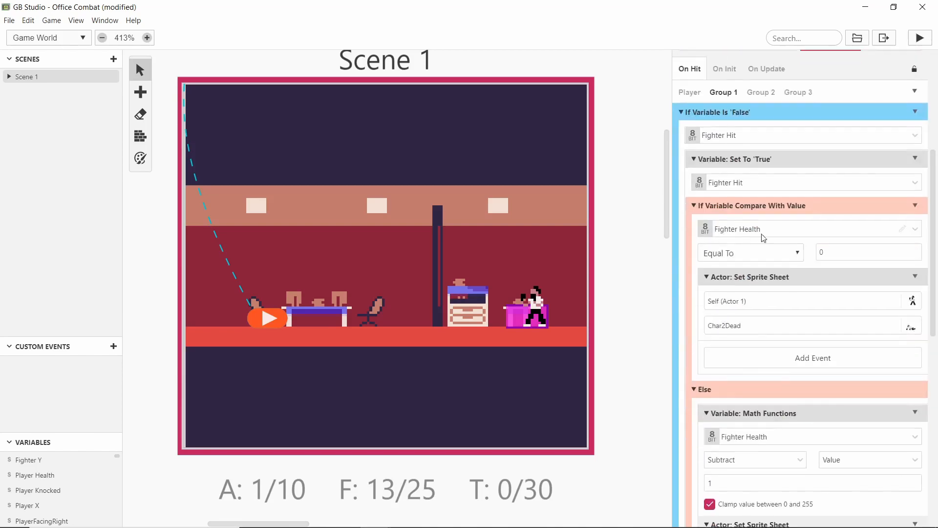
scroll(830, 313, "down", 1)
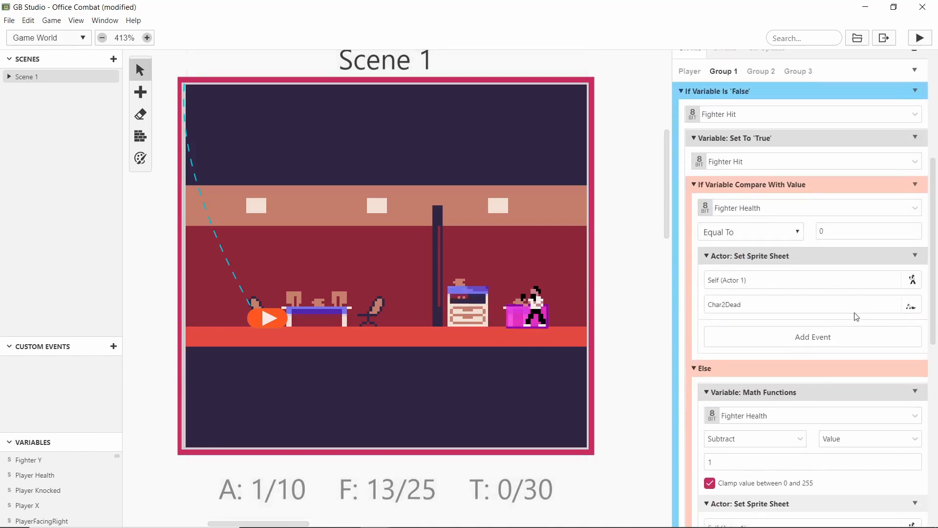
scroll(830, 312, "down", 5)
scroll(786, 326, "down", 1)
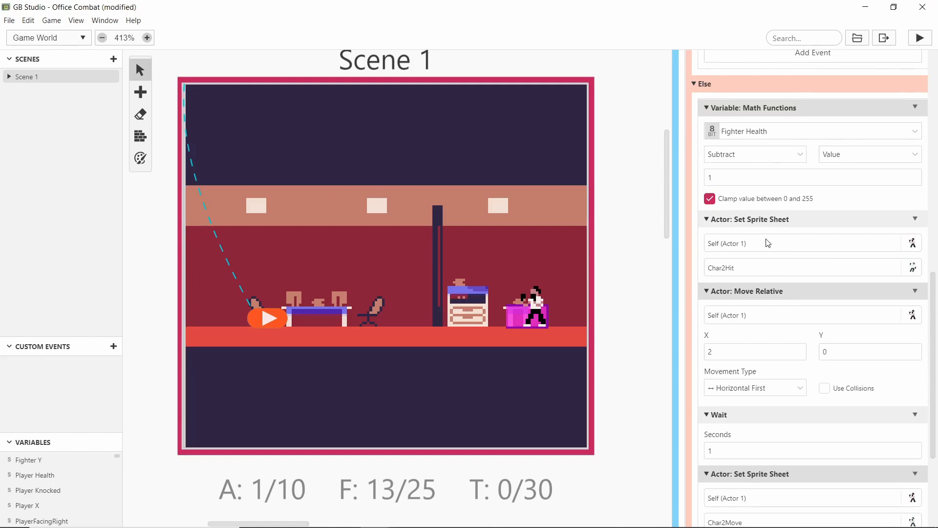
scroll(768, 243, "down", 4)
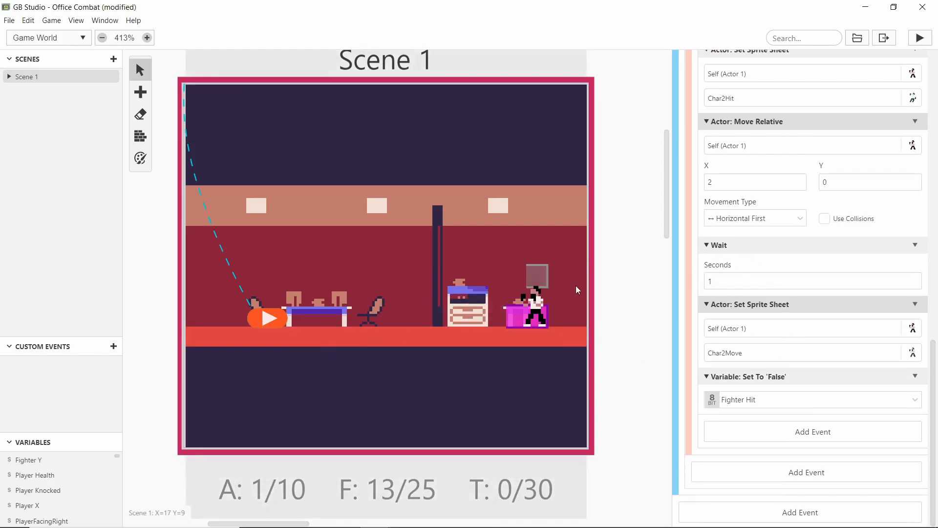
scroll(829, 345, "up", 4)
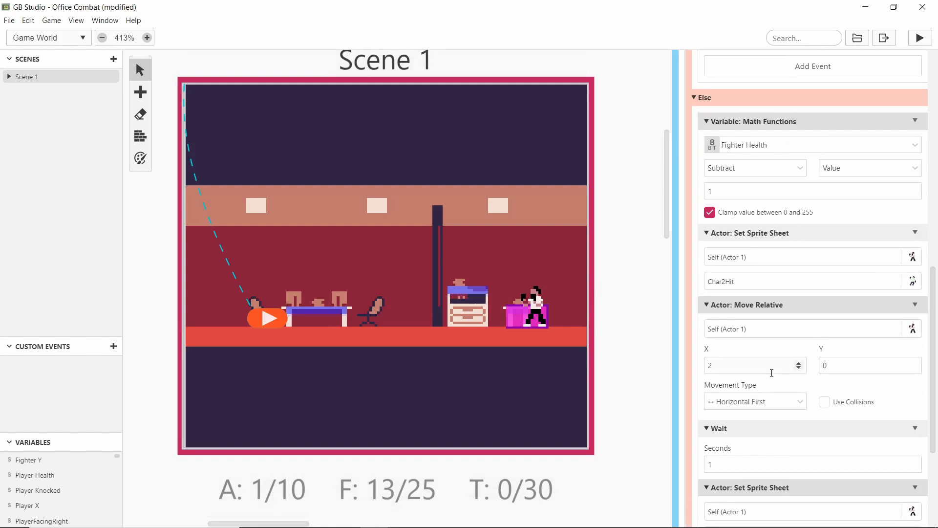
Add a PlayerFacingRight true condition below the Fighter Health subtraction and move the Char2Hit sprite change and relative movement into its True branch.
scroll(771, 373, "down", 4)
left_click(777, 474, "alt")
left_click_drag(777, 457, 826, 164)
scroll(799, 203, "down", 3)
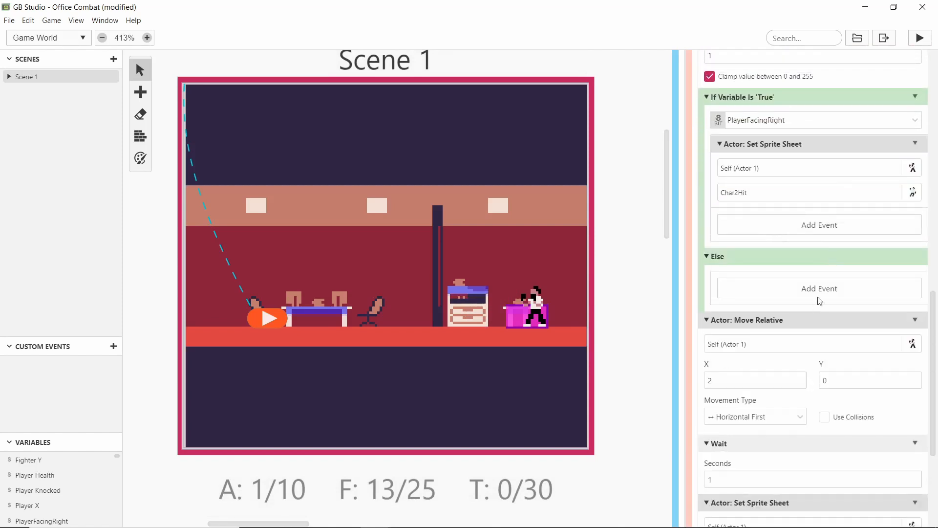
left_click_drag(813, 319, 834, 209)
scroll(831, 212, "down", 1)
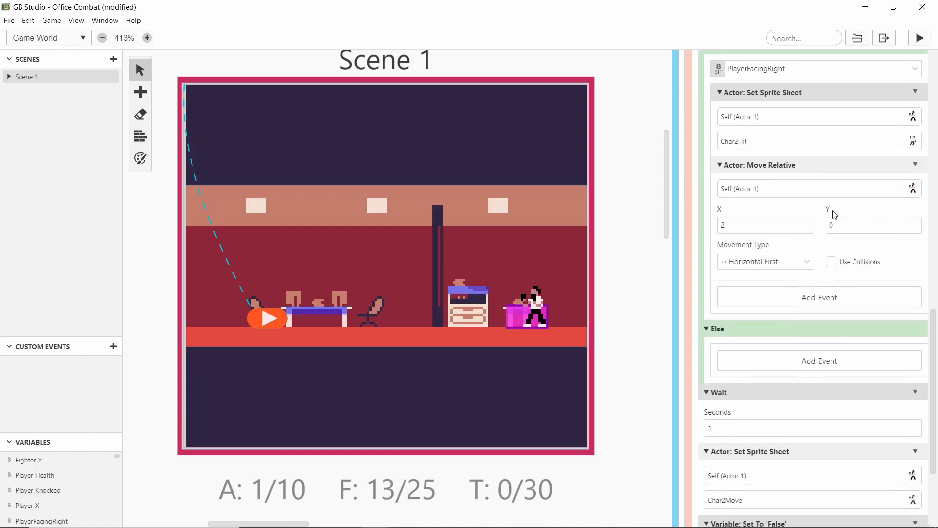
Fill the Else branch with sprite Char2Hit2 and relative movement X -2, and wrap the Char2Move sprite change below the Wait in a PlayerFacingRight condition.
scroll(785, 198, "down", 3)
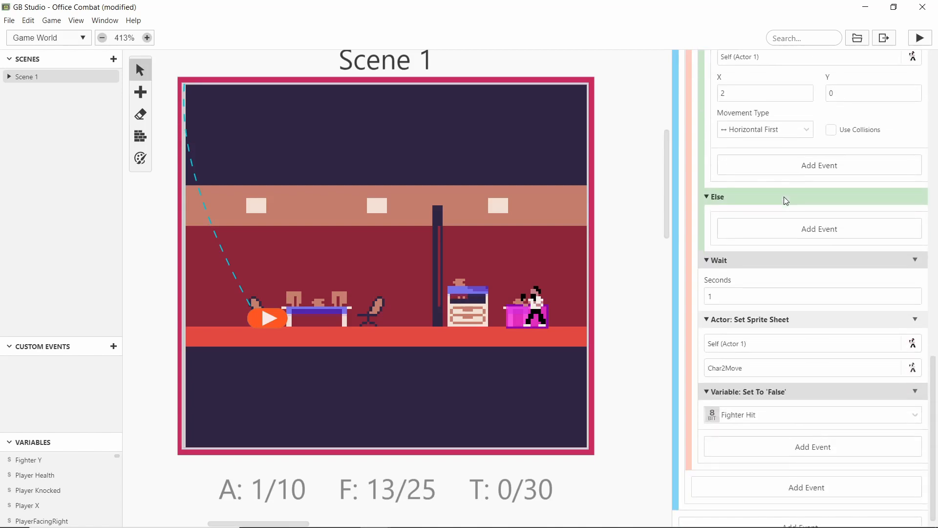
key("alt")
left_click(773, 432)
left_click_drag(775, 421, 820, 371)
left_click_drag(806, 442, 806, 361)
scroll(808, 360, "down", 3)
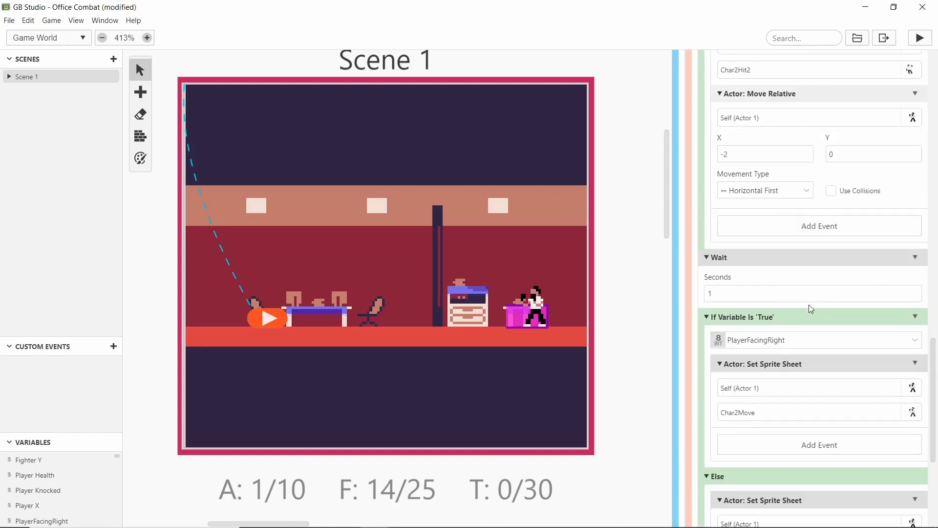
scroll(810, 307, "down", 5)
left_click(811, 312, "alt")
Review Actor 1's On Hit, On Init and On Update scripts, checking the events that depend on PlayerFacingRight.
scroll(810, 314, "up", 13)
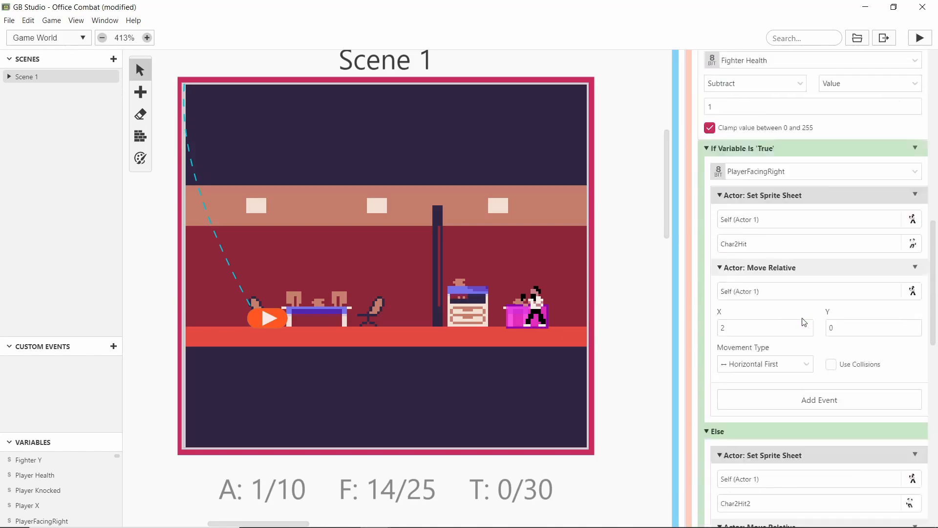
scroll(804, 322, "up", 10)
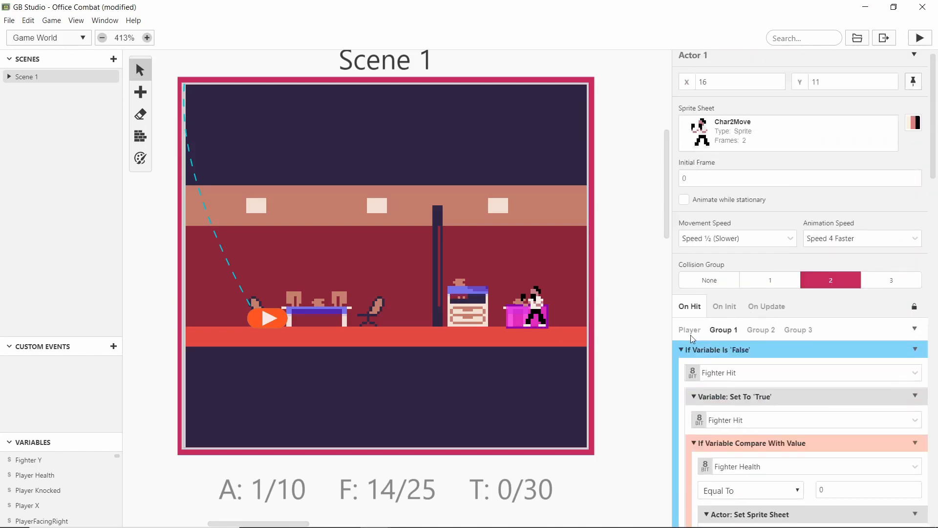
left_click(691, 334)
left_click(771, 340)
left_click(791, 339)
left_click(725, 314)
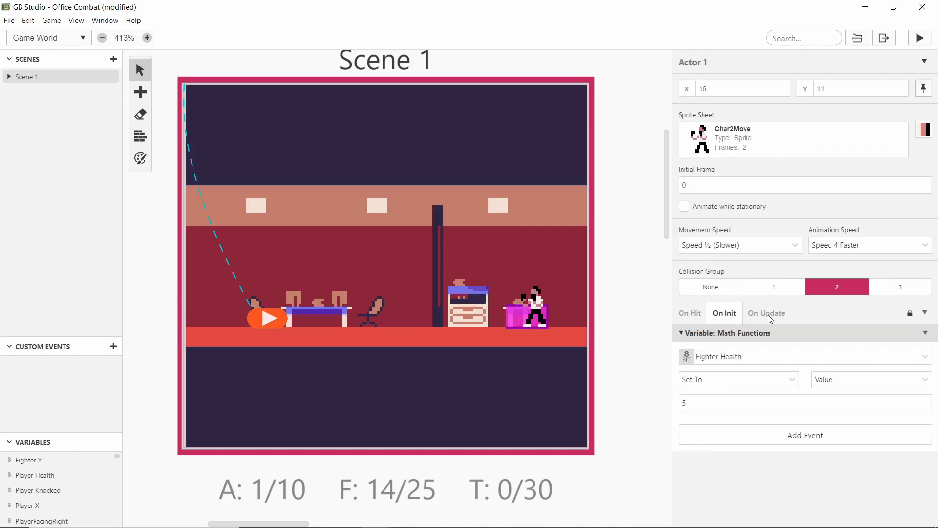
left_click(762, 315)
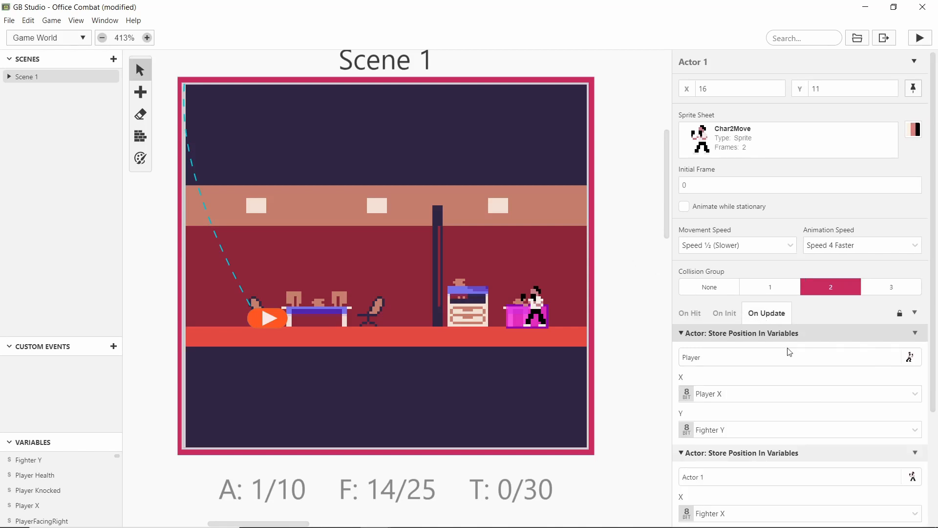
scroll(789, 352, "down", 3)
left_click(737, 443)
scroll(748, 387, "down", 7)
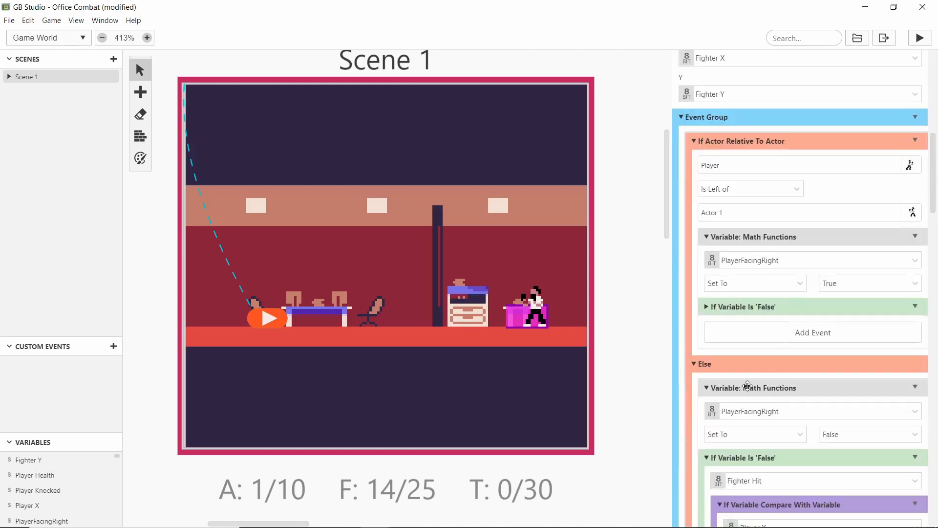
scroll(749, 342, "up", 2)
scroll(756, 202, "down", 1)
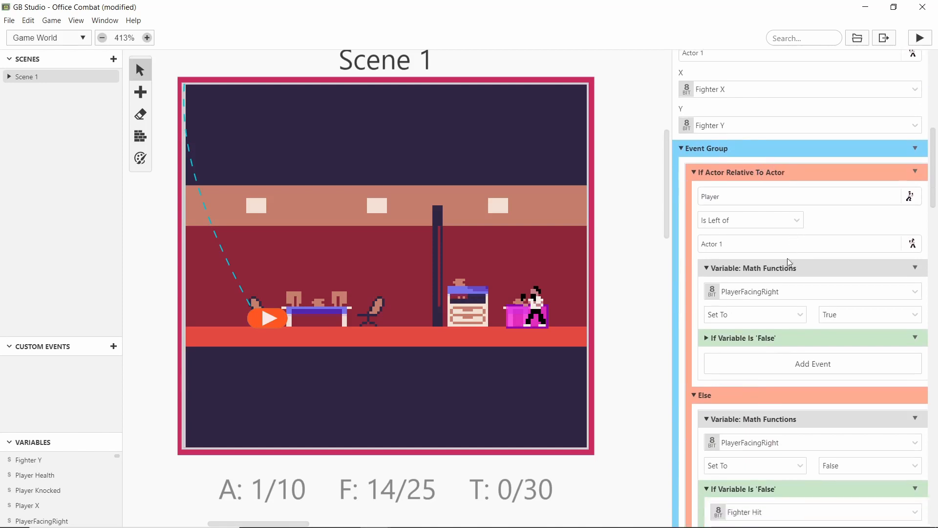
scroll(779, 168, "down", 3)
scroll(751, 176, "up", 2)
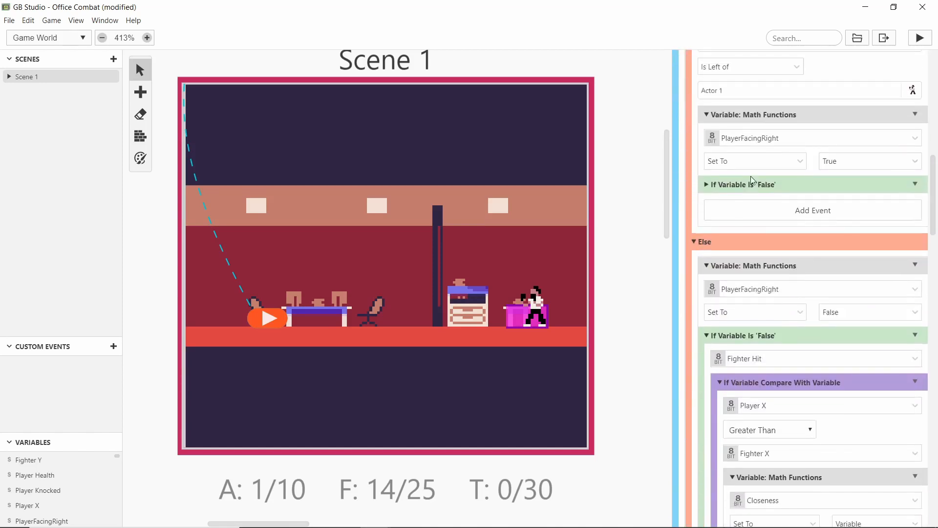
Run the game and test the enemy fighter's movement and attacks with the player on either side of him.
left_click(918, 37)
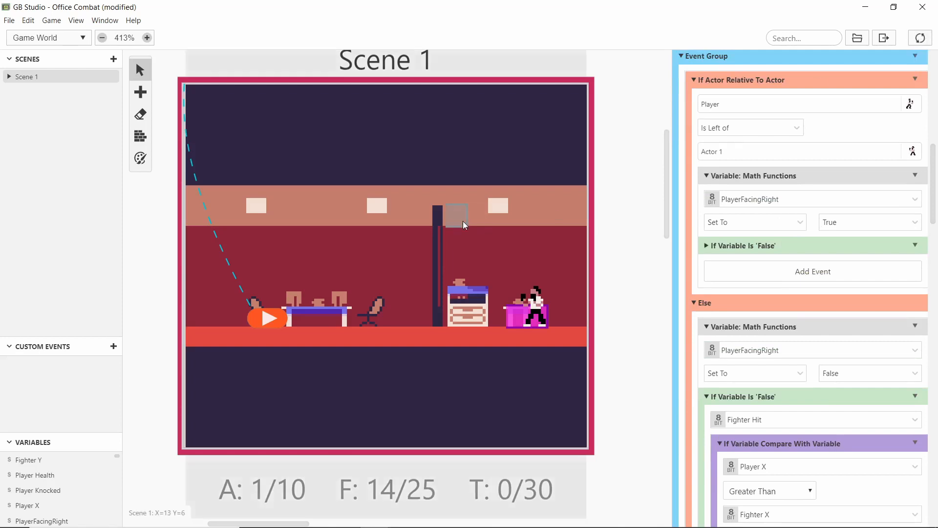
key("Right")
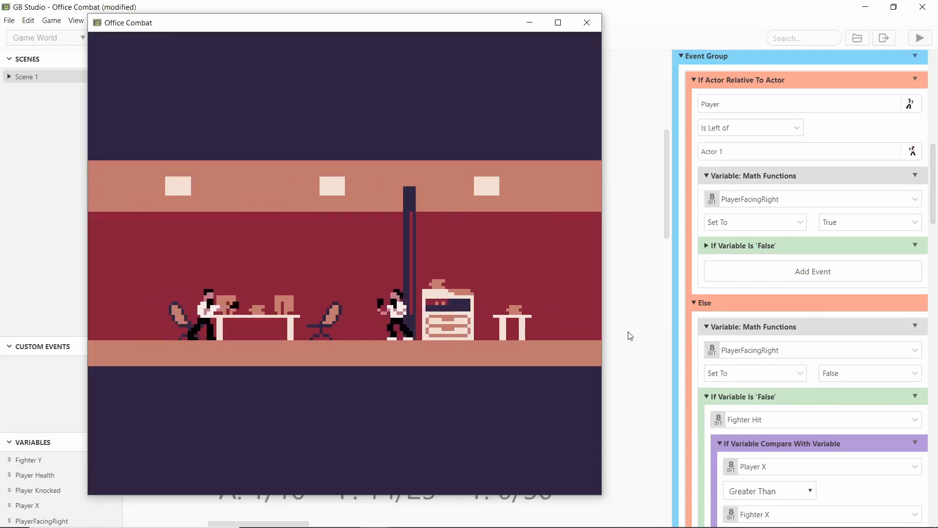
key("Left")
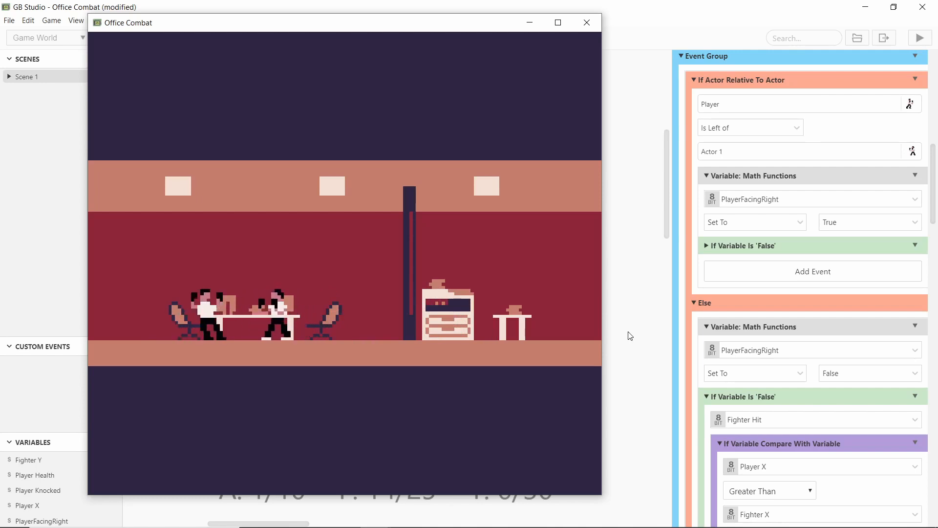
key("Left")
key("Right")
key("x")
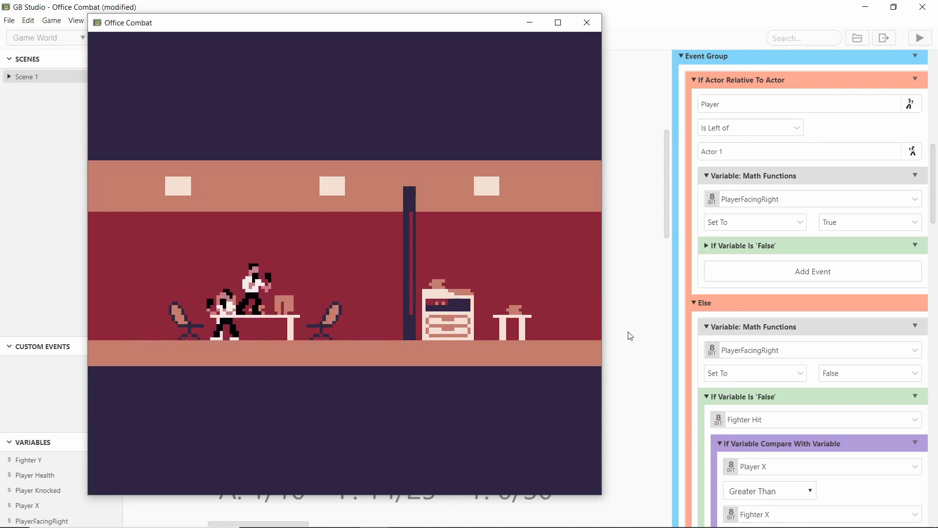
key("Left")
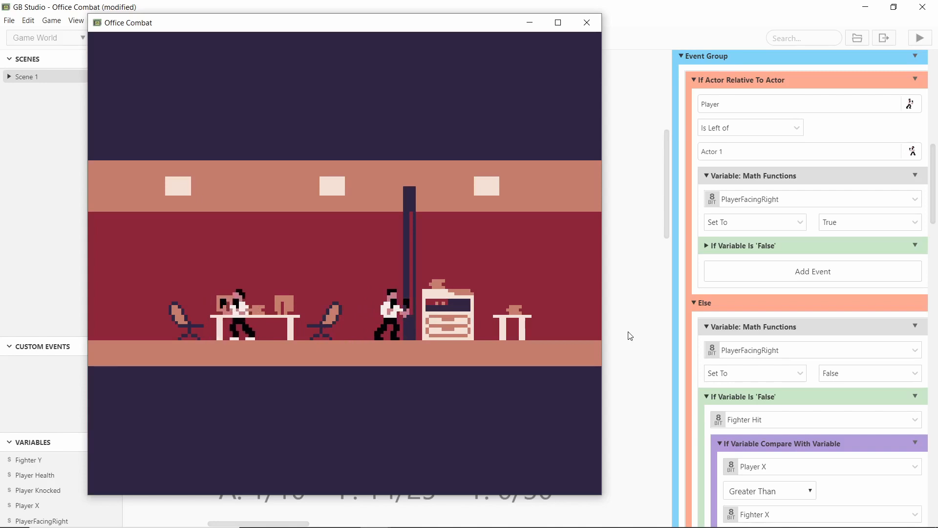
key("Right")
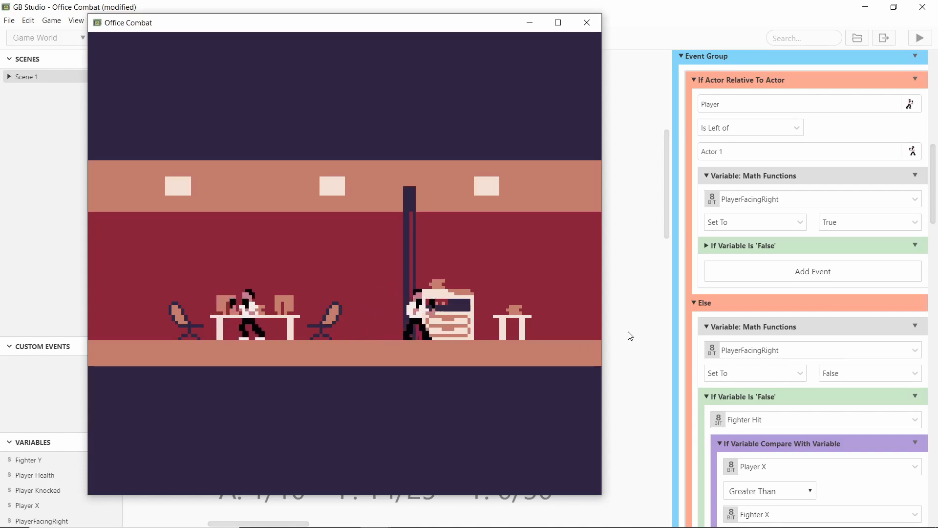
key("Left")
key("Right")
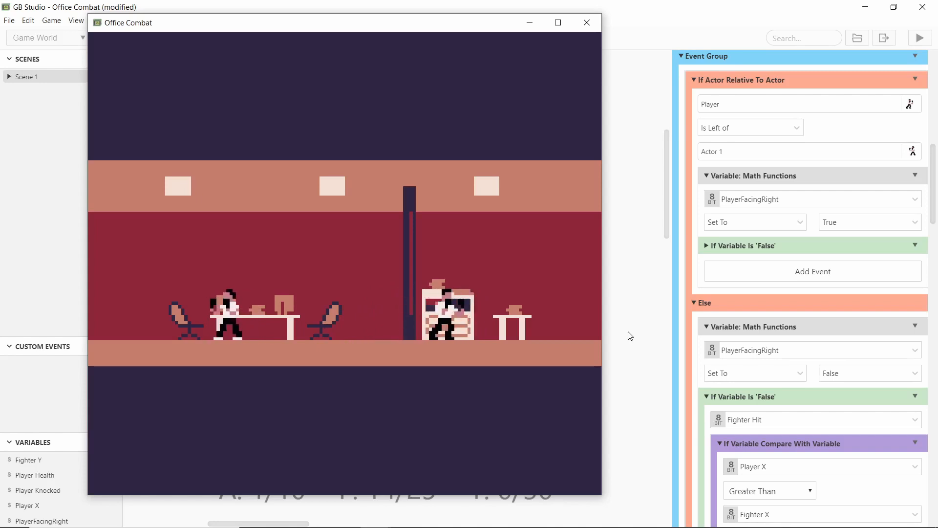
Examine the On Update script's stored positions, actor-relative condition and Else branch comparison of Player X with Fighter X.
scroll(770, 215, "up", 5)
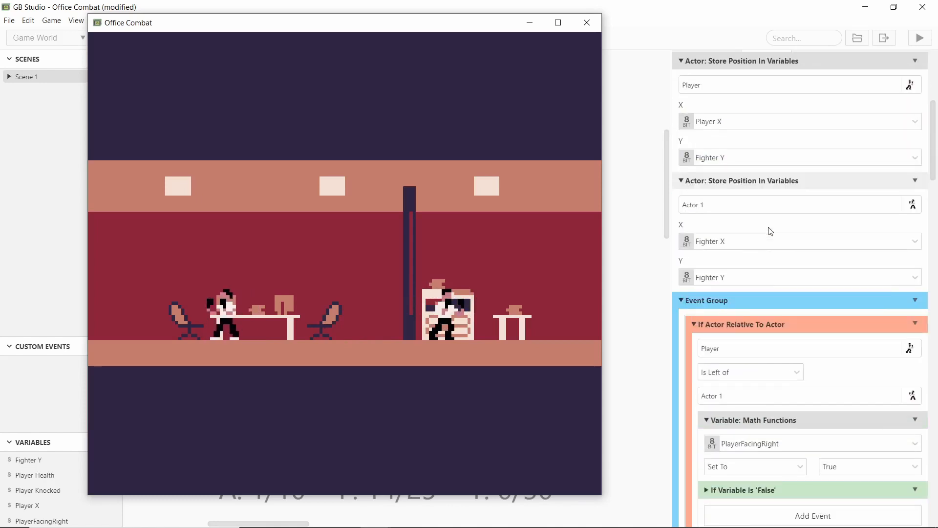
scroll(771, 231, "down", 2)
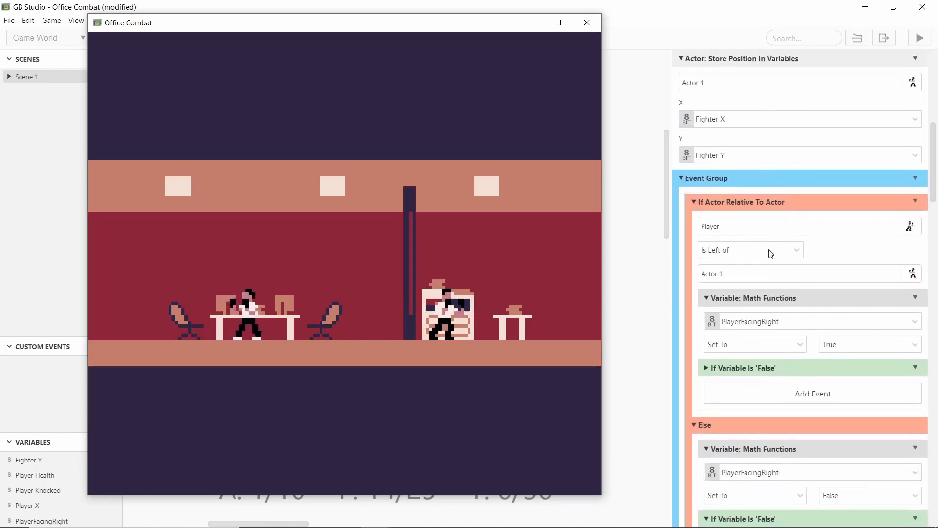
scroll(723, 261, "down", 4)
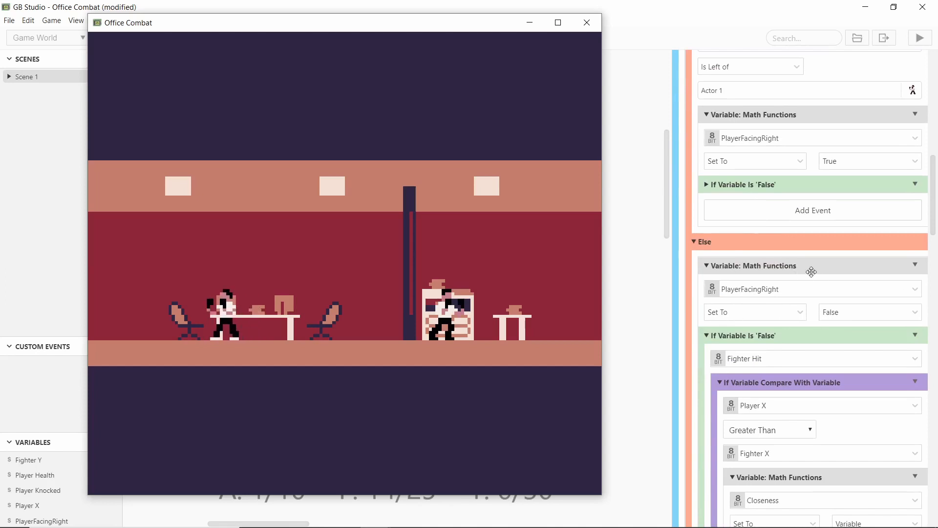
scroll(811, 271, "down", 3)
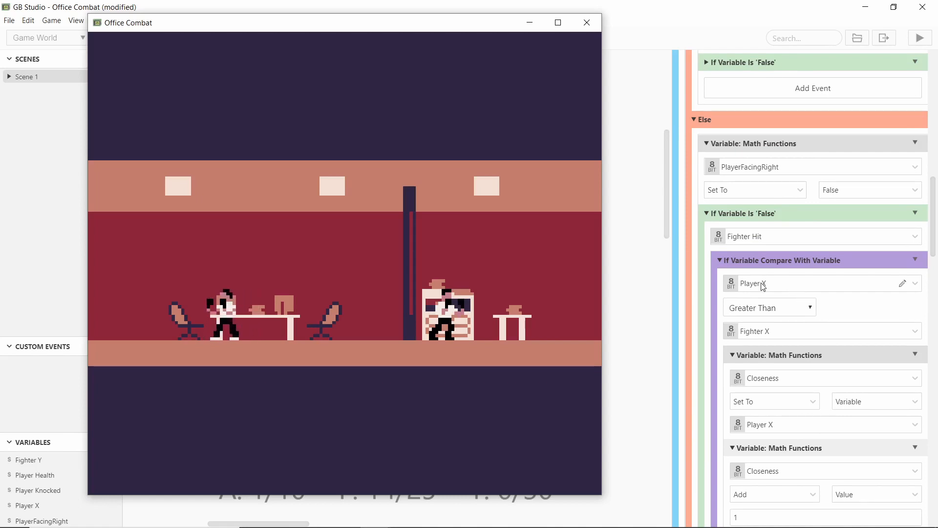
left_click(789, 296)
scroll(789, 297, "up", 5)
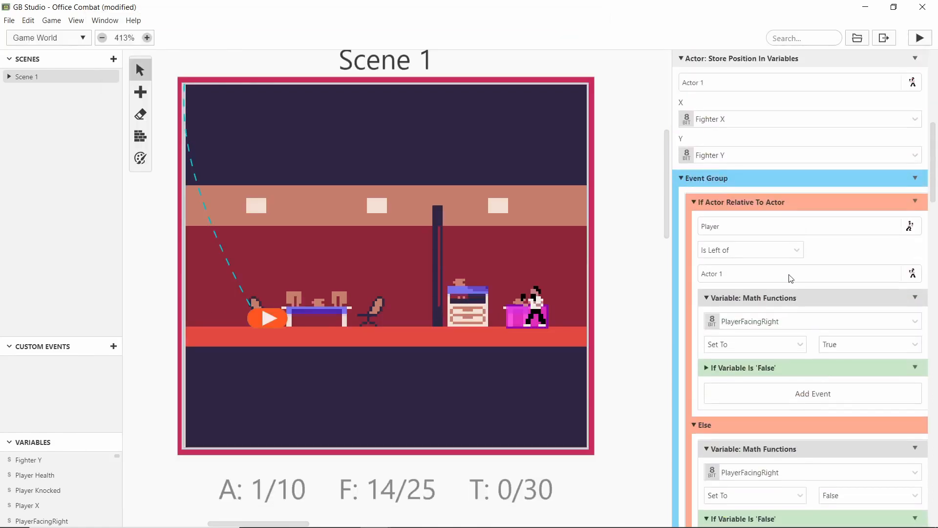
scroll(793, 277, "down", 4)
scroll(789, 293, "up", 5)
scroll(778, 306, "down", 3)
scroll(776, 302, "down", 3)
scroll(790, 242, "up", 2)
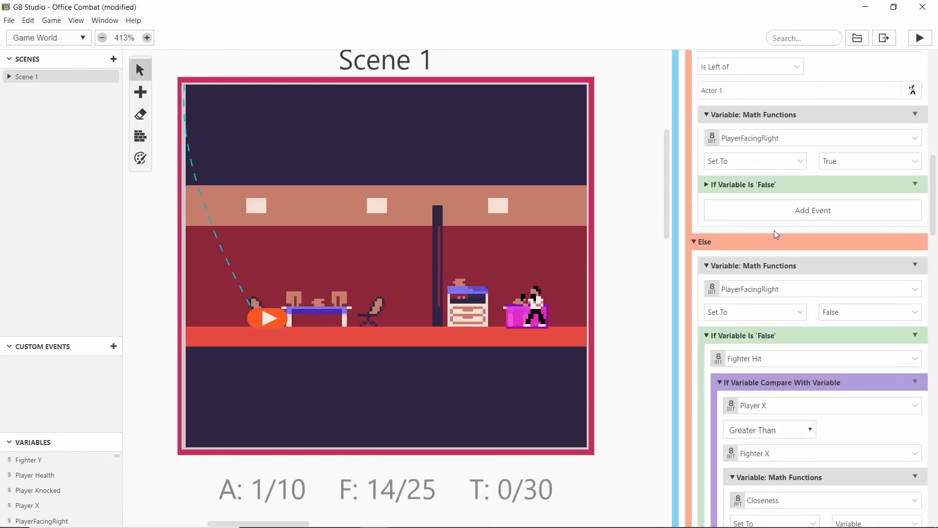
In the Else branch's Player X comparison, set the Closeness math operation to Subtract.
scroll(765, 244, "down", 1)
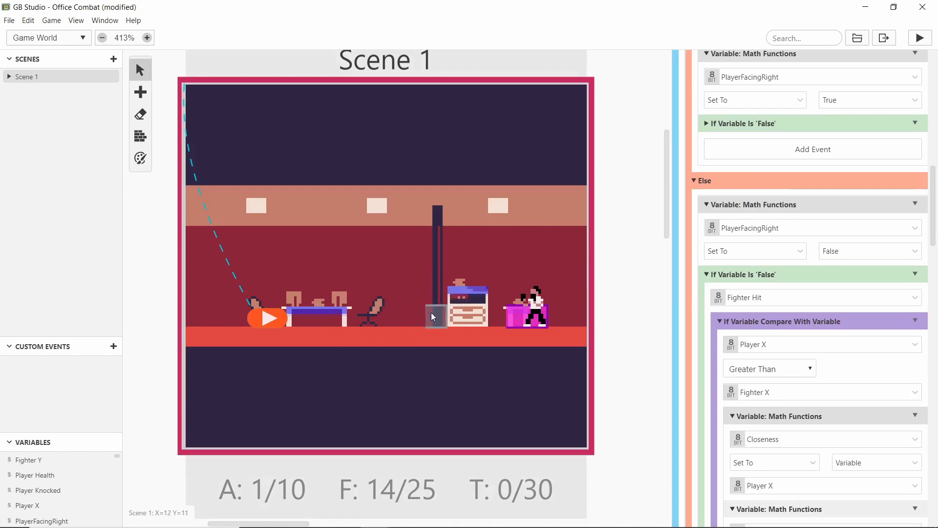
scroll(763, 267, "down", 4)
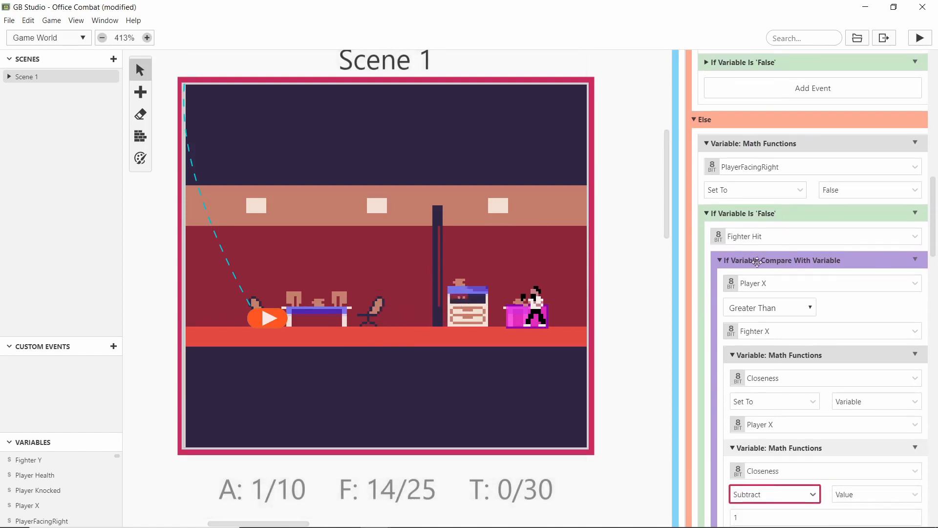
scroll(771, 293, "up", 4)
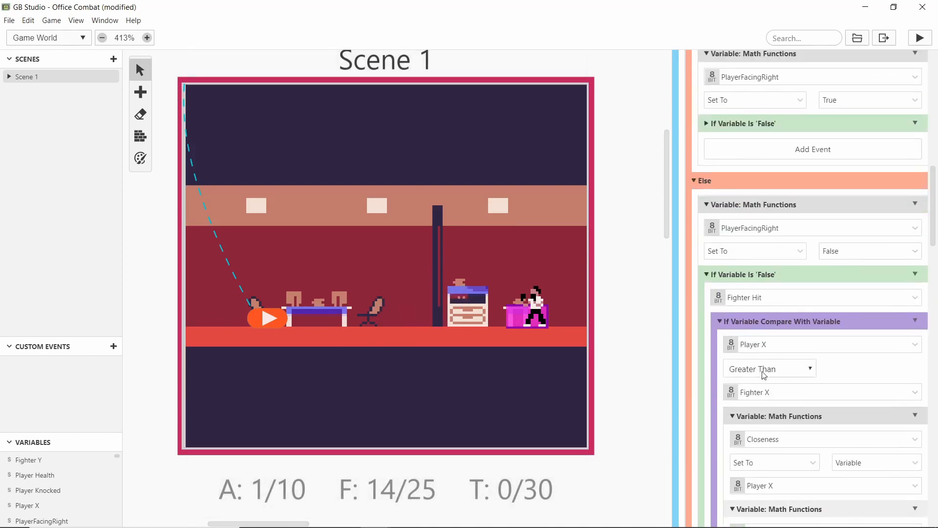
In the Else branch, move the event setting Closeness to Player X out of the Player X comparison, placing it directly above that comparison.
scroll(763, 372, "up", 1)
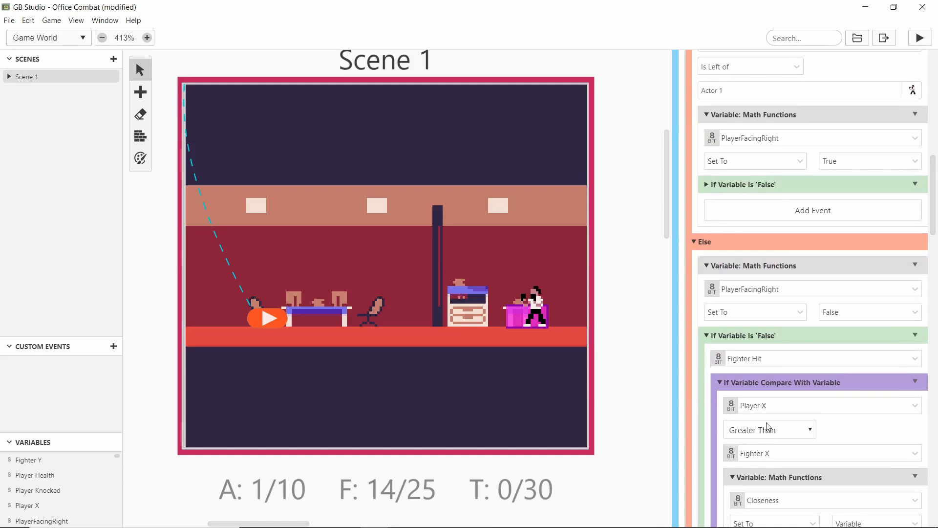
scroll(766, 424, "down", 1)
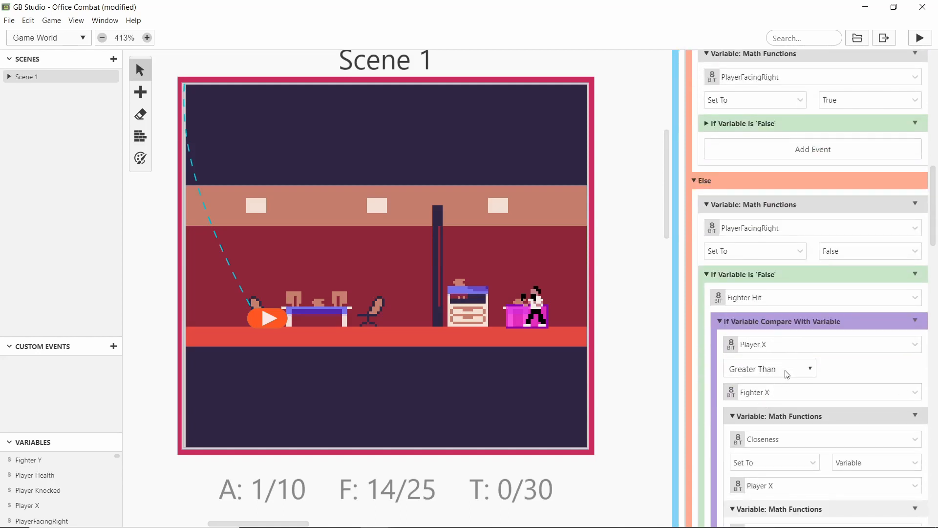
scroll(787, 373, "up", 2)
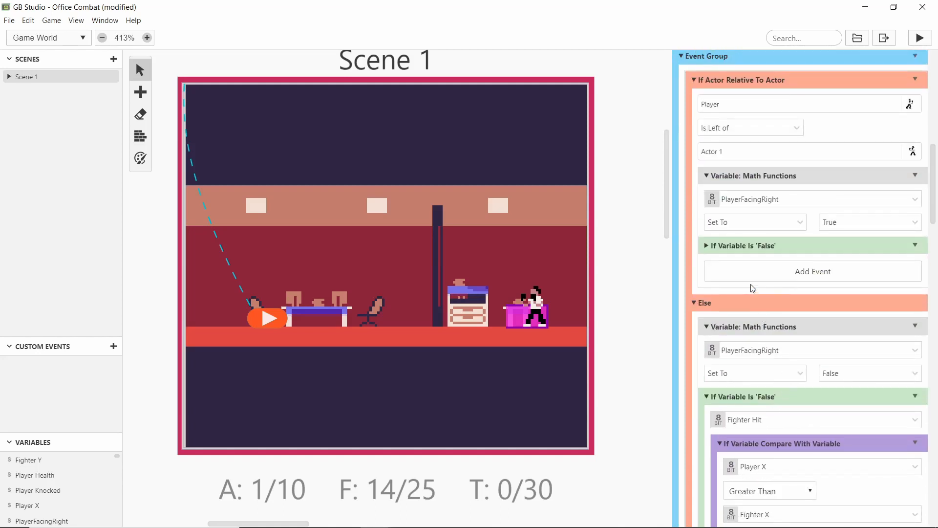
scroll(753, 288, "down", 2)
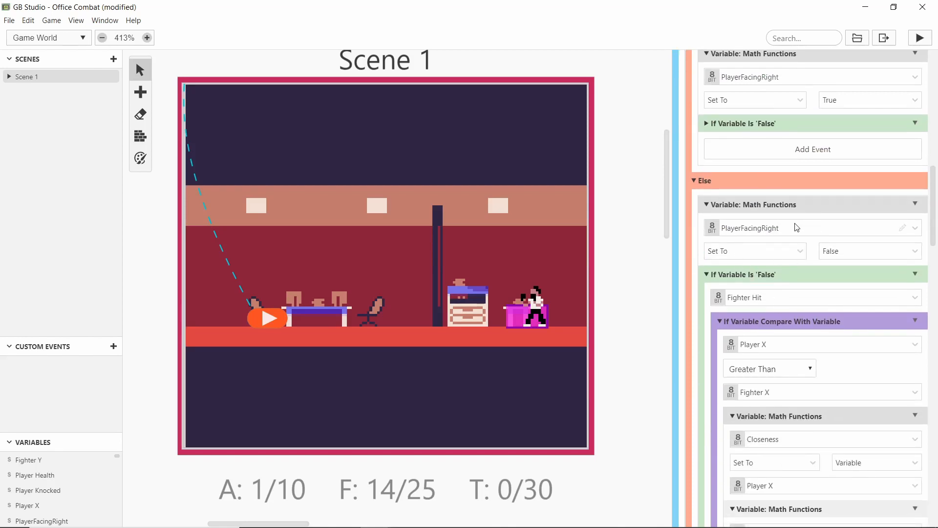
scroll(794, 229, "down", 1)
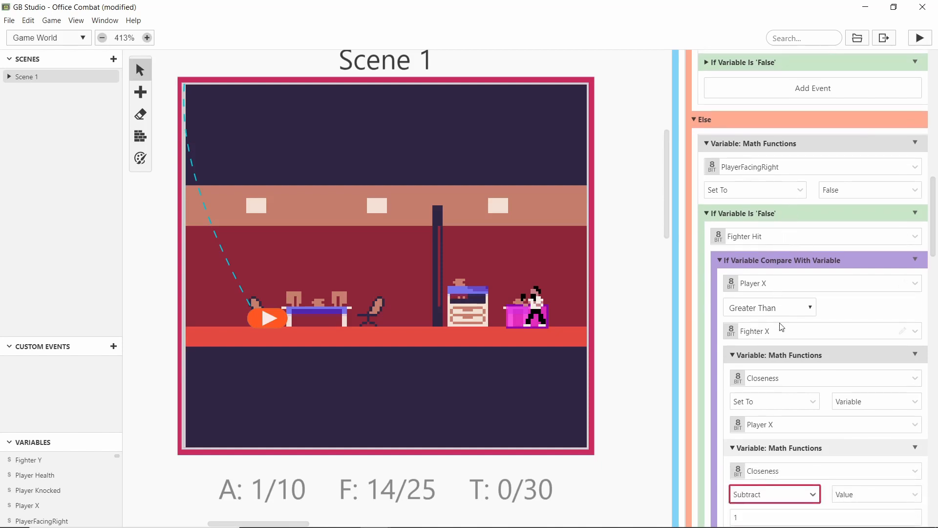
scroll(782, 326, "down", 1)
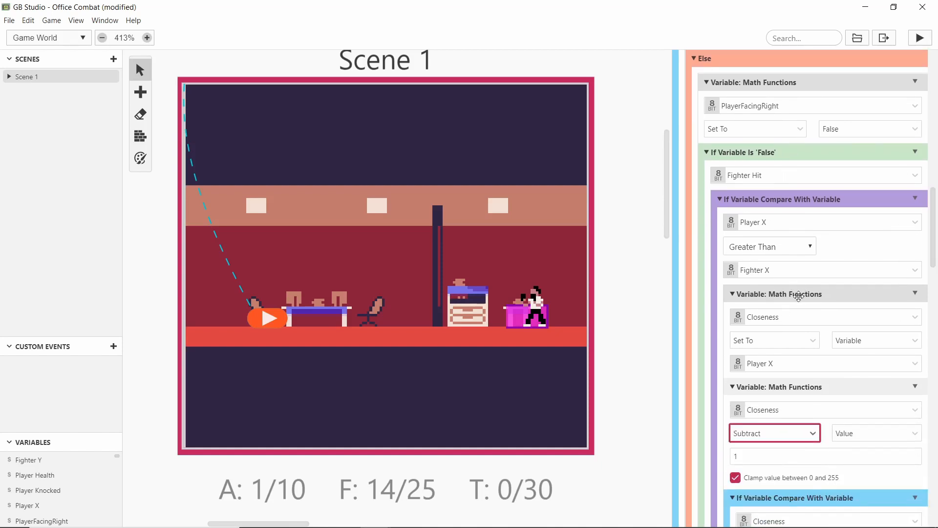
left_click_drag(797, 293, 780, 206)
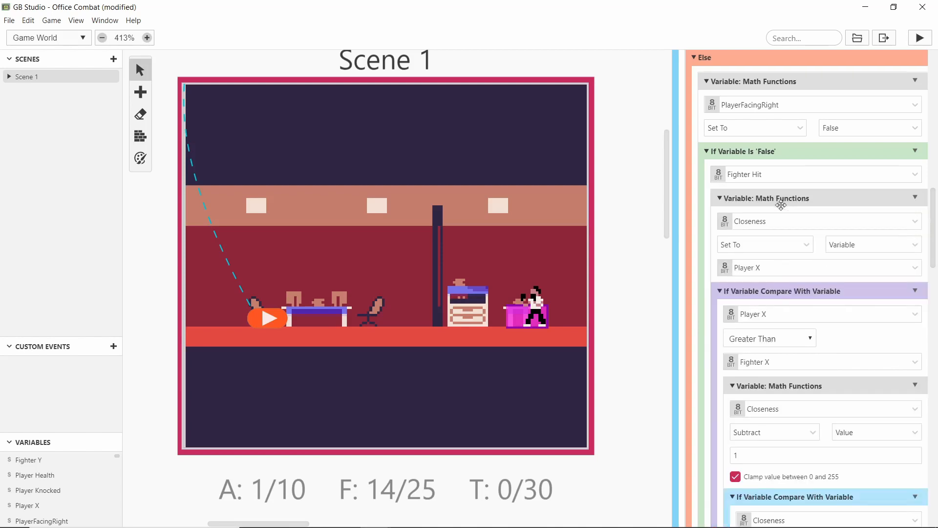
scroll(781, 208, "down", 1)
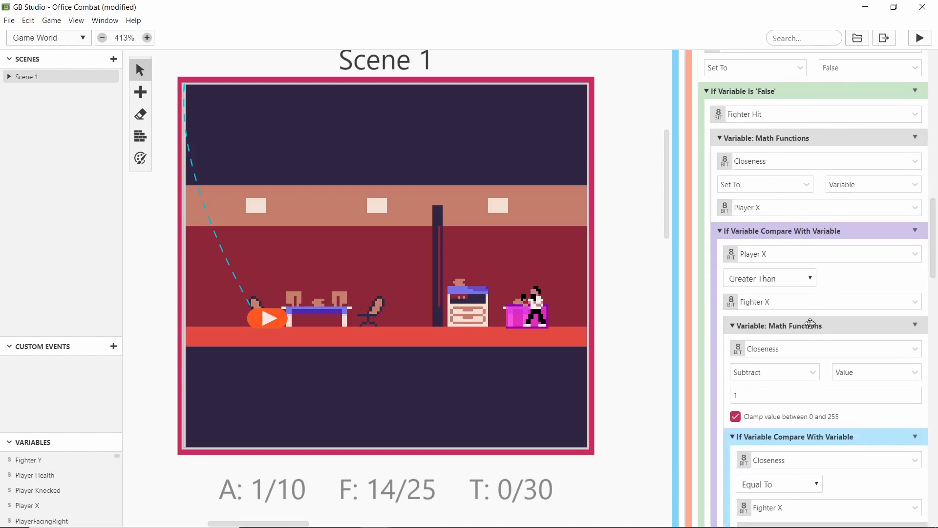
In the Else branch, move the Closeness Subtract event and the Closeness Equal To comparison out of the Player X comparison, placing both above it.
left_click_drag(811, 326, 784, 225)
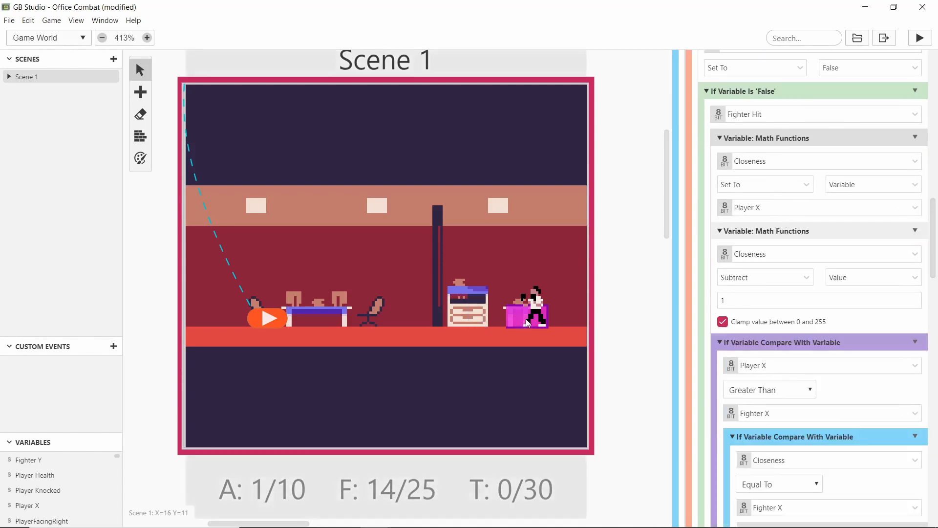
scroll(830, 267, "down", 2)
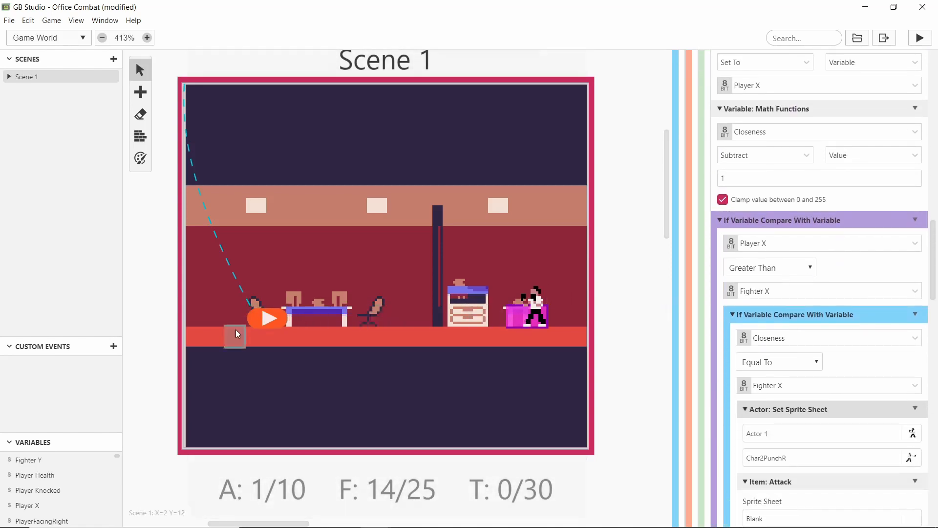
scroll(833, 169, "up", 1)
scroll(834, 169, "up", 1)
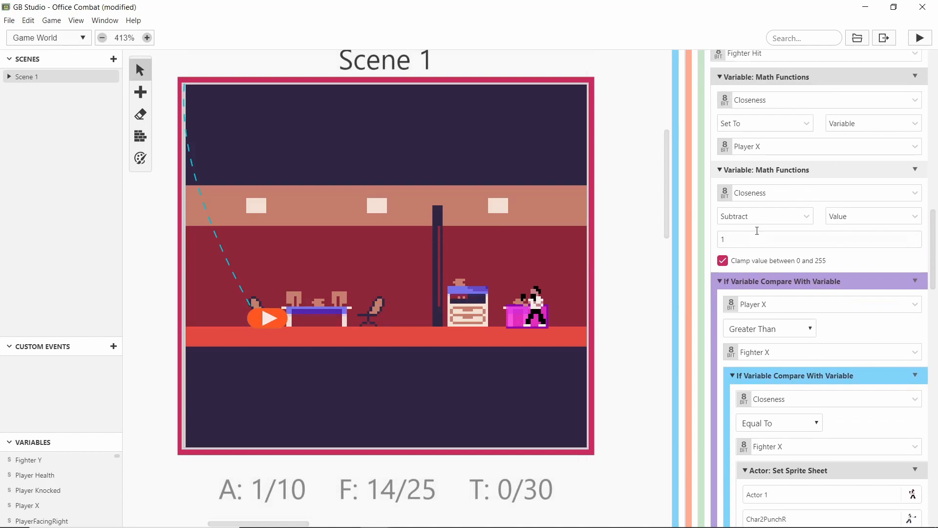
scroll(783, 251, "up", 1)
scroll(782, 234, "down", 1)
scroll(776, 305, "down", 1)
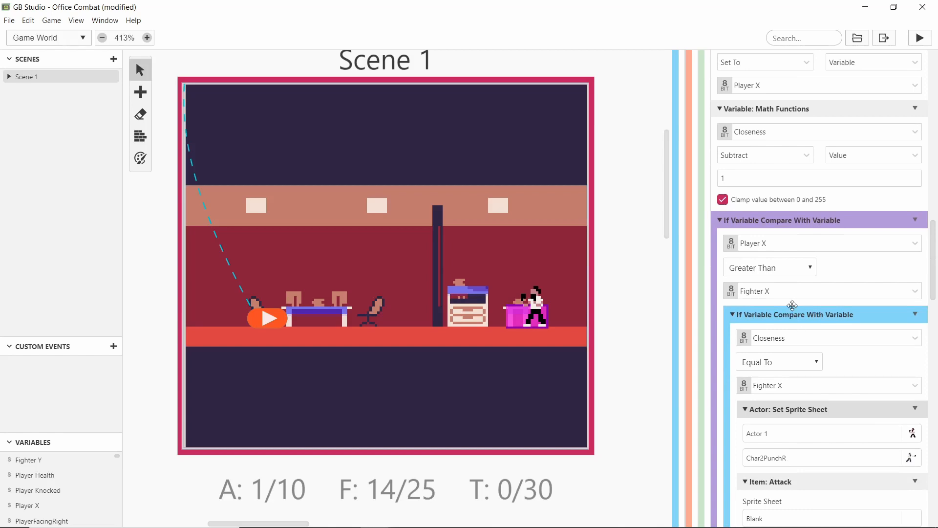
left_click_drag(798, 314, 780, 220)
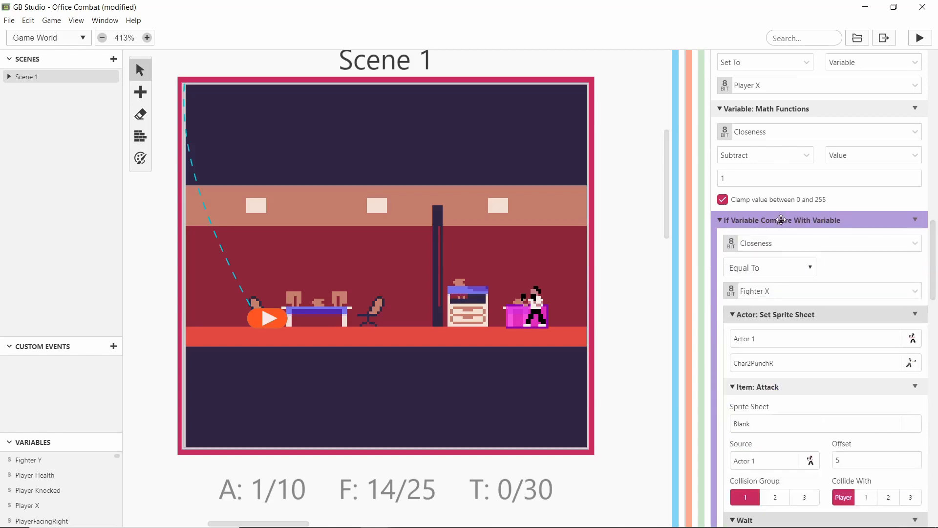
In the Else branch, delete the emptied Player X comparison and the two Player X comparisons that follow it.
scroll(781, 273, "down", 1)
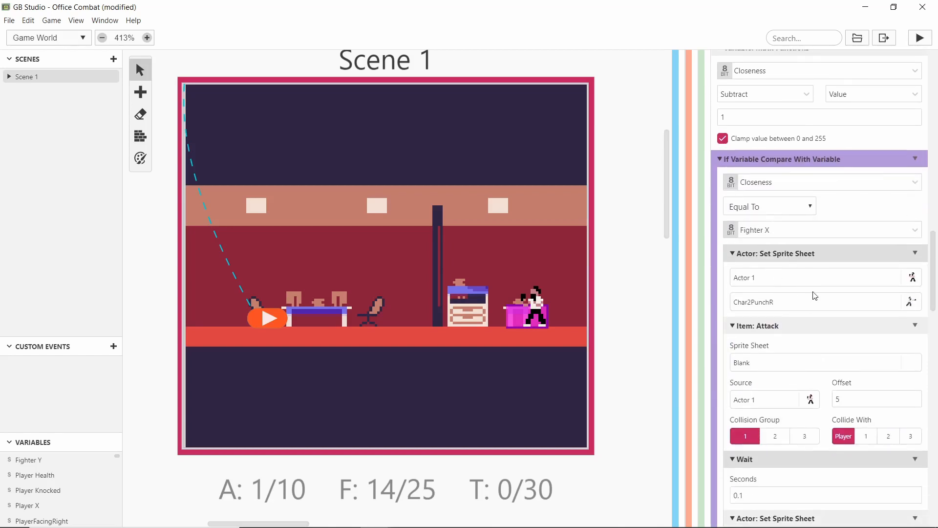
scroll(814, 301, "down", 1)
scroll(801, 308, "down", 3)
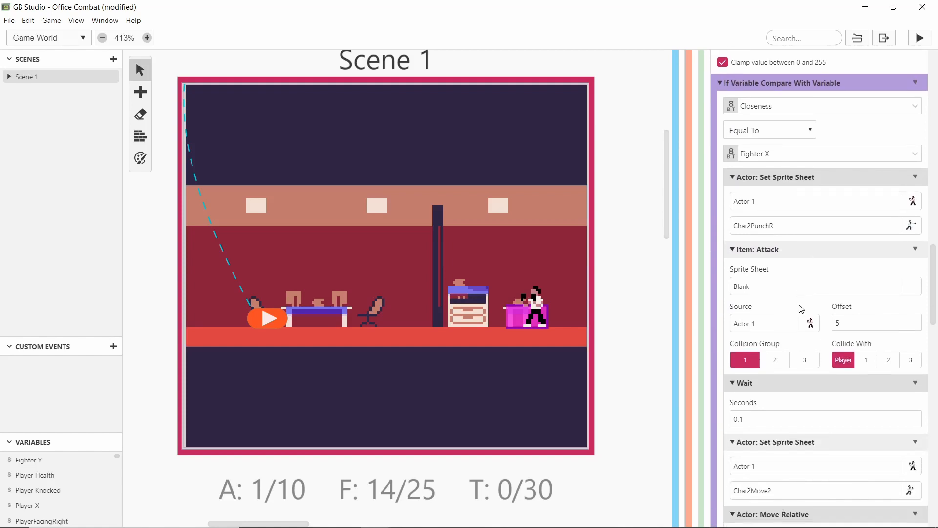
scroll(798, 303, "down", 5)
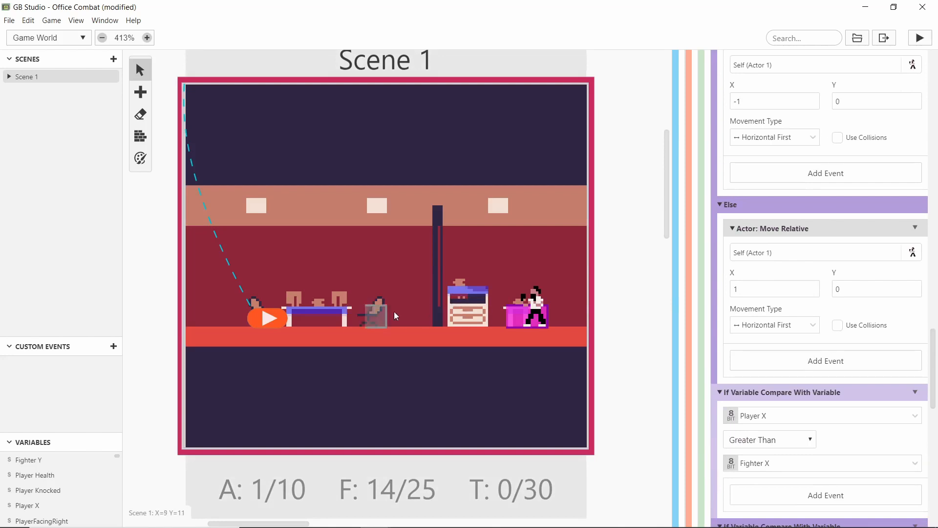
scroll(778, 325, "down", 3)
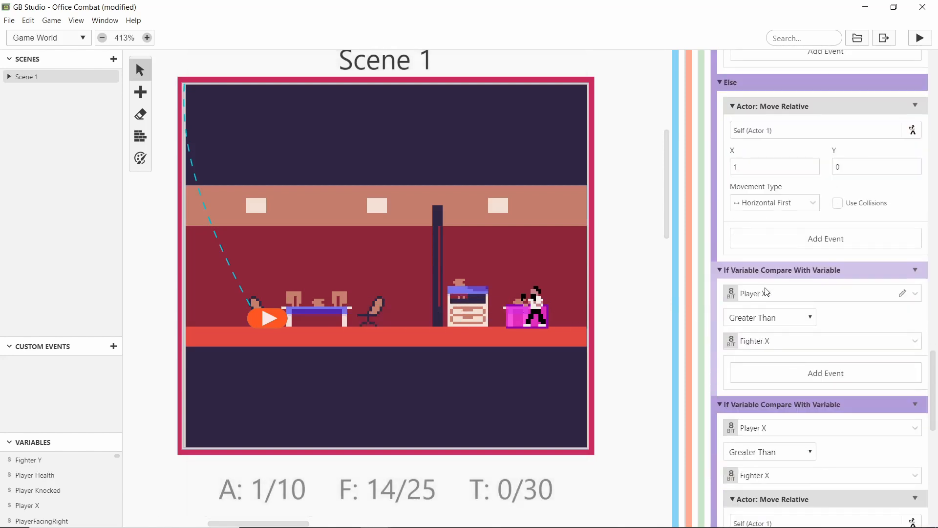
left_click(915, 210)
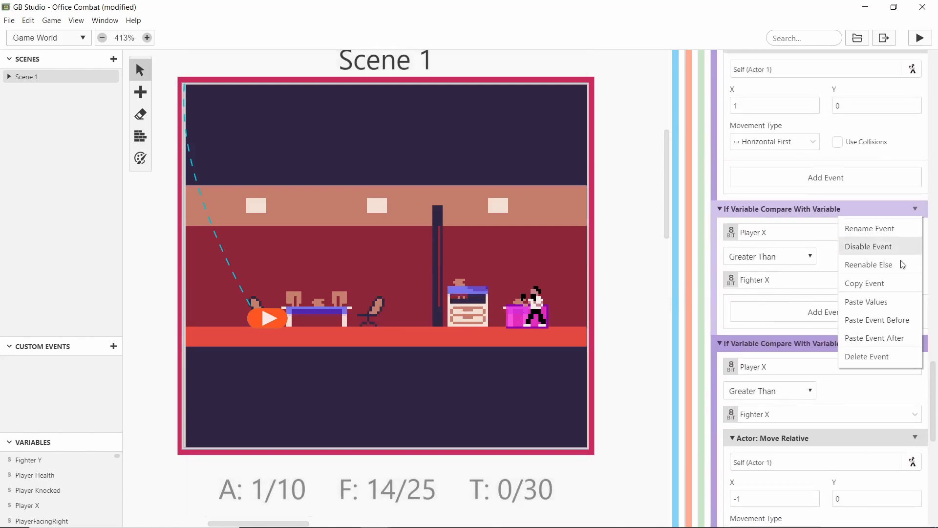
left_click(869, 352)
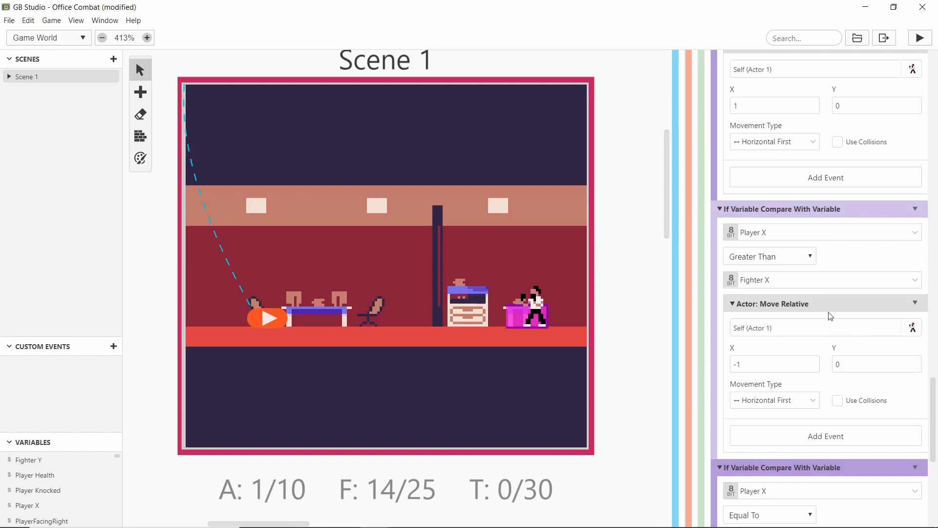
left_click(916, 210)
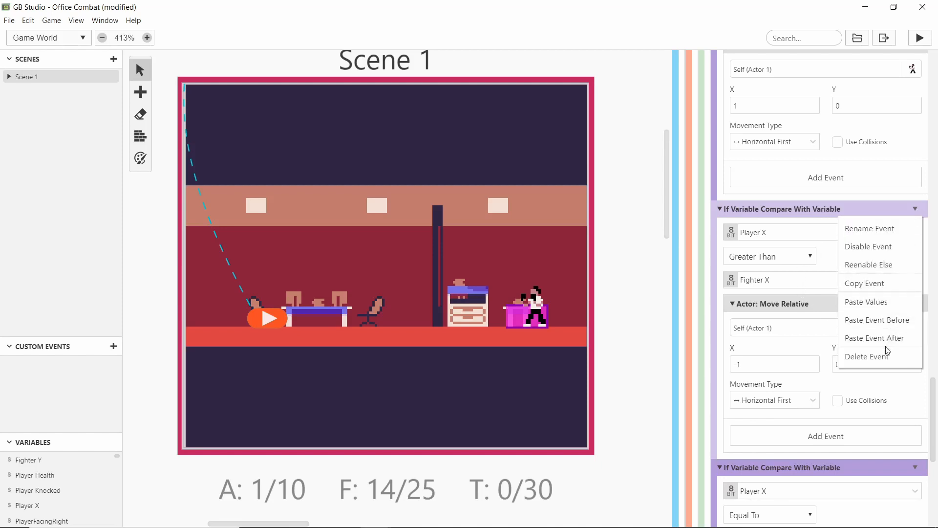
left_click(885, 357)
left_click(915, 208)
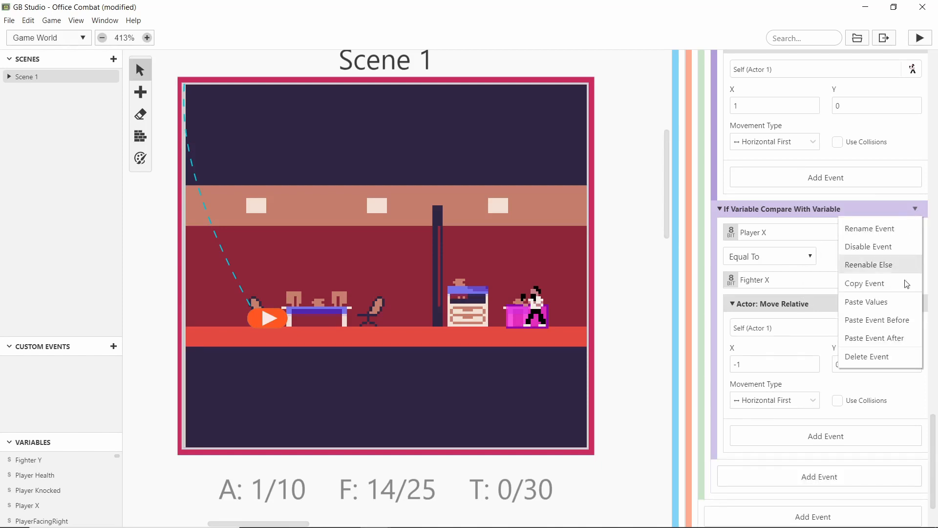
left_click(848, 356)
Examine the Else branch's Closeness math events, the Closeness comparison and its attack and movement events.
scroll(808, 322, "up", 3)
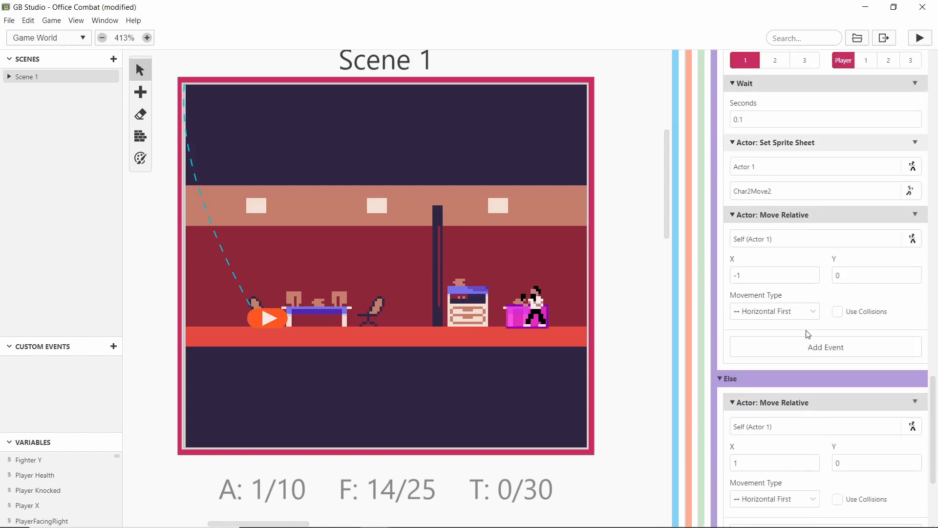
scroll(806, 323, "up", 7)
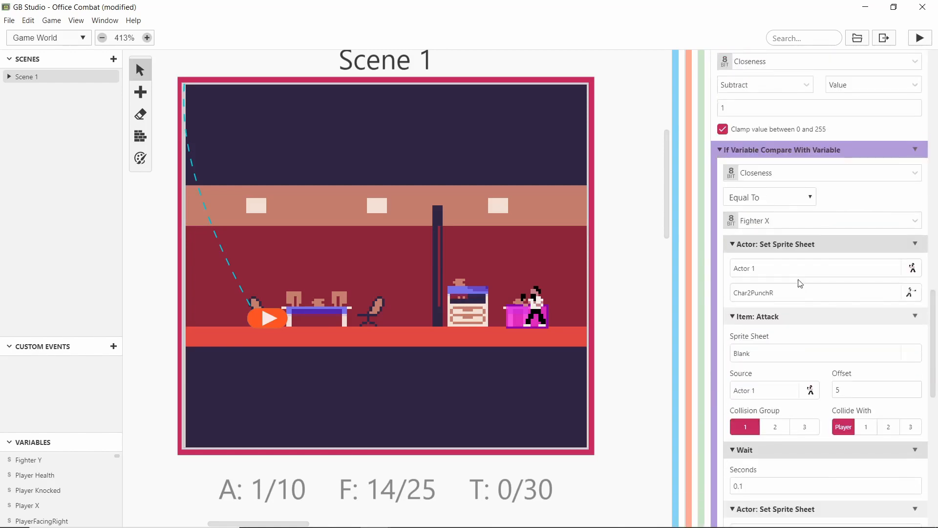
scroll(800, 284, "up", 8)
scroll(787, 288, "down", 2)
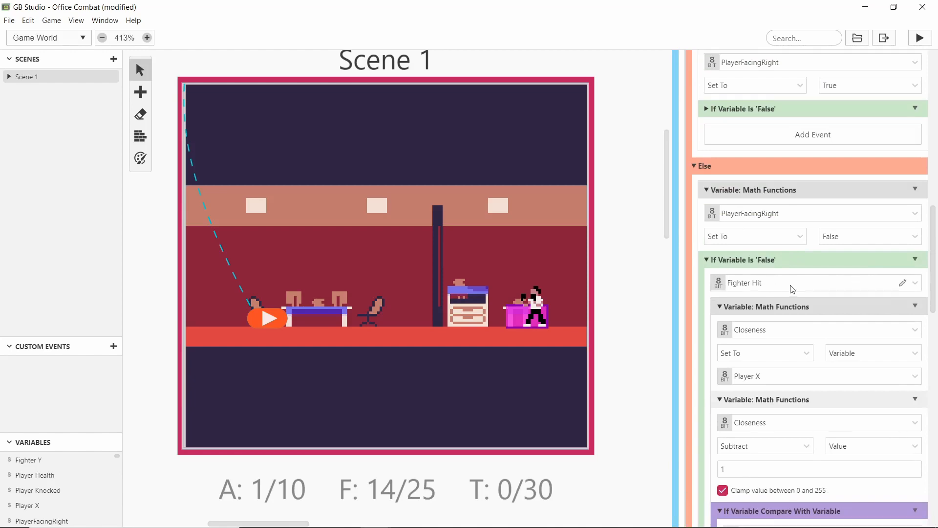
scroll(787, 240, "down", 15)
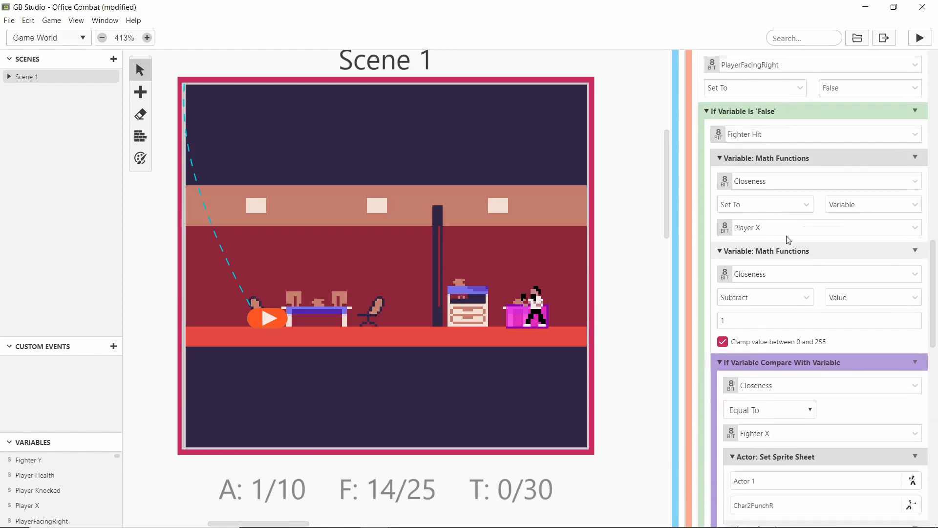
scroll(790, 246, "up", 10)
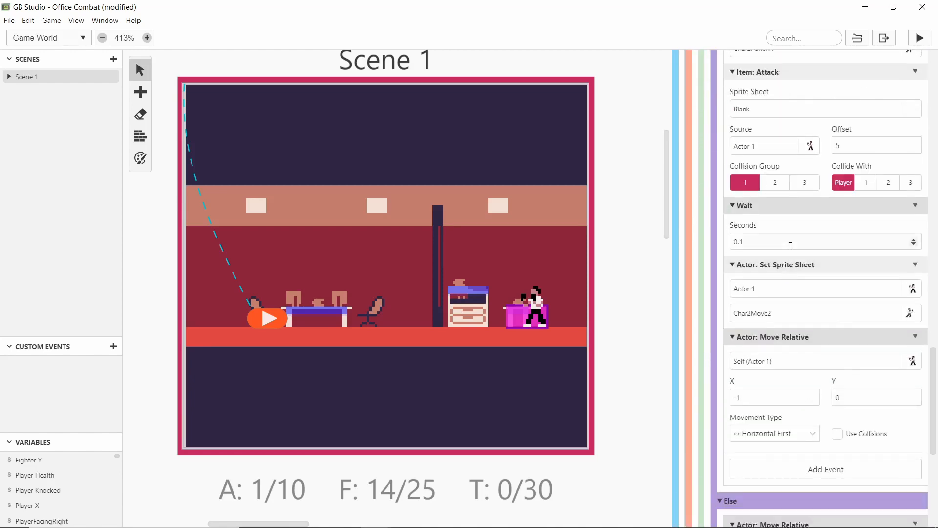
scroll(790, 247, "up", 15)
scroll(791, 247, "down", 4)
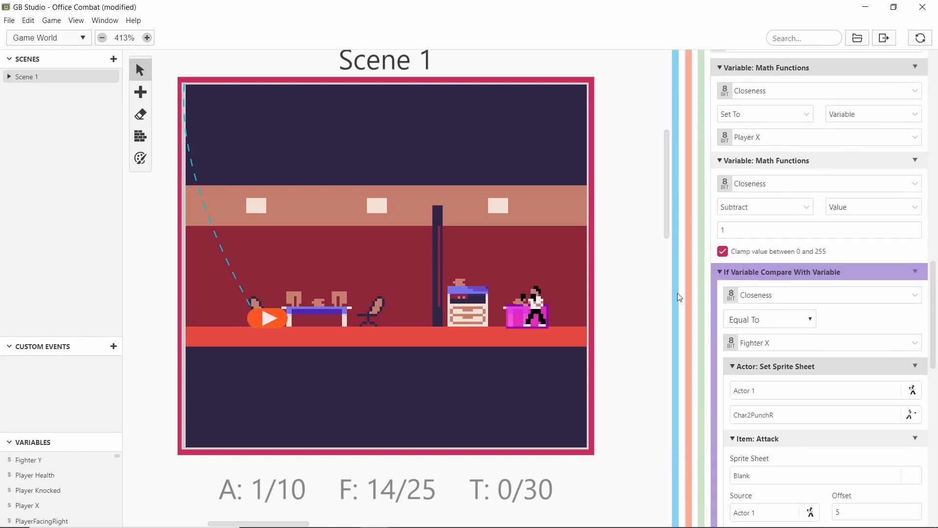
Run the game and test the enemy fighter's movement and attacks while moving and jumping the player to both sides of him.
scroll(761, 257, "up", 6)
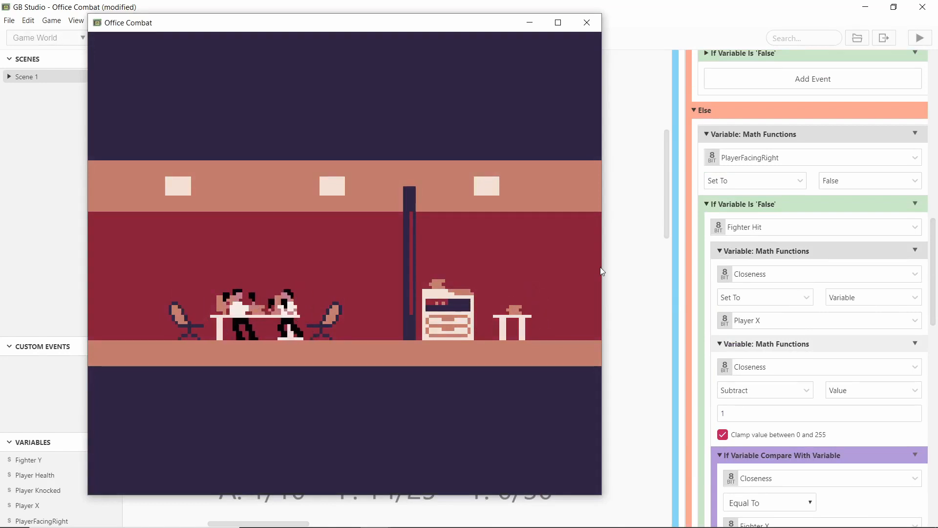
key("Left")
key("x")
key("Right")
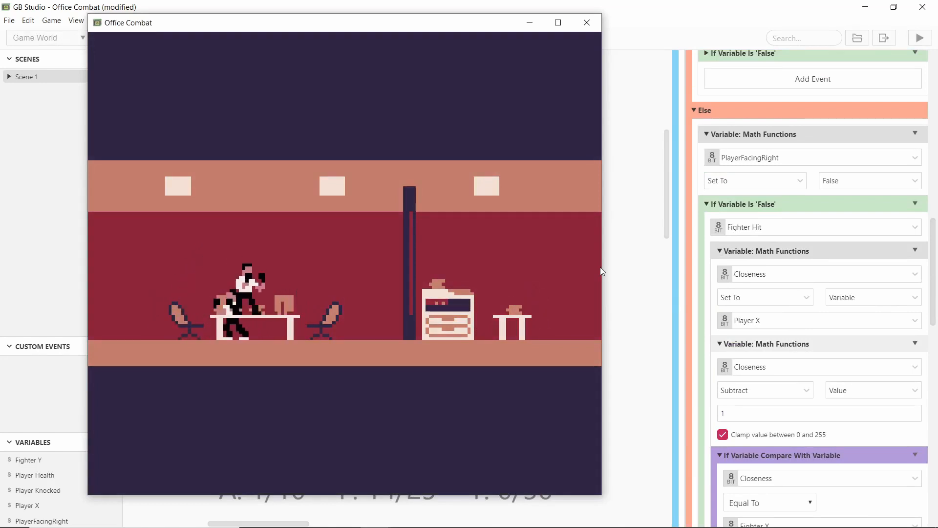
key("Right")
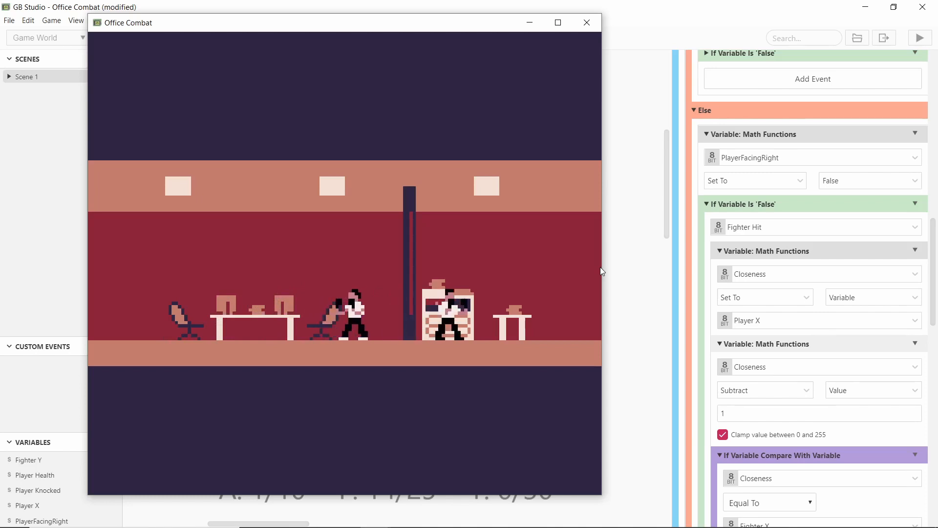
key("Right")
key("x")
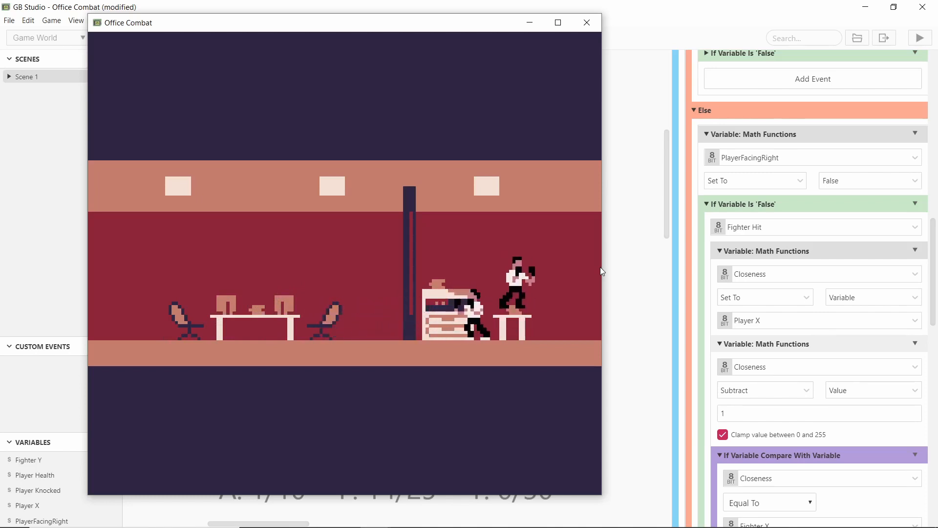
key("Left")
key("x")
key("x")
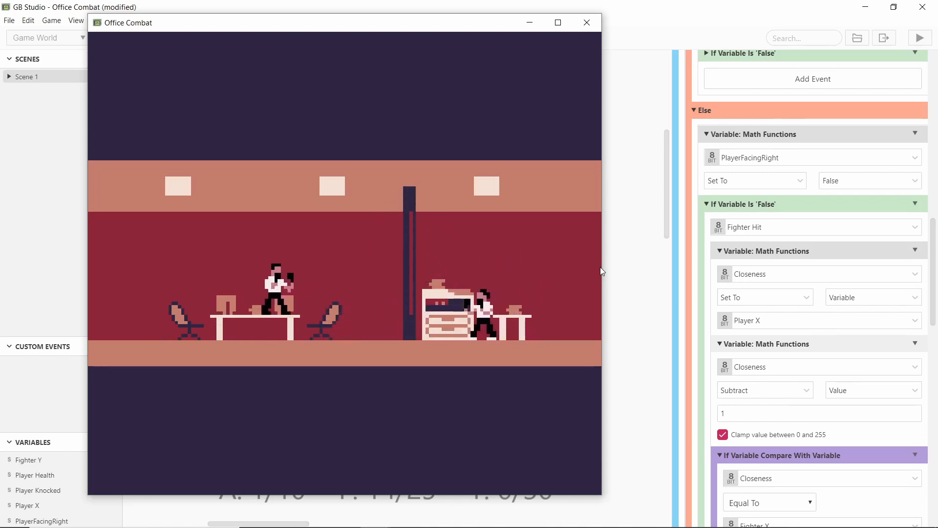
left_click(523, 29)
In the Is Left of branch, move both Closeness math events and the Closeness comparison out of the Player X comparison, placing them above it.
scroll(840, 304, "up", 6)
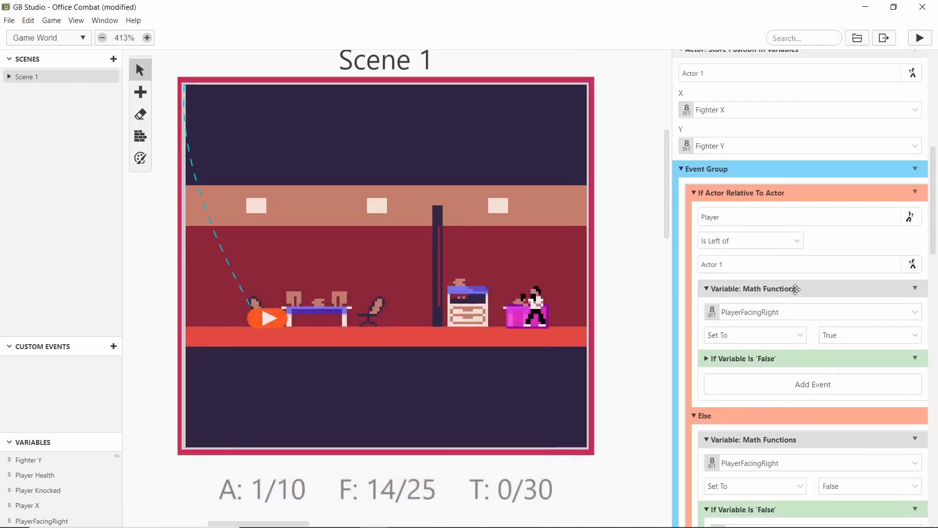
scroll(815, 279, "up", 1)
scroll(786, 245, "down", 3)
scroll(792, 244, "up", 2)
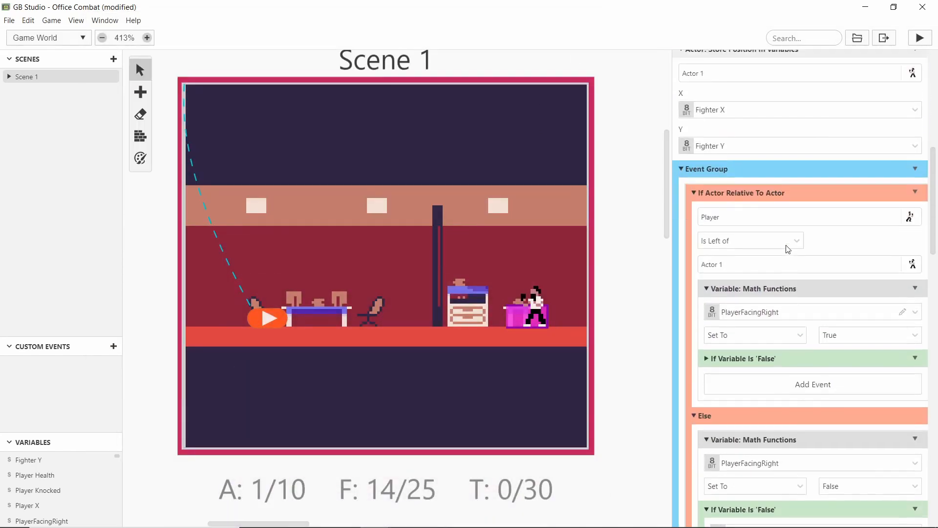
scroll(794, 245, "down", 1)
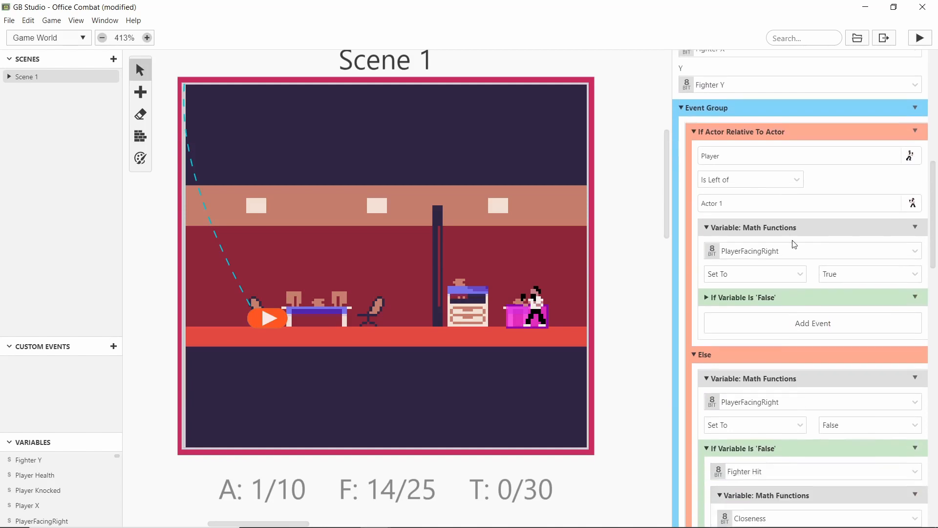
left_click(750, 300)
scroll(779, 210, "down", 2)
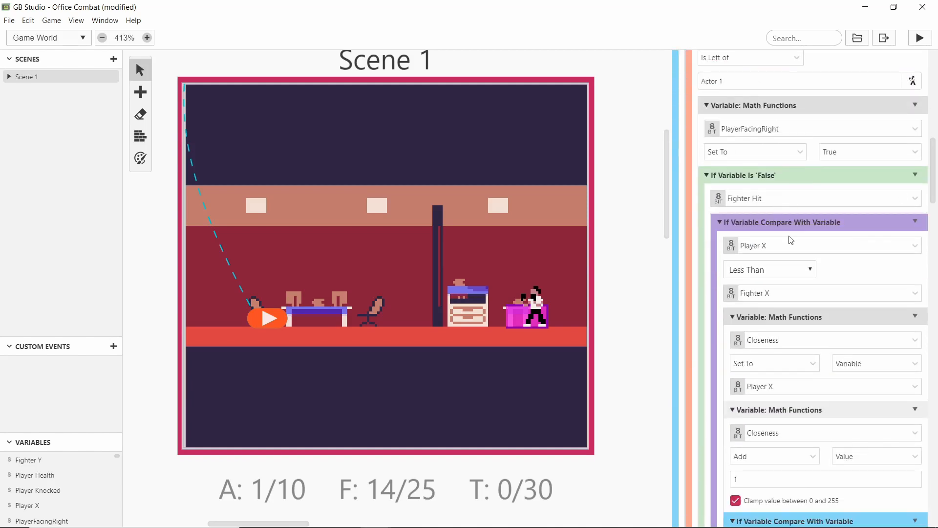
scroll(790, 239, "down", 1)
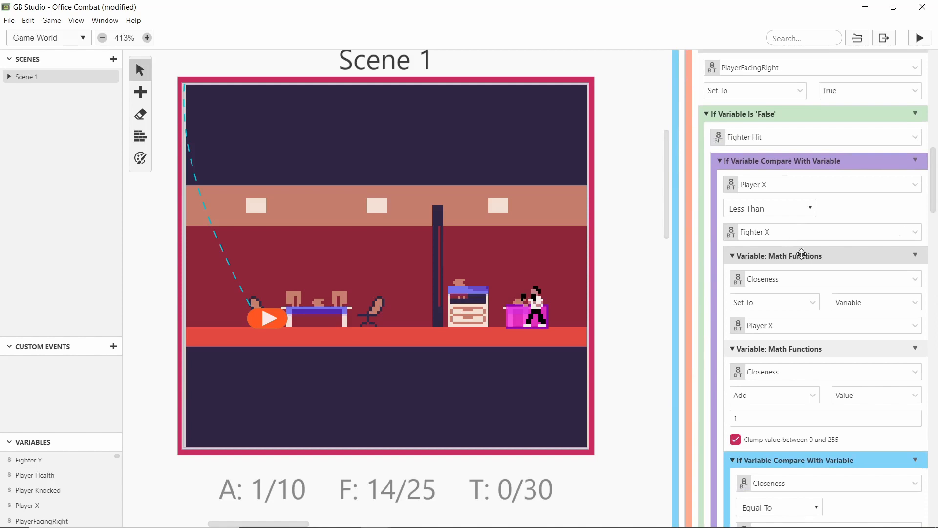
left_click_drag(801, 253, 826, 238)
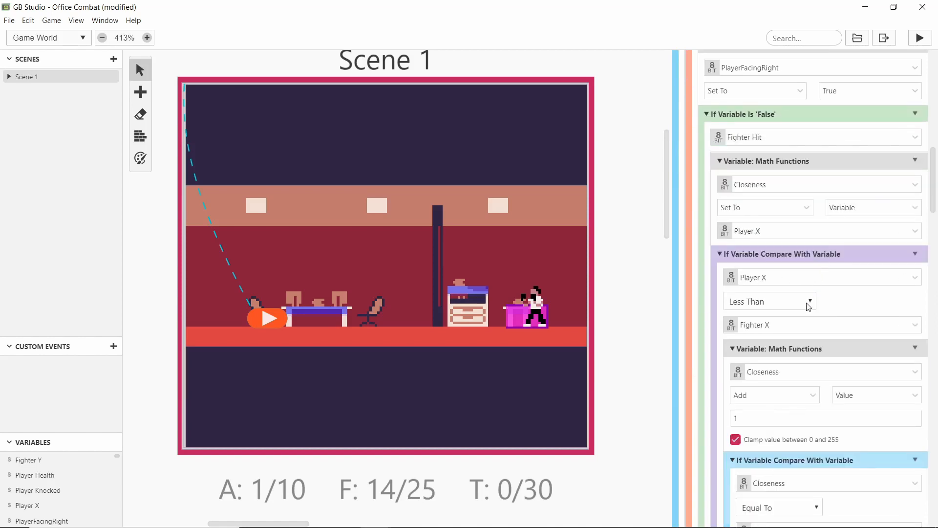
left_click_drag(792, 348, 810, 279)
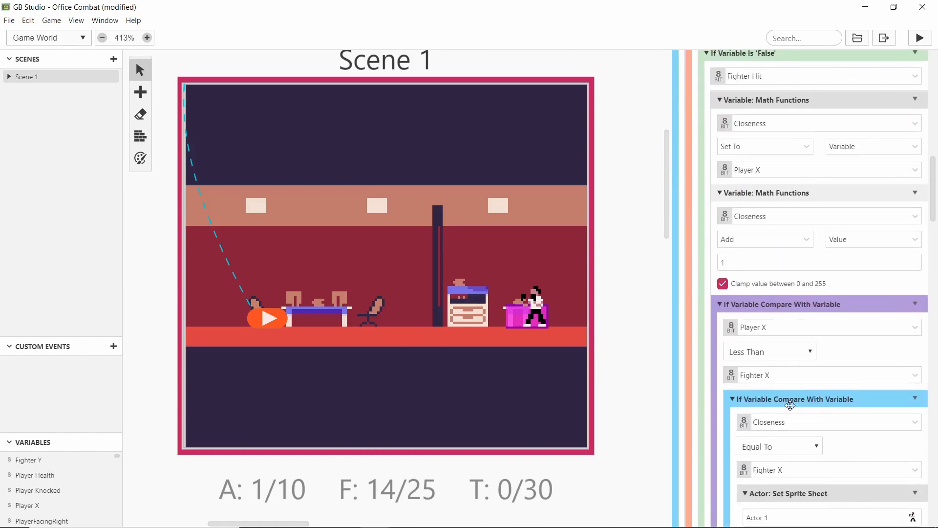
left_click_drag(790, 405, 771, 308)
In the Is Left of branch, delete the emptied comparison of Player X Less Than Fighter X.
scroll(768, 195, "down", 5)
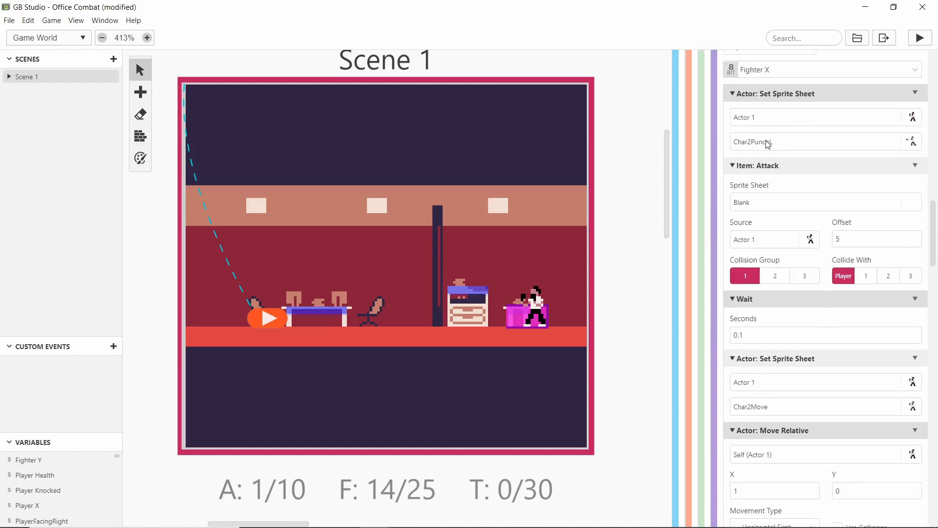
scroll(781, 161, "down", 5)
scroll(821, 270, "down", 3)
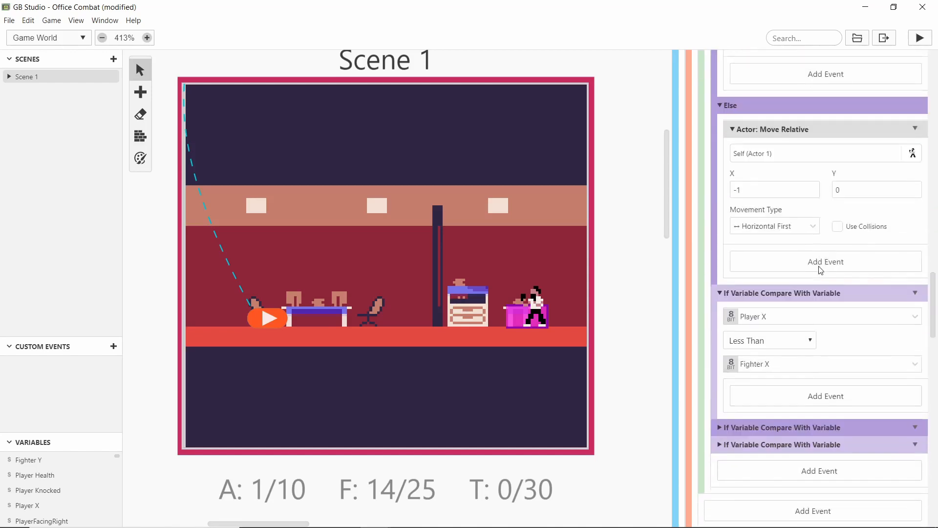
left_click(915, 293)
left_click(850, 436)
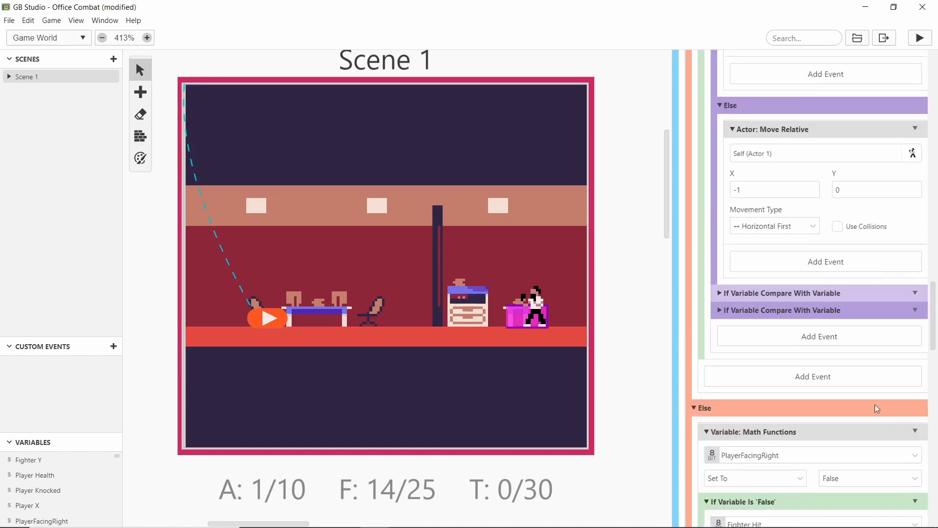
Delete the two remaining collapsed variable comparisons at the end of the Is Left of branch's Fighter Hit check.
scroll(916, 280, "down", 2)
left_click(915, 232)
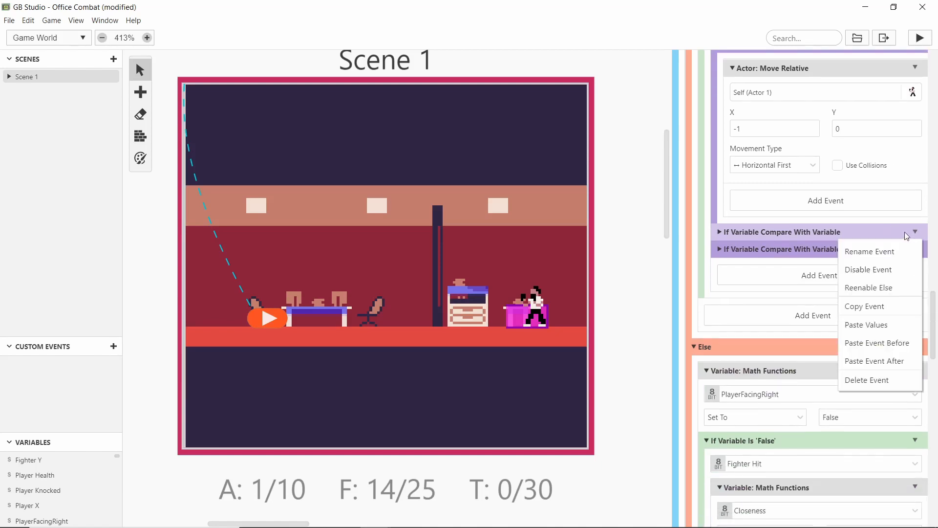
left_click(894, 231)
left_click(894, 230)
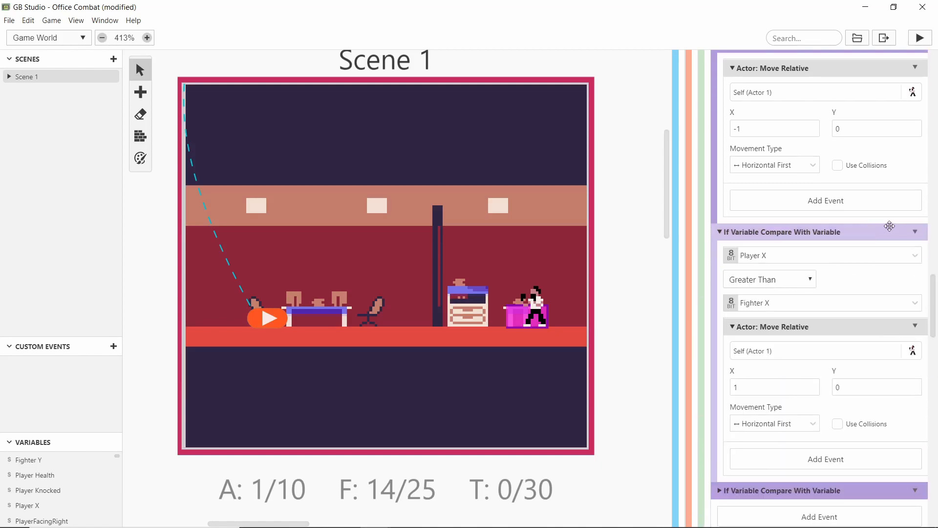
left_click(916, 234)
left_click(894, 377)
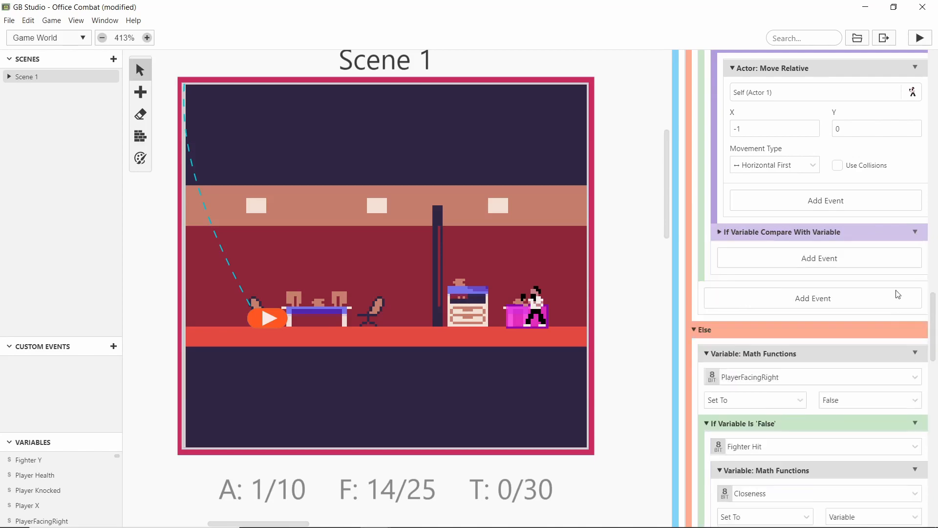
left_click(912, 233)
left_click(877, 377)
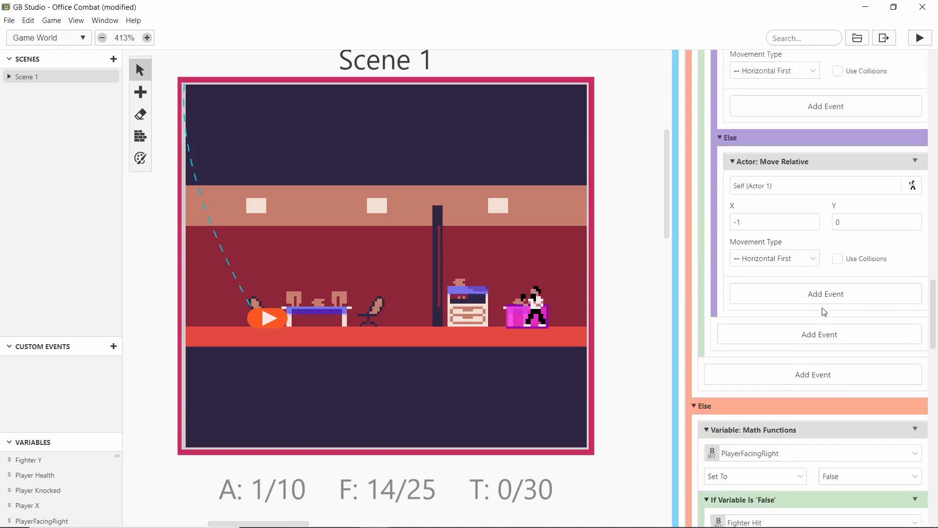
Collapse the Closeness Equal To Fighter X comparison in the Is Left of branch.
scroll(818, 302, "up", 5)
scroll(818, 301, "up", 7)
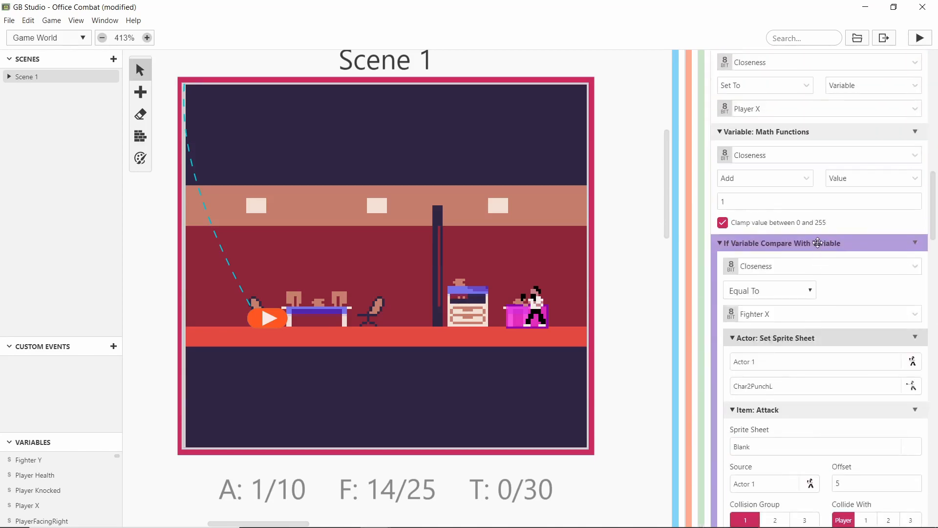
left_click(817, 239)
scroll(819, 246, "up", 5)
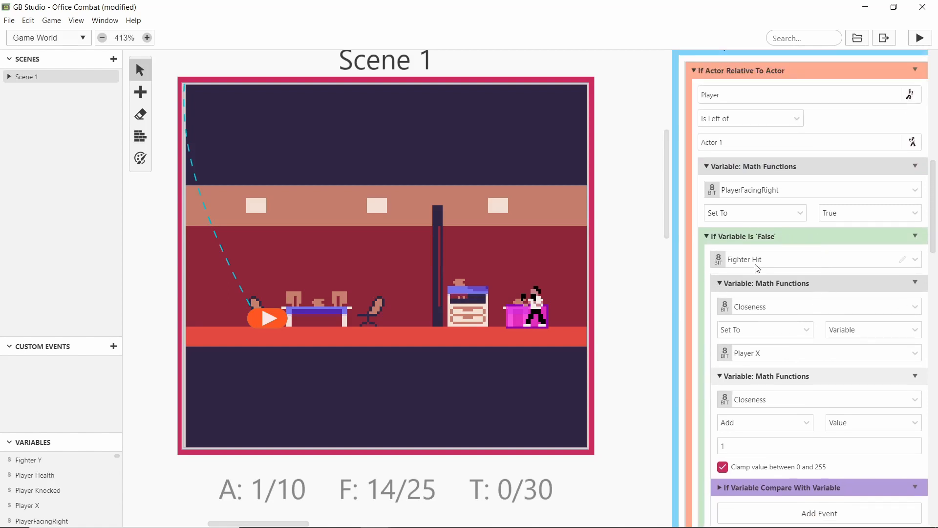
scroll(770, 247, "down", 1)
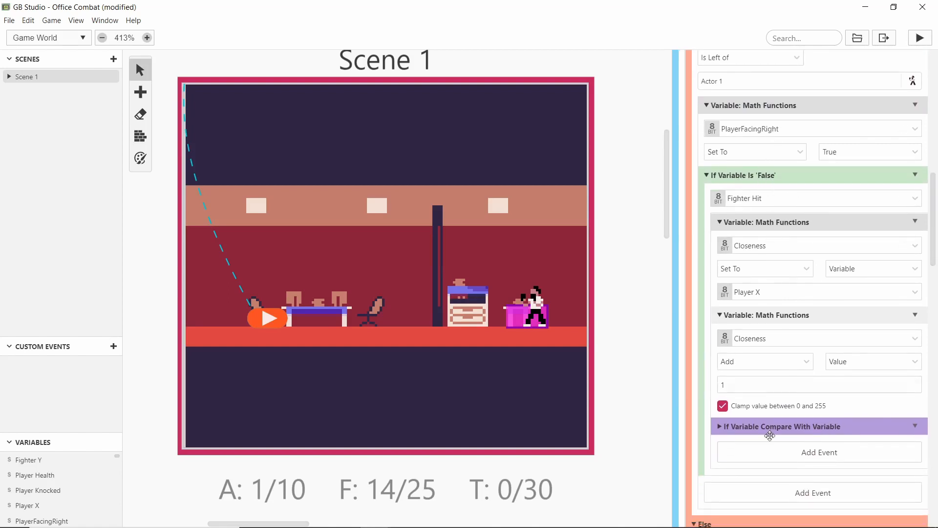
Add an Actor: Set Sprite Sheet event to the Is Left of branch's Fighter Hit check and move it above the Closeness math events.
left_click(770, 460)
type("set acr")
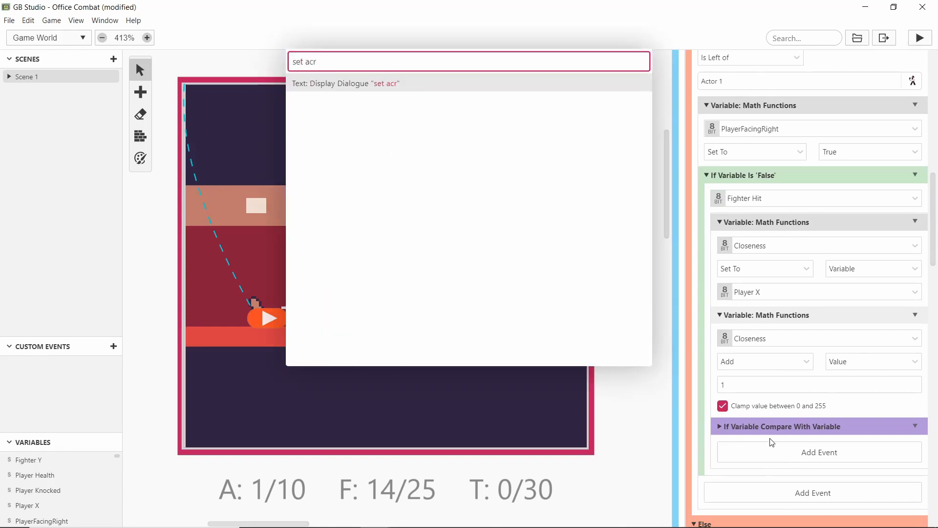
key("BackSpace")
type("tor sp")
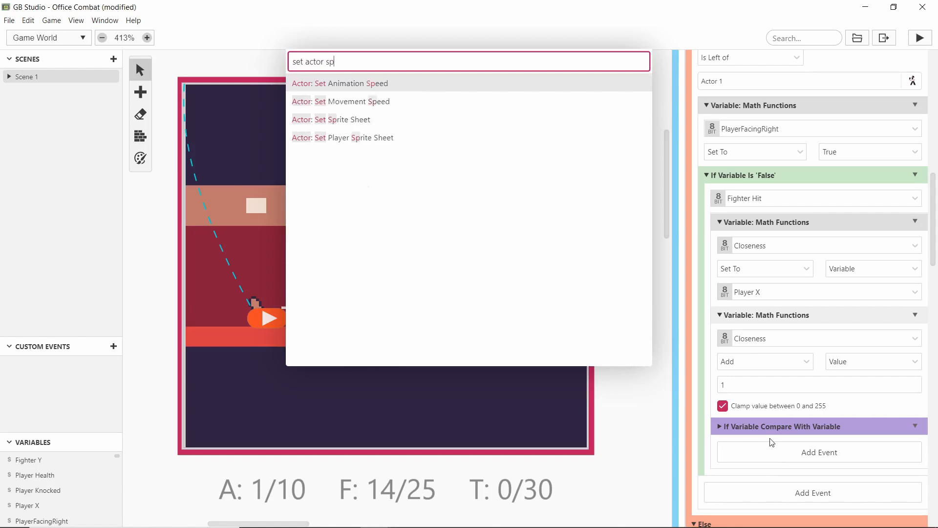
key("Down")
key("Down")
key("Return")
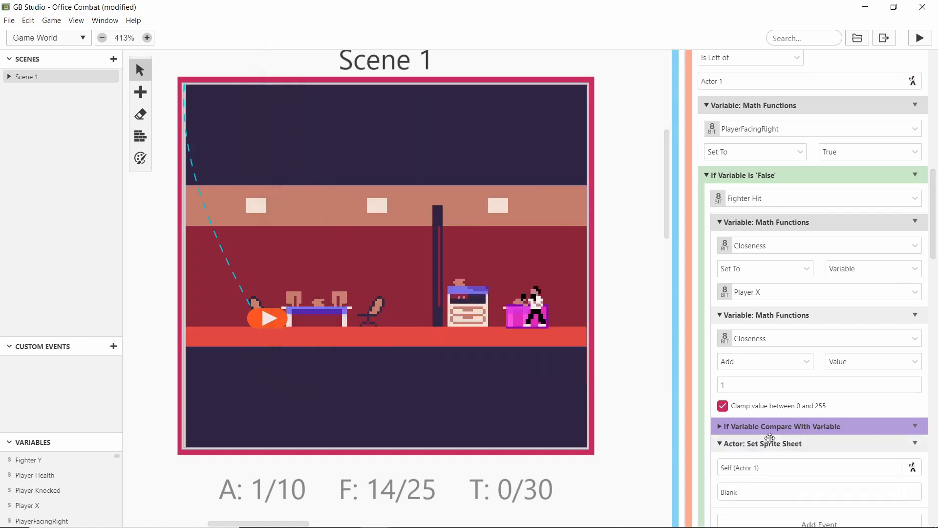
left_click_drag(770, 437, 759, 225)
Set the new Set Sprite Sheet event's sprite to Char2Move for Self (Actor 1).
scroll(814, 272, "up", 6)
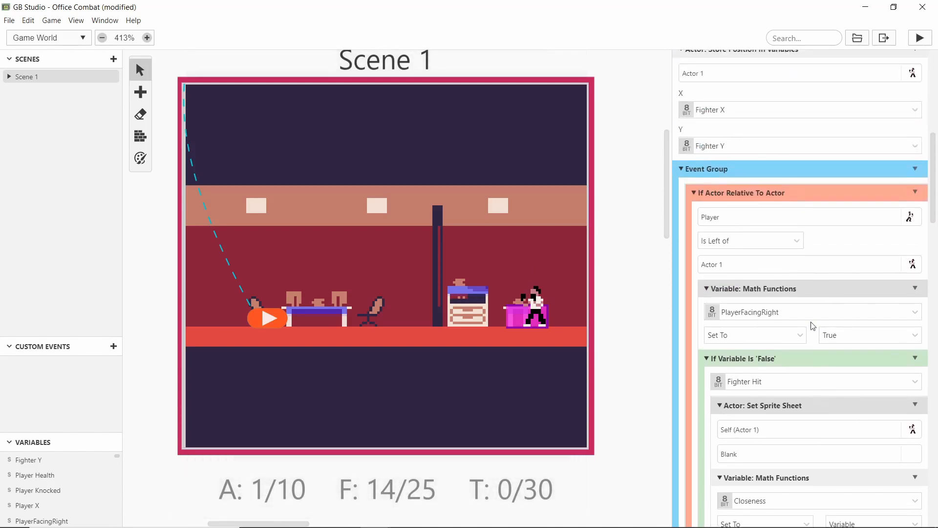
scroll(749, 294, "down", 4)
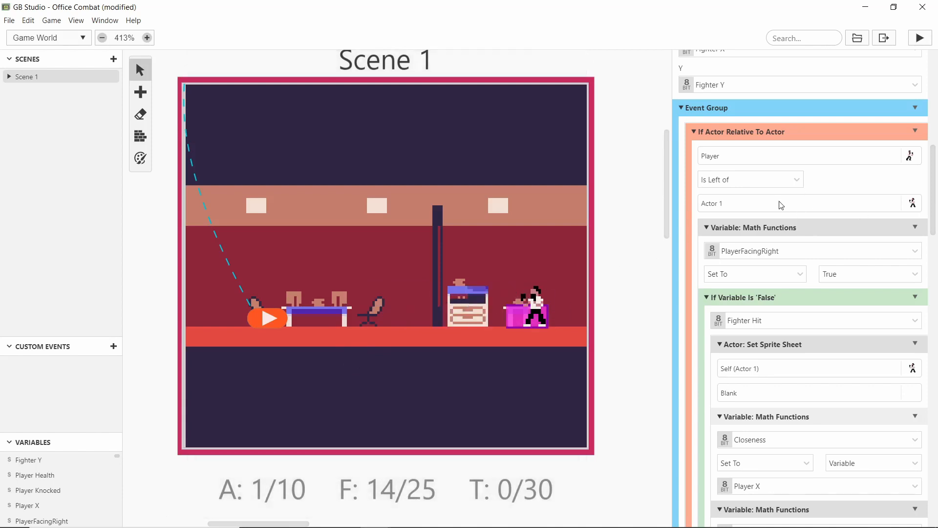
scroll(779, 233, "down", 1)
scroll(759, 268, "down", 3)
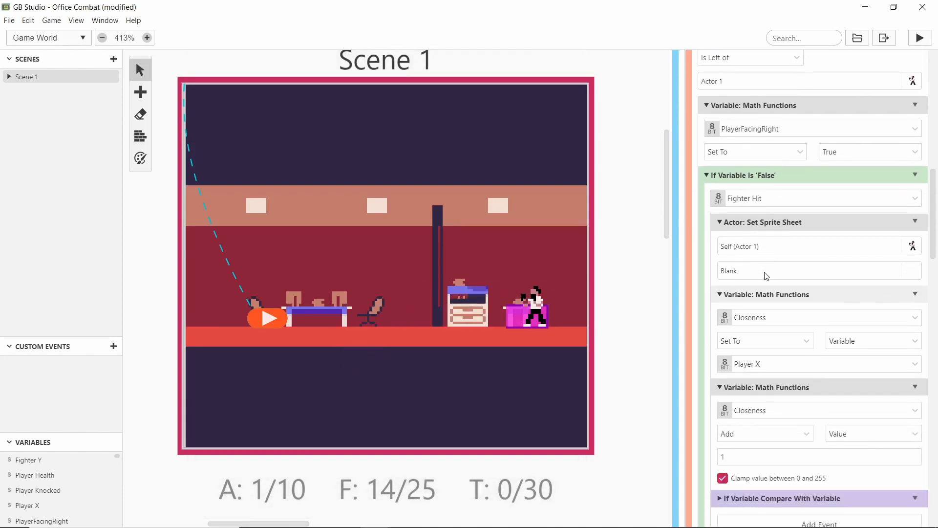
scroll(767, 277, "up", 3)
scroll(770, 215, "down", 3)
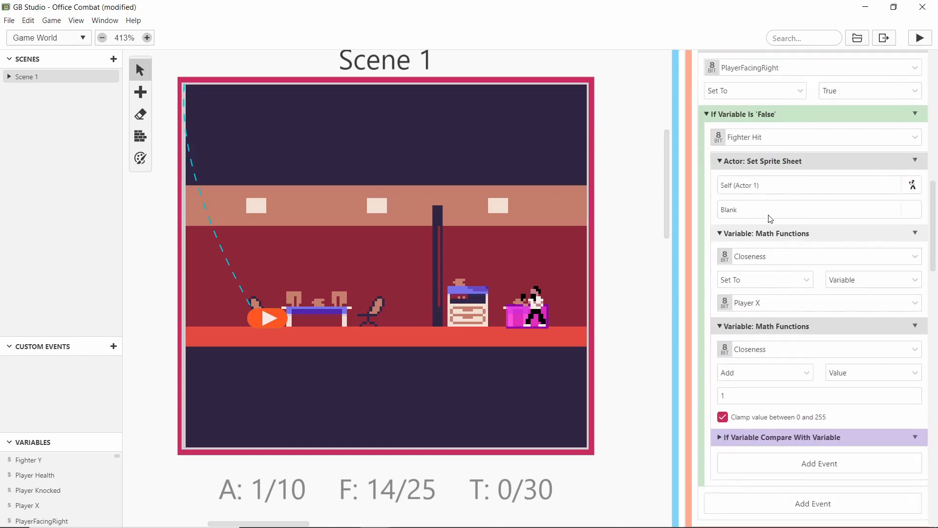
scroll(791, 337, "up", 1)
left_click(794, 209)
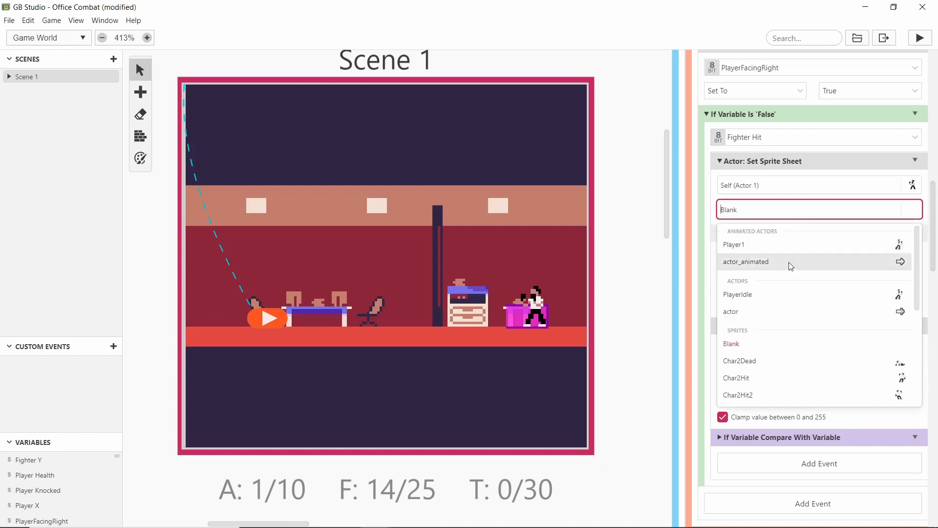
scroll(789, 267, "down", 5)
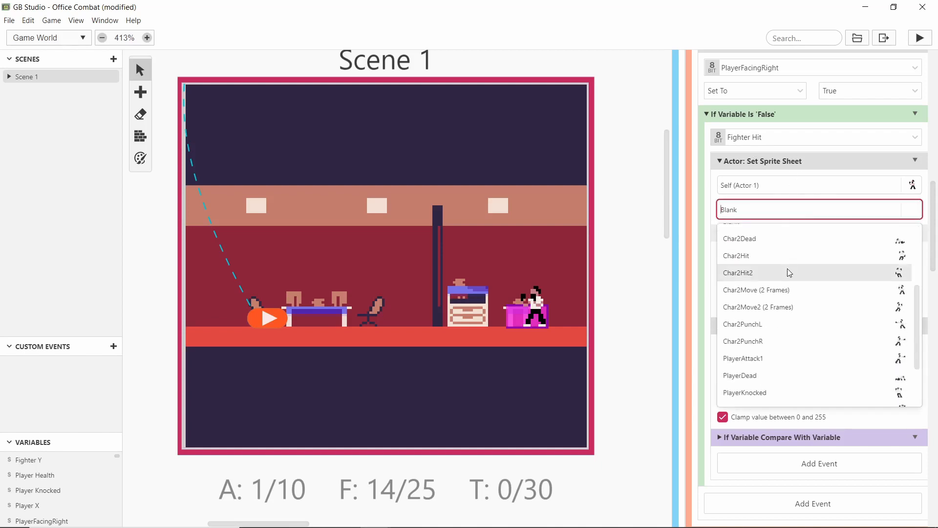
left_click(765, 290)
scroll(848, 256, "up", 1)
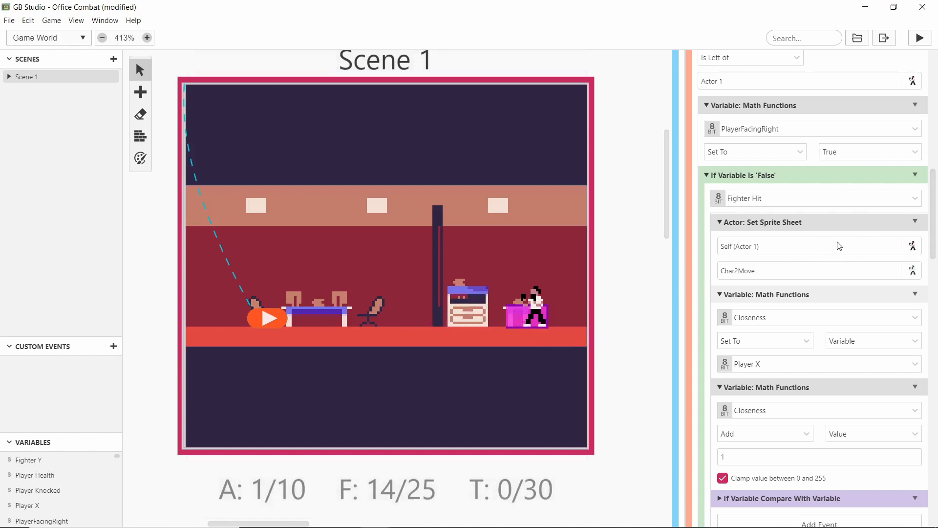
Add an If Variable Is 'True' event and place it first inside the Fighter Hit check, above the Set Sprite Sheet event.
scroll(839, 245, "down", 1)
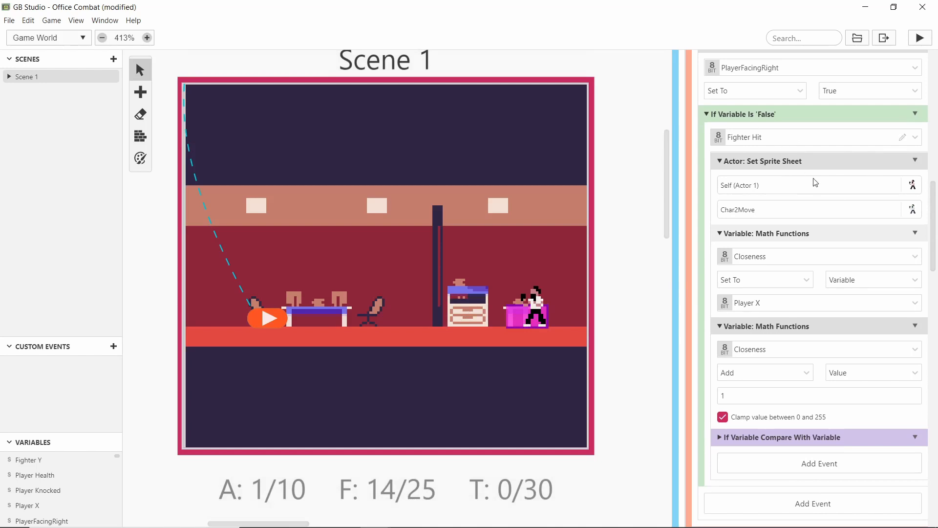
left_click(784, 467)
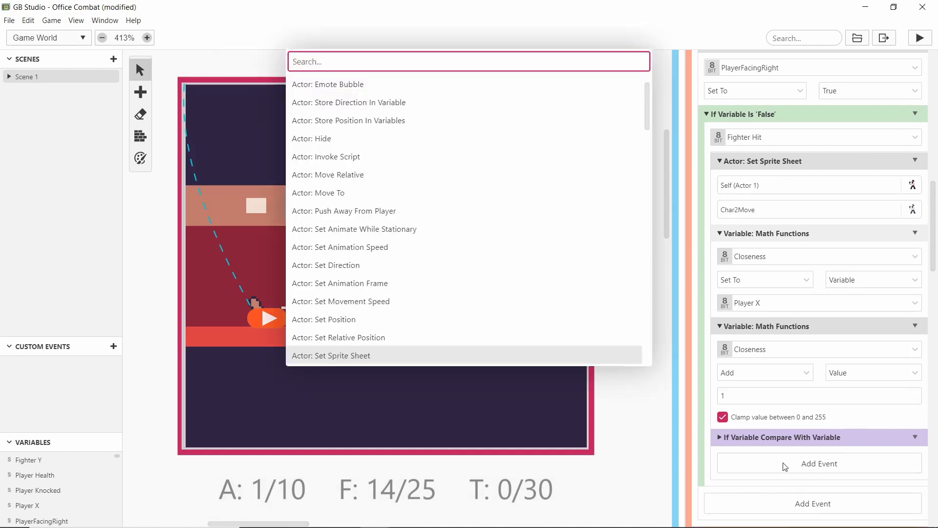
type("if")
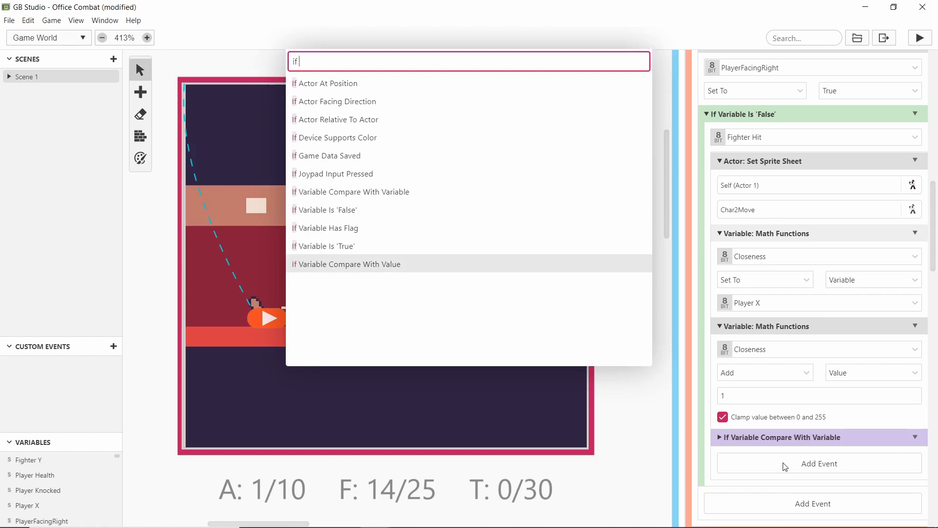
key("Up")
key("Return")
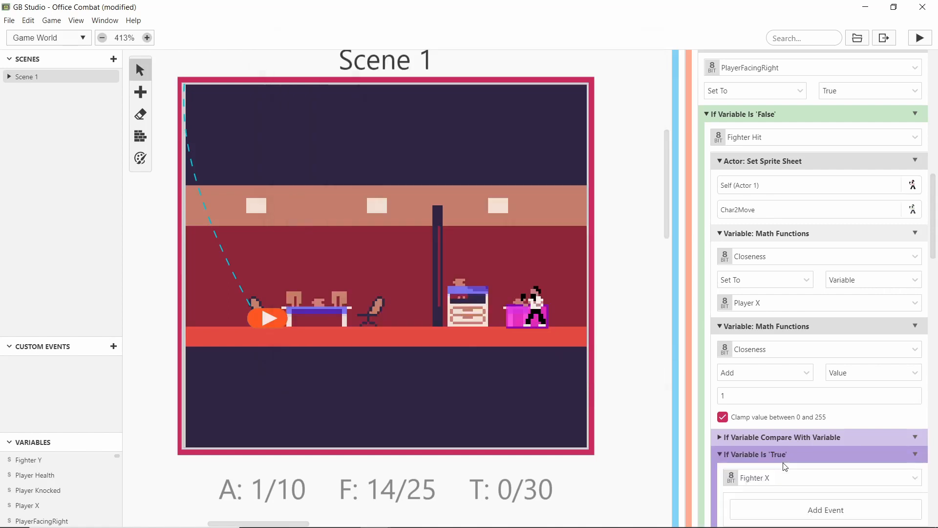
left_click_drag(782, 457, 789, 184)
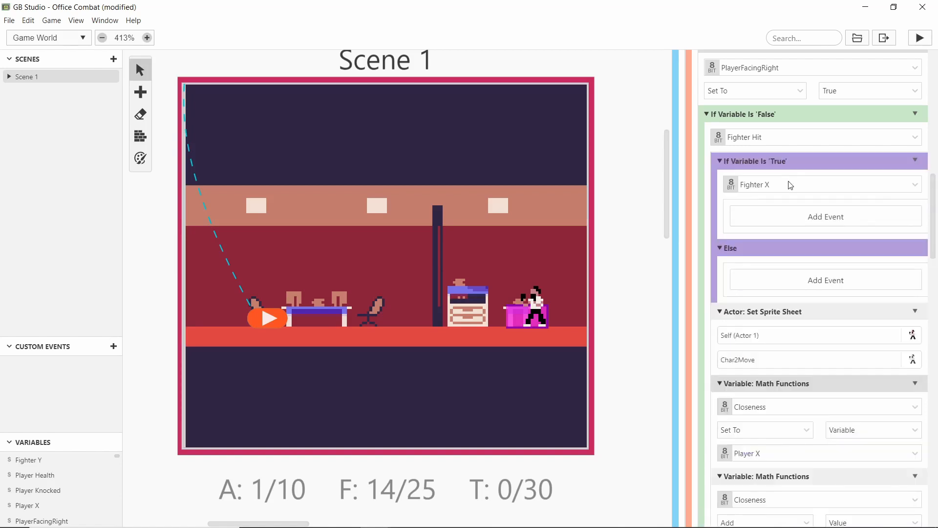
Move the Char2Move Set Sprite Sheet event into the new check's Else and add a Variable: Set To 'True' event below it.
left_click_drag(795, 313, 782, 239)
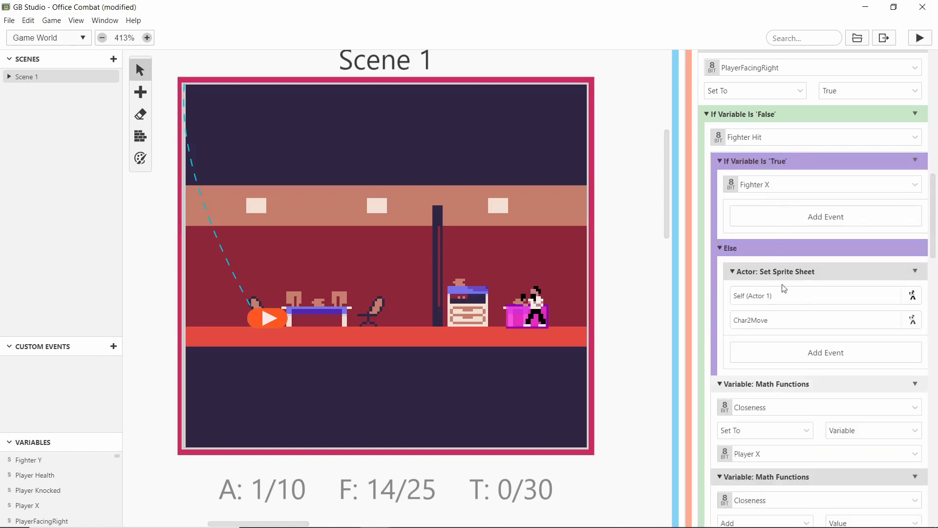
left_click(774, 355)
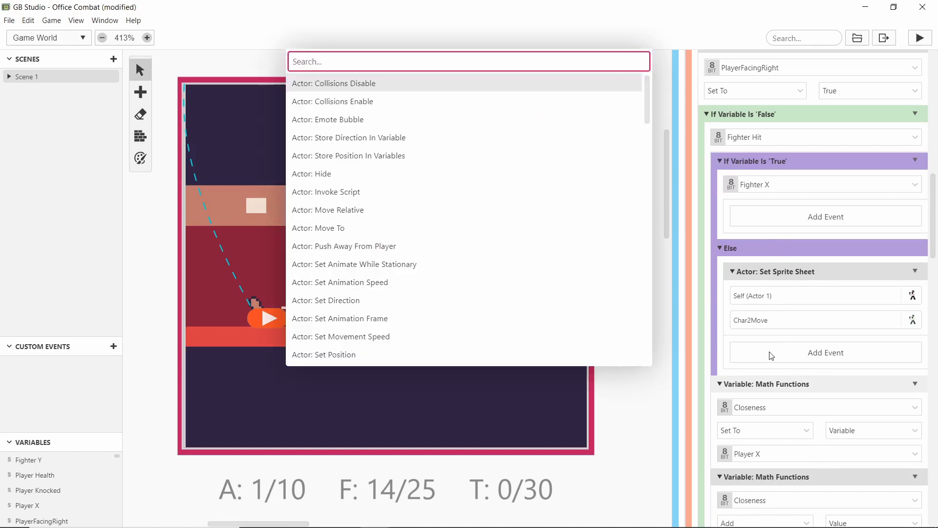
type("set tru")
key("Return")
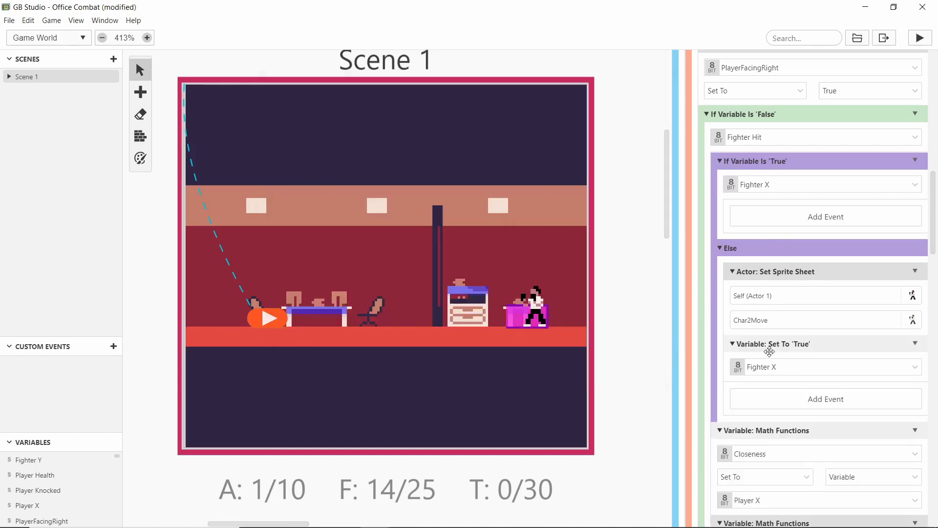
Rename variable Local 5 as Frame Updated and use it in both the If Variable Is 'True' and Set To 'True' events.
left_click(776, 184)
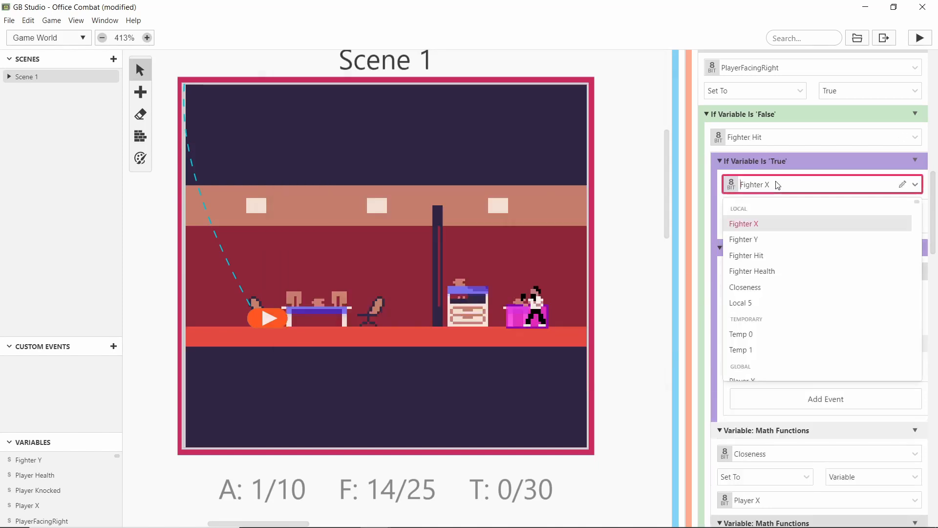
scroll(810, 278, "down", 2)
left_click(781, 242)
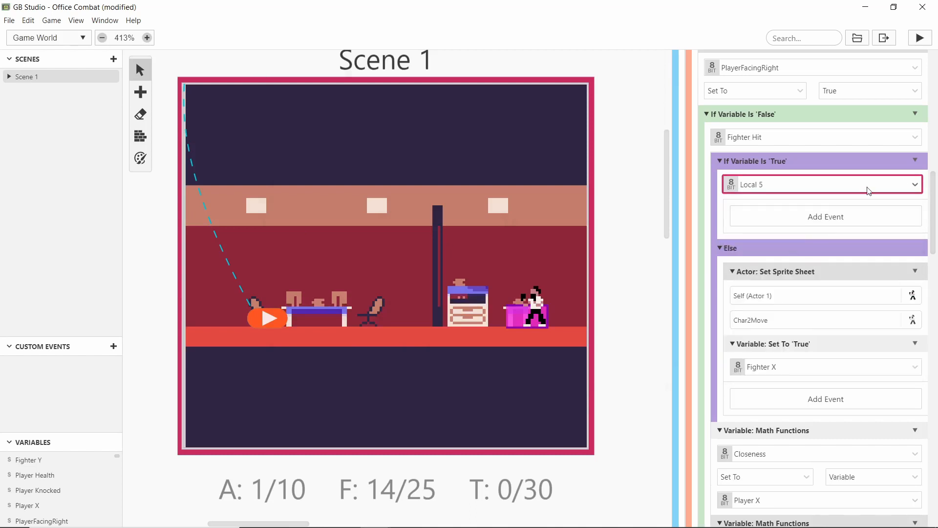
left_click(902, 185)
type("Frame Updated")
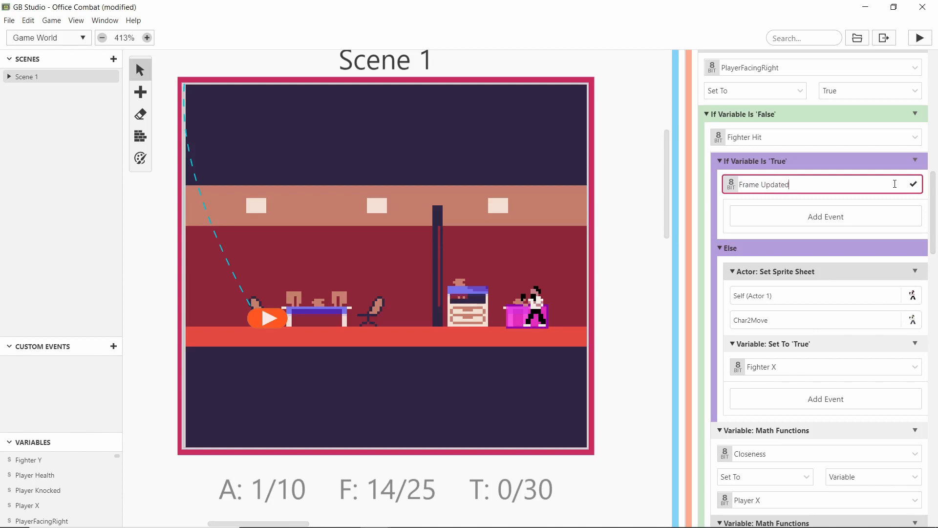
key("Return")
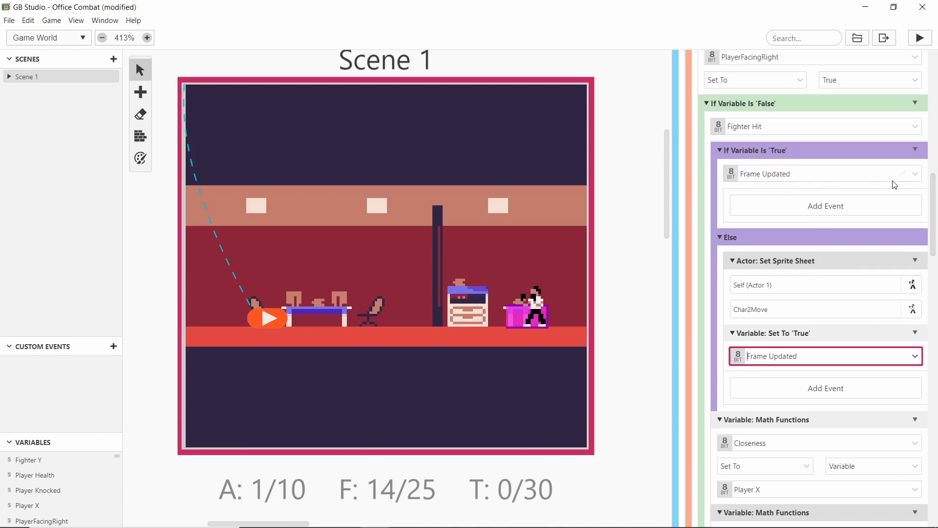
left_click(902, 173)
key("BackSpace")
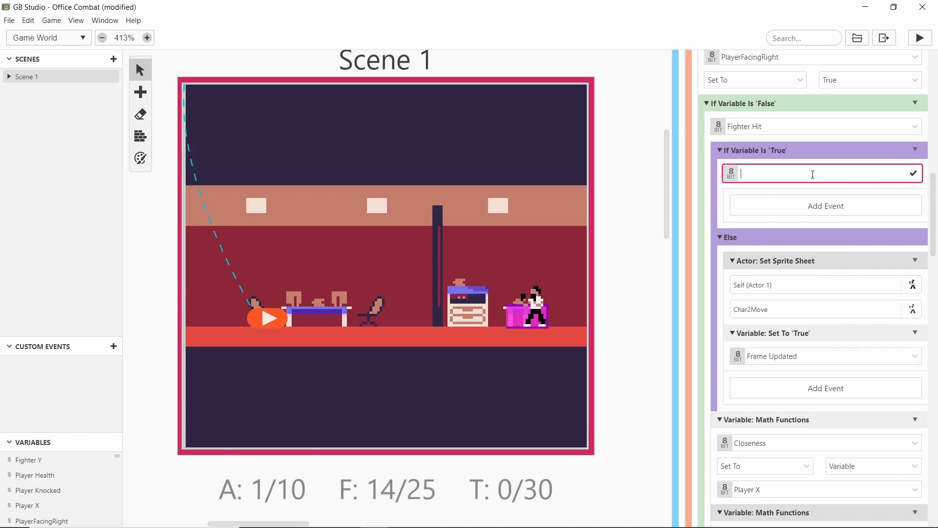
key("Escape")
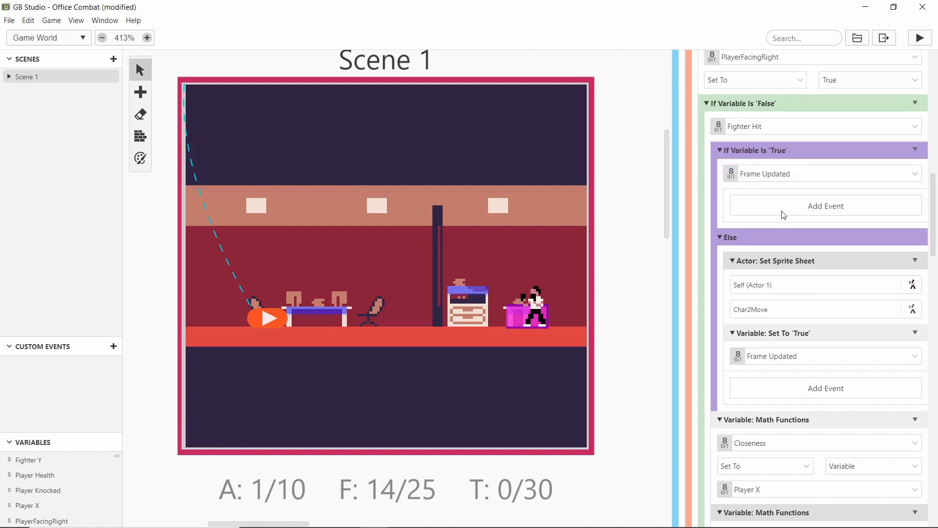
Rename the local variable Frame Updated as Frame Updated L.
left_click(820, 173)
left_click(903, 174)
left_click(863, 177)
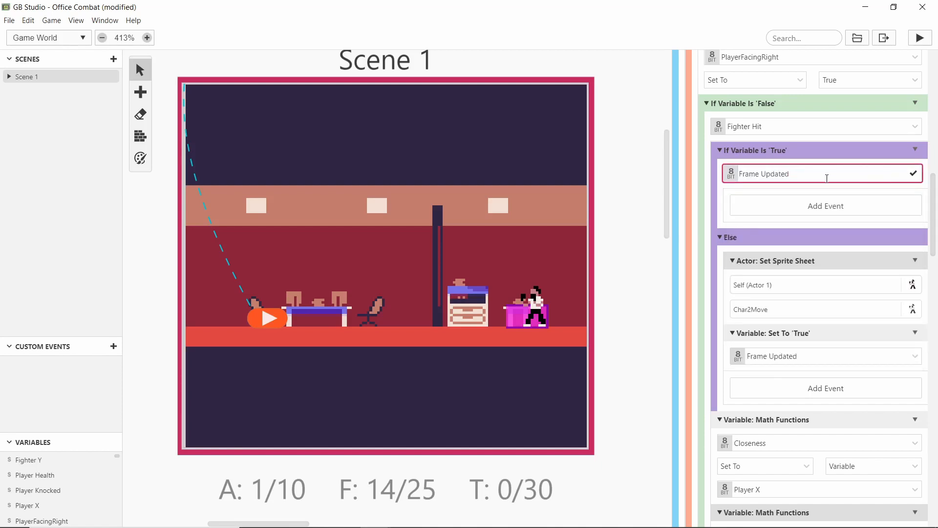
key("Return")
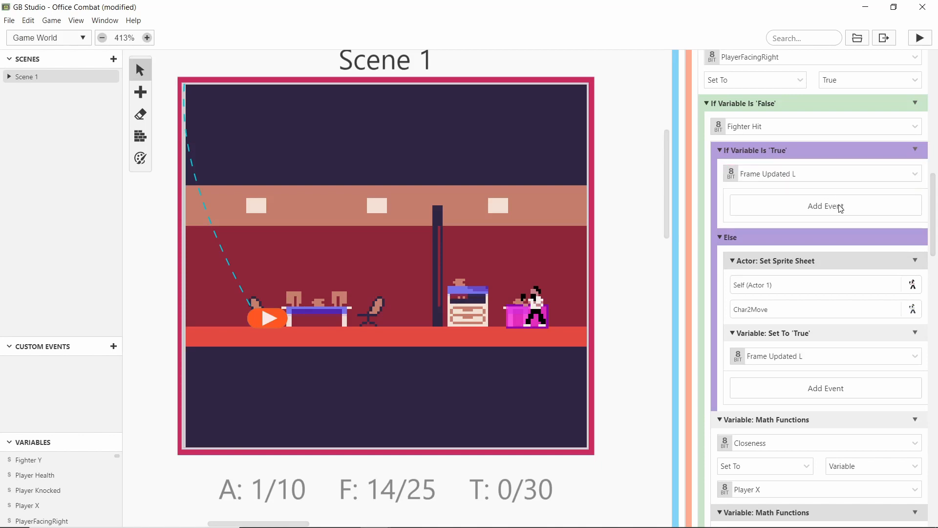
Add a Variable: Set To 'False' event inside the true branch of the Frame Updated L check.
double_click(840, 207)
key("s")
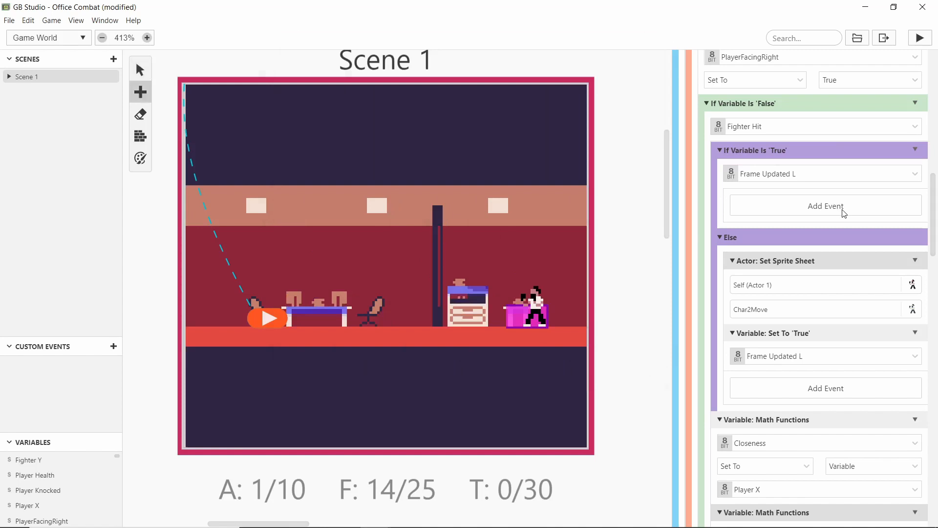
left_click(842, 210)
type("set fals")
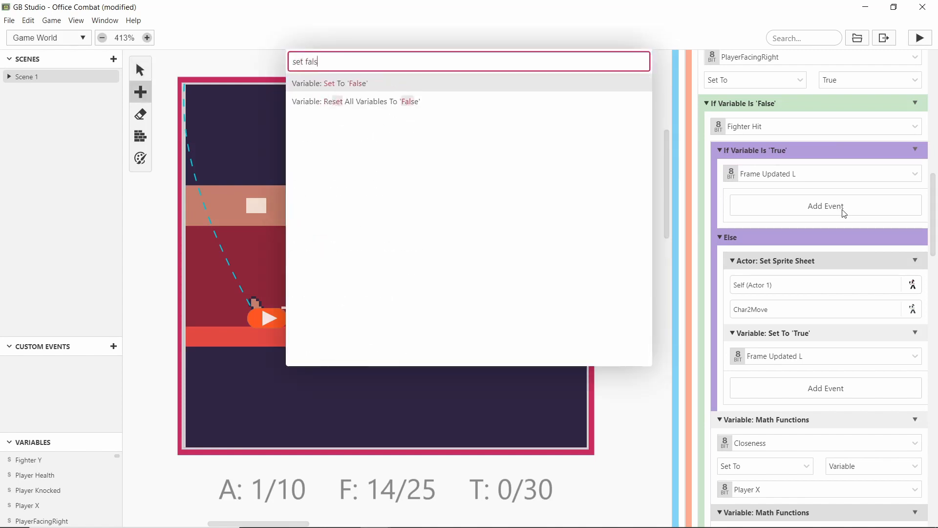
key("Return")
Assign global Variable 6 to the new Set To 'False' event and rename it Frame Updated R.
left_click(831, 221)
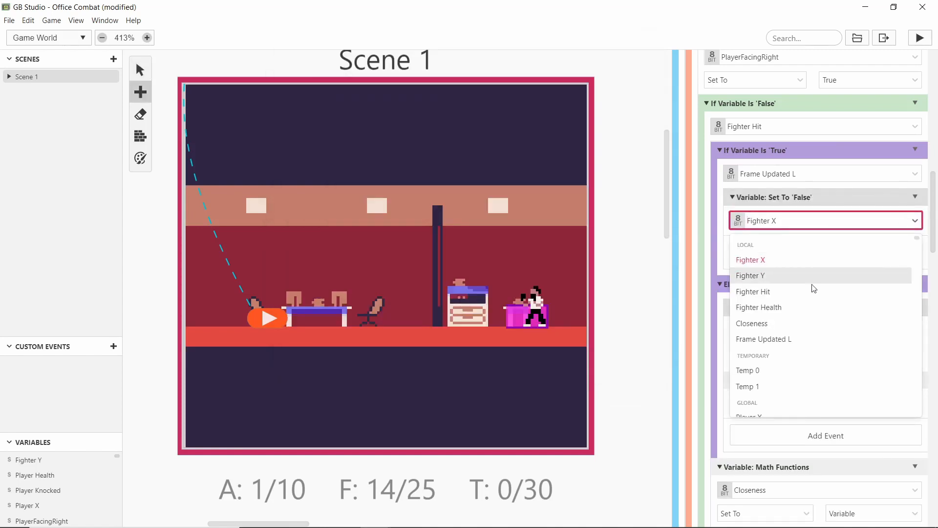
scroll(794, 318, "down", 5)
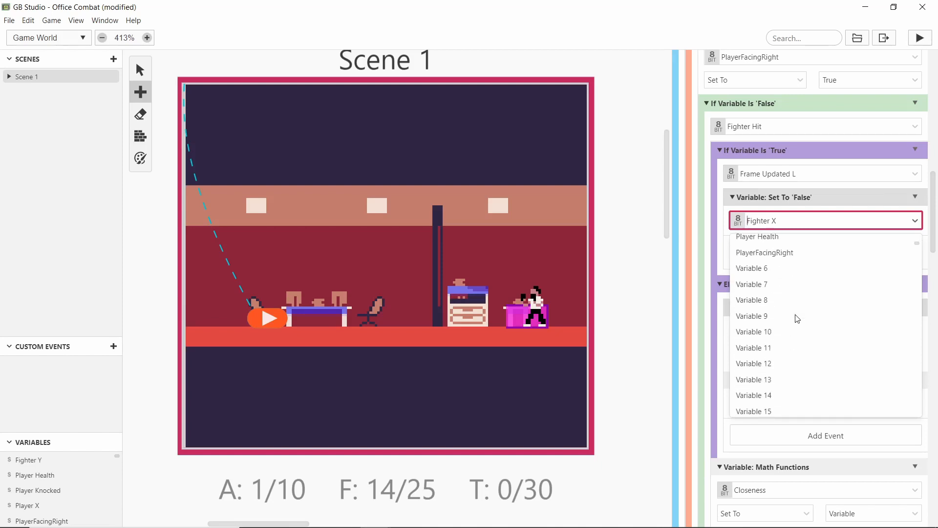
left_click(788, 270)
left_click(899, 220)
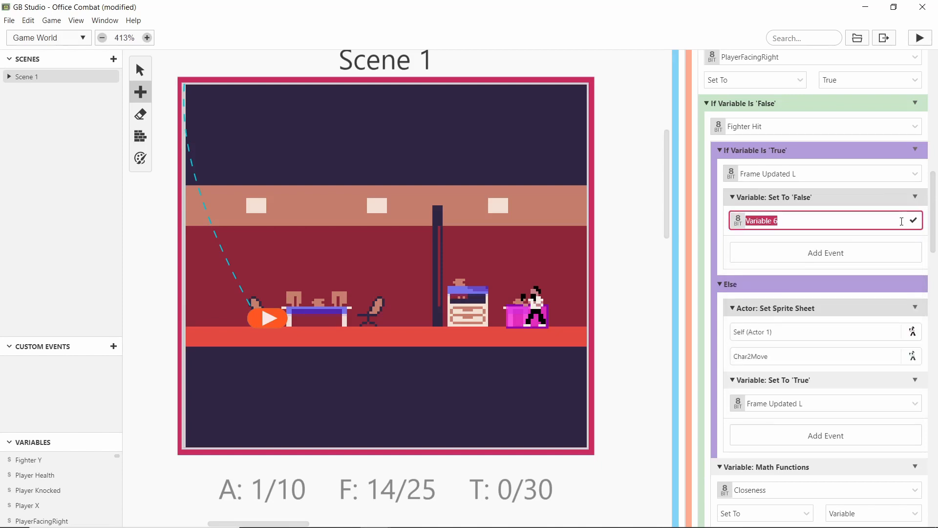
type("Frame Up")
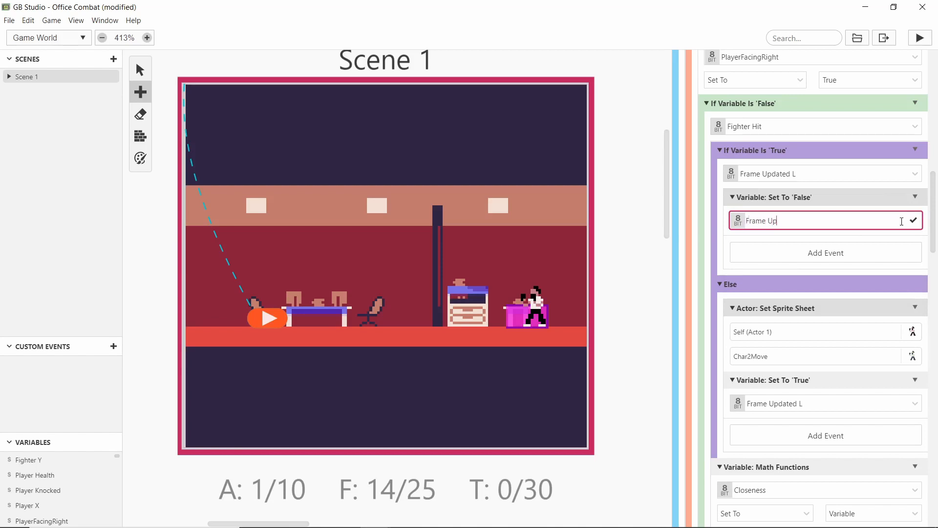
type("dated R")
key("Return")
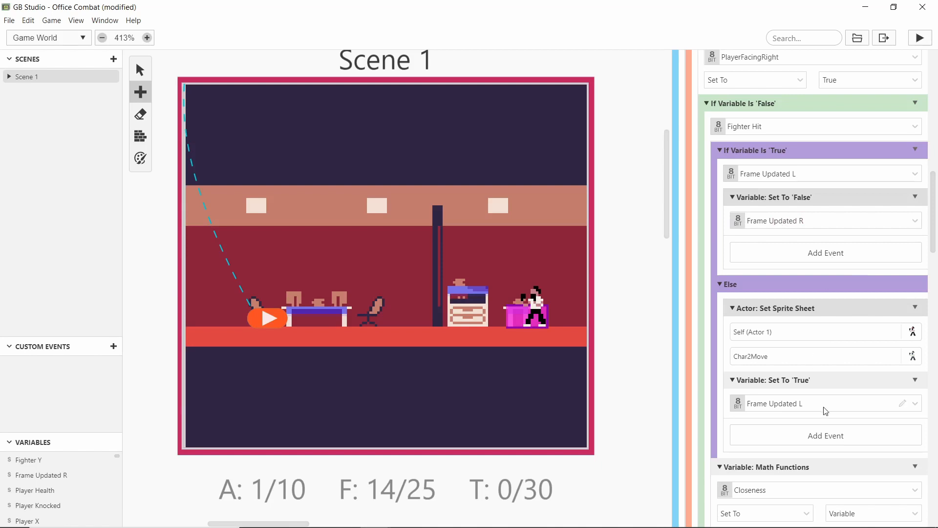
Switch the If Variable Is 'True' check to global Variable 7 and rename that variable Frame Updated L.
left_click(803, 181)
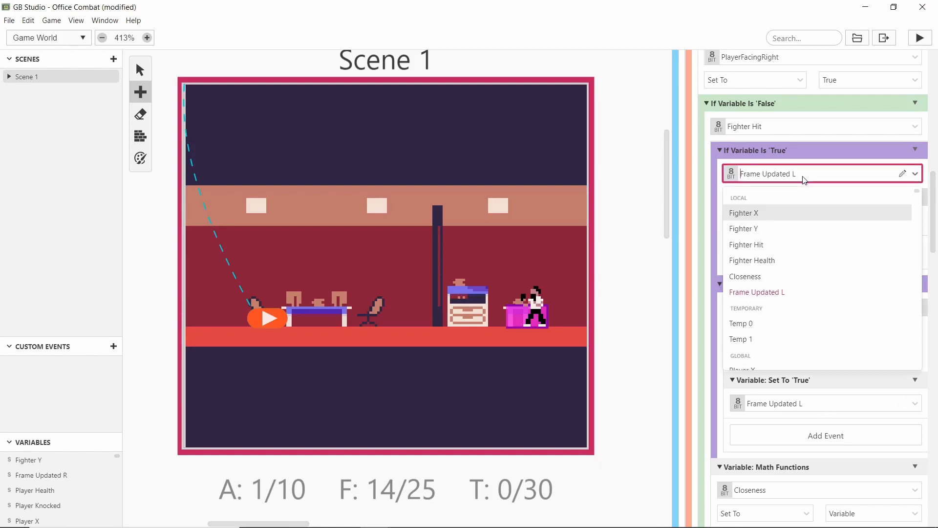
scroll(795, 250, "down", 3)
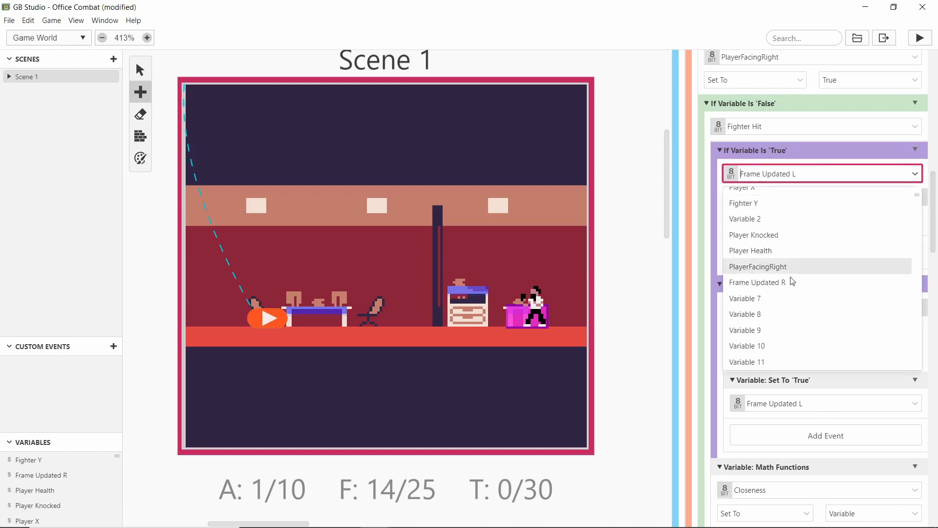
left_click(788, 296)
left_click(898, 173)
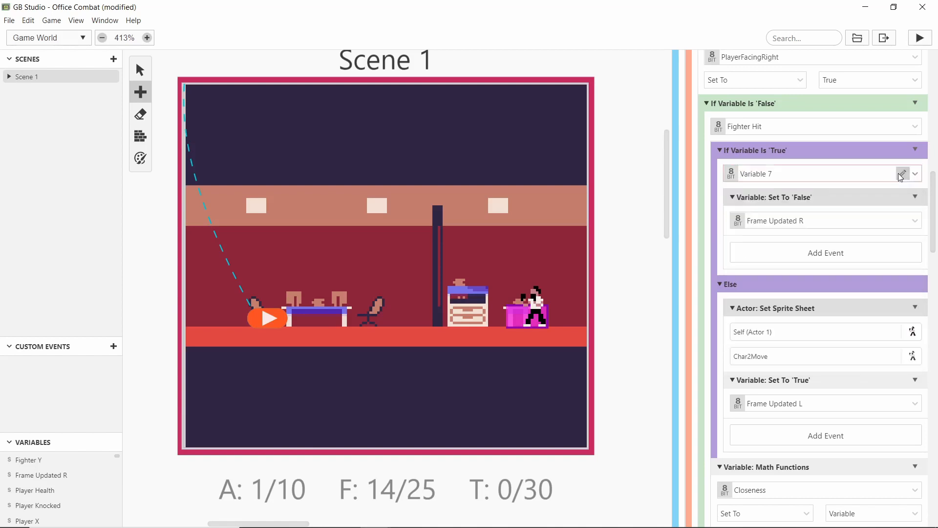
type("Frame Updated")
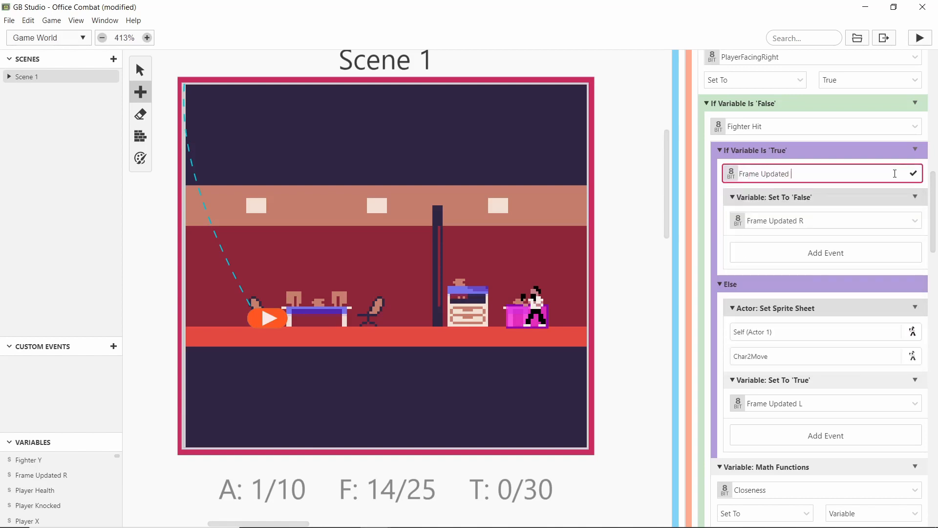
type(" L")
key("Return")
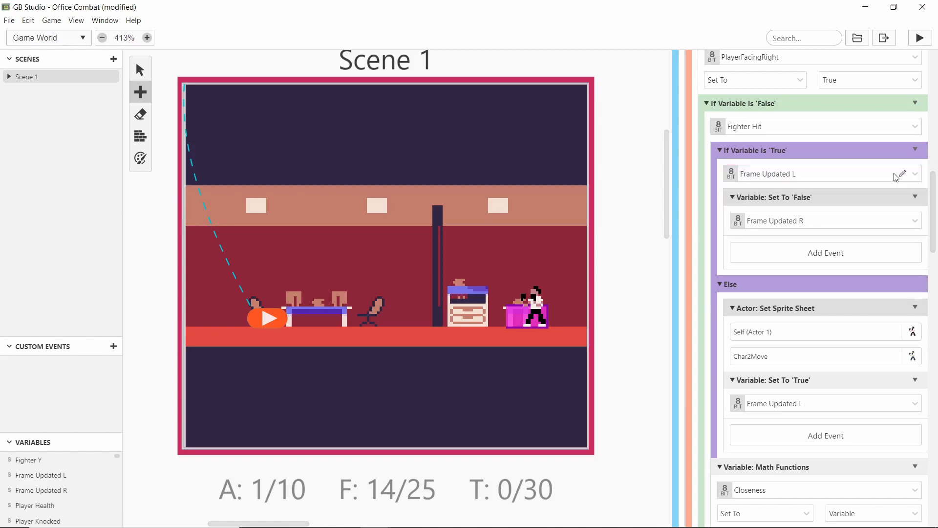
Clear the local variable's custom name in the Else's Set To 'True' event and switch the event to global Frame Updated L.
left_click(815, 403)
left_click(902, 403)
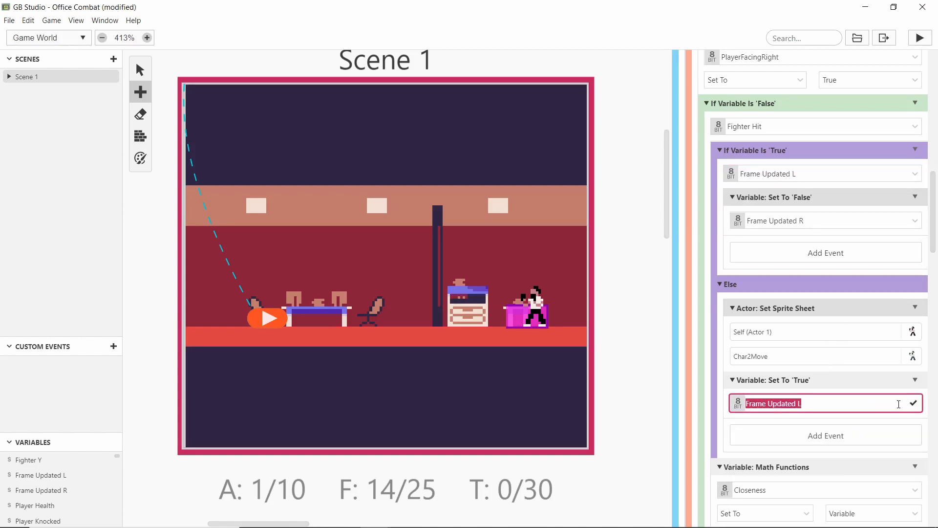
key("BackSpace")
key("Return")
left_click(841, 410)
scroll(820, 446, "down", 2)
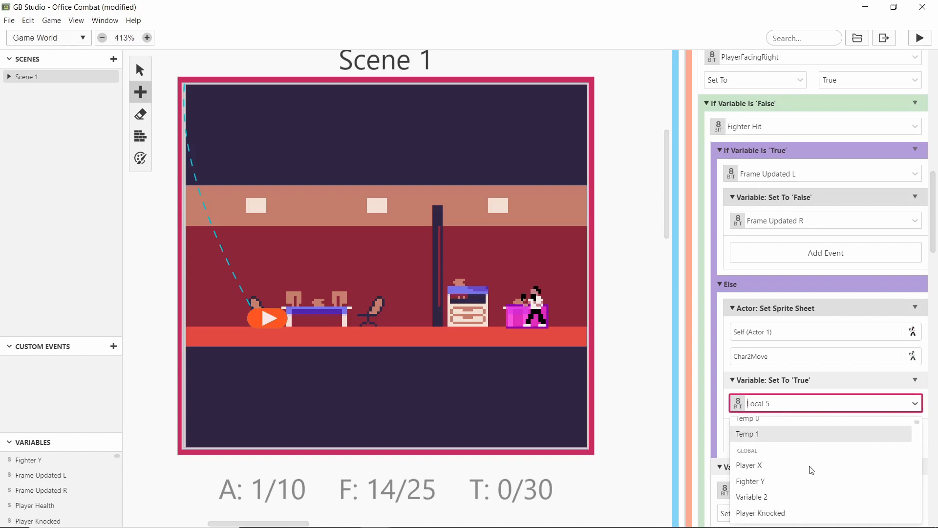
scroll(804, 491, "down", 1)
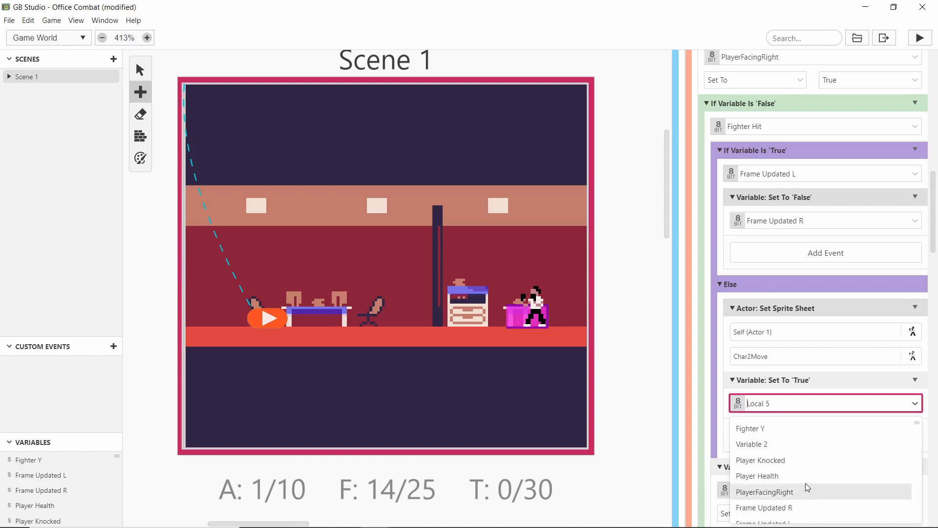
scroll(806, 501, "down", 1)
left_click(807, 460)
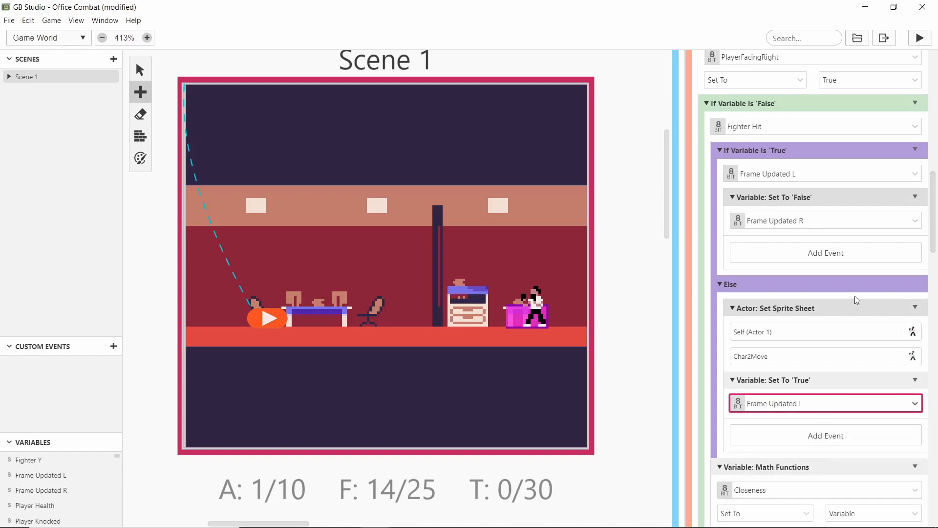
Review the events in the Fighter Hit check and the surrounding position check for the player being left of Actor 1.
scroll(833, 376, "down", 8)
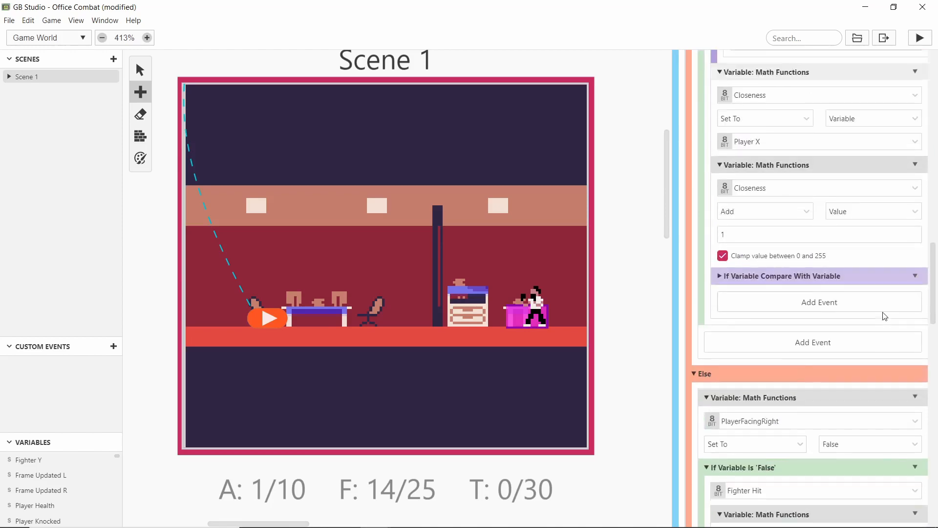
scroll(882, 315, "up", 8)
scroll(883, 312, "up", 2)
scroll(840, 268, "down", 2)
scroll(802, 229, "up", 2)
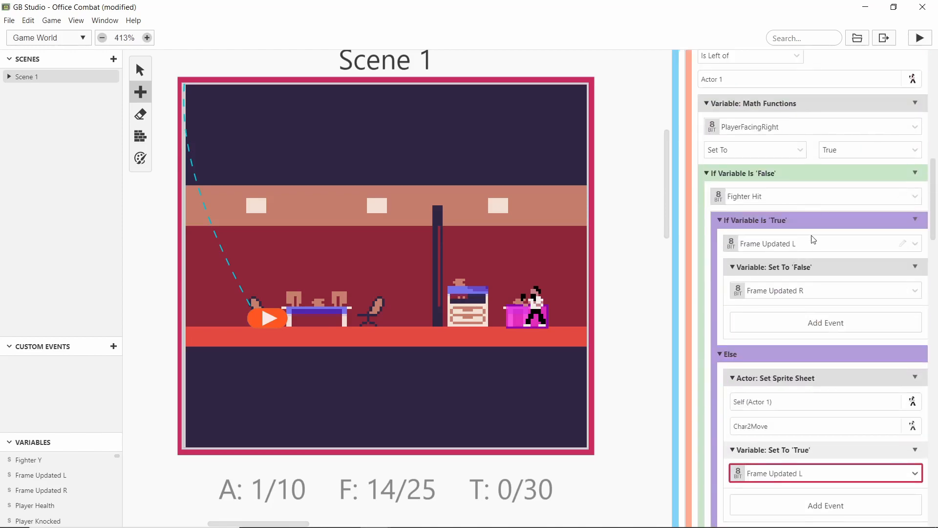
scroll(781, 258, "up", 1)
scroll(780, 258, "up", 2)
scroll(812, 270, "down", 3)
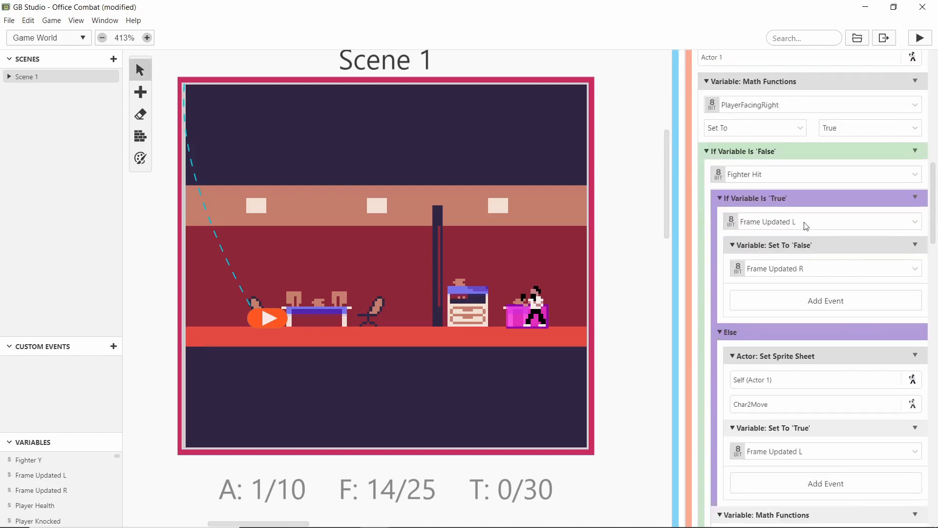
scroll(805, 227, "up", 2)
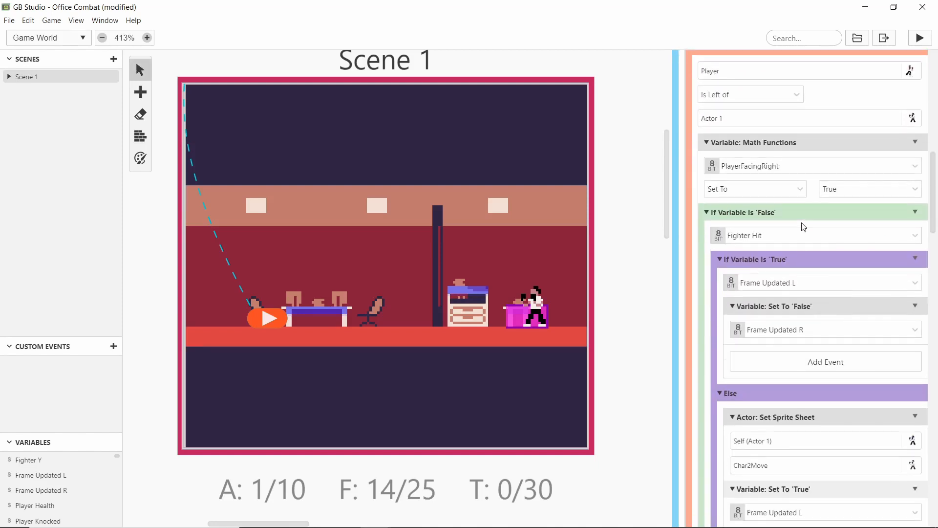
scroll(802, 285, "down", 2)
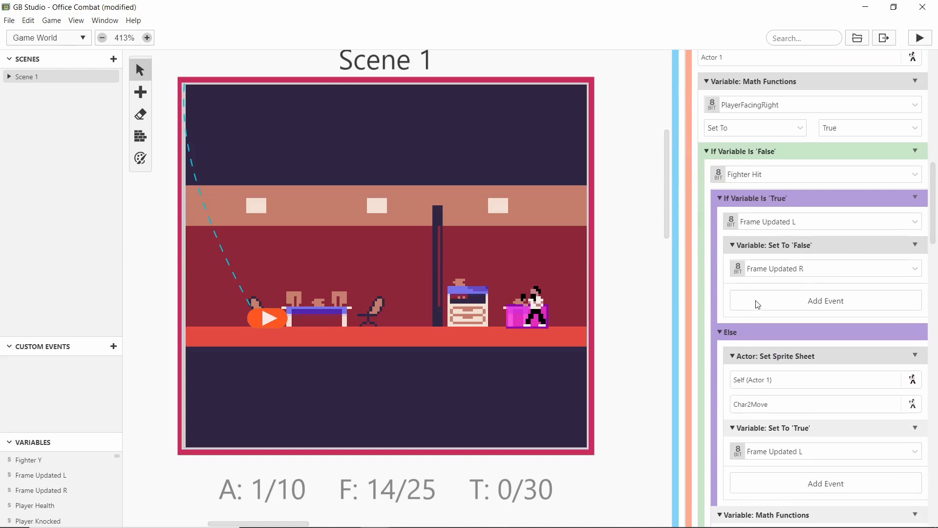
Copy the Frame Updated L check and paste it before the first Math Functions event in the outer Else's Fighter Hit check.
left_click(915, 197)
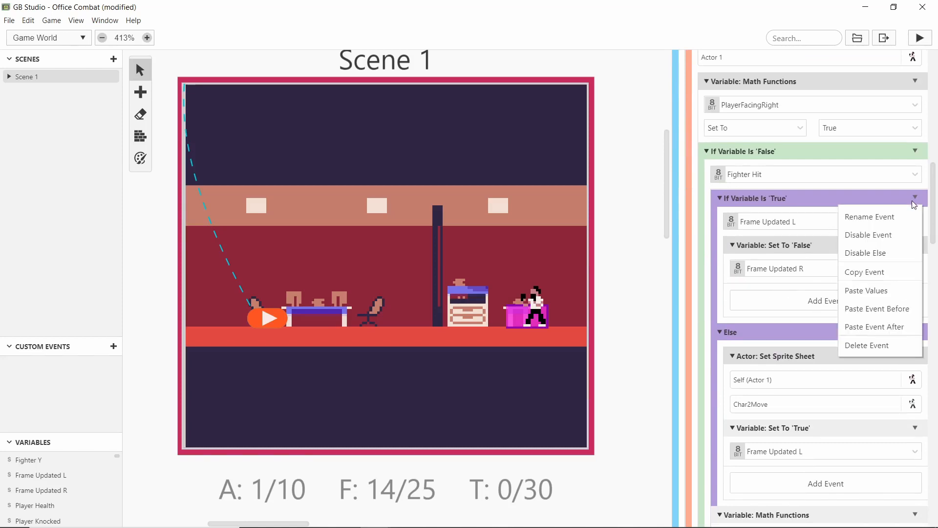
left_click(877, 272)
scroll(788, 163, "down", 2)
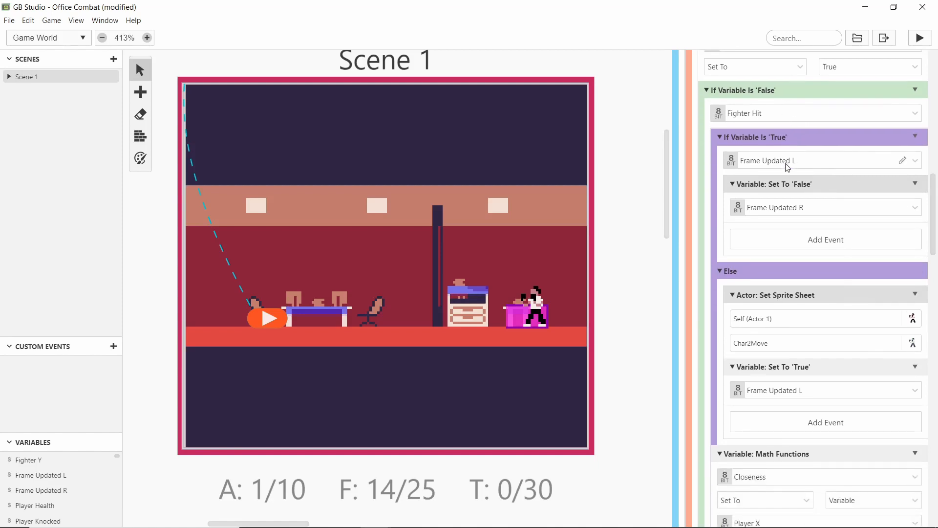
scroll(788, 167, "up", 10)
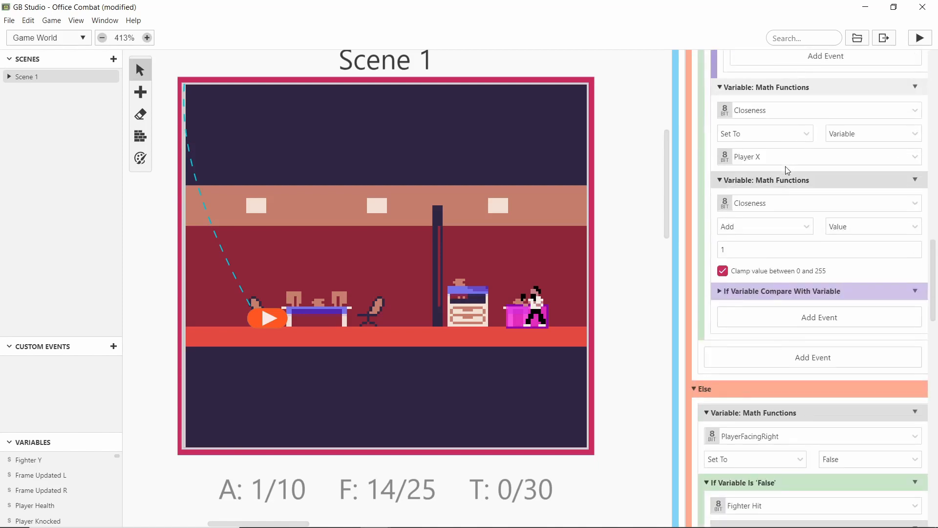
scroll(787, 171, "down", 2)
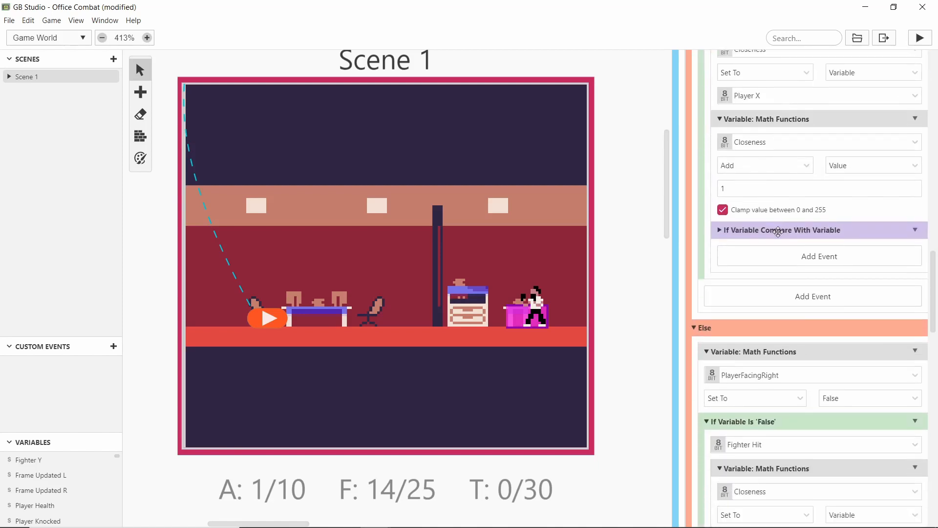
scroll(778, 231, "down", 5)
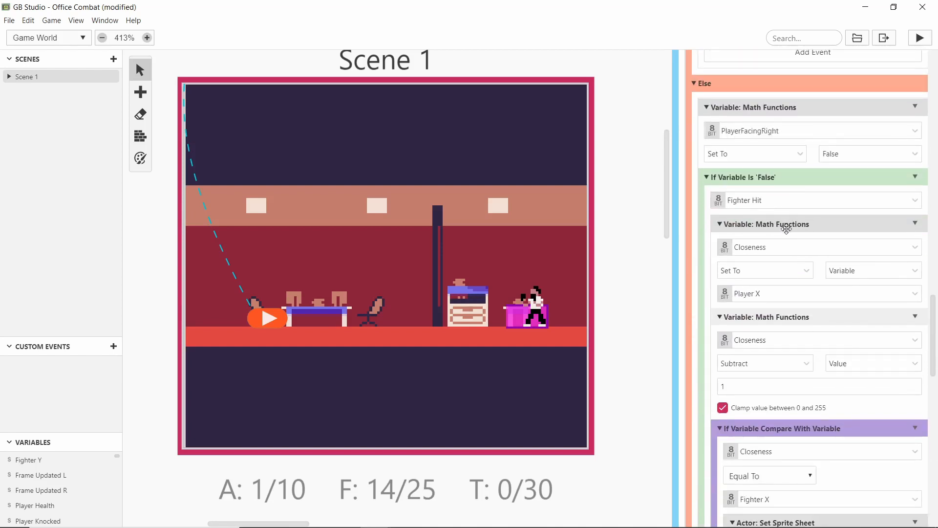
left_click(913, 225)
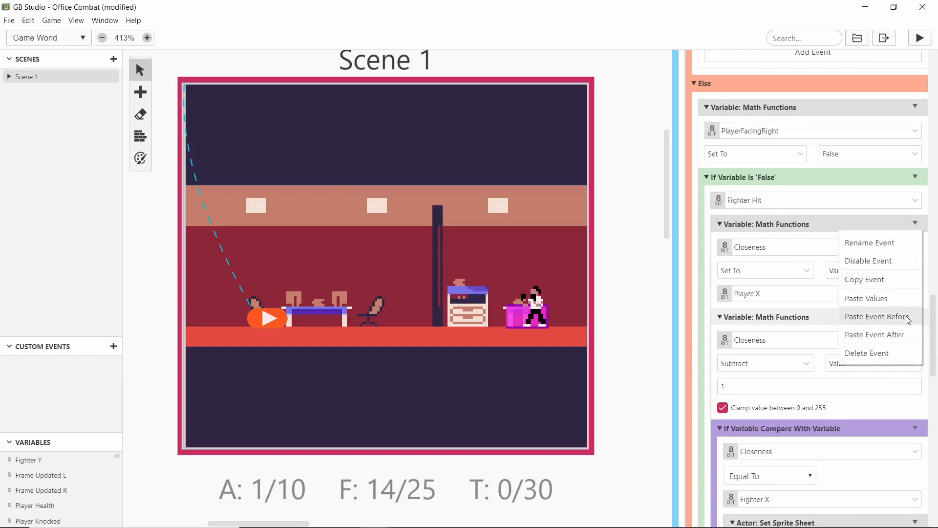
left_click(875, 316)
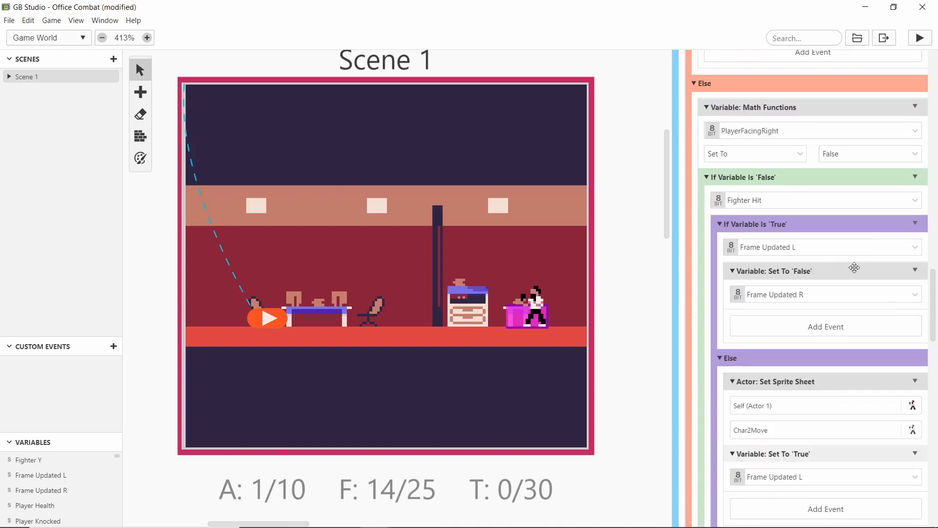
In the pasted copy, set the If Variable Is 'True' variable to Frame Updated R and the Set To 'False' variable to Frame Updated L.
left_click(800, 258)
scroll(808, 310, "down", 5)
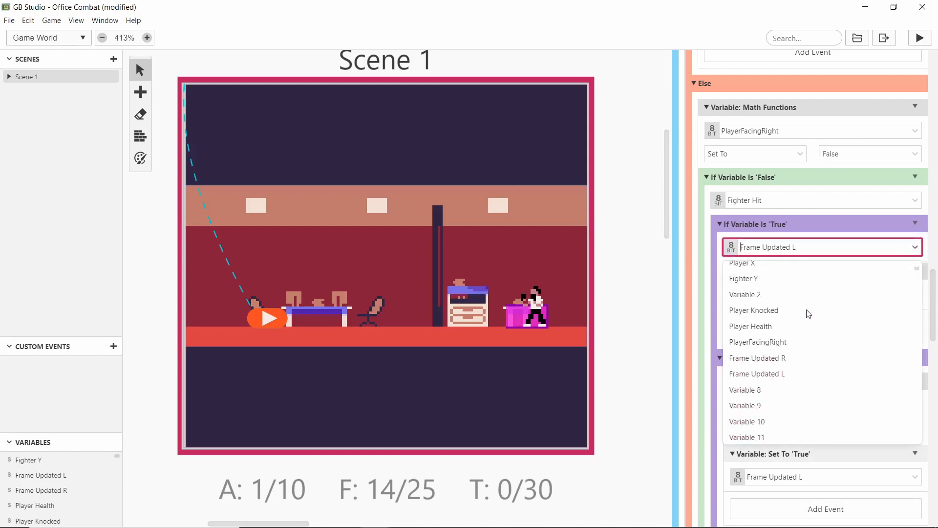
left_click(794, 358)
left_click(810, 295)
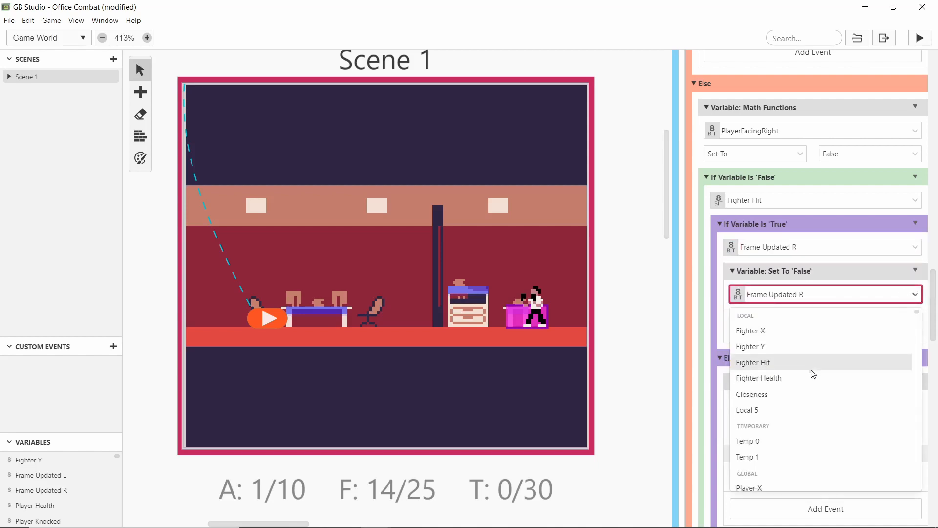
scroll(812, 377, "down", 4)
left_click(800, 418)
Set the variable of the pasted copy's Set To 'True' event to Frame Updated R.
scroll(816, 313, "down", 3)
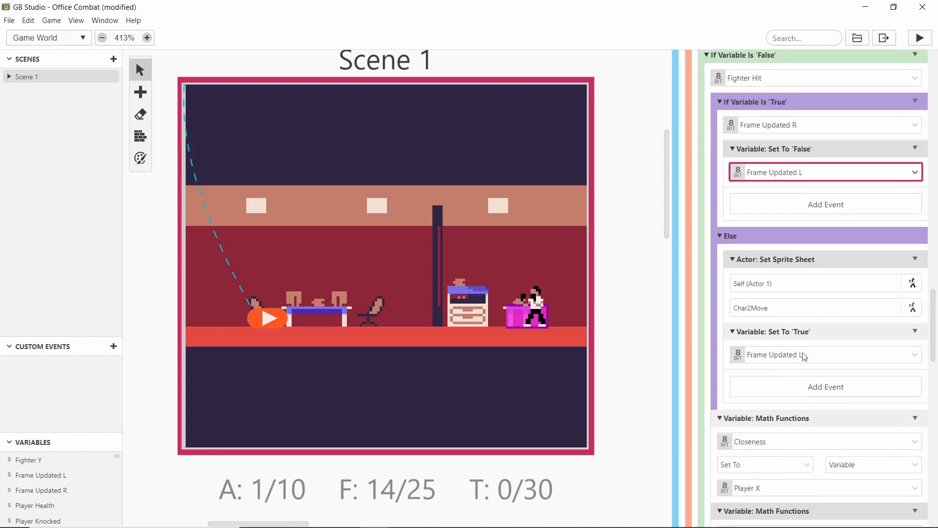
left_click(804, 356)
scroll(813, 411, "down", 5)
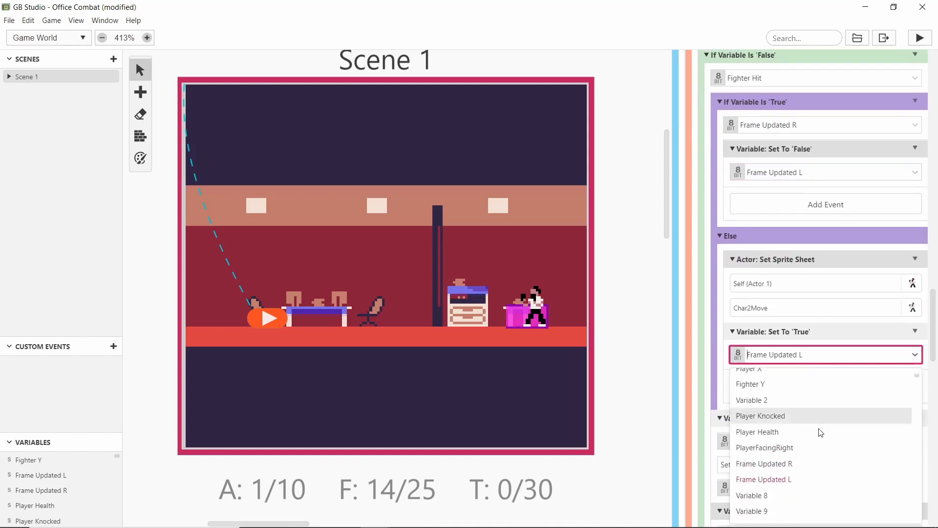
left_click(808, 463)
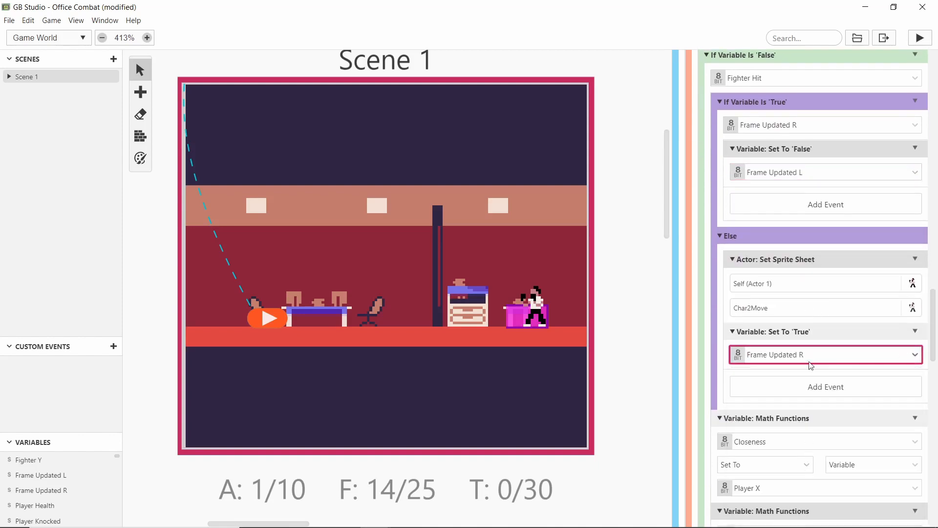
Set the sprite sheet of Actor 1 in the Frame Updated R check's Else branch to Char2Move2.
left_click(812, 312)
scroll(808, 386, "down", 3)
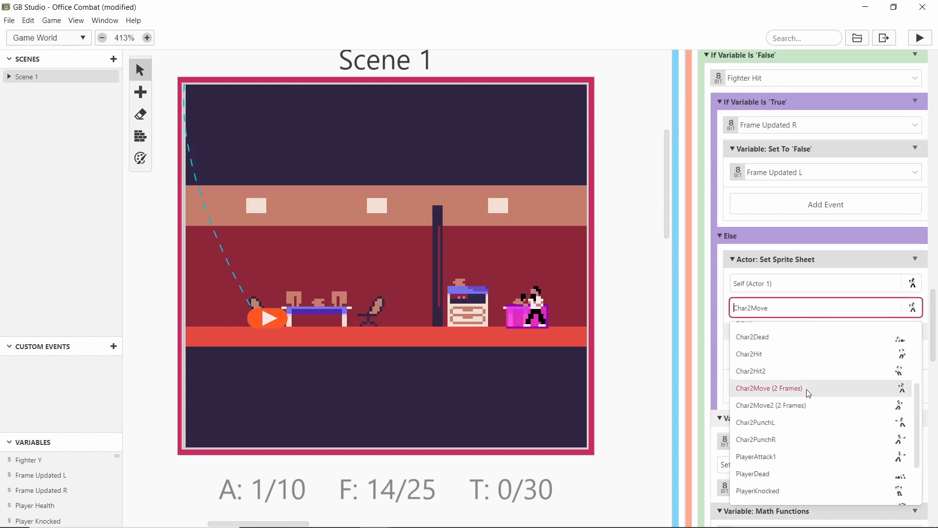
left_click(804, 405)
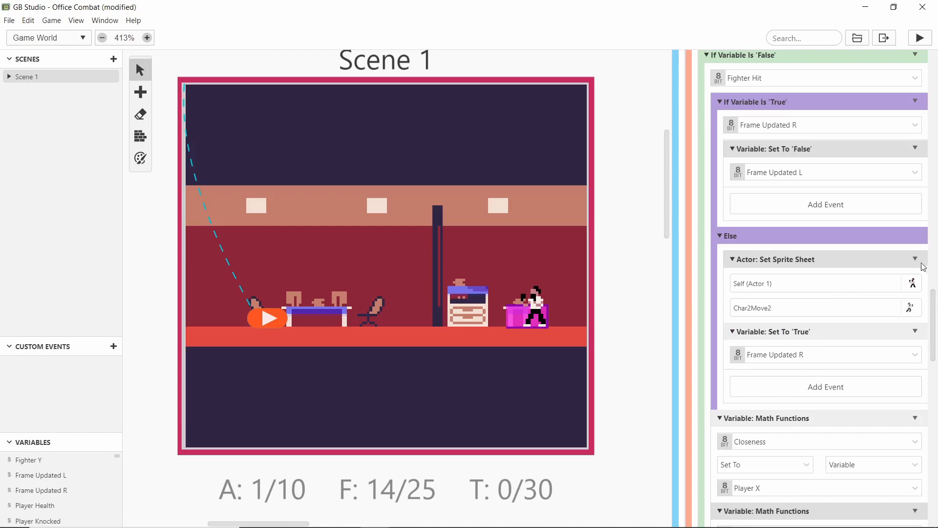
Run the game and move and jump the player around both sides of the enemy fighter to test its facing.
scroll(922, 267, "up", 3)
scroll(813, 222, "up", 2)
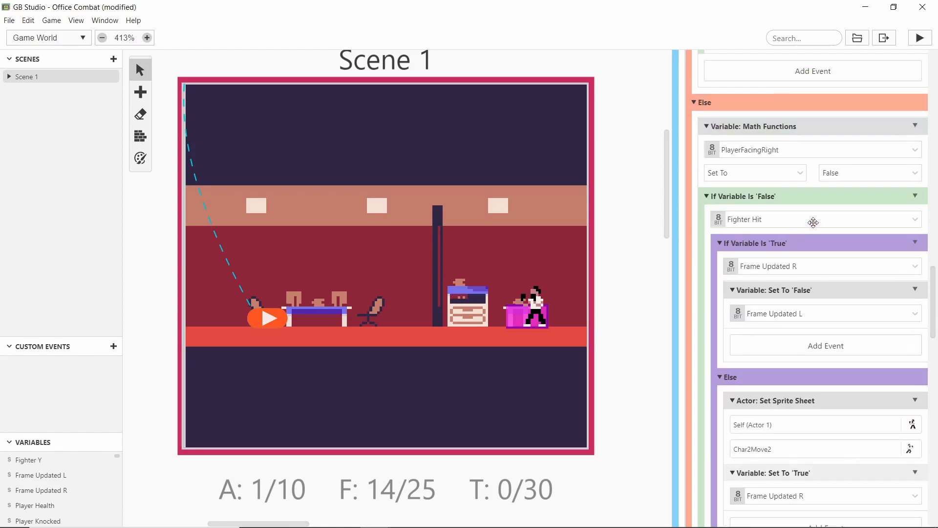
scroll(807, 268, "up", 12)
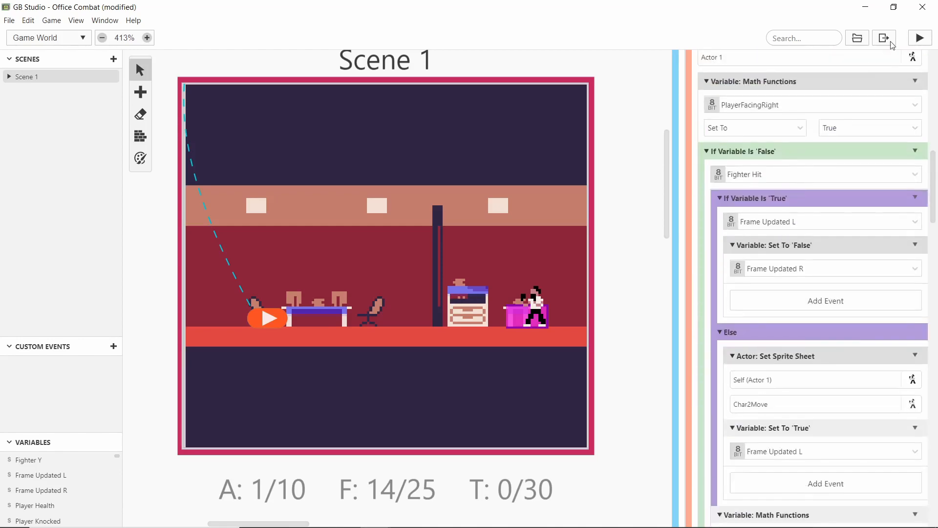
left_click(919, 37)
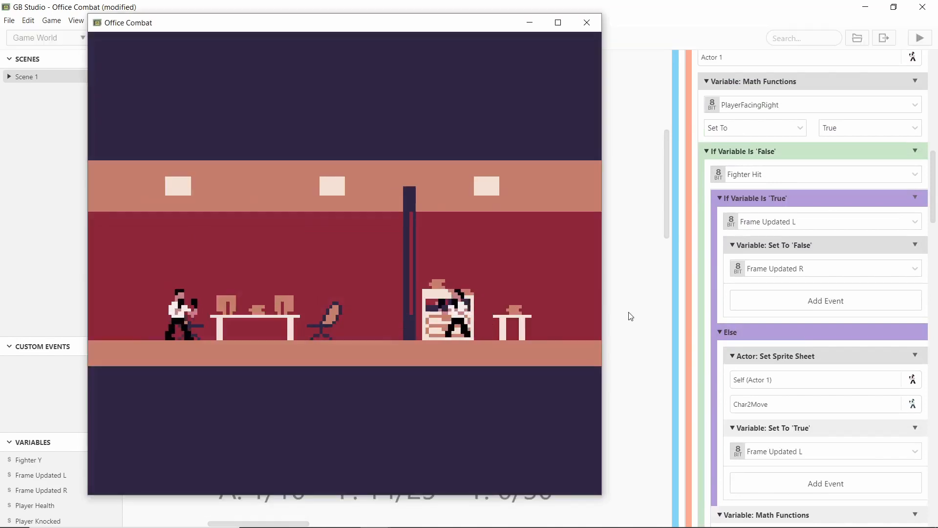
key("Right")
key("x")
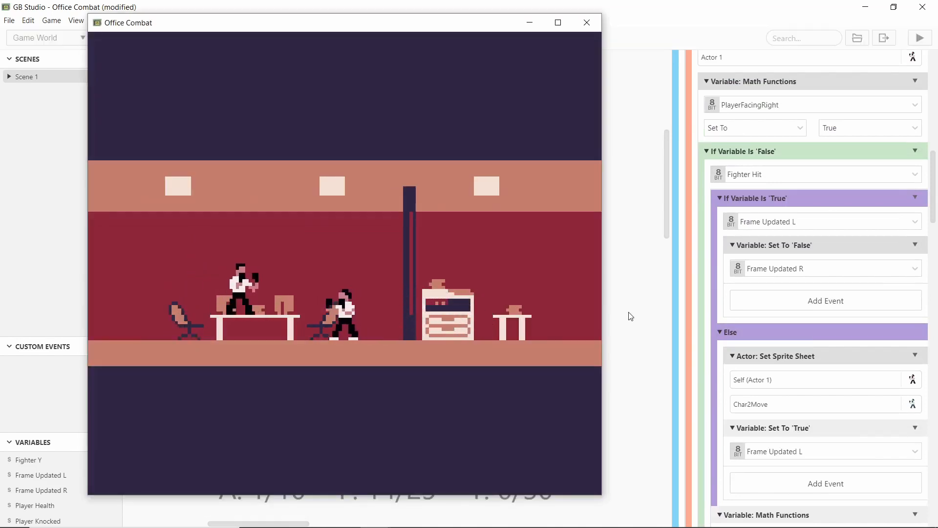
key("Right")
key("x")
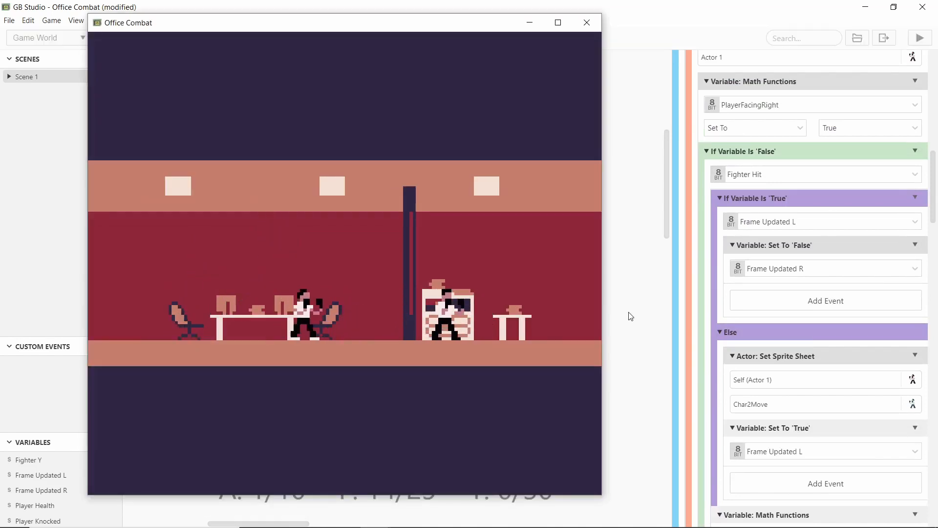
key("Right")
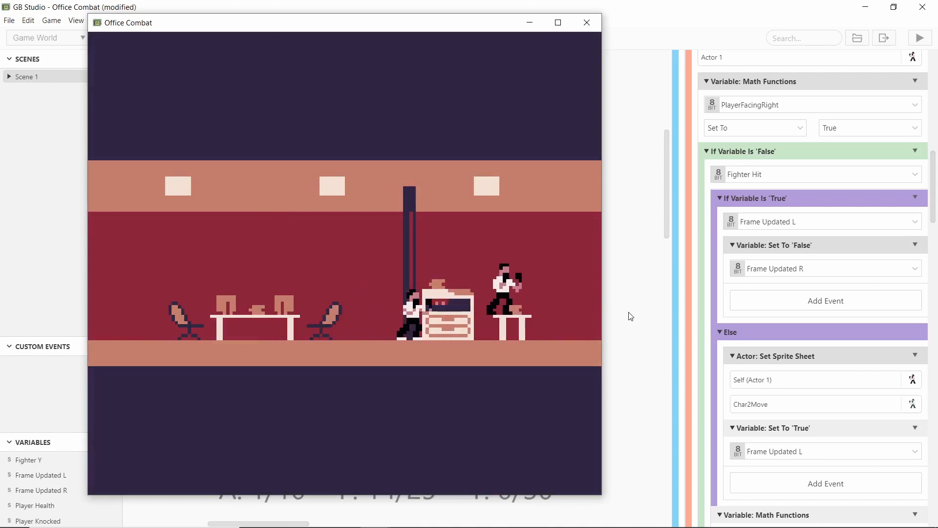
key("Left")
key("Right")
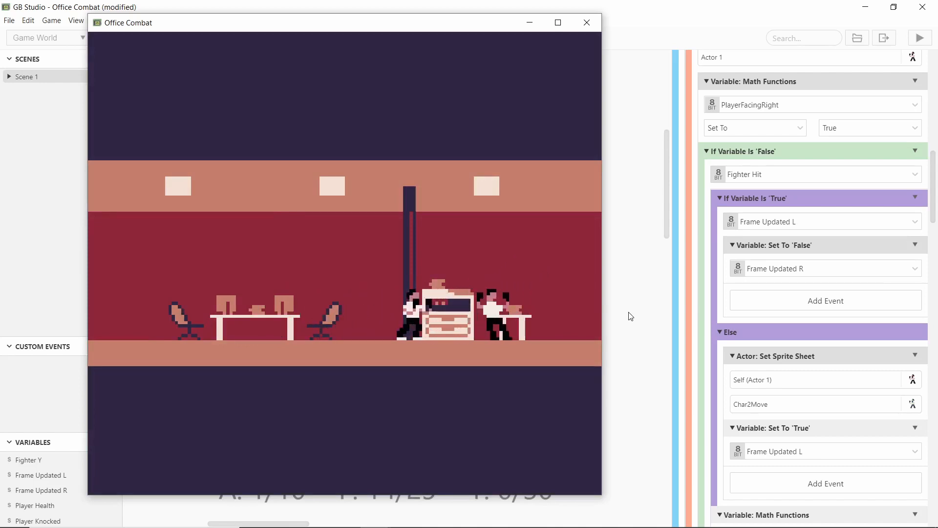
key("Right")
key("Left")
key("x")
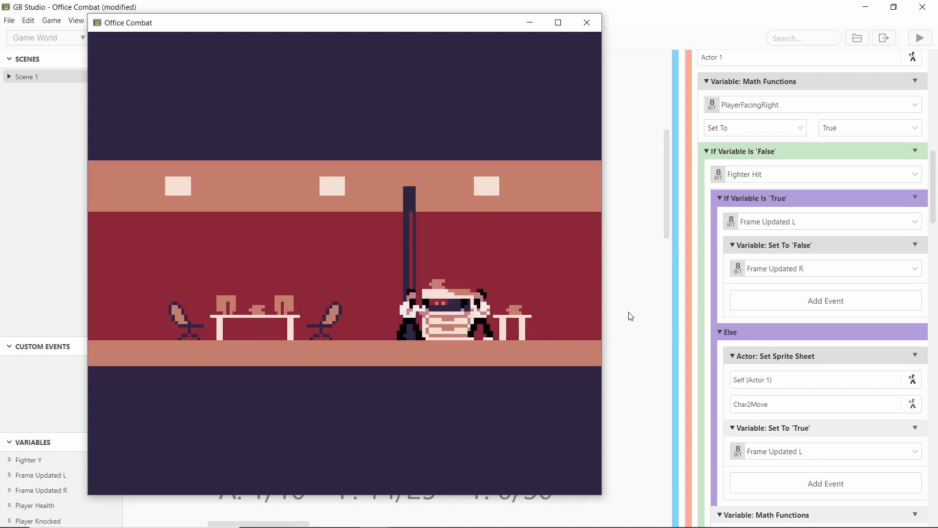
key("Left")
key("x")
key("Right")
key("Left")
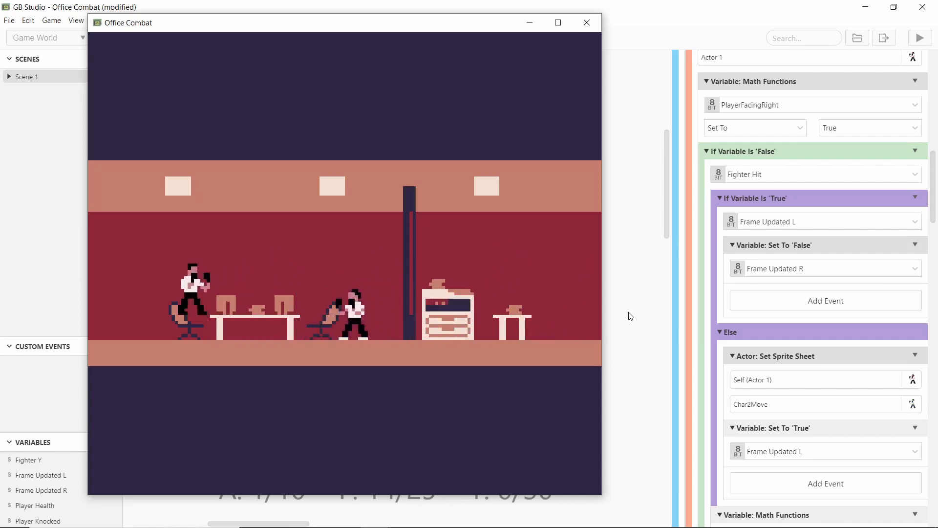
key("Right")
key("Left")
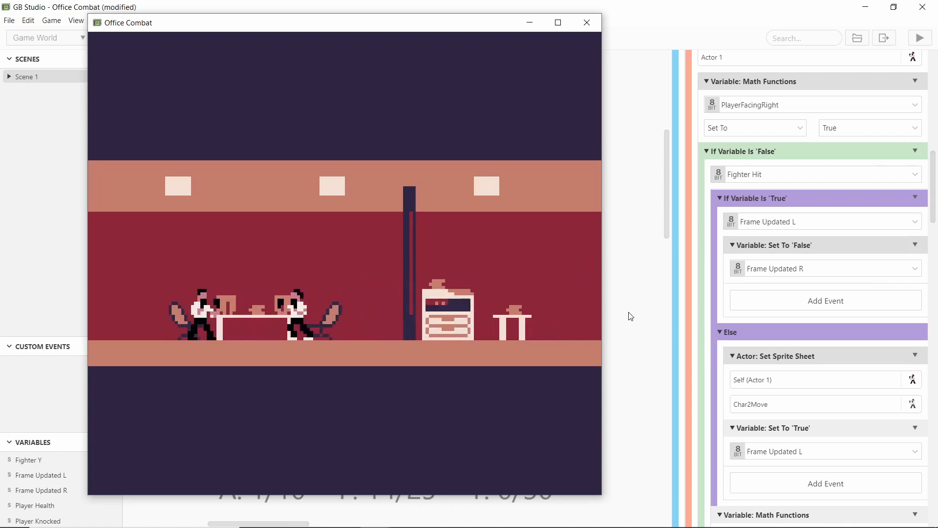
key("Right")
key("x")
key("Left")
key("Right")
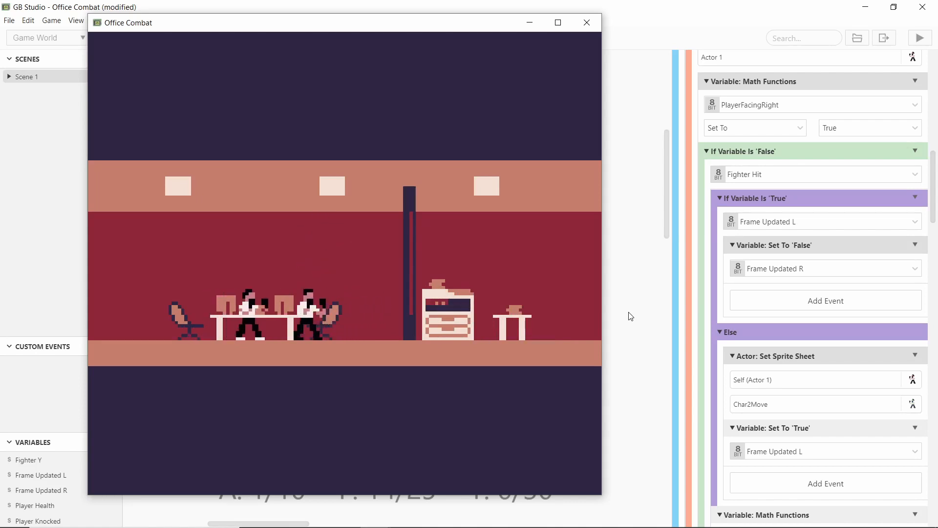
Test the fighter's facing while the player attacks and jumps on either side, and close the game preview.
key("Left")
key("z")
key("Right")
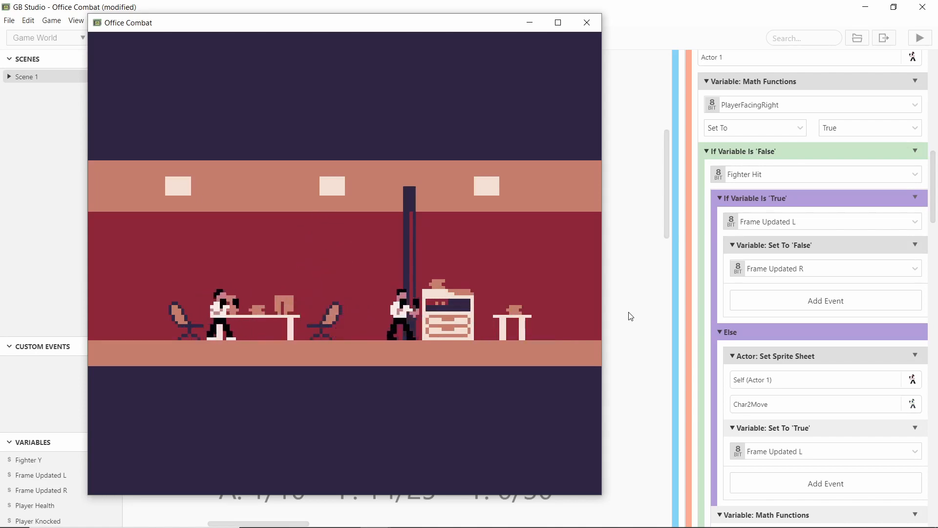
key("Left")
key("z")
key("Right")
key("x")
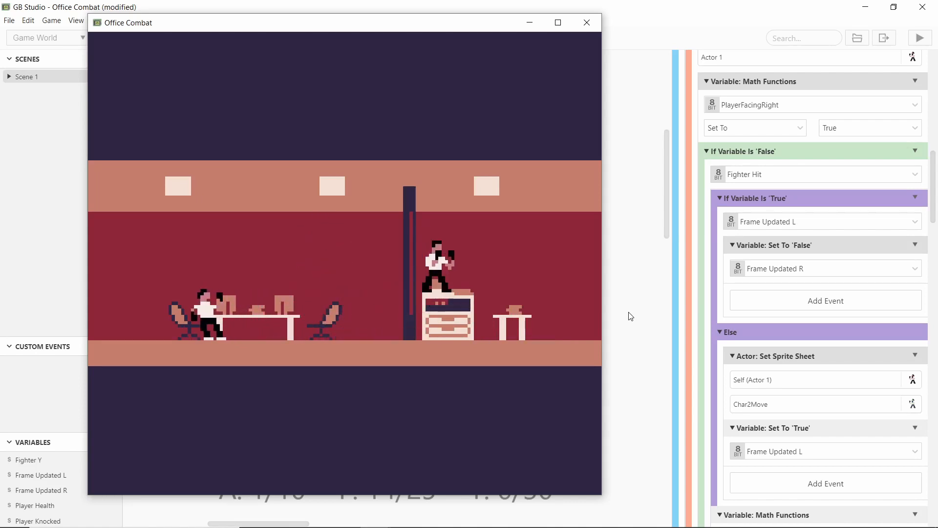
key("Right")
key("x")
key("Left")
key("x")
key("Right")
key("x")
key("Left")
key("Right")
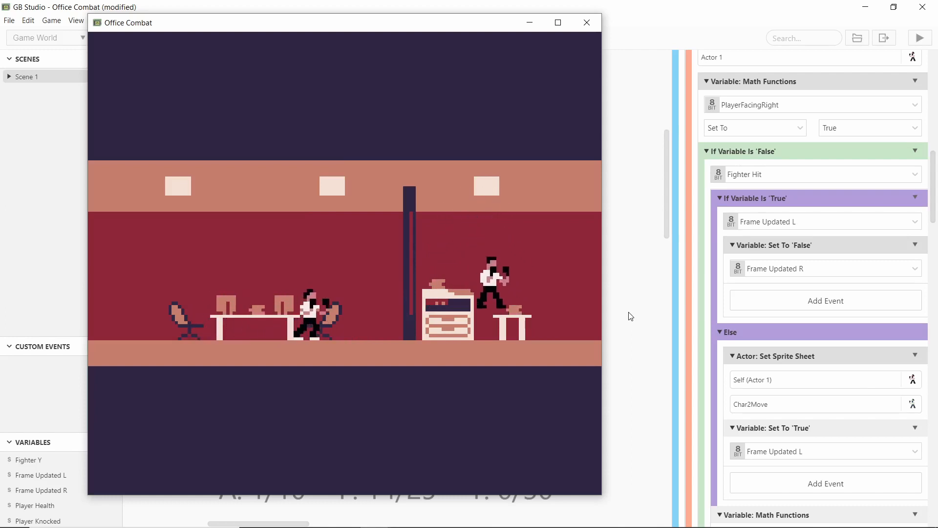
key("Right")
key("x")
key("Left")
key("Right")
key("Left")
key("z")
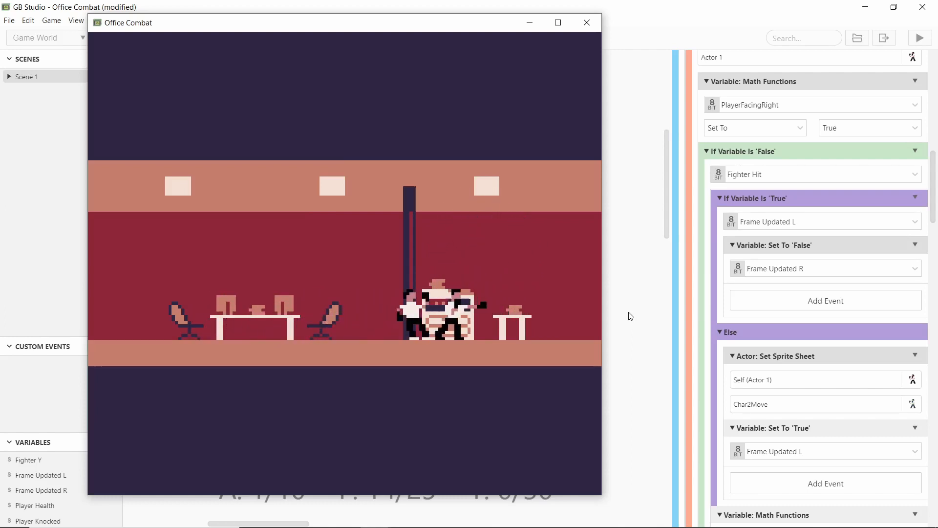
key("Right")
key("x")
key("x")
key("Left")
key("x")
key("Right")
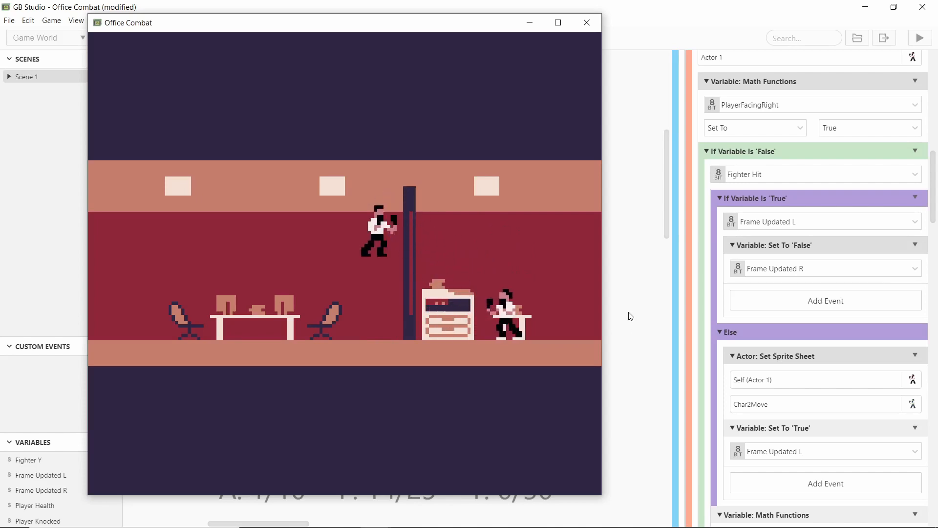
key("Right")
key("z")
key("Left")
key("x")
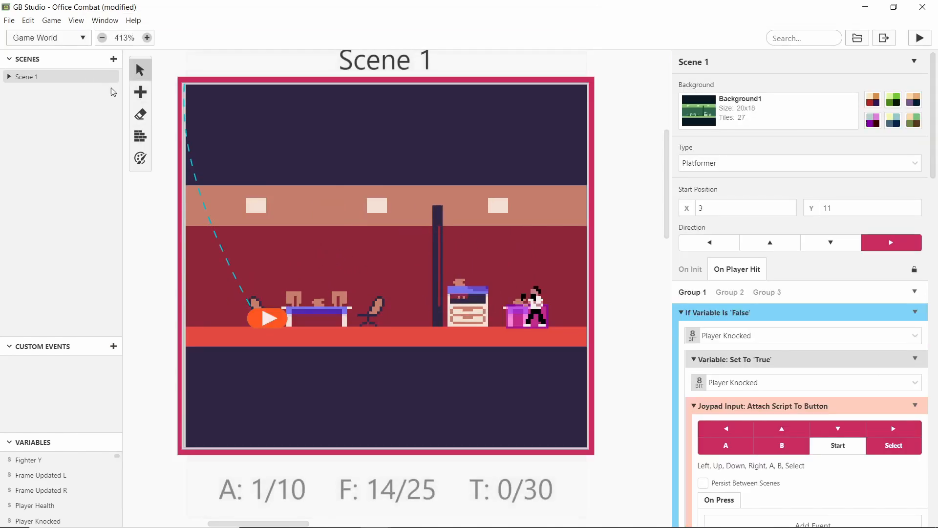
In Actor 1's On Update script, rename the Frame Updated L variable to Frame Updated L (Actor).
left_click(140, 93)
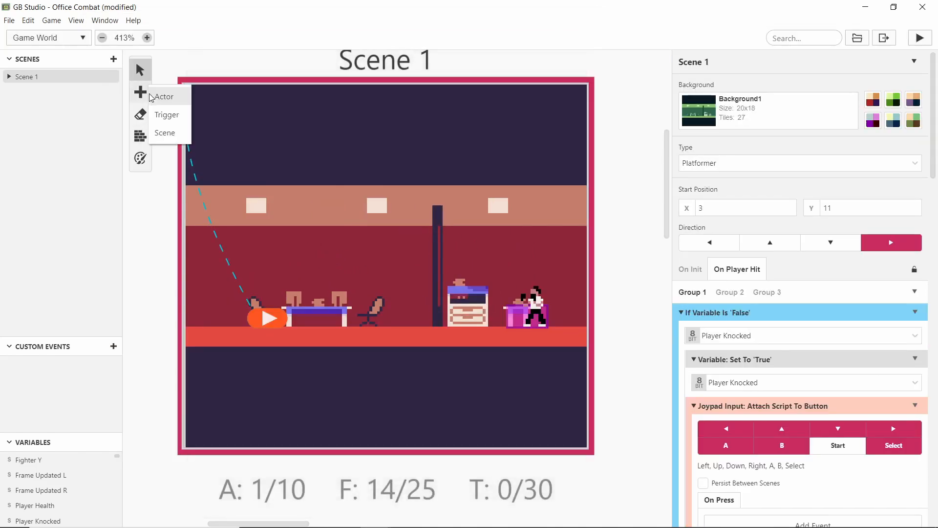
left_click(163, 96)
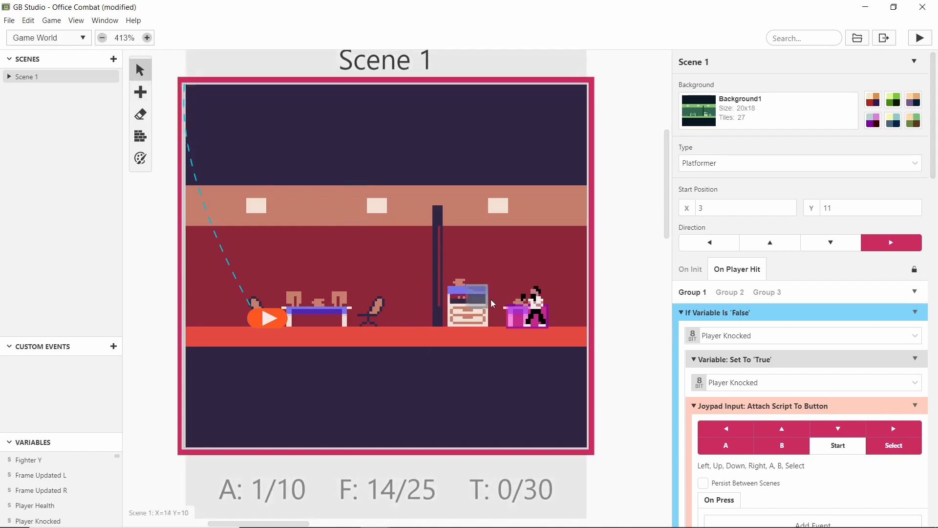
left_click(510, 315)
scroll(768, 297, "down", 2)
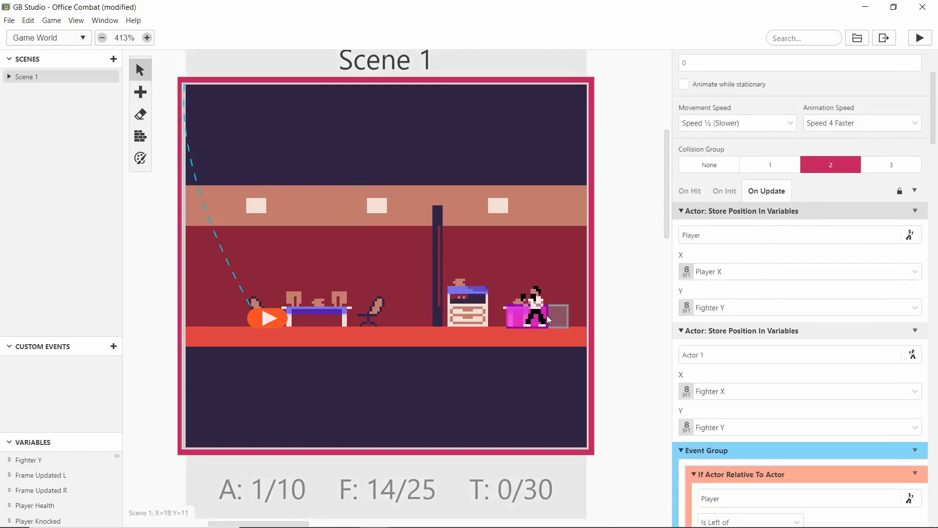
scroll(748, 286, "down", 7)
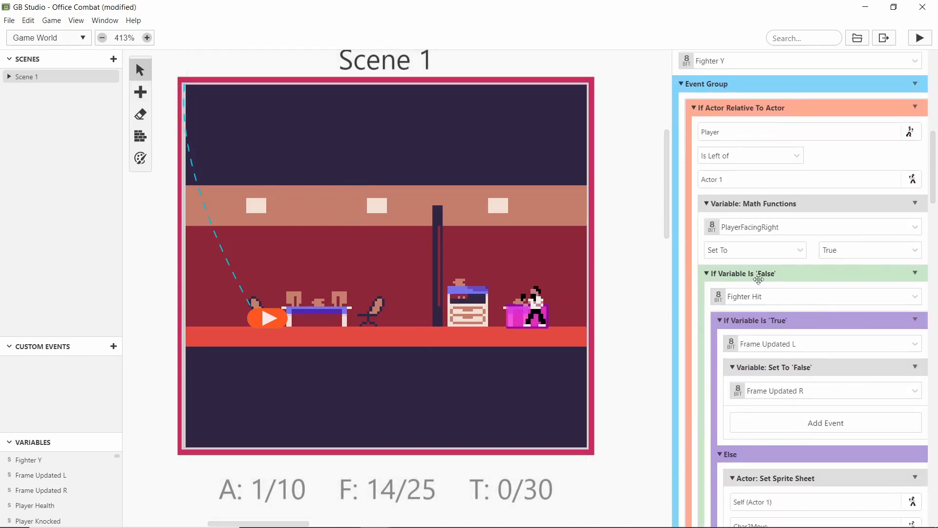
scroll(814, 319, "down", 4)
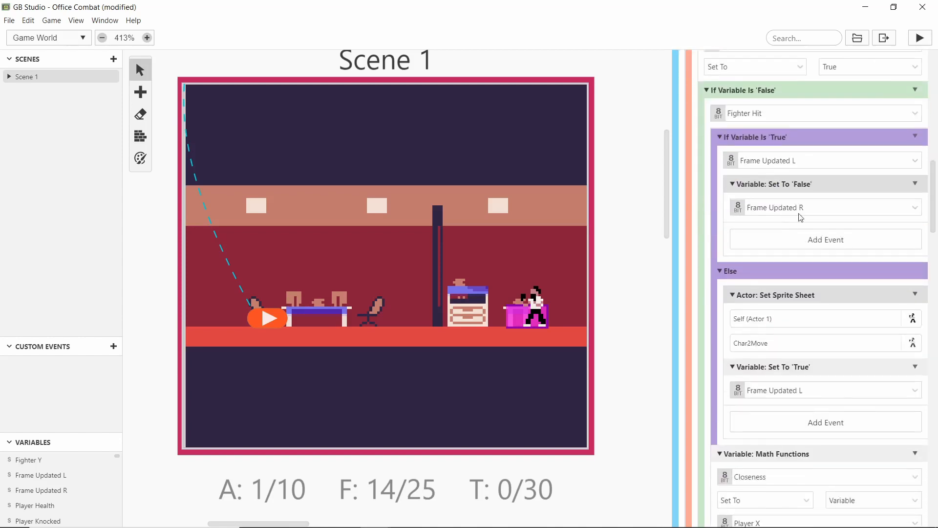
scroll(785, 224, "up", 2)
scroll(786, 226, "down", 1)
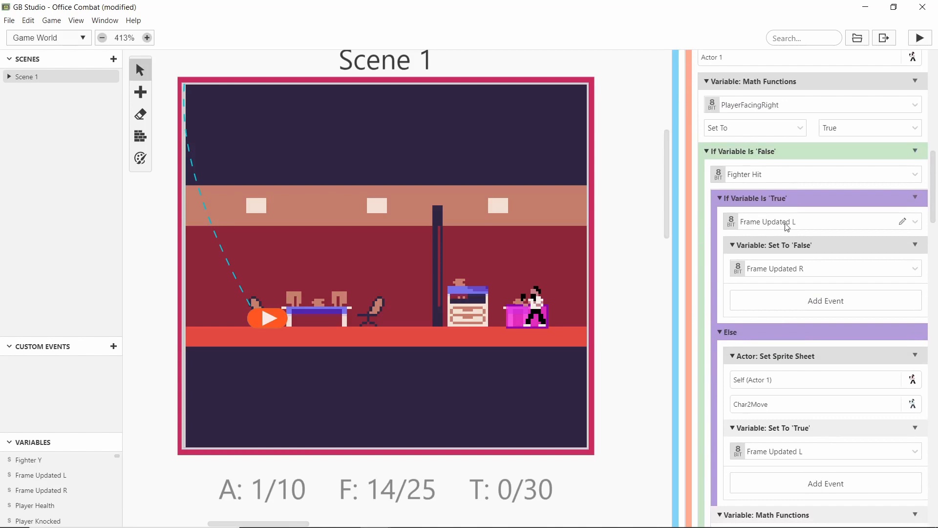
scroll(770, 236, "down", 1)
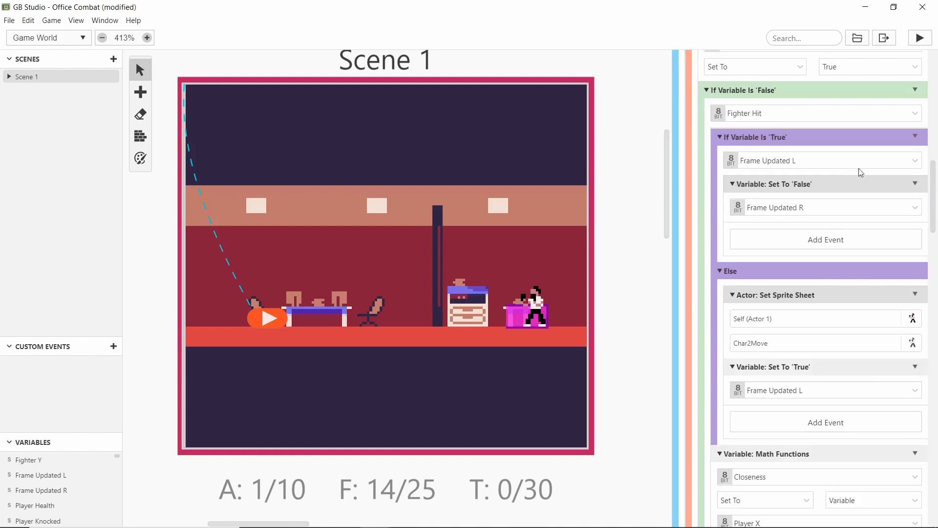
left_click(903, 161)
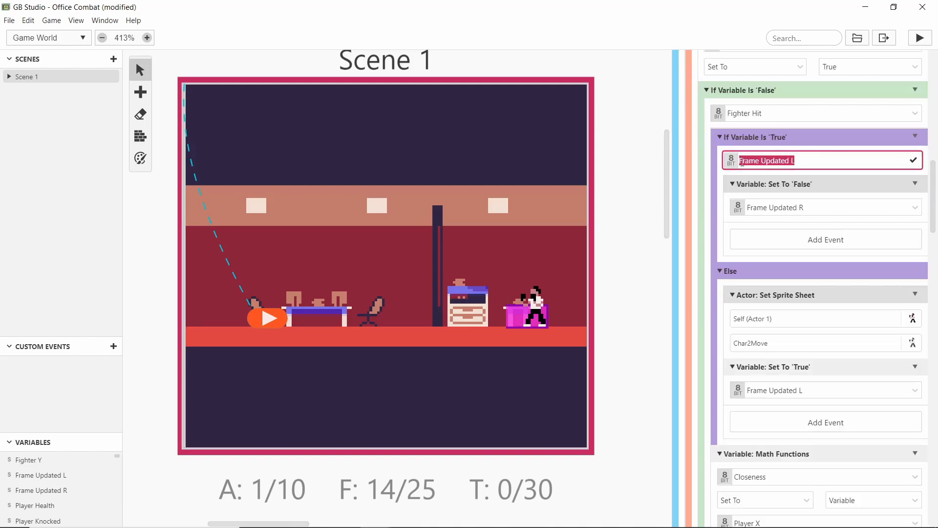
left_click(811, 161)
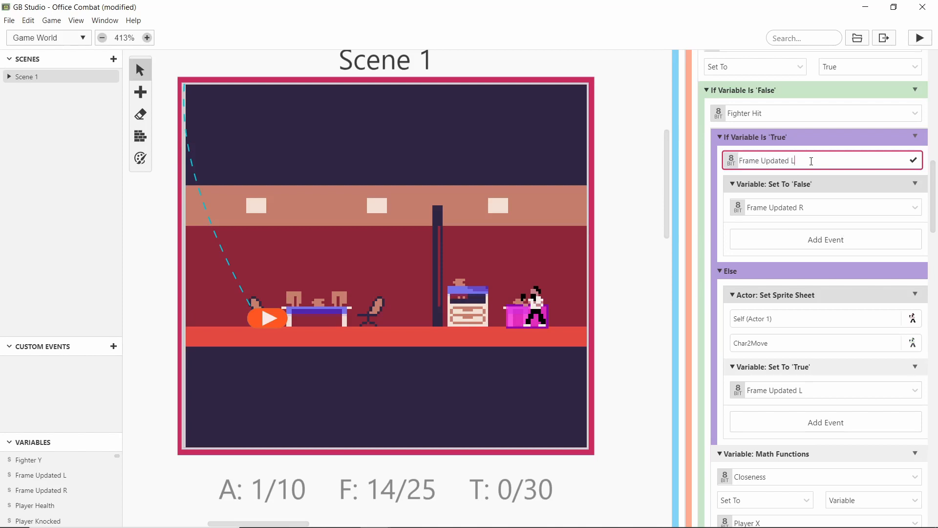
type("(C")
key("Return")
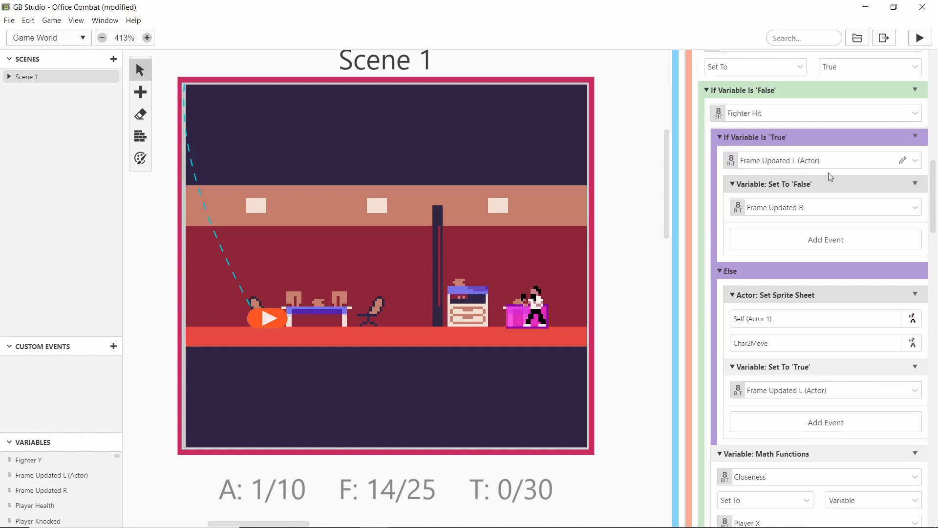
Rename the Frame Updated R variable in the Set To 'False' event to Frame Updated R (Actor).
left_click(903, 207)
left_click(868, 209)
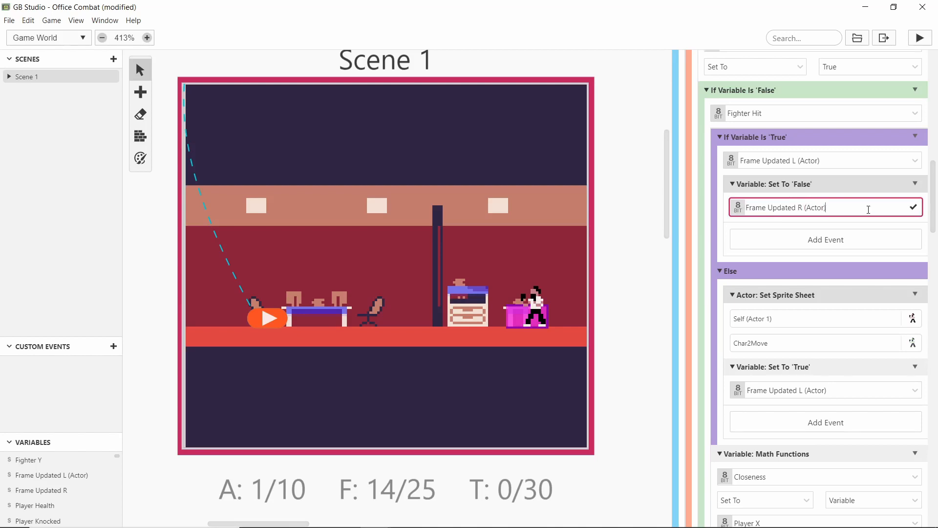
key("Return")
scroll(830, 346, "up", 2)
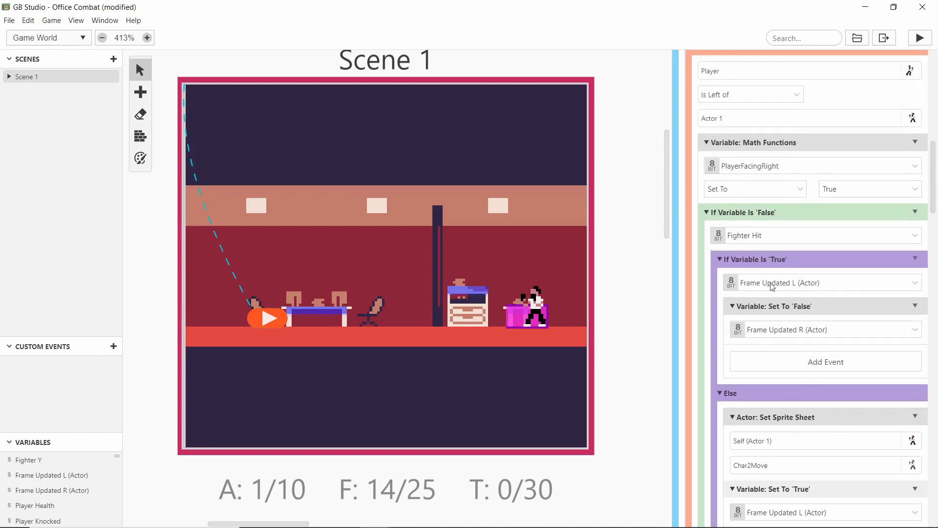
scroll(746, 336, "down", 1)
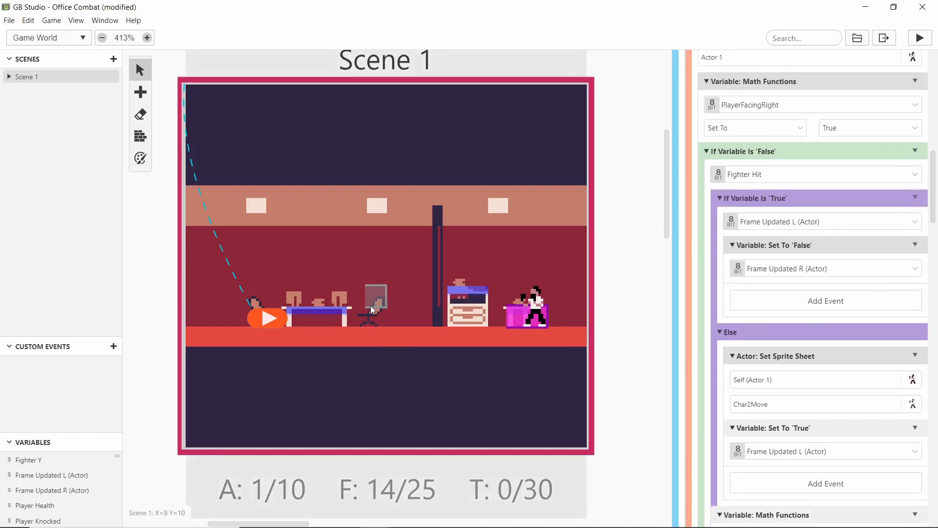
Add a new actor near the upper-left corner of Scene 1 at X 1, Y 1 and pin it to the screen.
left_click(140, 92)
left_click(163, 94)
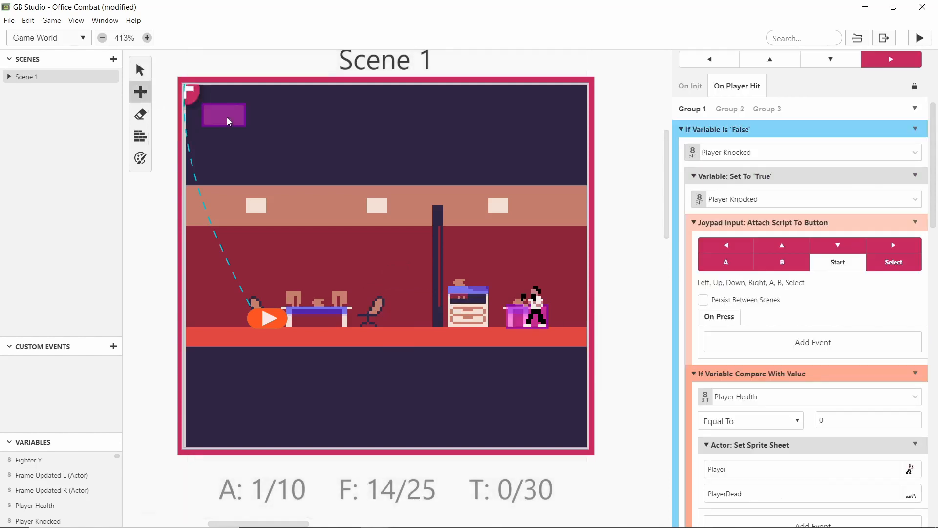
left_click(211, 112)
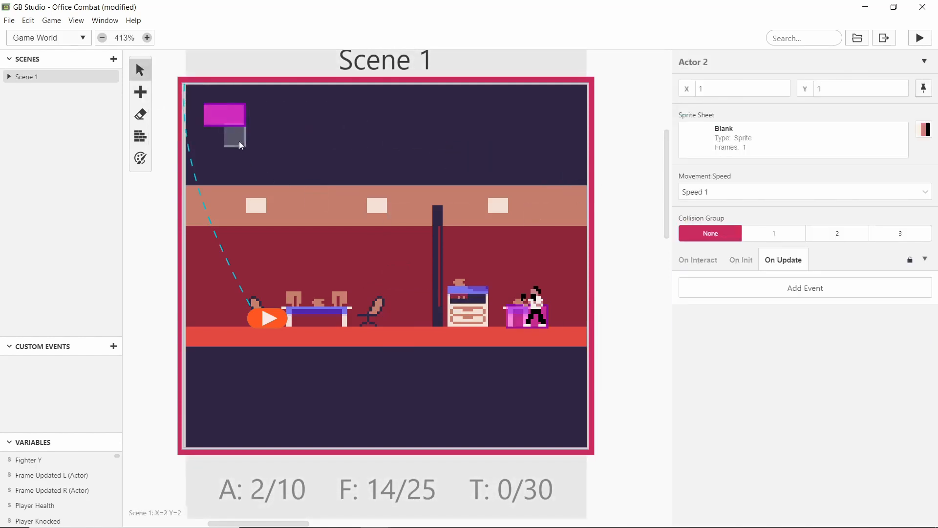
left_click(924, 88)
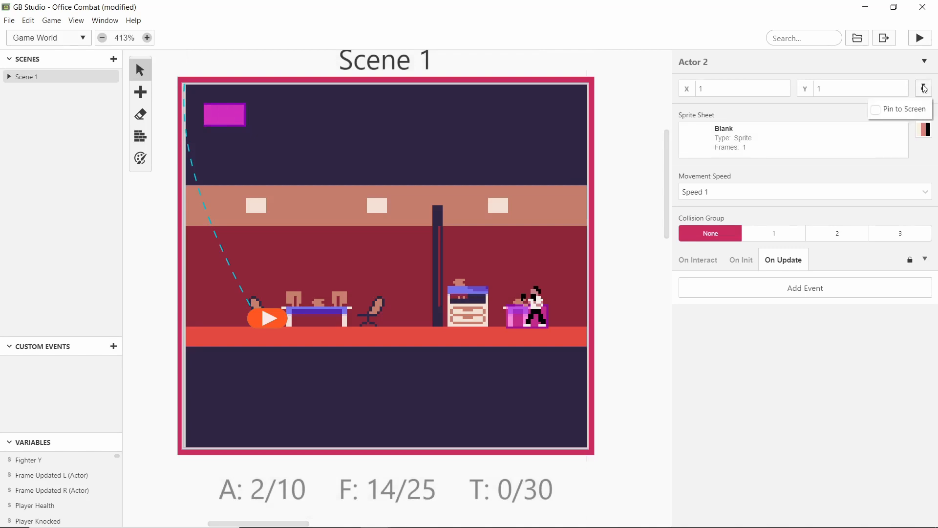
left_click(924, 88)
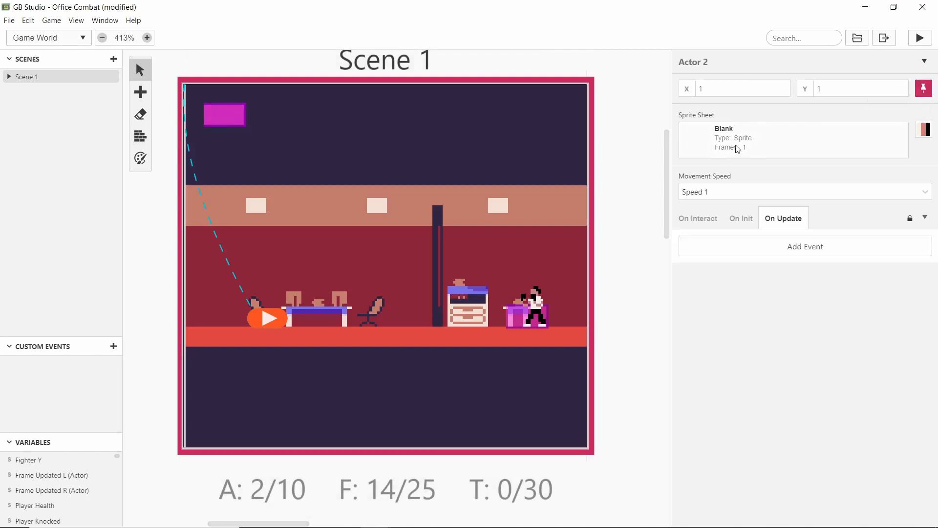
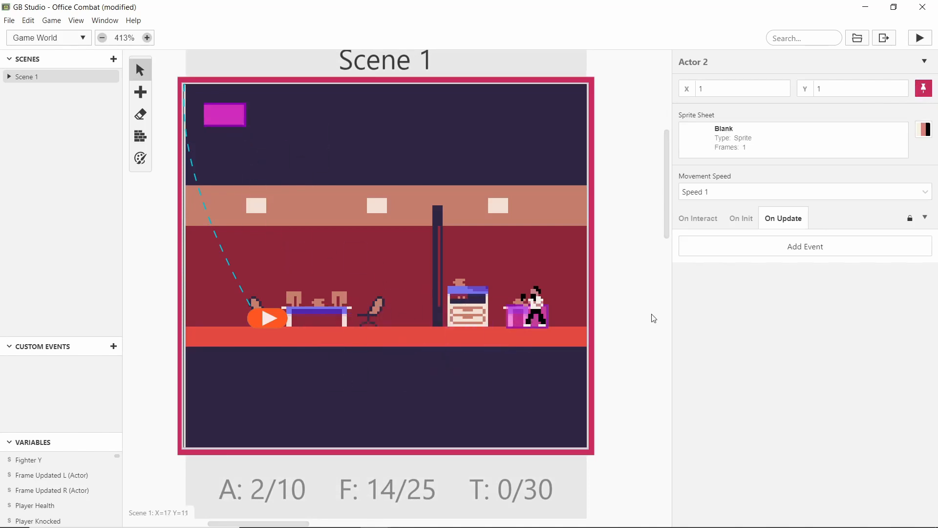
Review Actor 1's On Update script and Scene 1's On Player Hit script for the sprite-facing and Player Knocked logic.
left_click(527, 312)
scroll(759, 254, "down", 2)
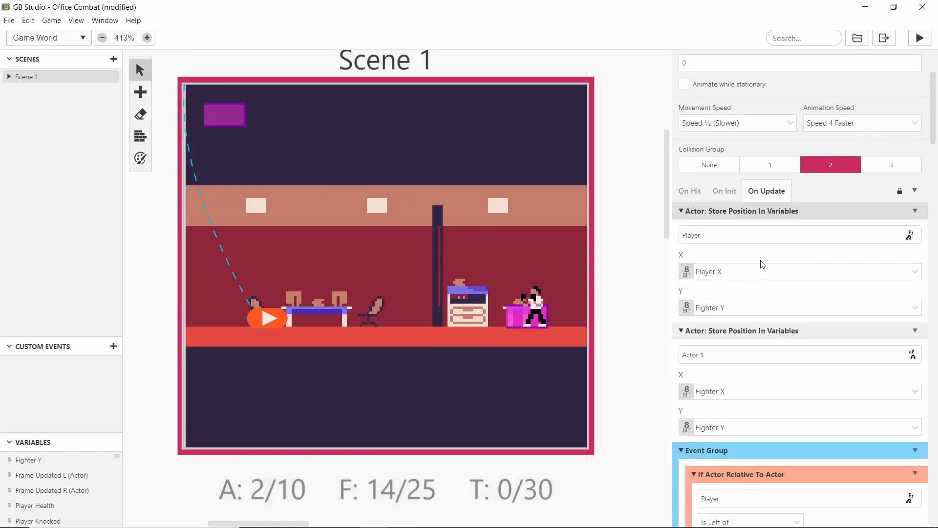
left_click(293, 274)
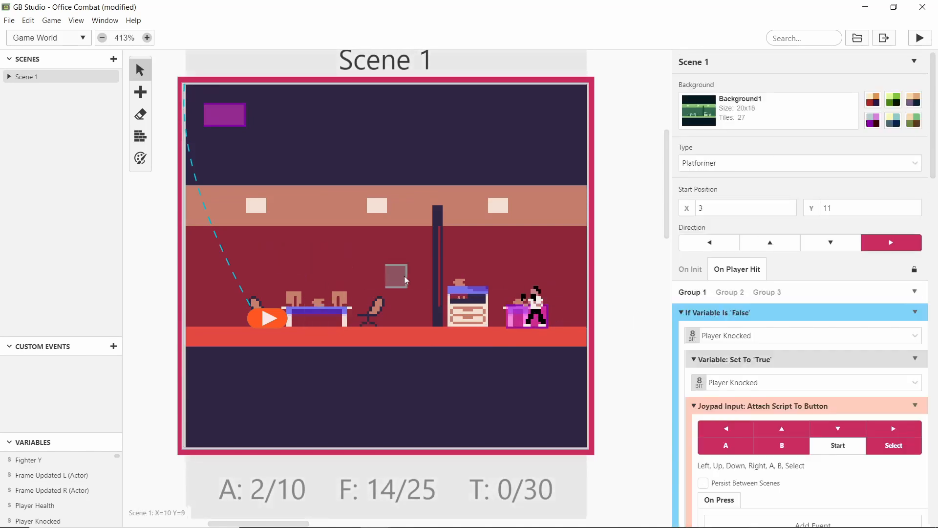
scroll(728, 315, "down", 8)
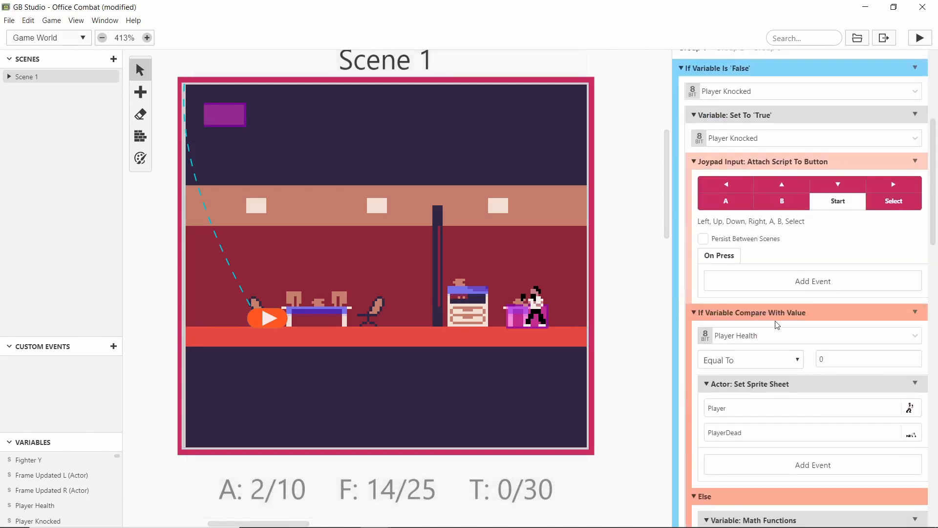
scroll(758, 288, "up", 7)
scroll(758, 286, "down", 1)
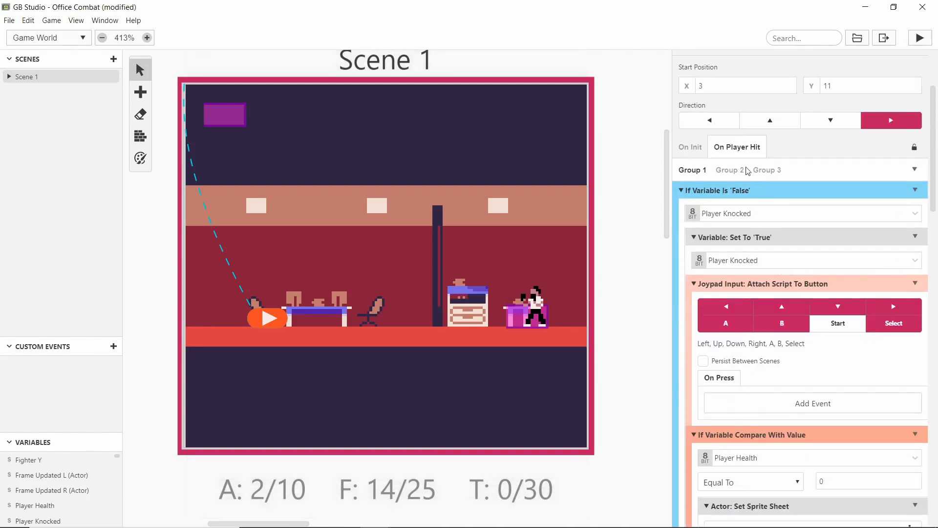
left_click(561, 308)
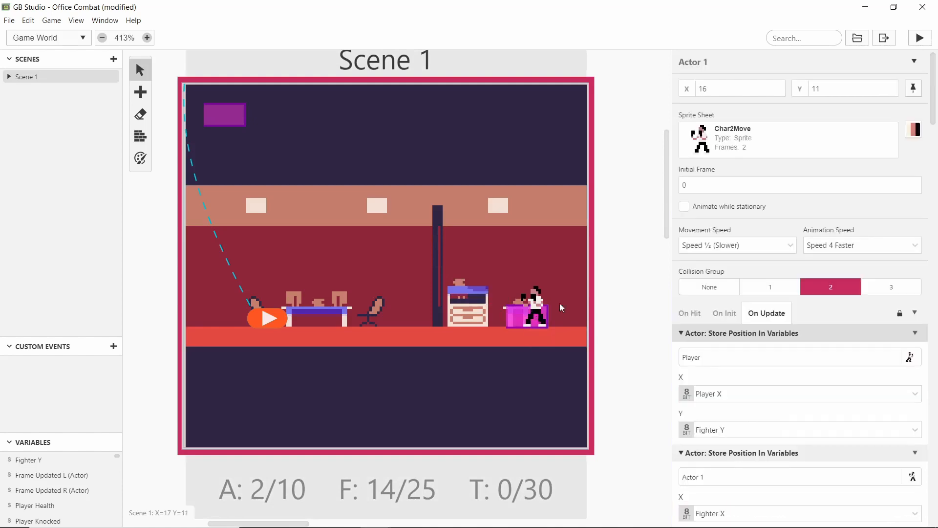
scroll(777, 293, "down", 4)
scroll(728, 293, "down", 2)
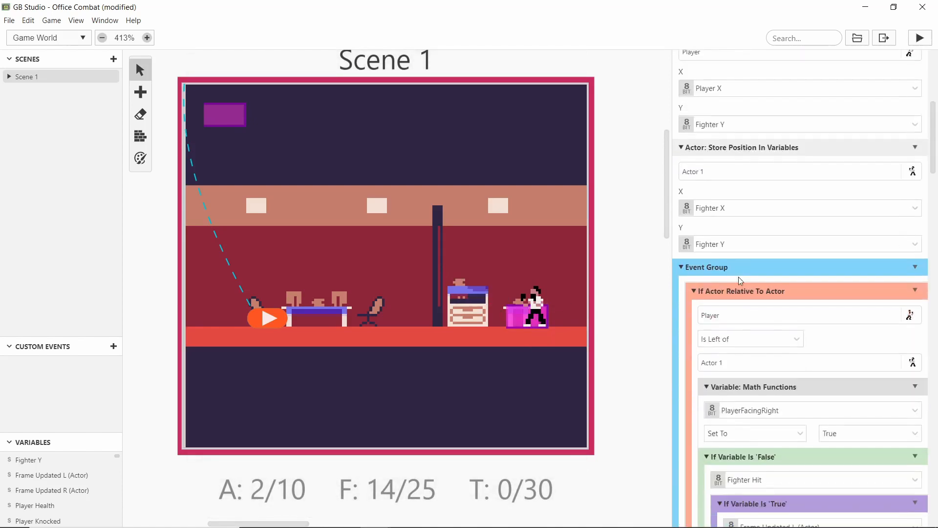
scroll(748, 274, "down", 1)
scroll(723, 298, "down", 1)
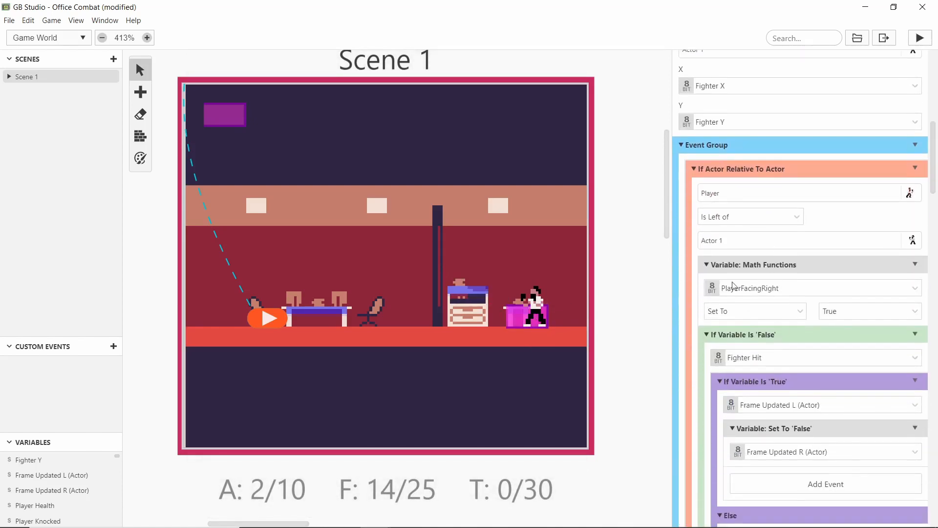
scroll(771, 315, "down", 2)
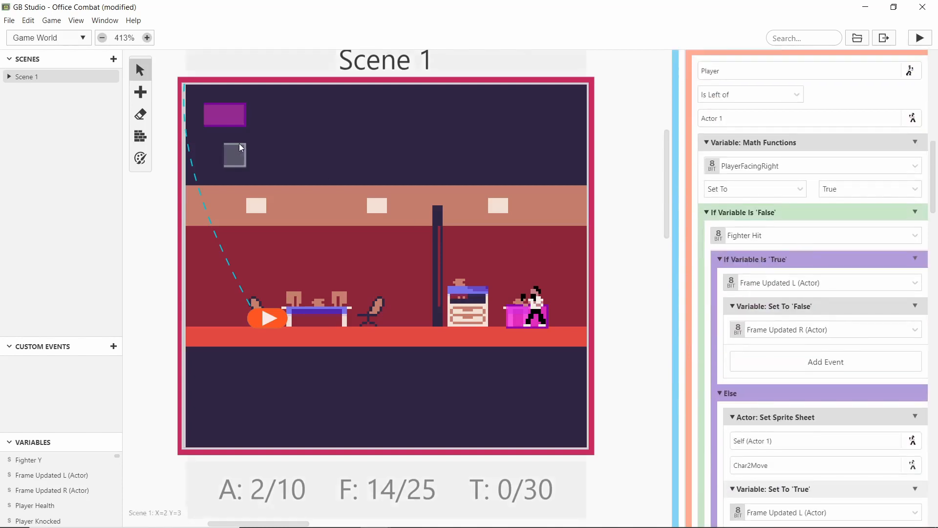
Add an If Variable Is 'False' event to Actor 2's On Update script.
left_click(230, 118)
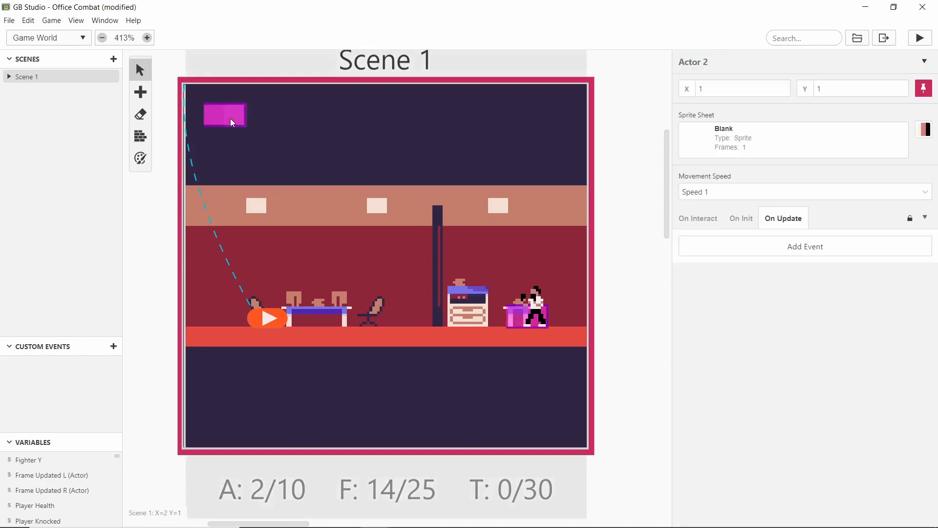
left_click(802, 246)
type("if")
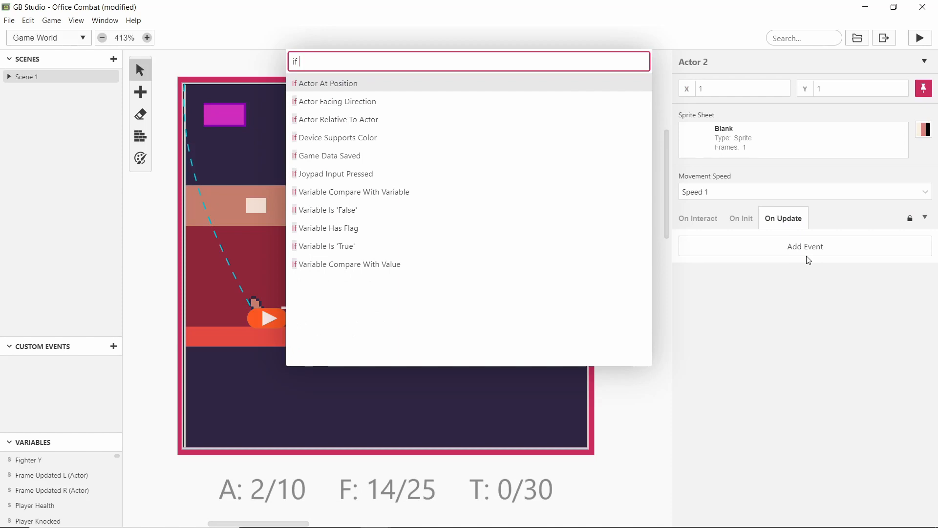
type("fals")
key("Return")
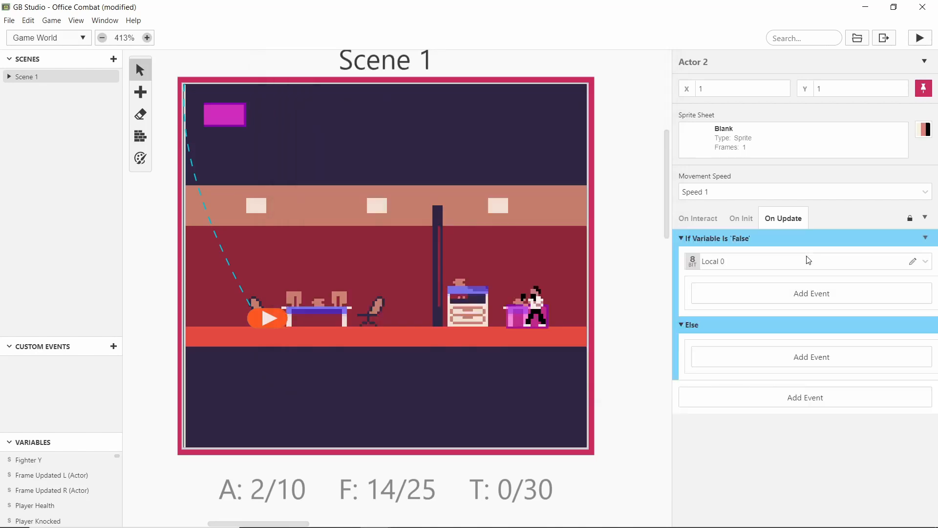
Make the If Variable Is 'False' event check Player Knocked and disable its Else branch.
left_click(790, 261)
left_click(790, 260)
left_click(779, 267)
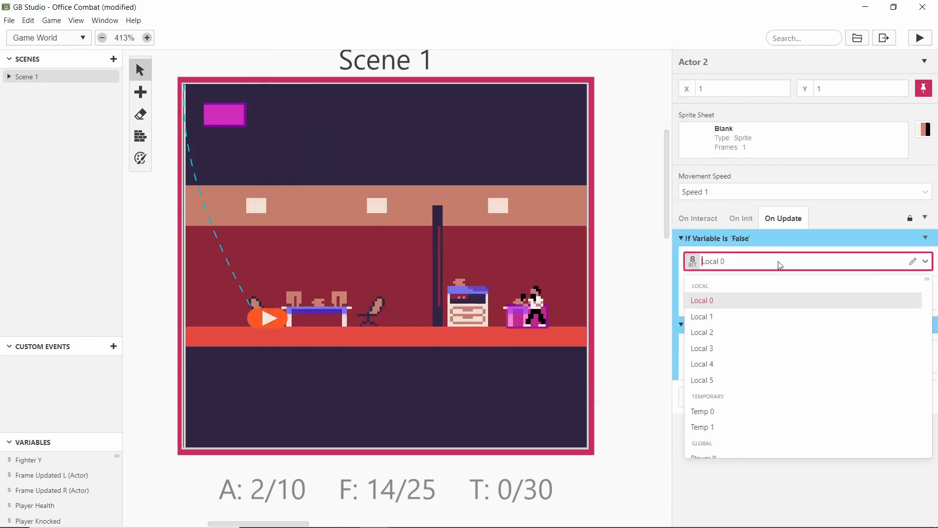
type("k")
left_click(743, 301)
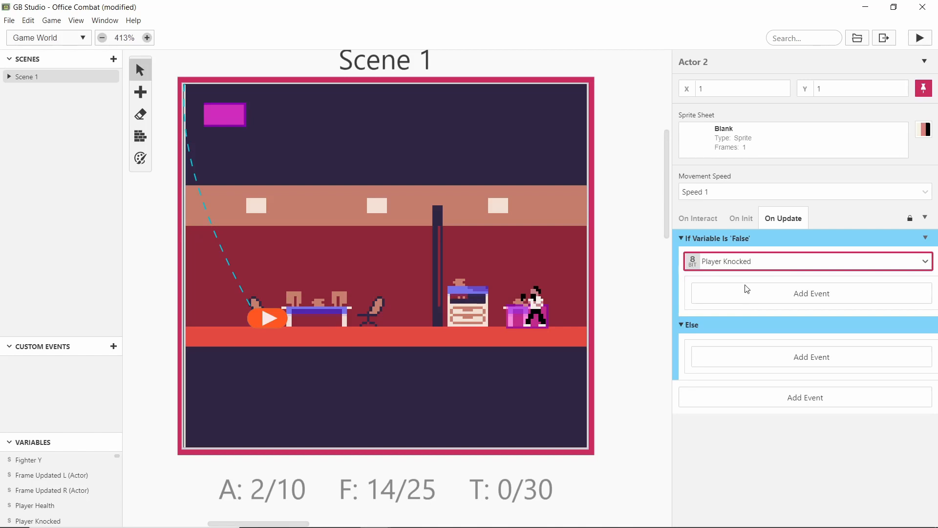
left_click(925, 238)
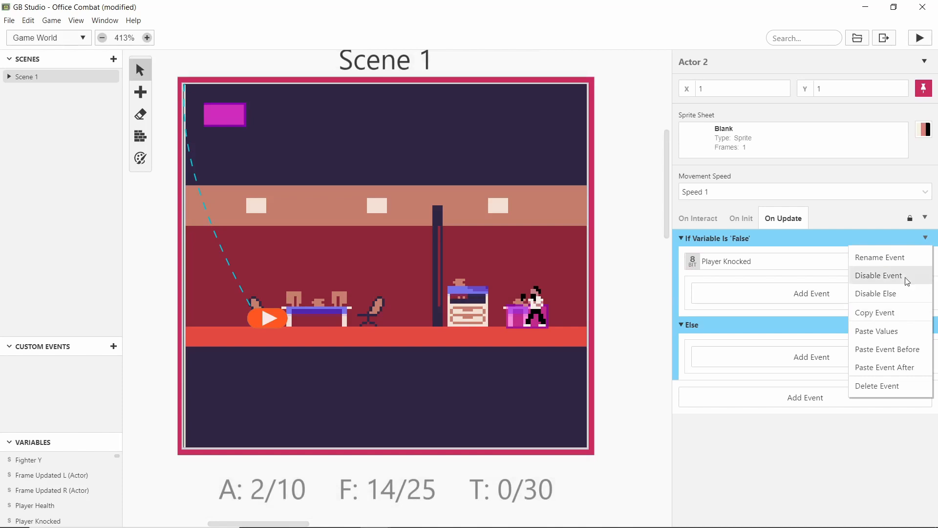
left_click(902, 289)
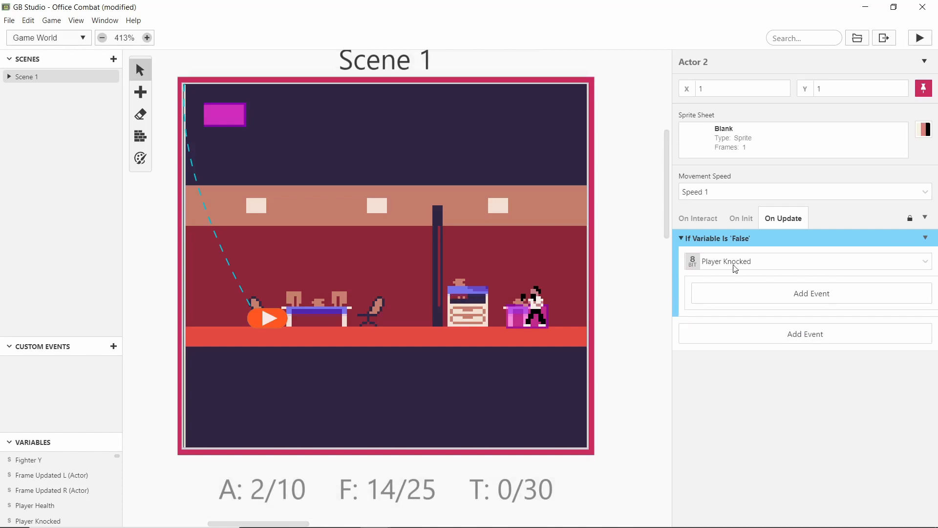
Copy the If Variable Is 'True' event that checks Frame Updated L (Actor) from Actor 1's On Update script.
left_click(530, 309)
scroll(756, 246, "down", 9)
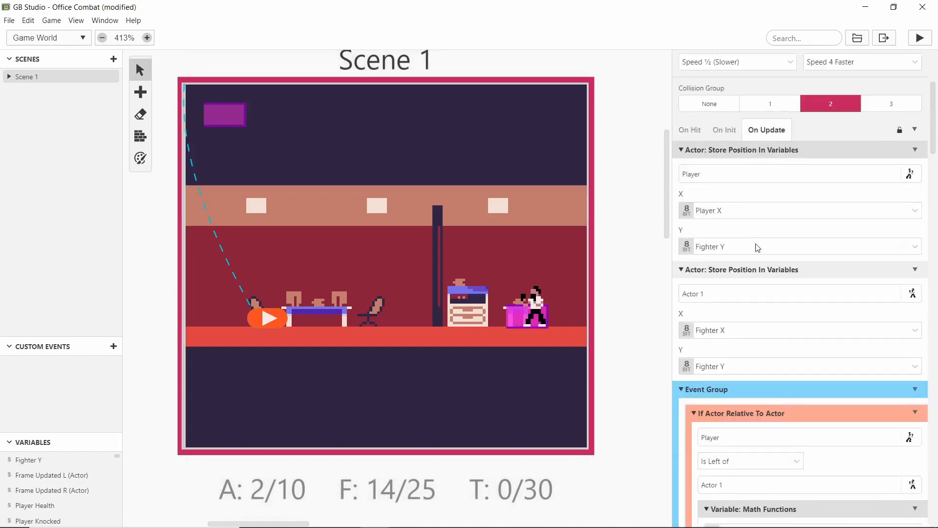
scroll(756, 247, "down", 3)
left_click(915, 197)
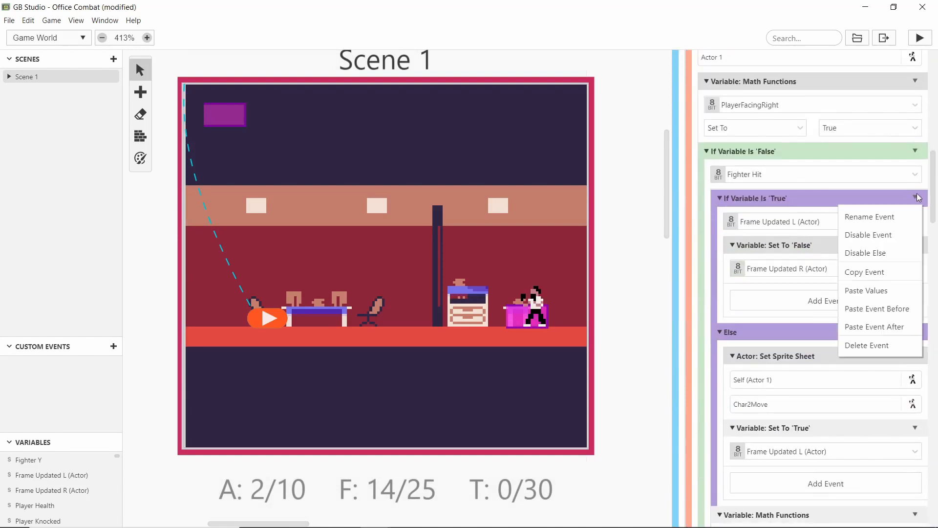
left_click(884, 272)
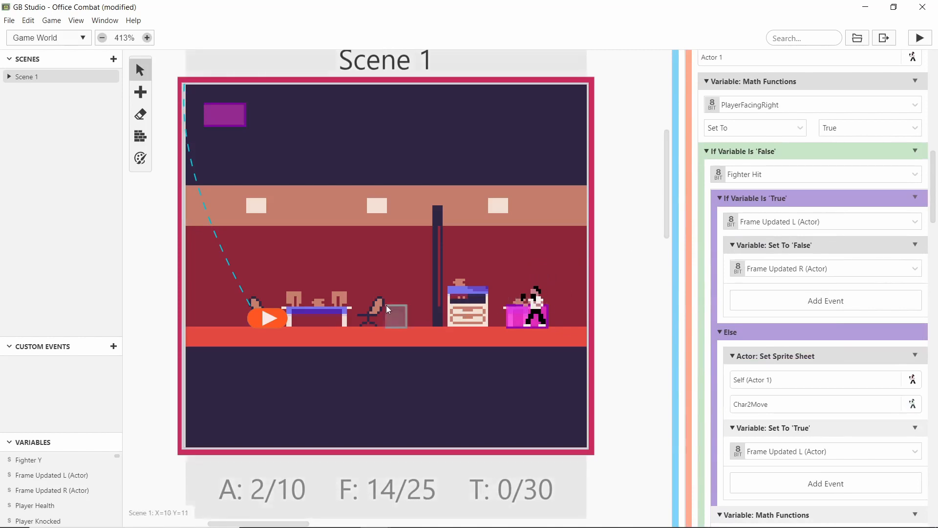
Paste the copied event inside Actor 2's Player Knocked condition and collapse it.
left_click(225, 115)
key("alt")
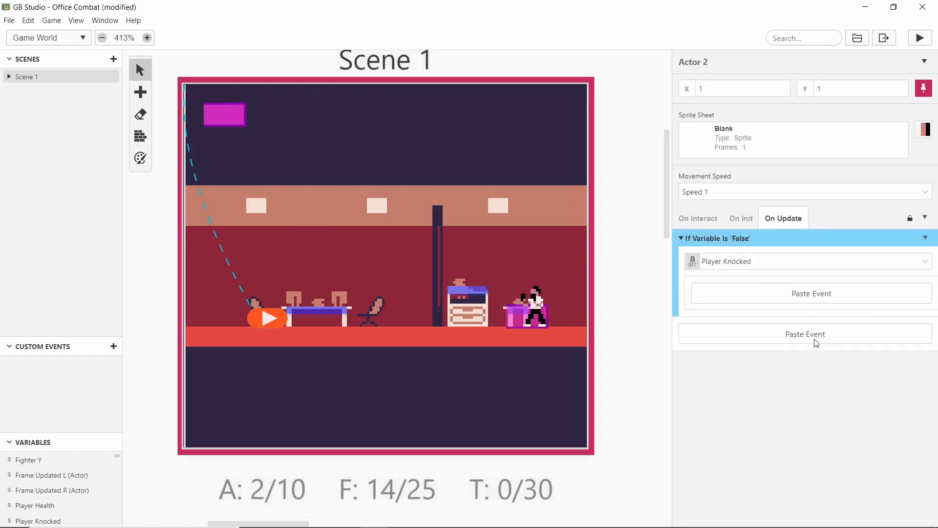
left_click(797, 299)
scroll(819, 298, "down", 1)
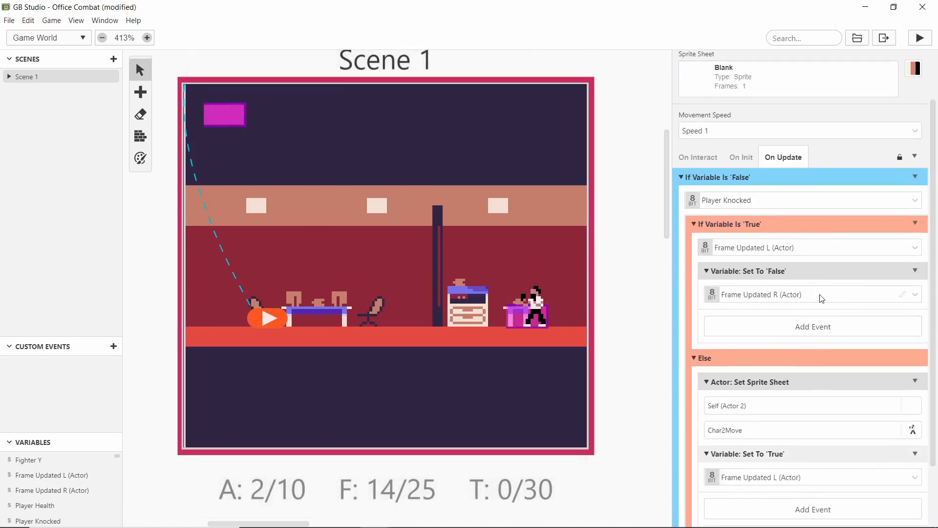
left_click(787, 227)
Add an If Variable Is 'True' event checking PlayerFacingRight inside the Player Knocked condition and place it above the pasted event.
left_click(786, 316)
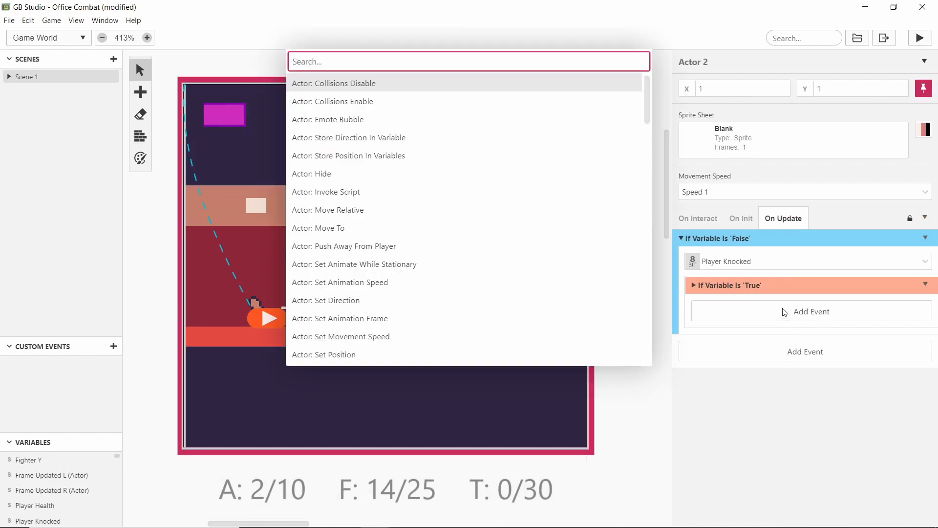
type("if true")
key("Return")
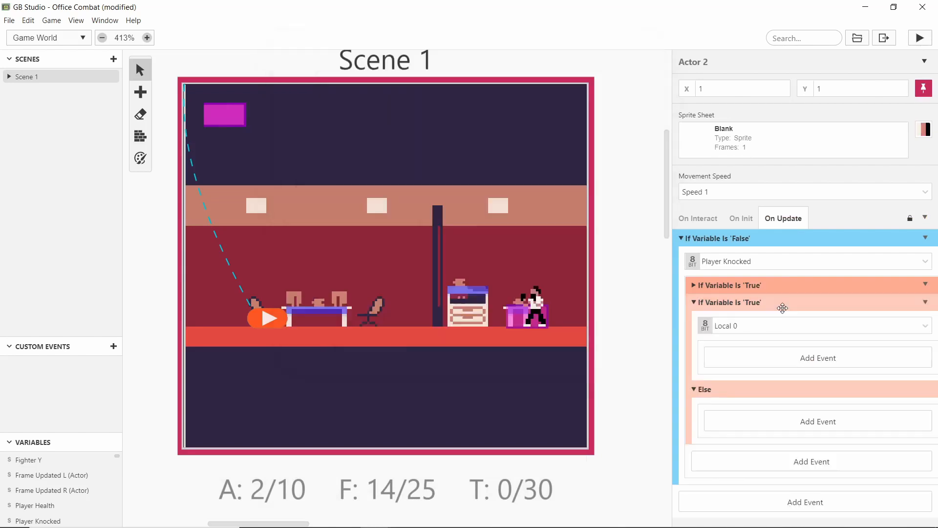
left_click(782, 324)
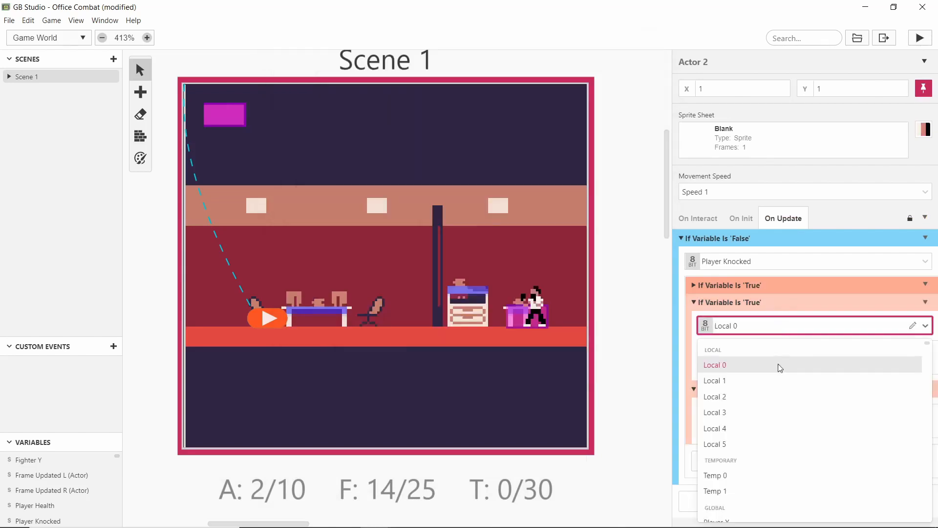
scroll(778, 365, "down", 3)
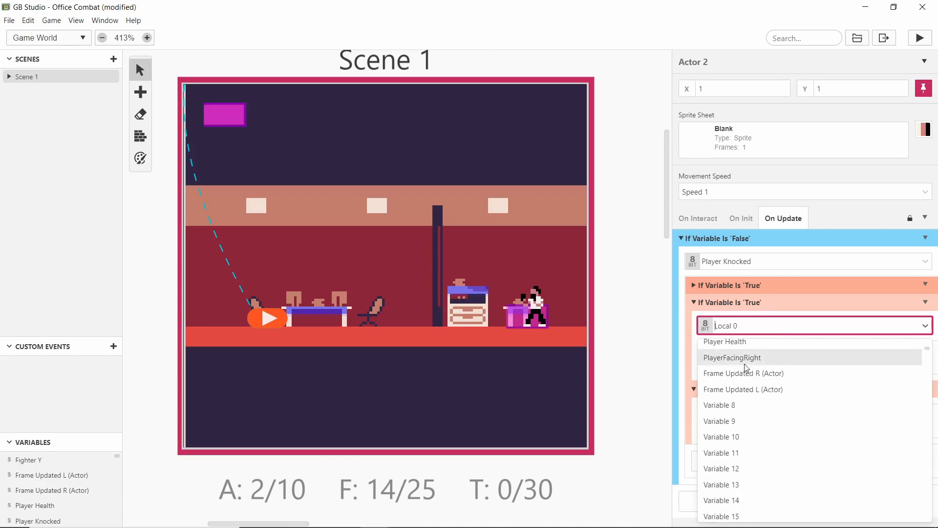
left_click(747, 357)
left_click_drag(784, 293, 779, 283)
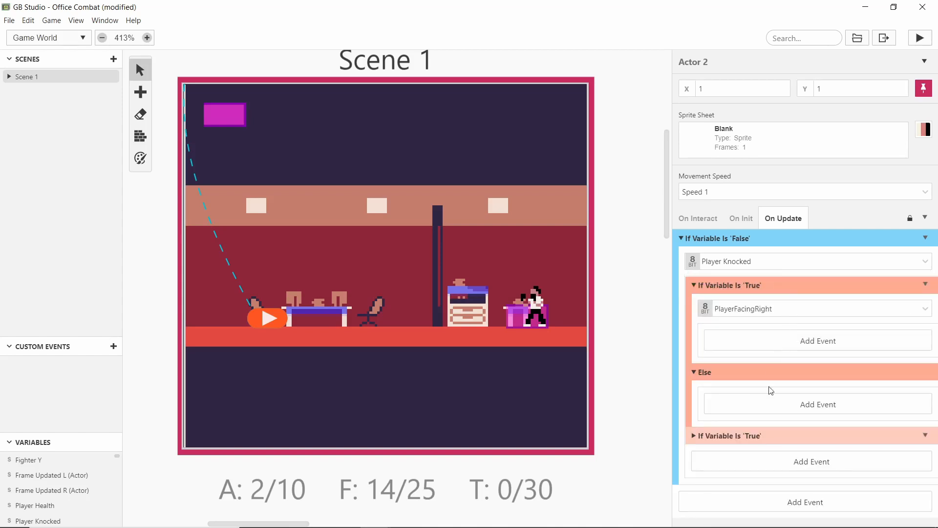
Expand the pasted Frame Updated L (Actor) event and move it into the Else branch of the PlayerFacingRight check.
left_click(762, 427)
scroll(797, 358, "down", 3)
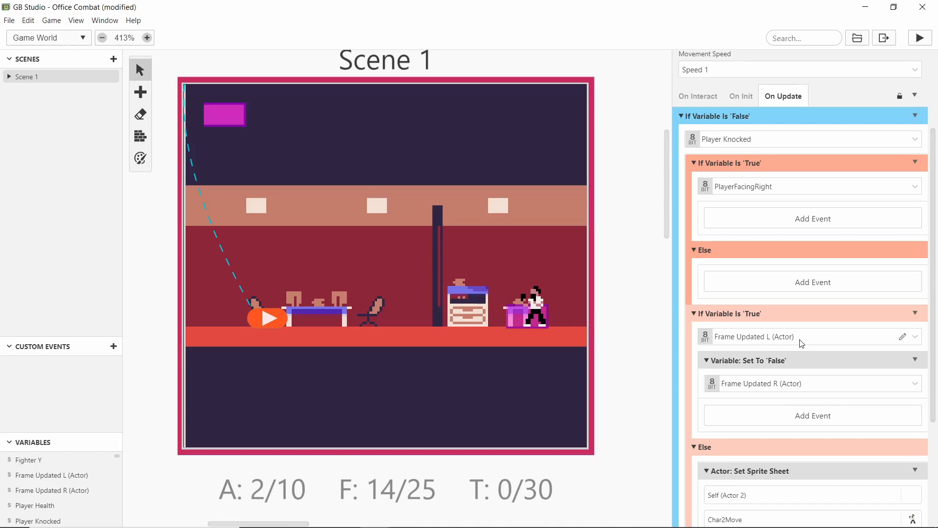
scroll(799, 342, "down", 3)
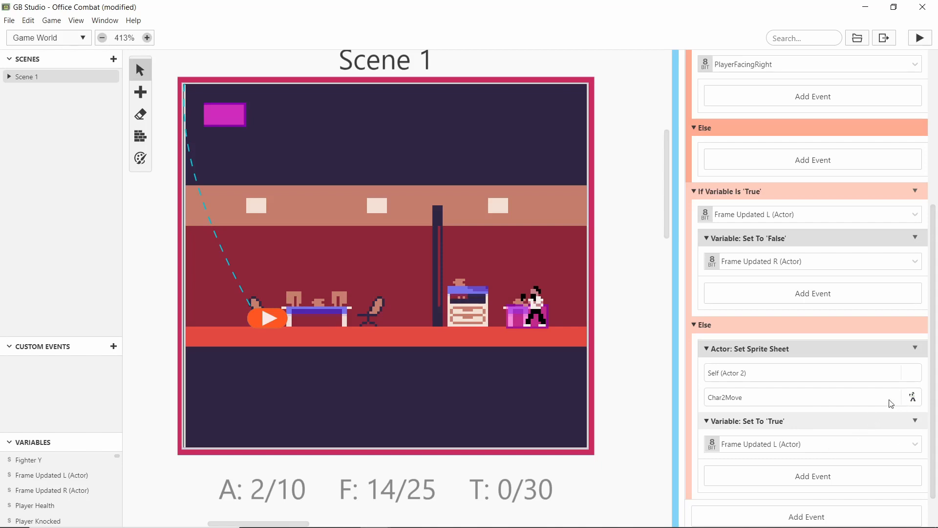
scroll(889, 402, "up", 3)
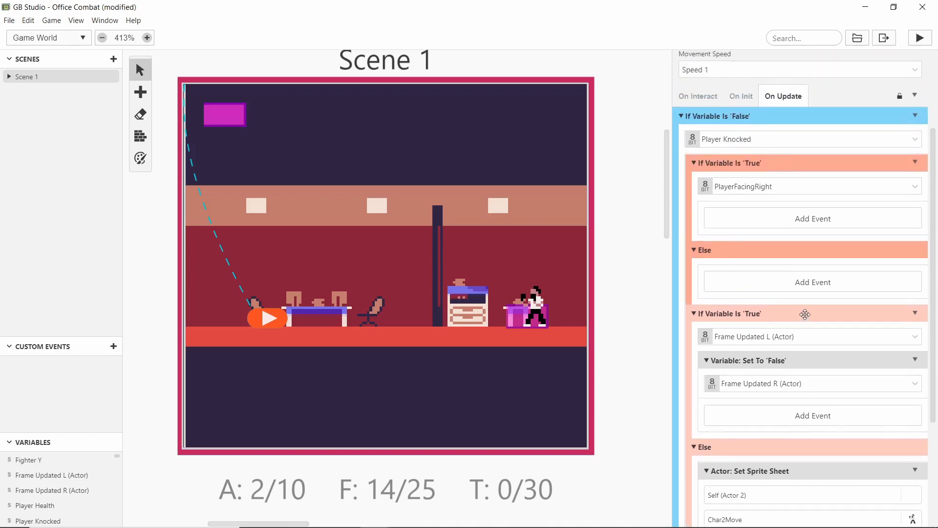
left_click_drag(805, 314, 781, 393)
Copy the variable name Frame Updated L (Actor) from the check inside the PlayerFacingRight Else branch.
scroll(806, 210, "down", 3)
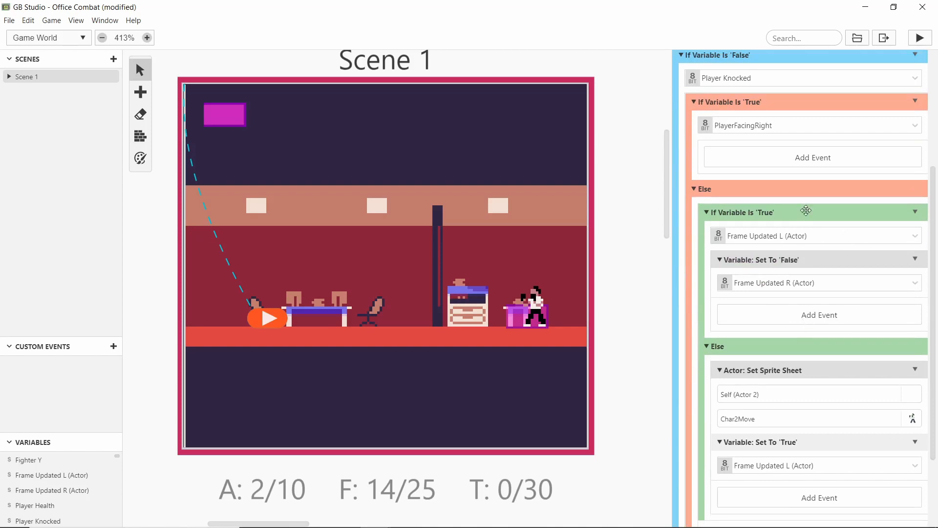
left_click(809, 239)
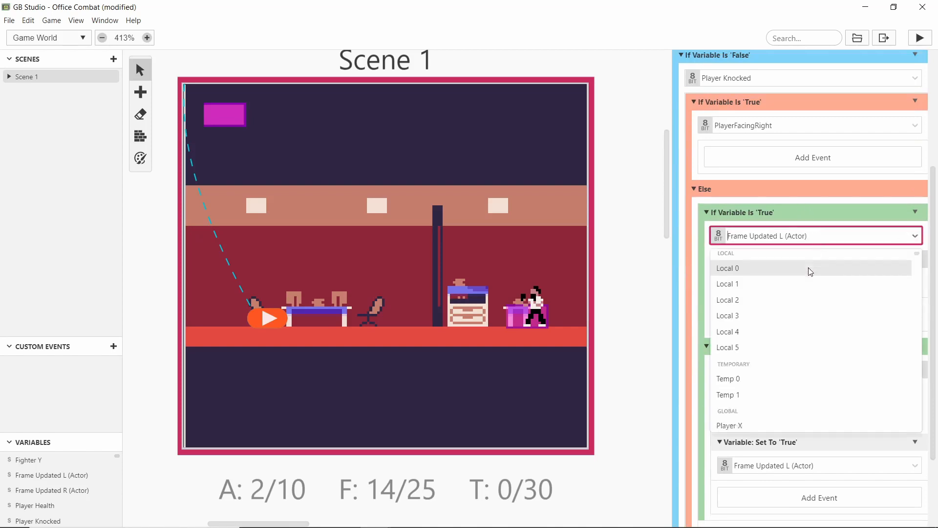
scroll(809, 269, "down", 2)
scroll(782, 270, "down", 2)
left_click(855, 235)
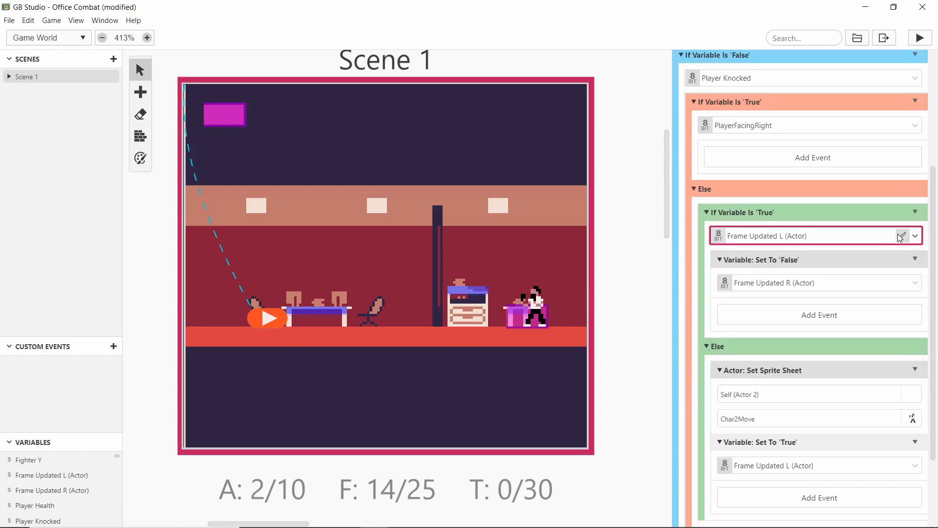
left_click(899, 235)
left_click(859, 239)
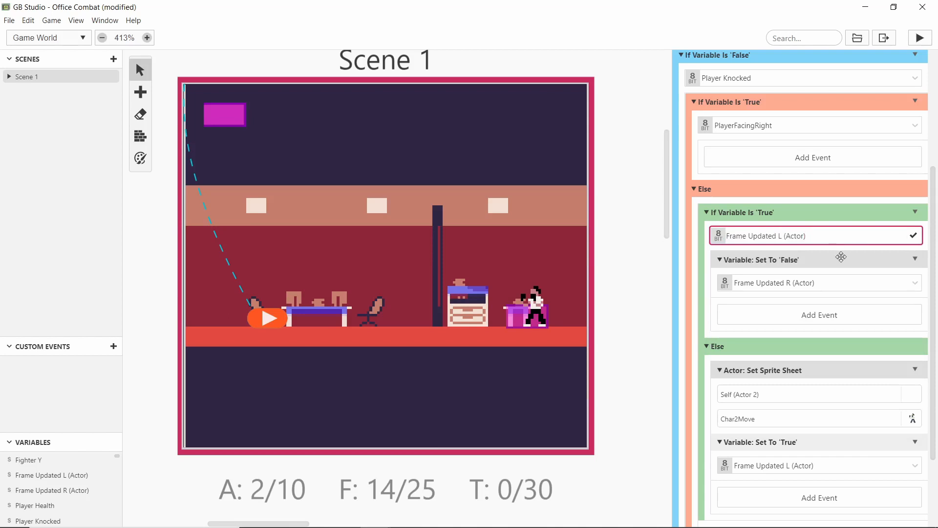
left_click(848, 248)
Switch the check in the PlayerFacingRight Else branch to Variable 9 and rename that variable Frame Updated L (Player).
left_click(826, 237)
scroll(806, 304, "down", 5)
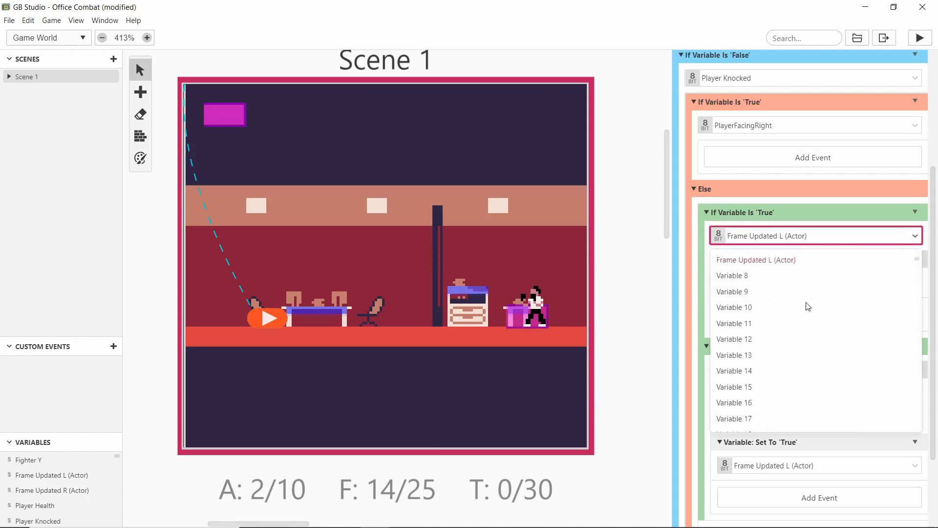
scroll(801, 308, "up", 2)
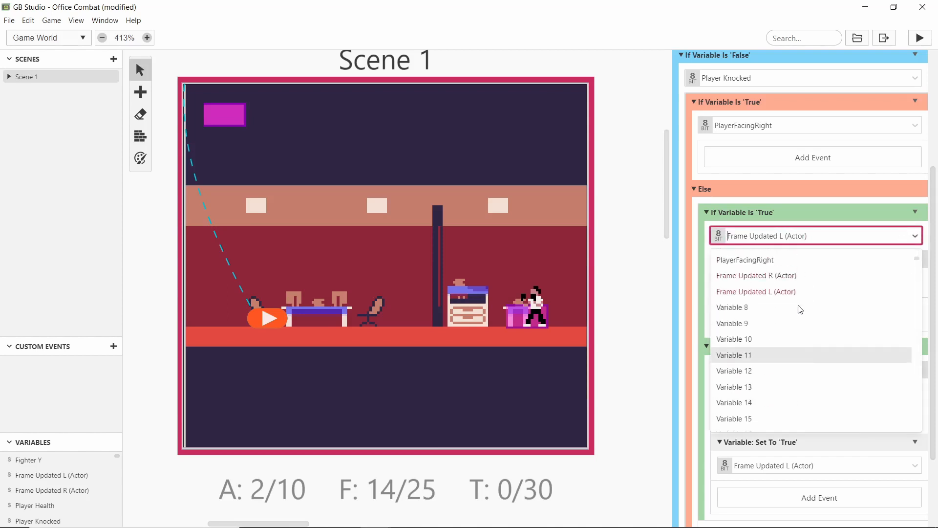
left_click(779, 331)
left_click(906, 236)
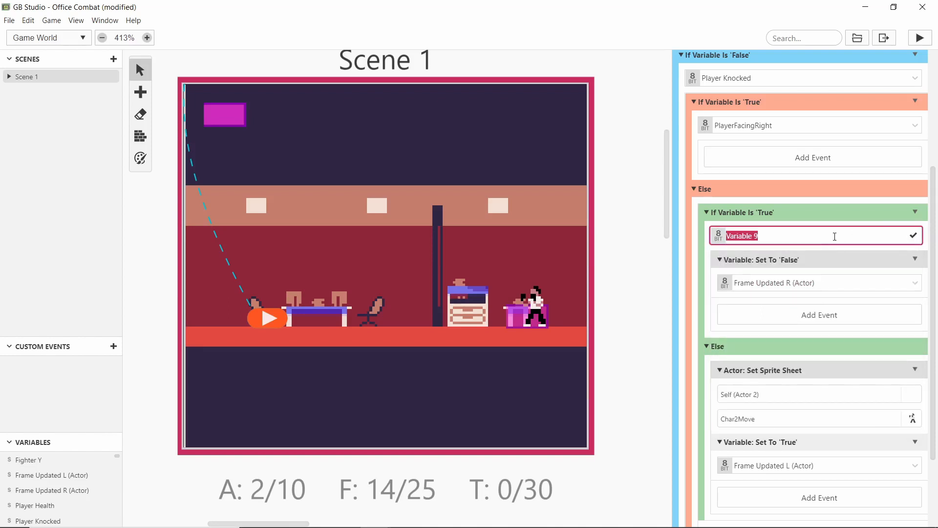
key("ctrl+v")
left_click_drag(811, 236, 795, 235)
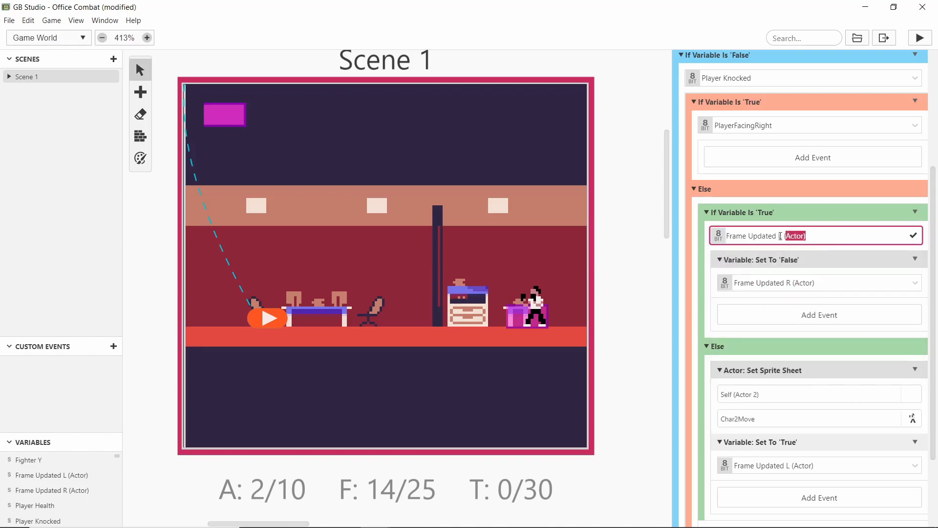
type("(Playe")
key("Return")
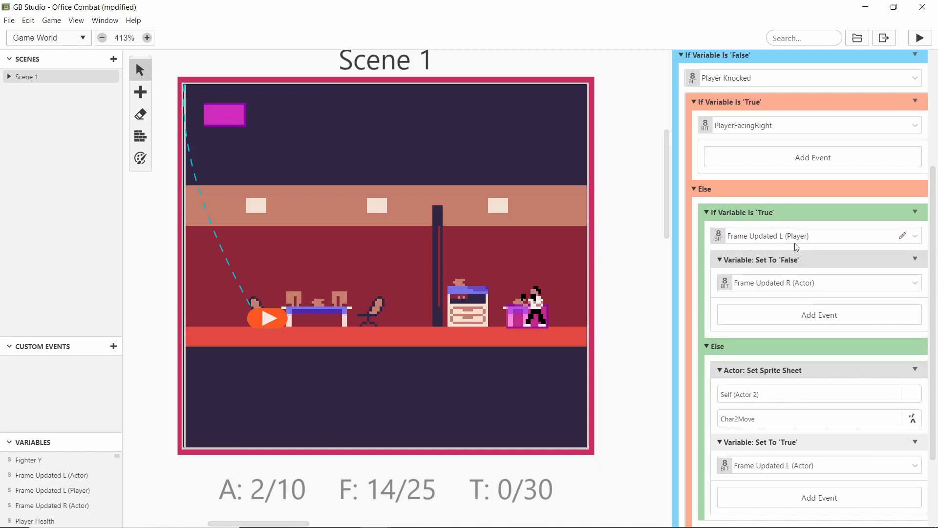
Copy the variable name Frame Updated R (Actor) from the Variable: Set To 'False' event in the Else branch.
left_click(819, 283)
scroll(811, 319, "down", 10)
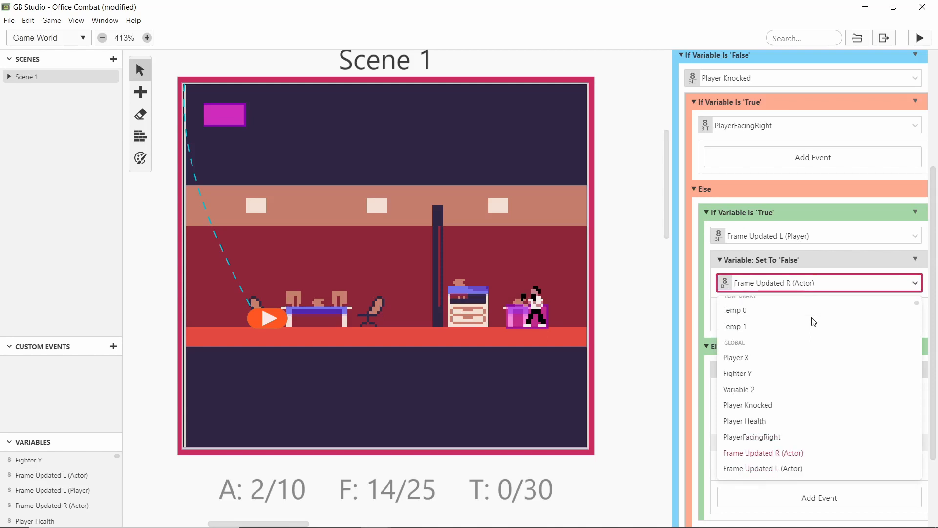
left_click(905, 282)
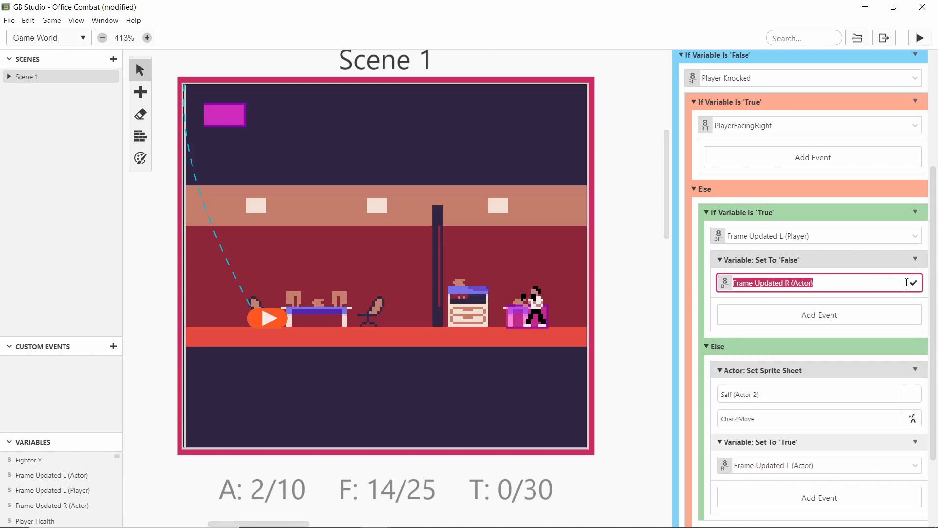
left_click(912, 283)
Point the Variable: Set To 'False' event at Variable 8 and rename that variable Frame Updated R (Player).
left_click(898, 283)
scroll(815, 362, "down", 5)
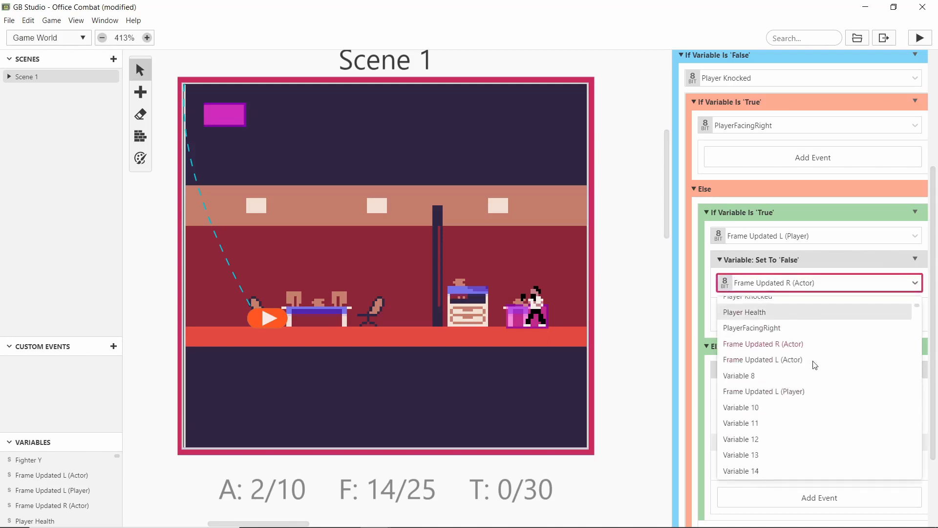
left_click(796, 362)
left_click(906, 281)
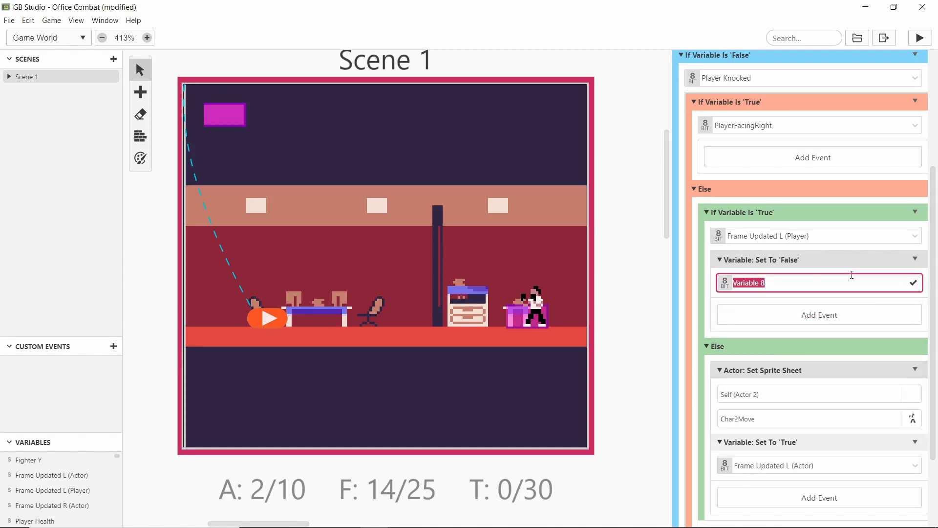
key("ctrl+v")
type(")")
key("Return")
Copy the Frame Updated L (Player) check from the Else branch and paste it into the PlayerFacingRight true branch.
scroll(870, 129, "down", 1)
scroll(920, 230, "up", 1)
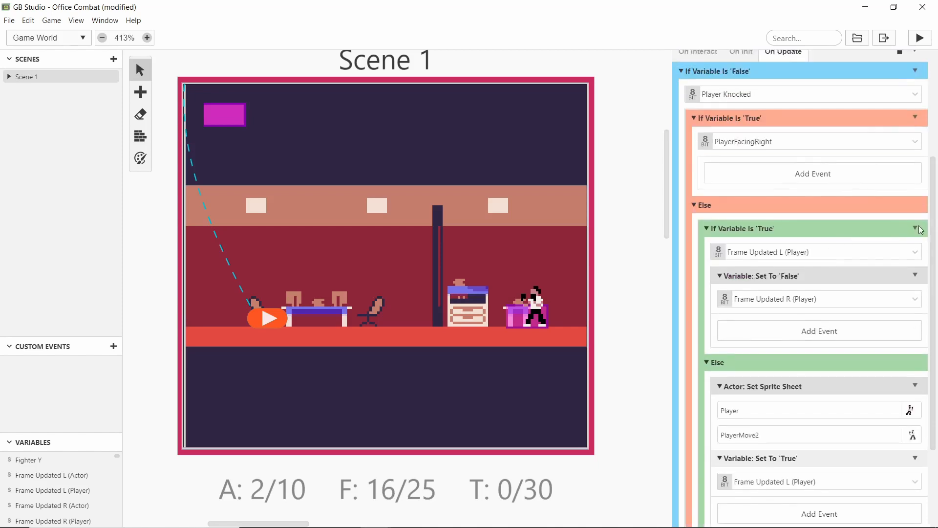
left_click(915, 229)
left_click(882, 302)
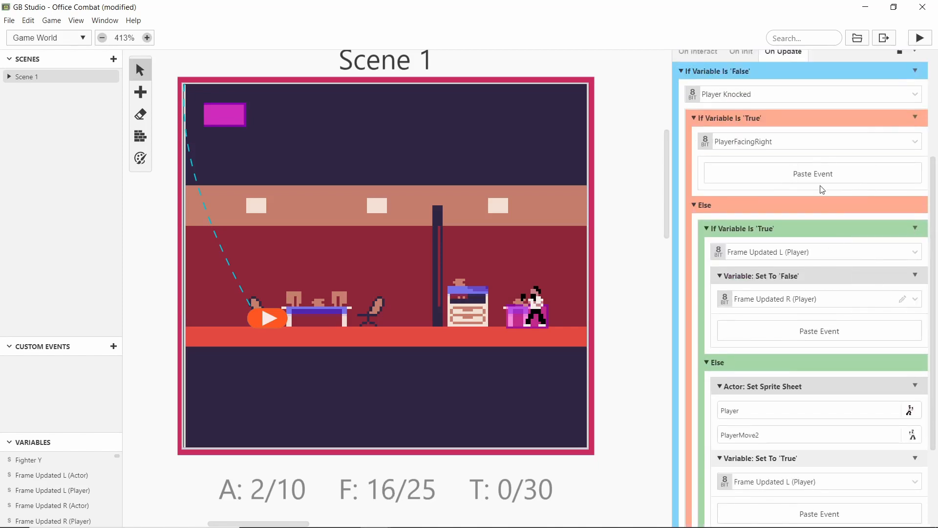
left_click(813, 175)
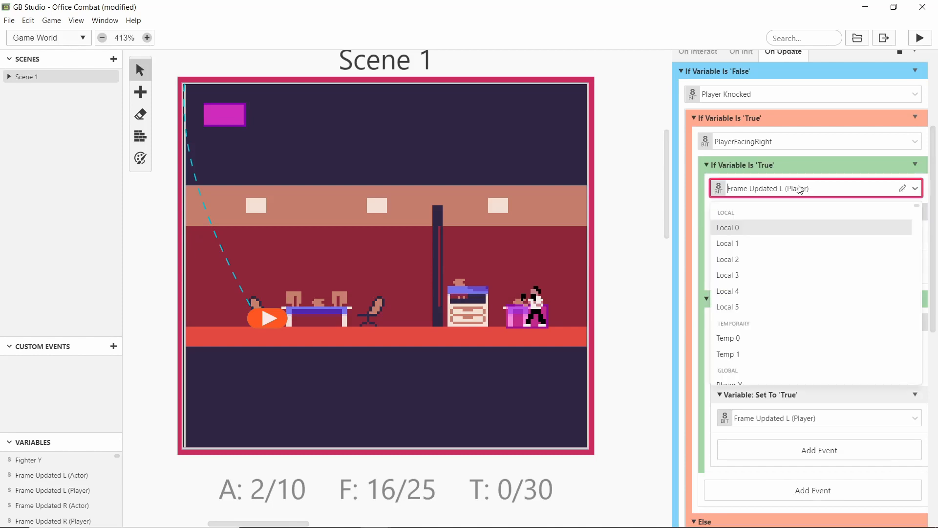
Make the pasted check test Frame Updated R (Player) and its Set To 'False' event reset Frame Updated L (Player).
left_click(801, 189)
scroll(778, 273, "down", 3)
scroll(785, 323, "down", 1)
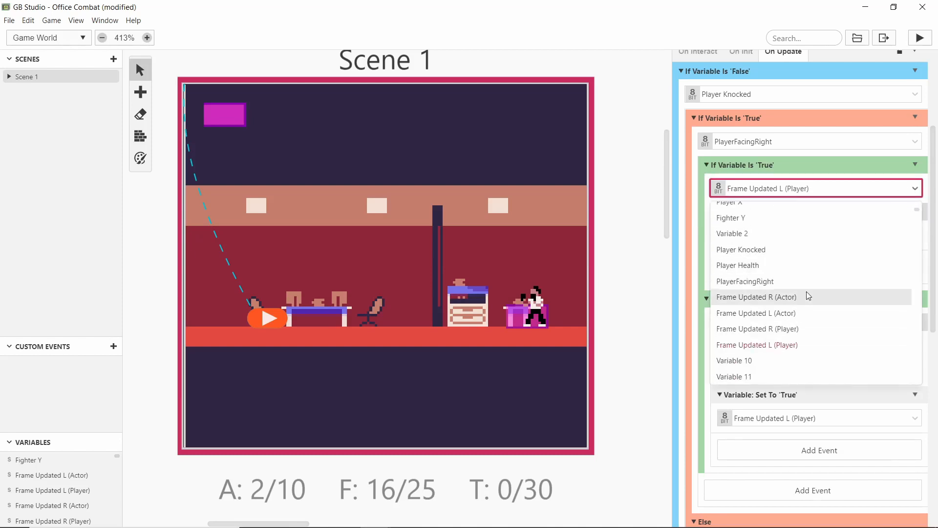
left_click(795, 333)
left_click(800, 240)
scroll(791, 342, "down", 4)
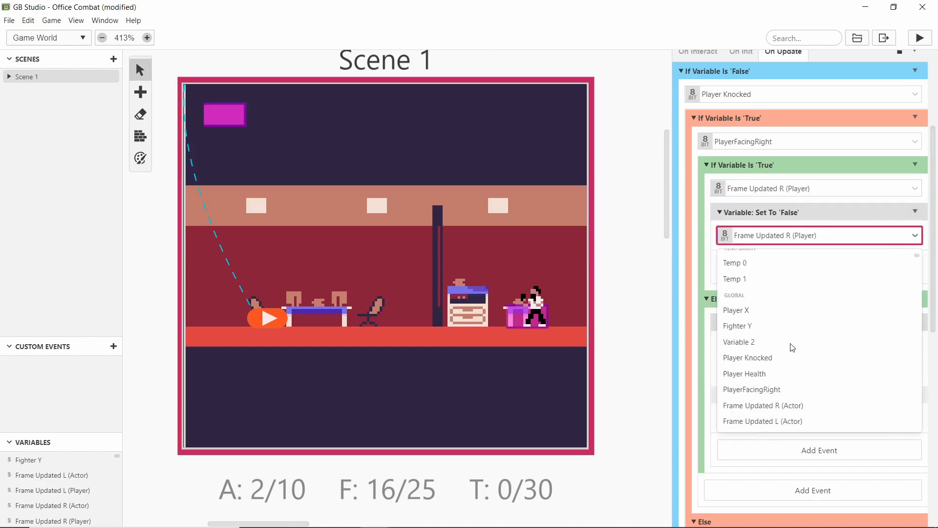
left_click(806, 331)
In the pasted check's Else branch, set the sprite sheet to PlayerMove1 and the Set To 'True' variable to Frame Updated R (Player).
scroll(812, 283, "down", 2)
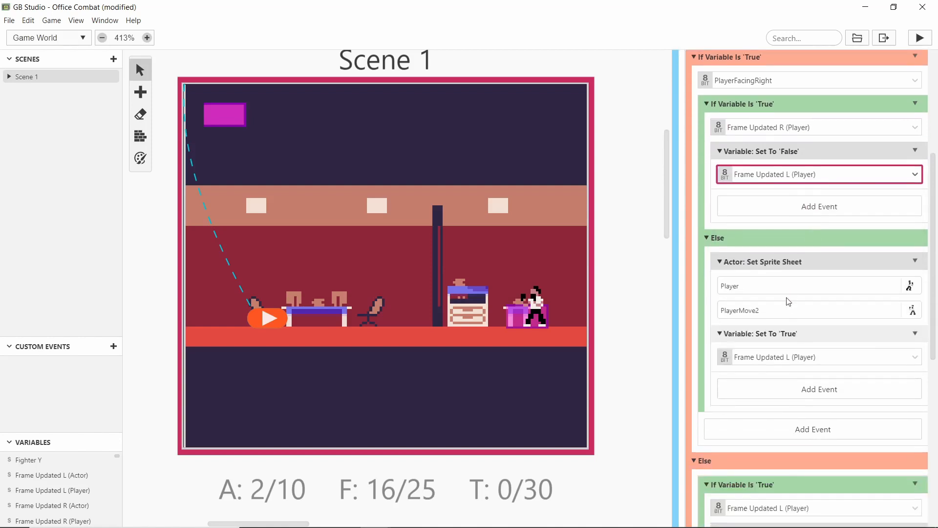
left_click(786, 309)
scroll(790, 371, "down", 3)
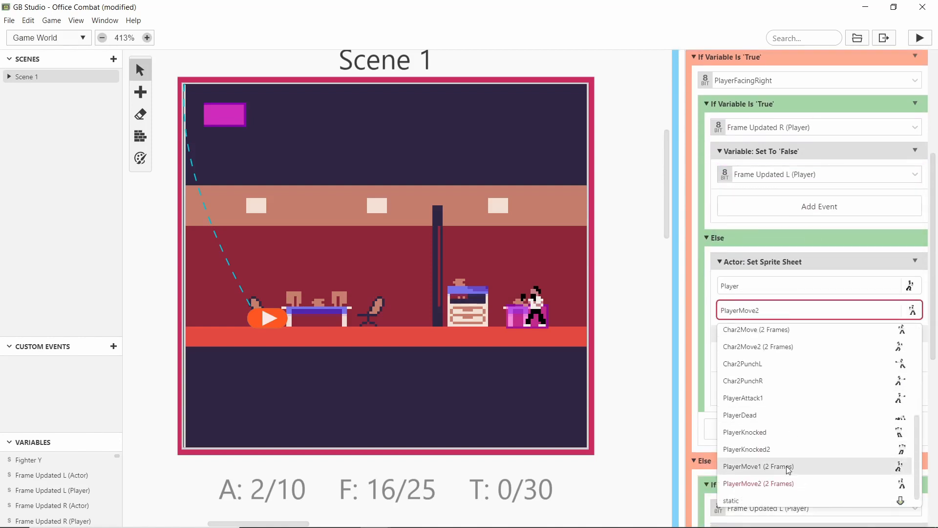
left_click(790, 466)
left_click(798, 357)
scroll(797, 420, "down", 5)
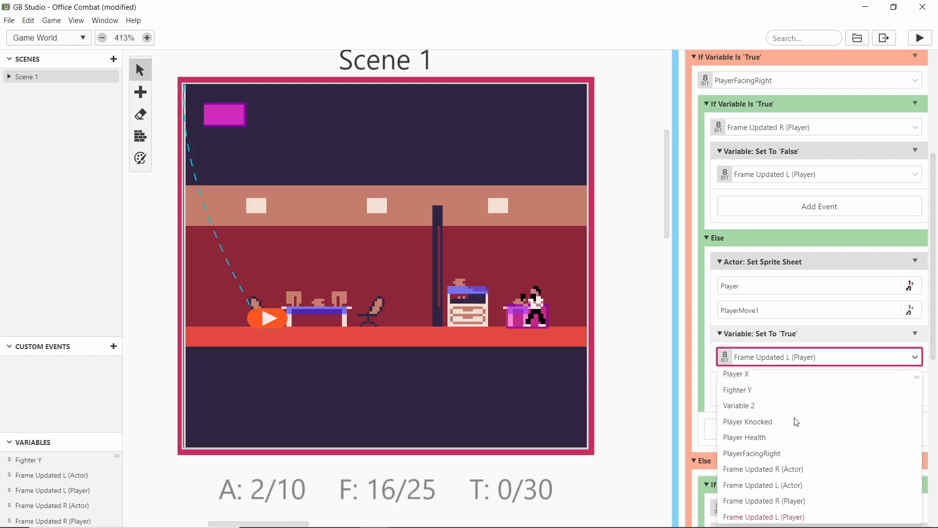
left_click(801, 434)
Review Actor 2's On Update script, comparing the variables and sprite sheets in the PlayerFacingRight true and Else branches.
scroll(801, 390, "up", 5)
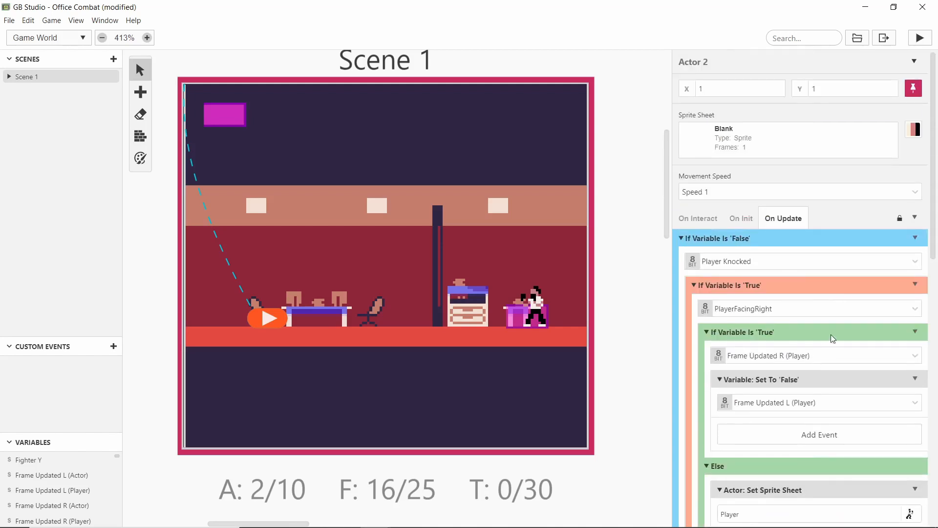
scroll(836, 285, "down", 1)
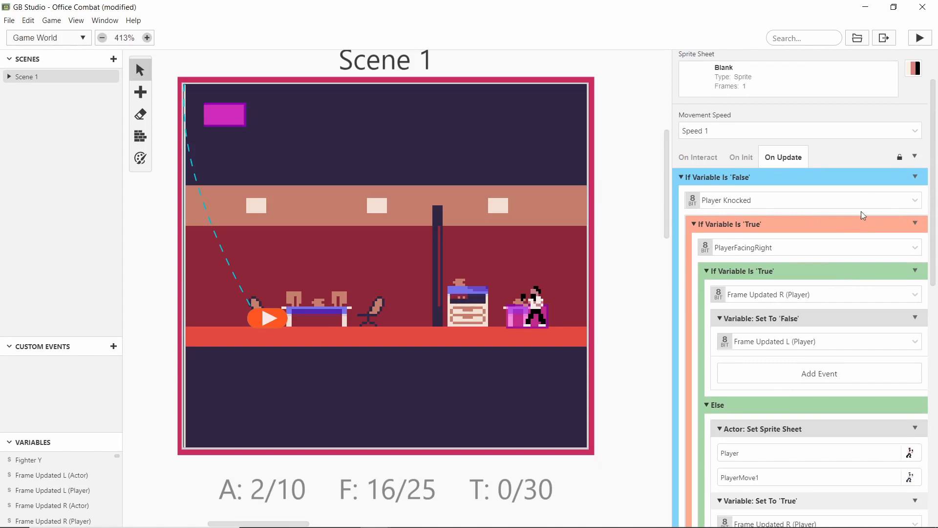
scroll(860, 211, "up", 1)
scroll(783, 193, "down", 1)
scroll(769, 196, "down", 1)
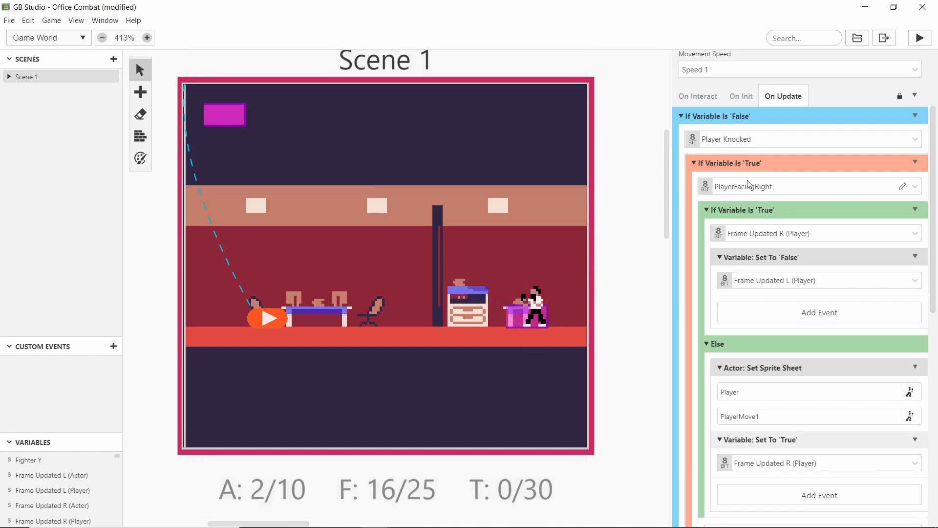
scroll(747, 184, "down", 1)
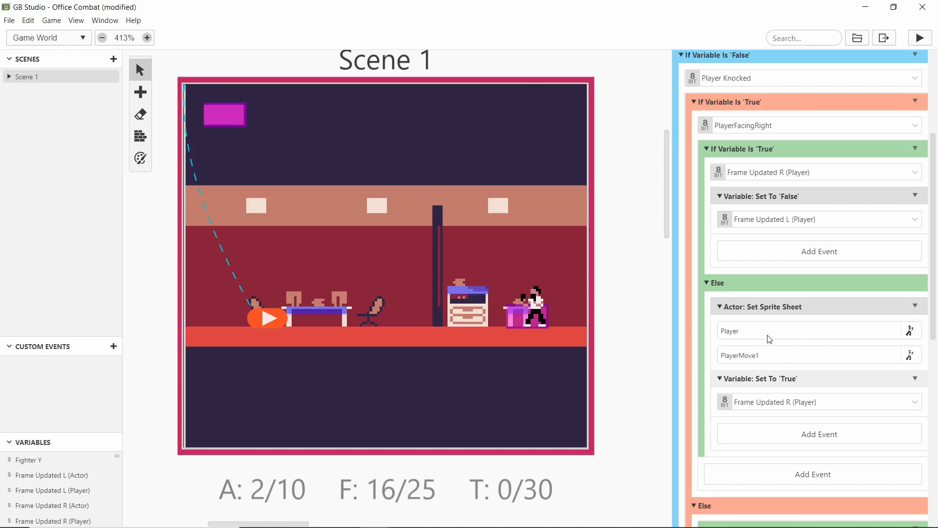
scroll(789, 336, "up", 1)
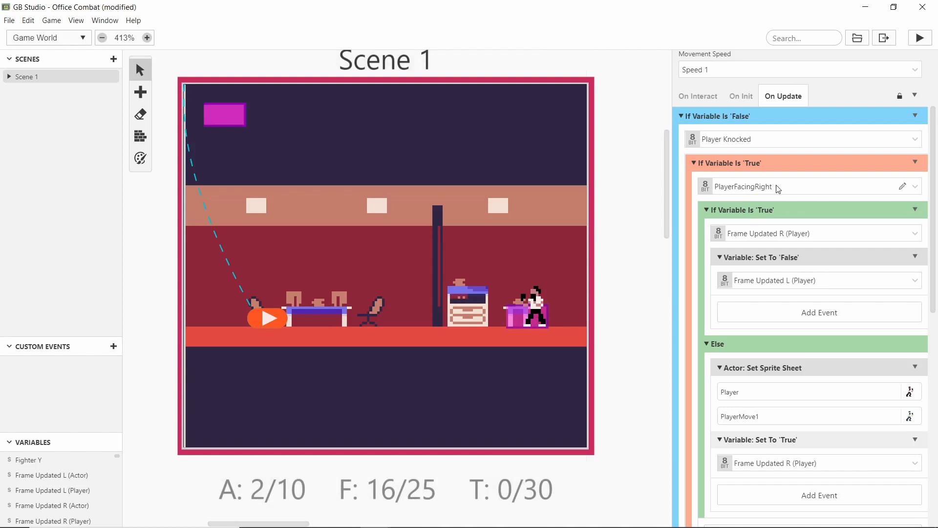
scroll(778, 190, "down", 9)
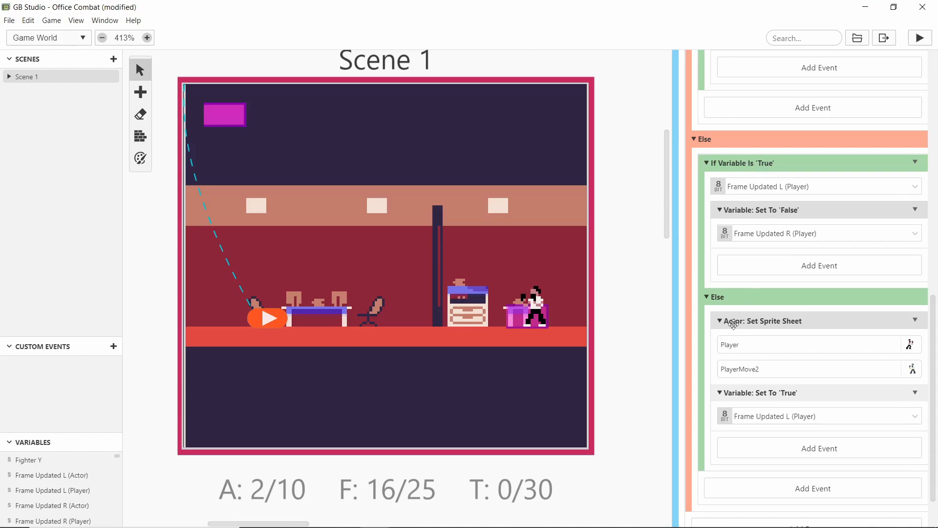
scroll(723, 396, "down", 4)
scroll(762, 195, "up", 11)
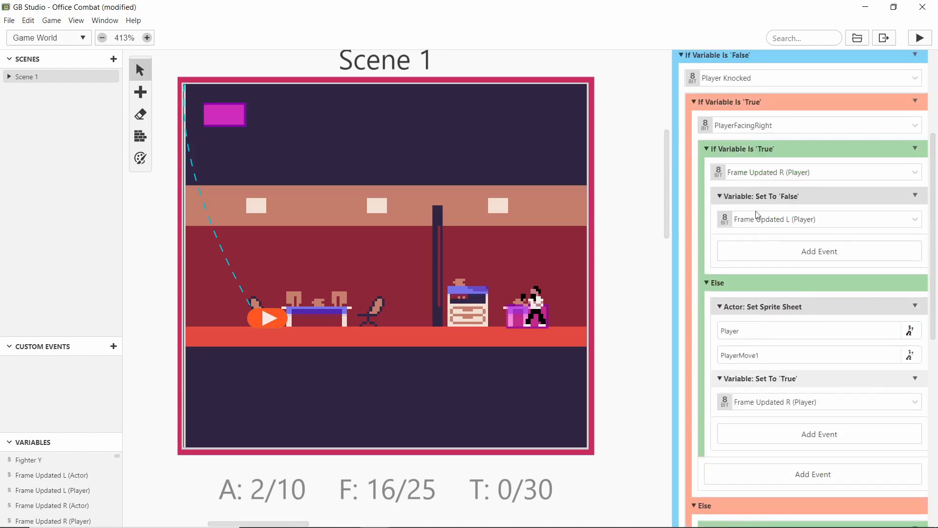
scroll(773, 210, "down", 7)
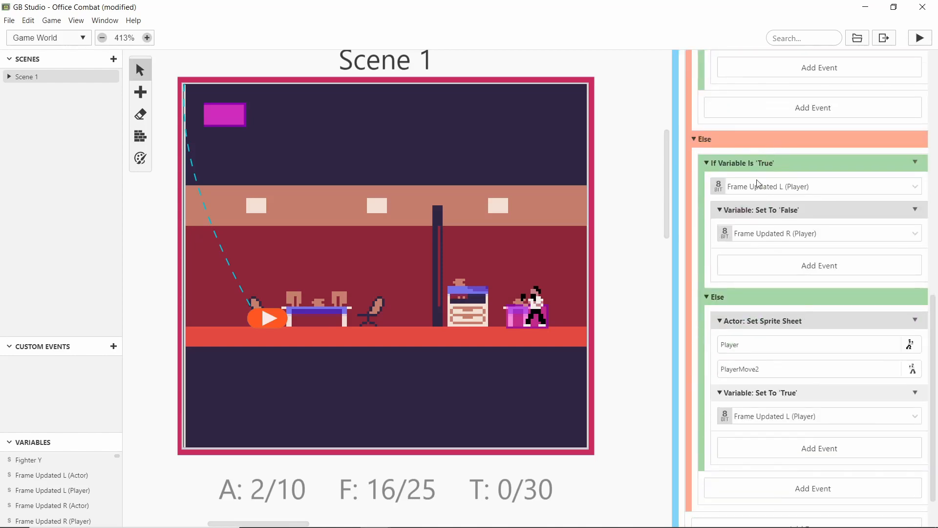
scroll(767, 159, "down", 1)
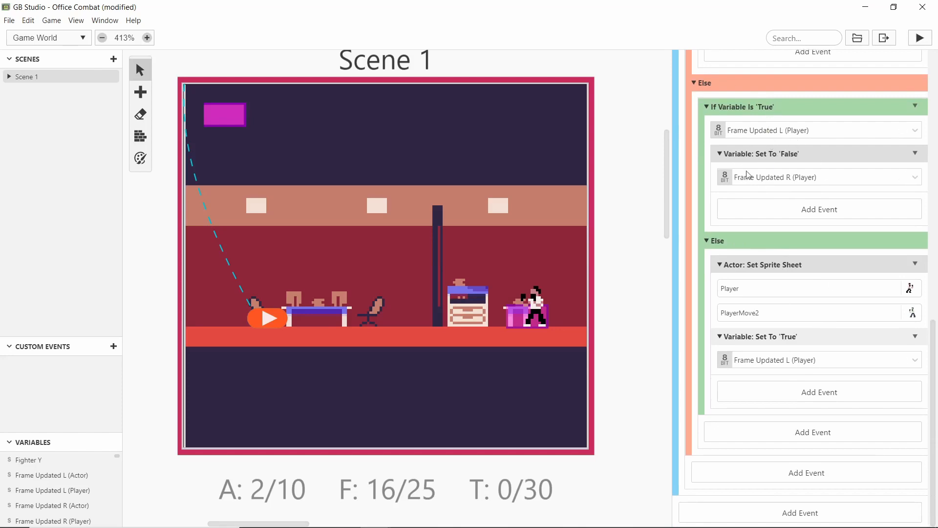
scroll(772, 176, "up", 6)
scroll(776, 168, "down", 5)
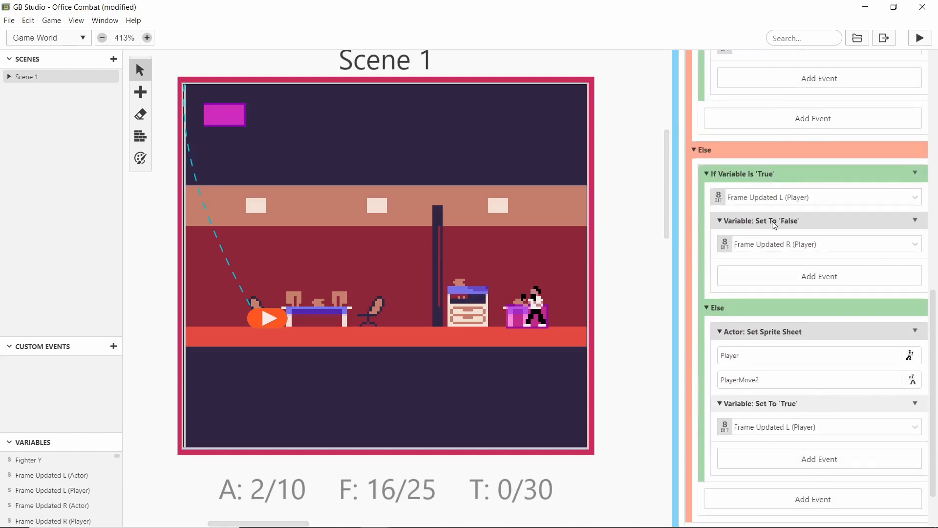
scroll(772, 219, "up", 3)
scroll(782, 279, "up", 6)
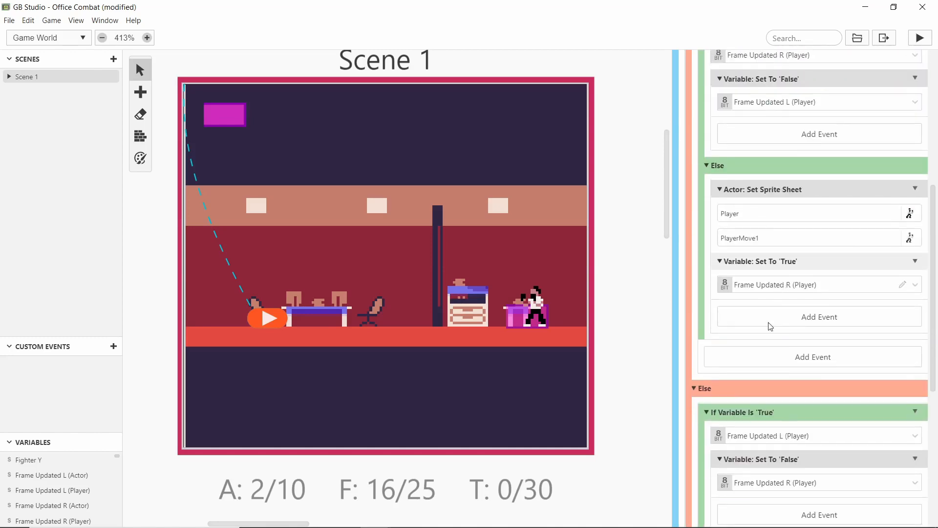
scroll(814, 254, "down", 3)
scroll(781, 363, "down", 3)
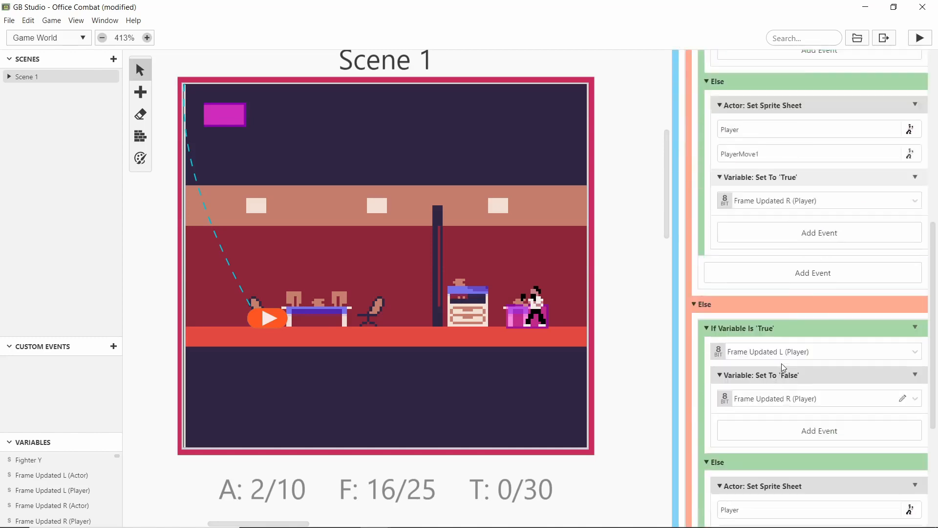
scroll(806, 323, "up", 5)
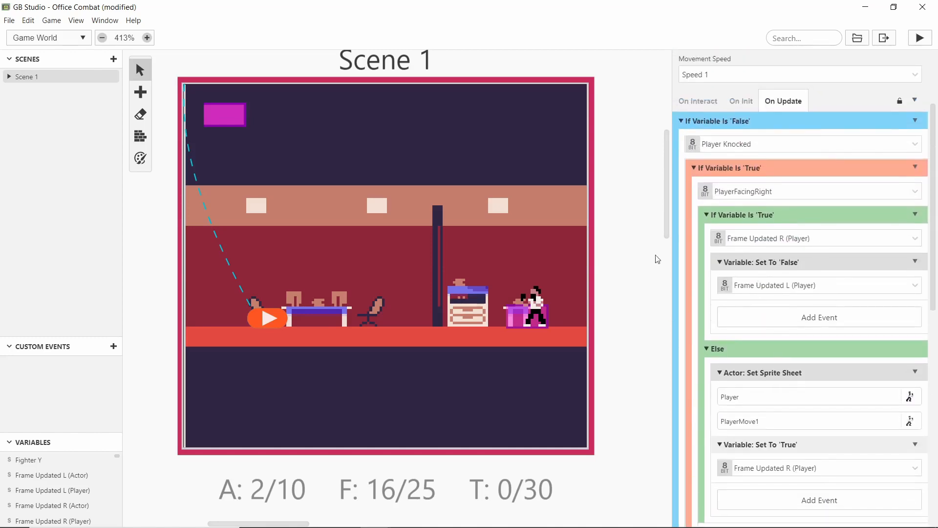
scroll(777, 254, "down", 2)
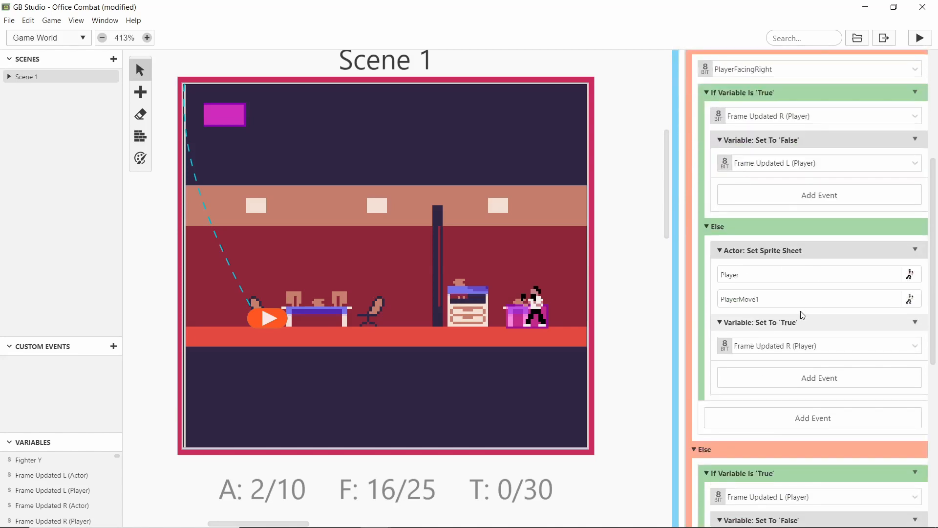
Review the rest of Actor 2's On Update script and the start of Scene 1's On Player Hit script.
scroll(762, 308, "up", 2)
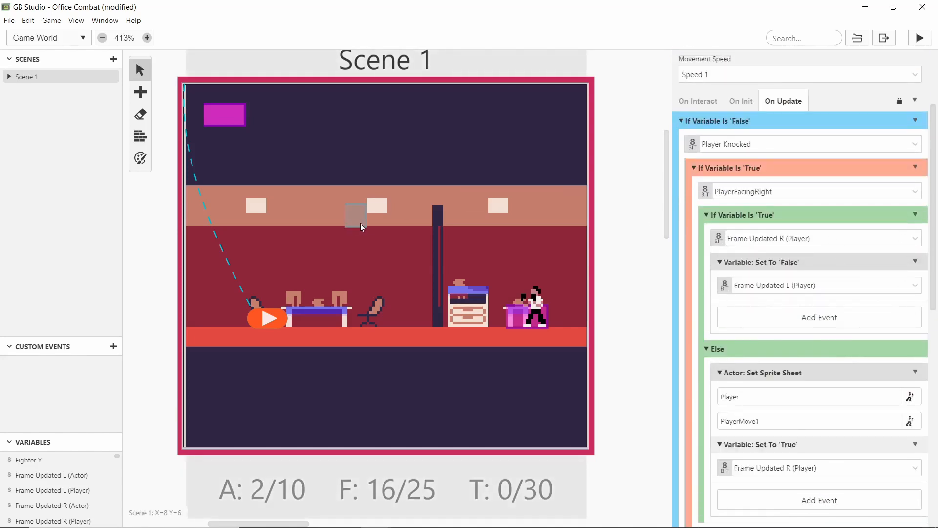
scroll(909, 189, "down", 1)
scroll(909, 188, "down", 6)
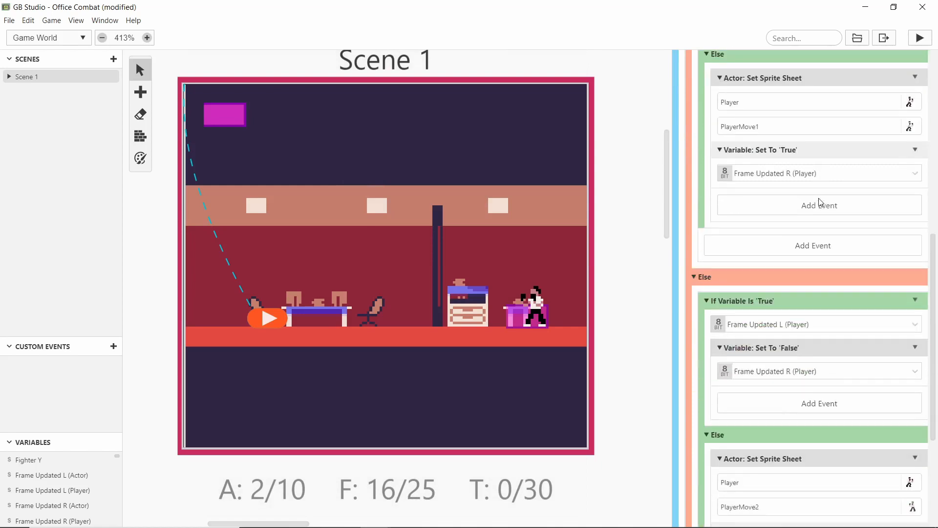
left_click(292, 285)
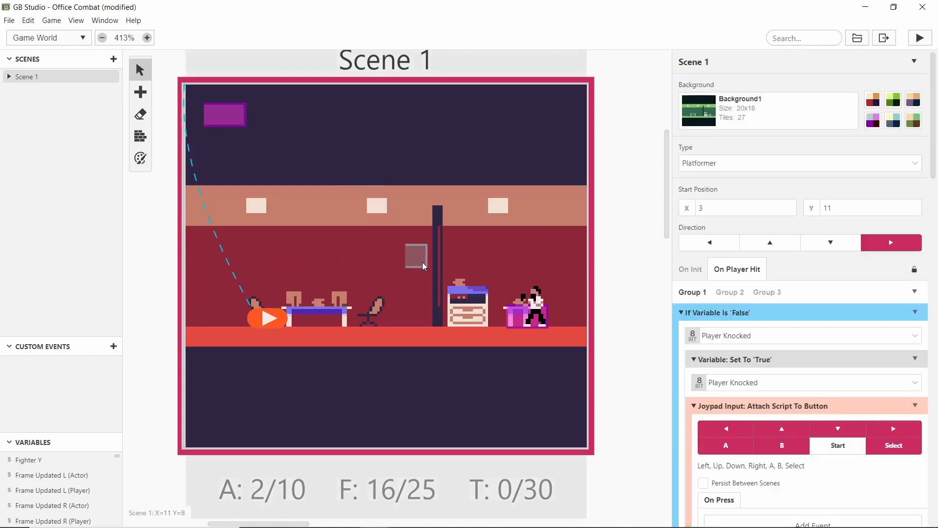
scroll(718, 272, "down", 5)
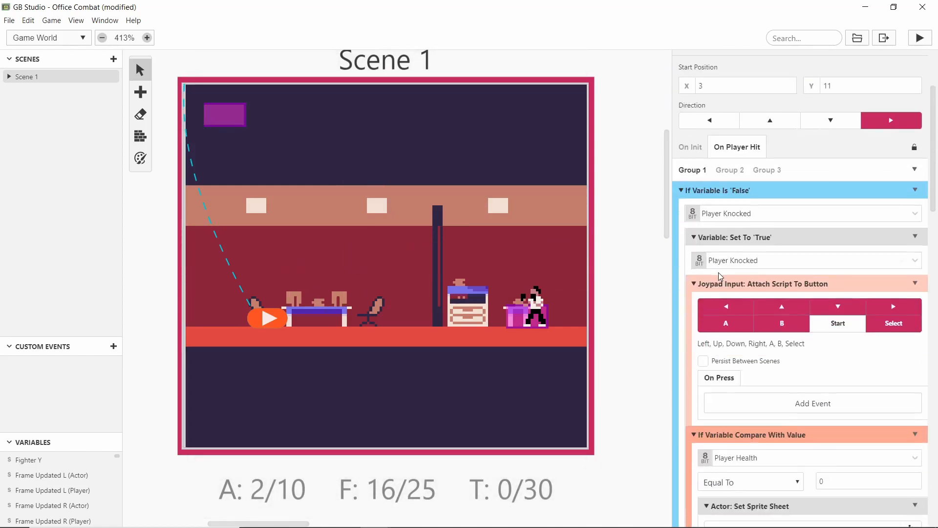
scroll(753, 242, "down", 2)
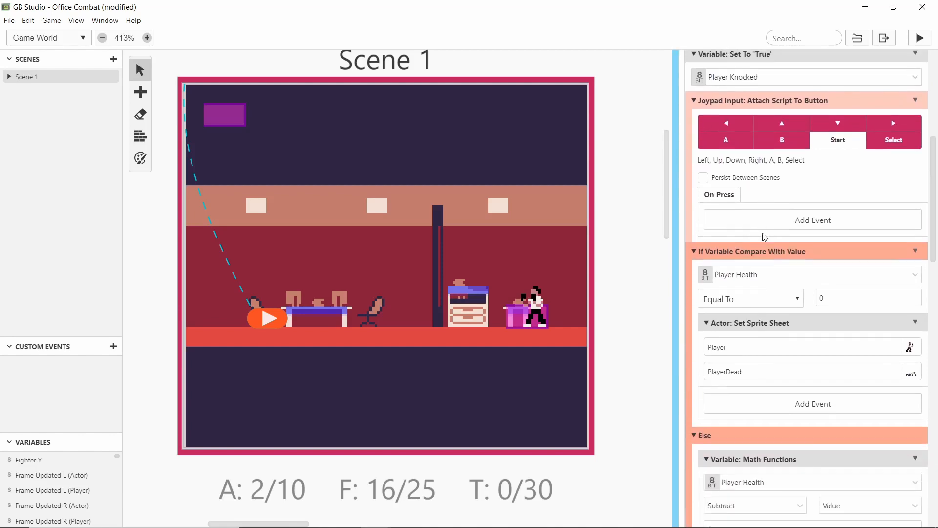
scroll(769, 239, "up", 4)
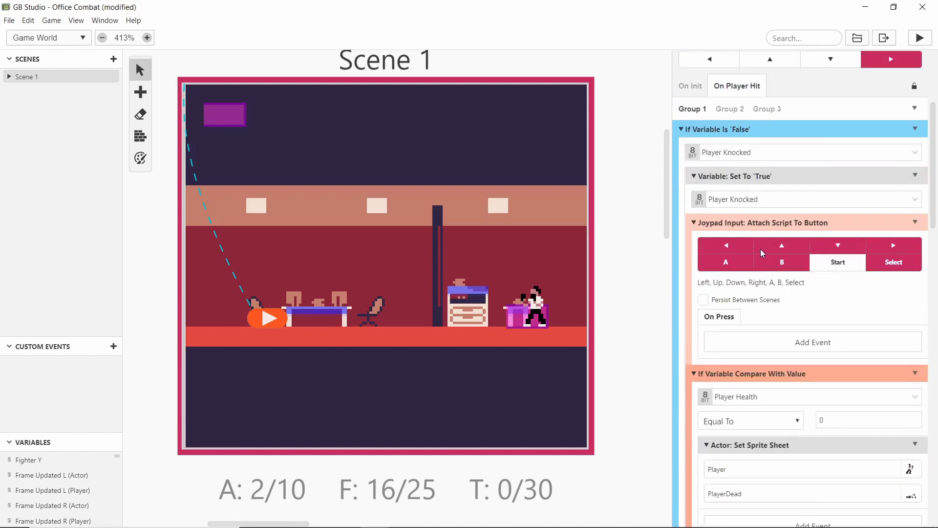
scroll(760, 249, "down", 1)
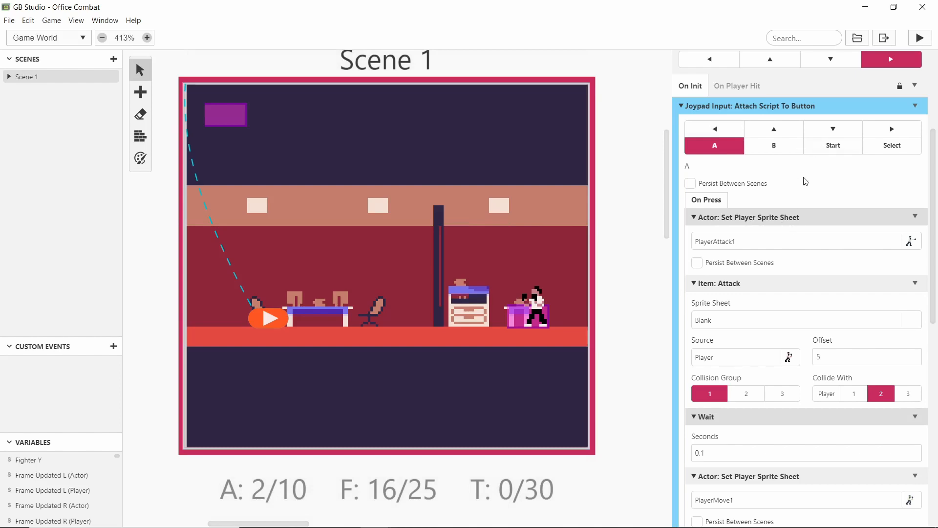
Add an If Variable Is 'True' check on PlayerFacingRight to Scene 1's On Init A button script and move it to the start.
scroll(743, 180, "down", 2)
scroll(806, 134, "up", 2)
scroll(776, 196, "down", 2)
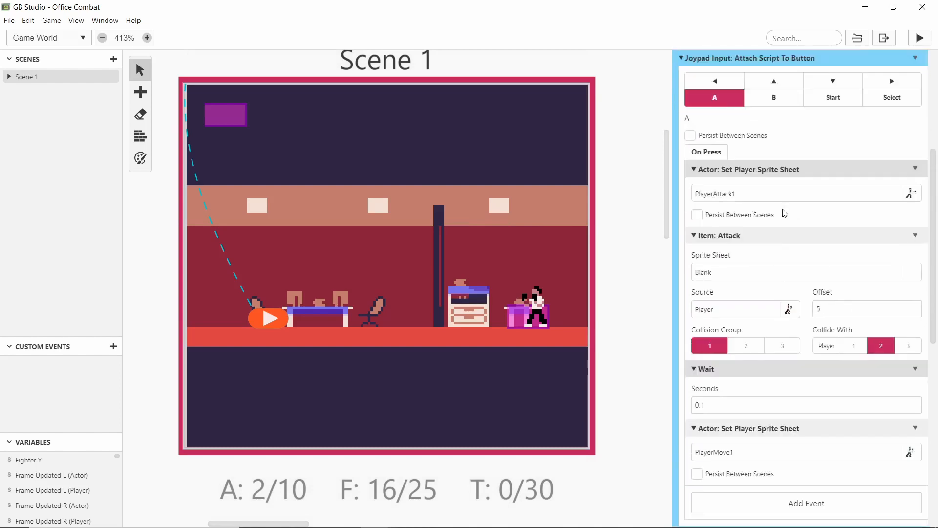
scroll(697, 218, "up", 1)
scroll(697, 219, "down", 3)
left_click(782, 308)
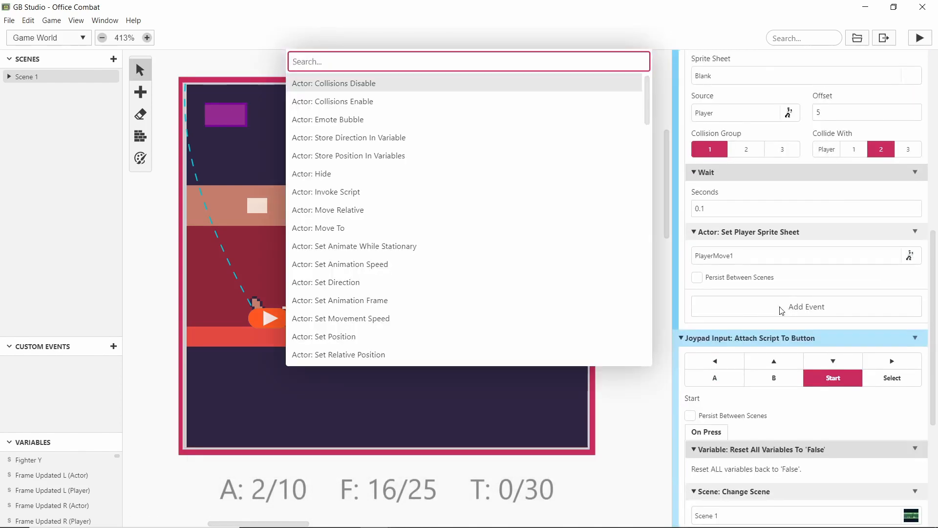
type("if true")
key("Return")
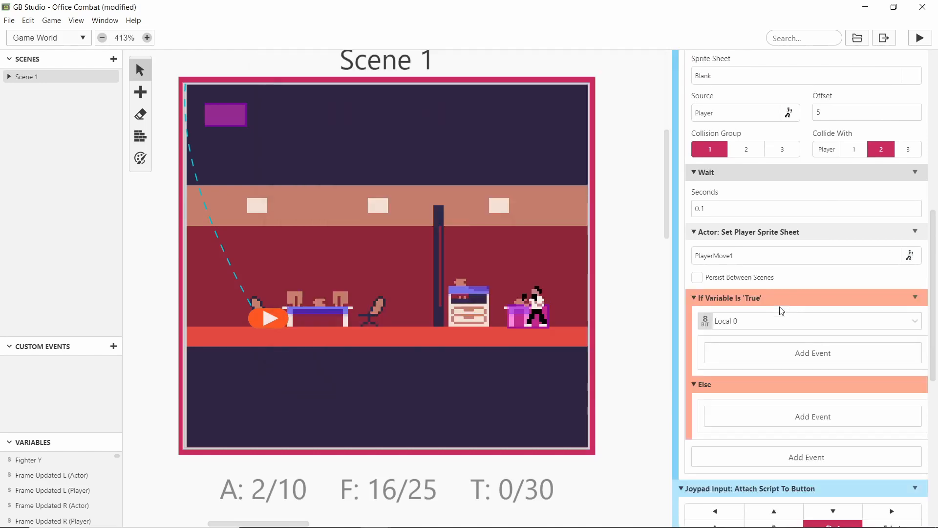
left_click(767, 328)
scroll(770, 381, "down", 5)
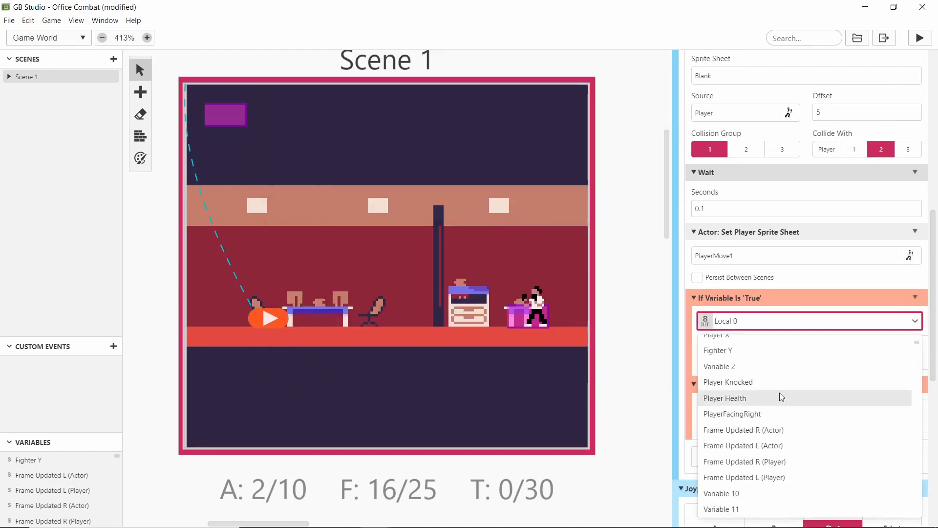
left_click(774, 414)
left_click_drag(796, 418, 776, 199)
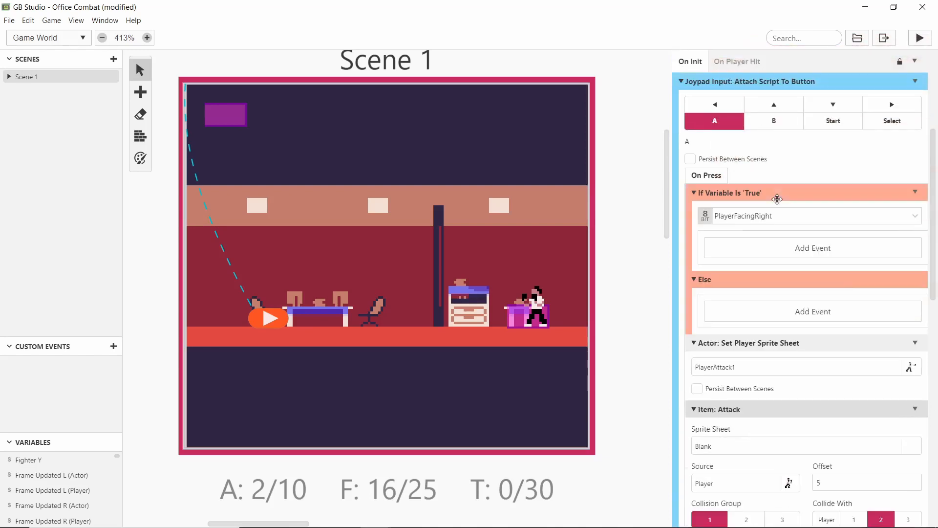
Move the PlayerAttack1 Set Player Sprite Sheet event into the PlayerFacingRight true branch and paste a copy of it into Else.
left_click_drag(823, 342, 826, 240)
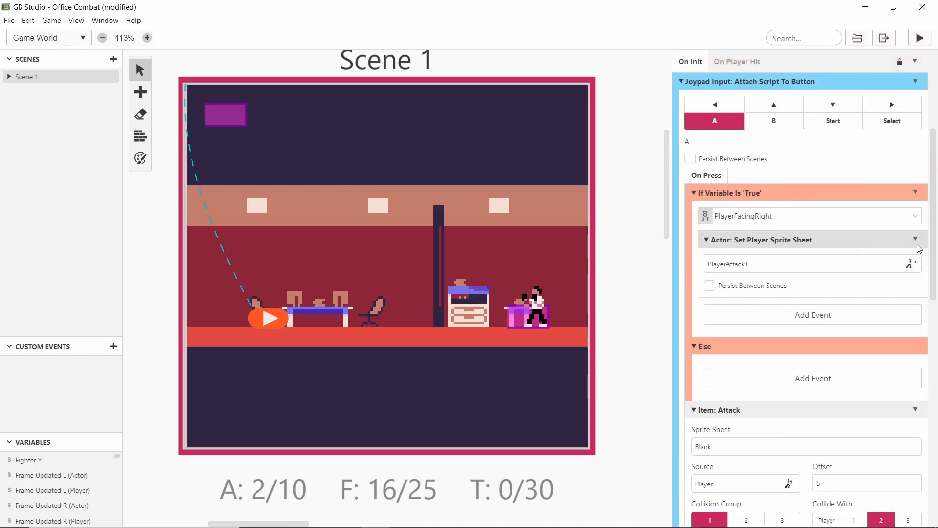
left_click(920, 242)
left_click(864, 295)
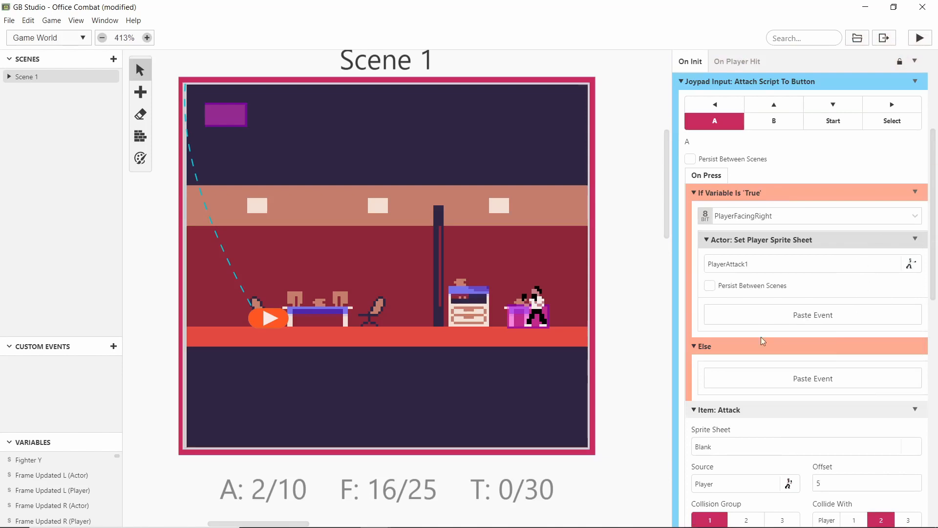
left_click(746, 380)
Set the Else branch's player sprite sheet to PlayerAttack2.
scroll(746, 383, "down", 1)
left_click(791, 333)
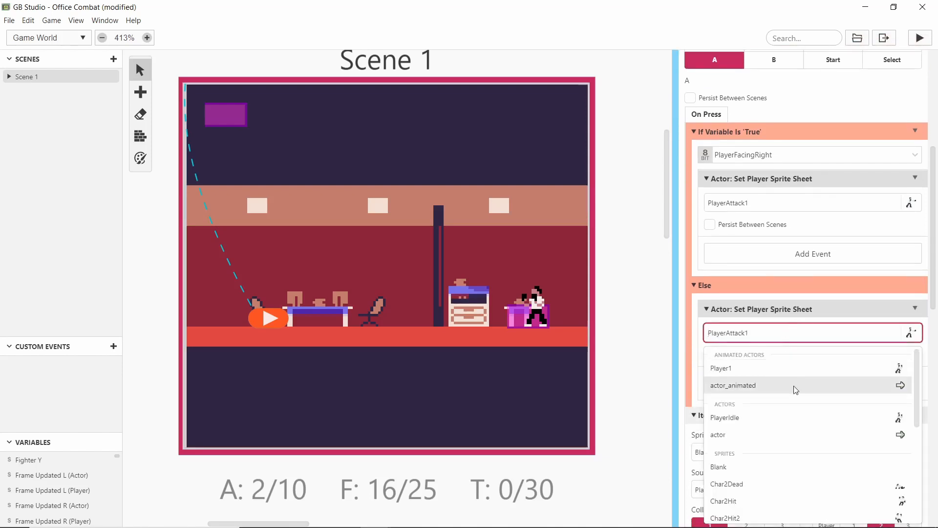
scroll(796, 393, "down", 3)
scroll(791, 396, "down", 2)
left_click(831, 333)
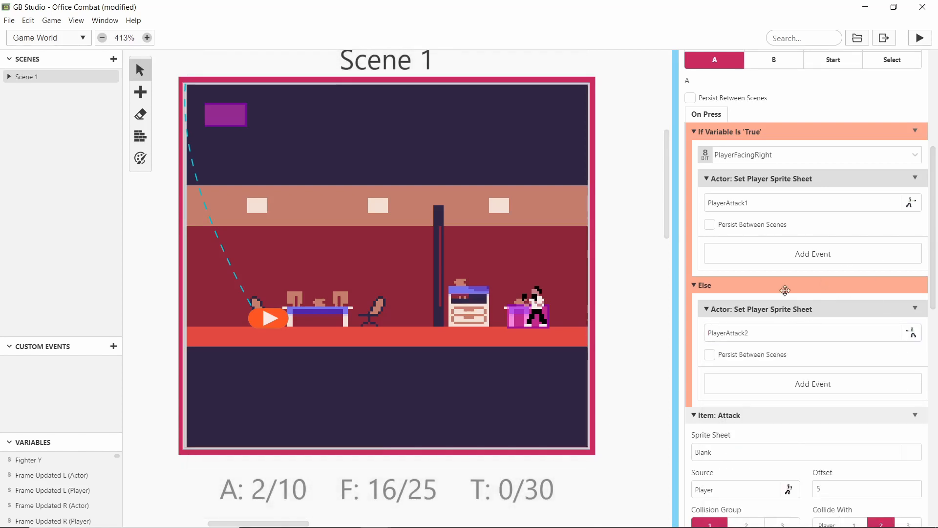
Review the A button script's facing checks, attack settings, wait time and movement sprite sheets.
scroll(771, 266, "up", 2)
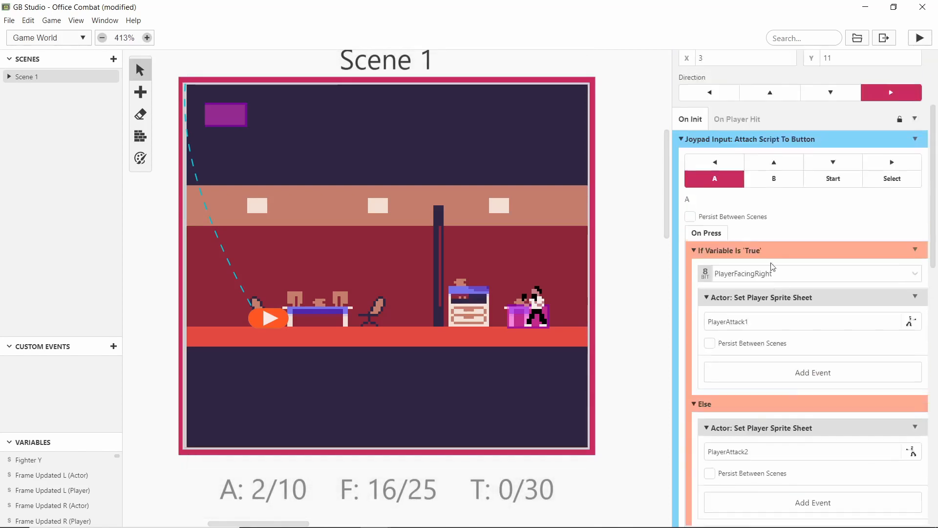
scroll(801, 224, "down", 2)
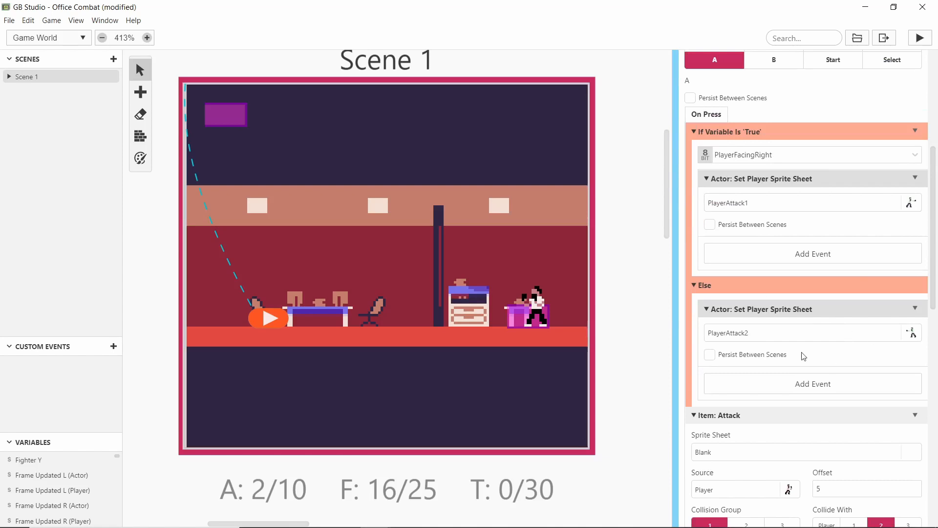
scroll(814, 226, "down", 5)
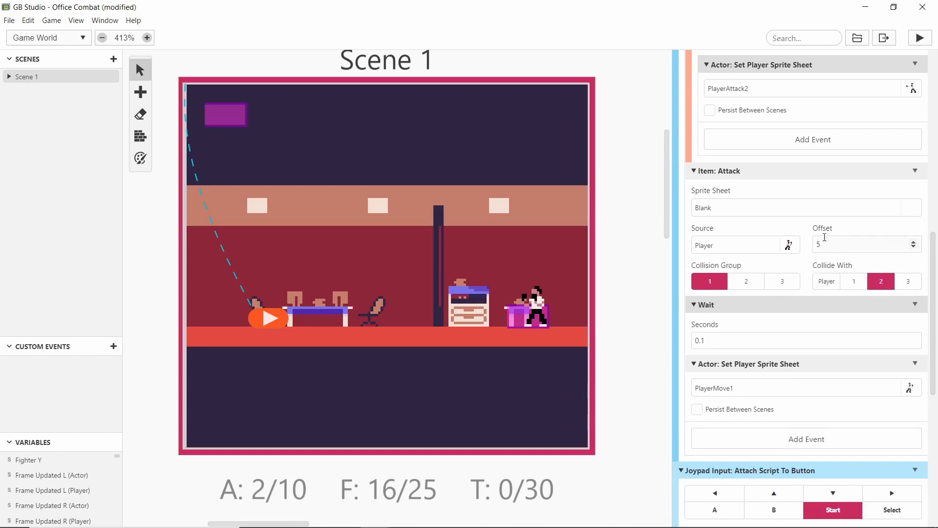
scroll(811, 254, "down", 1)
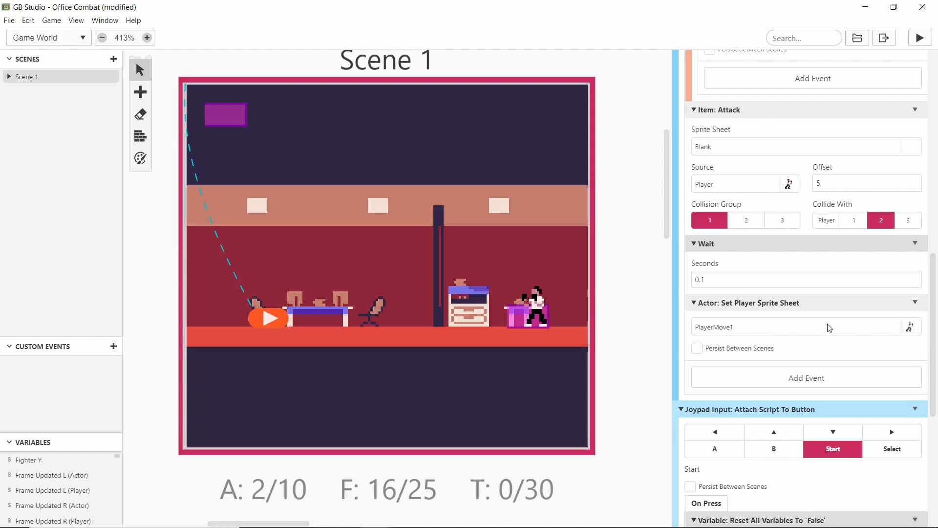
scroll(829, 328, "up", 2)
scroll(830, 328, "up", 6)
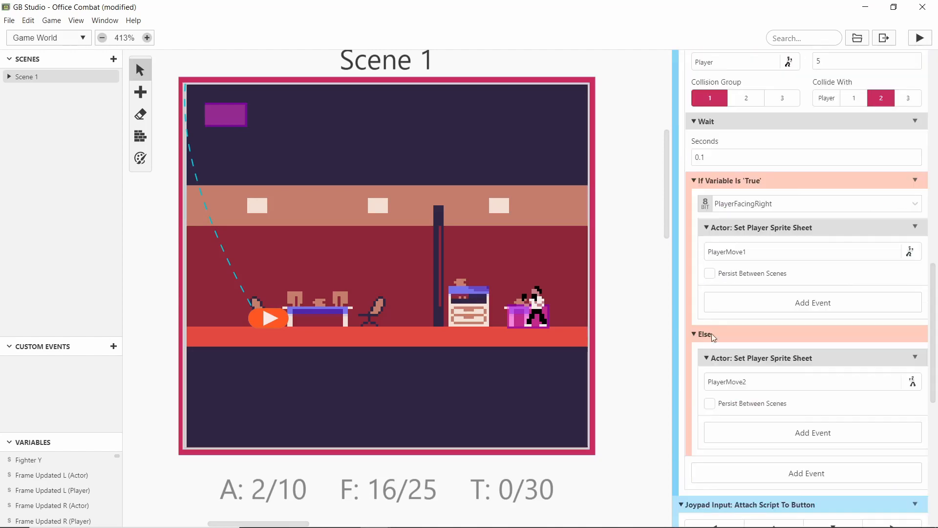
scroll(745, 365, "down", 4)
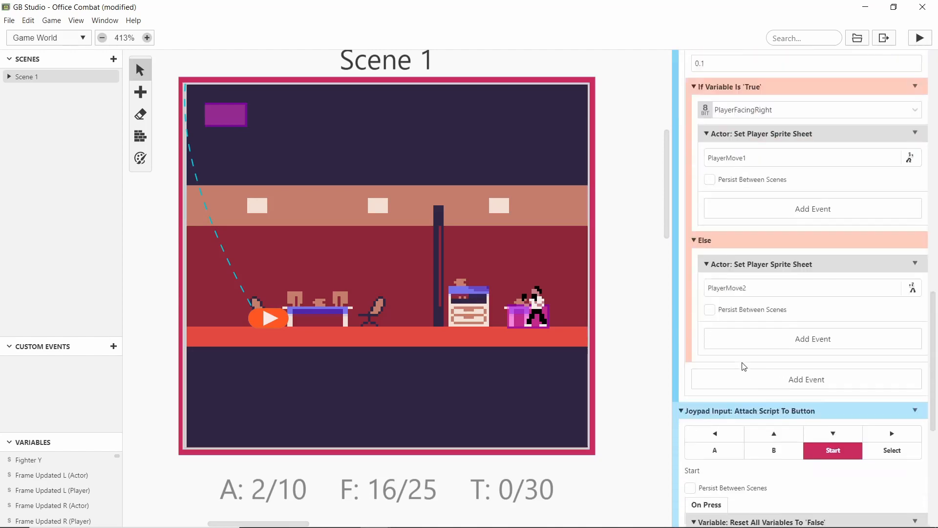
scroll(745, 363, "down", 2)
scroll(748, 366, "up", 8)
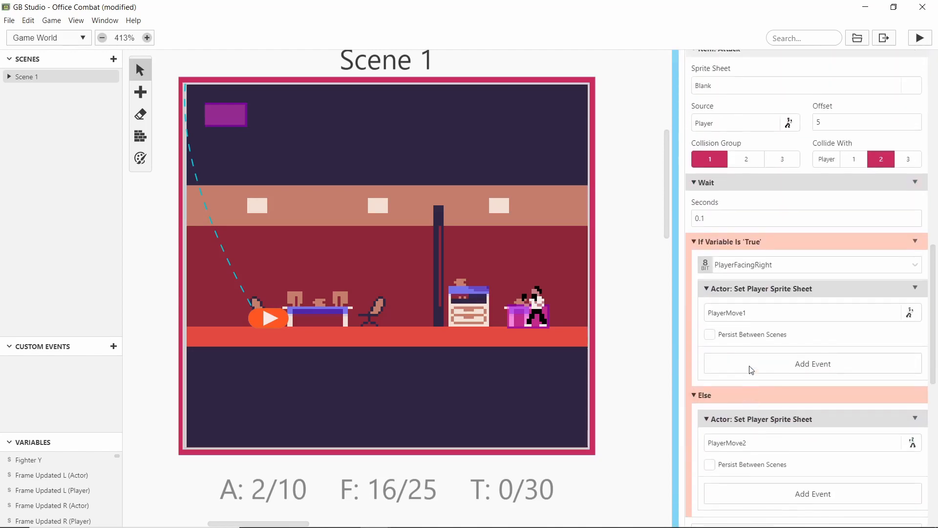
Copy the On Init A button Attach Script event and paste it at the end of the Else branch in On Player Hit.
scroll(749, 367, "up", 6)
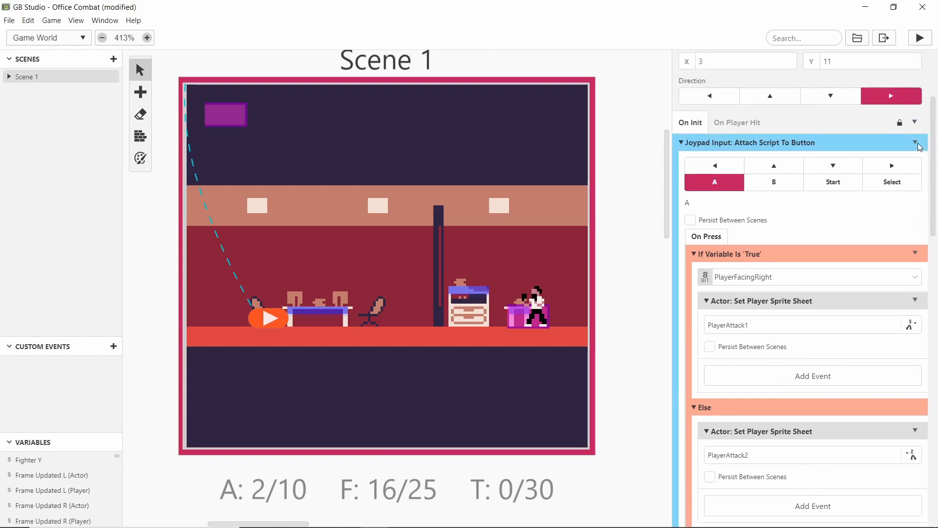
left_click(915, 142)
left_click(880, 204)
left_click(729, 125)
scroll(782, 271, "down", 15)
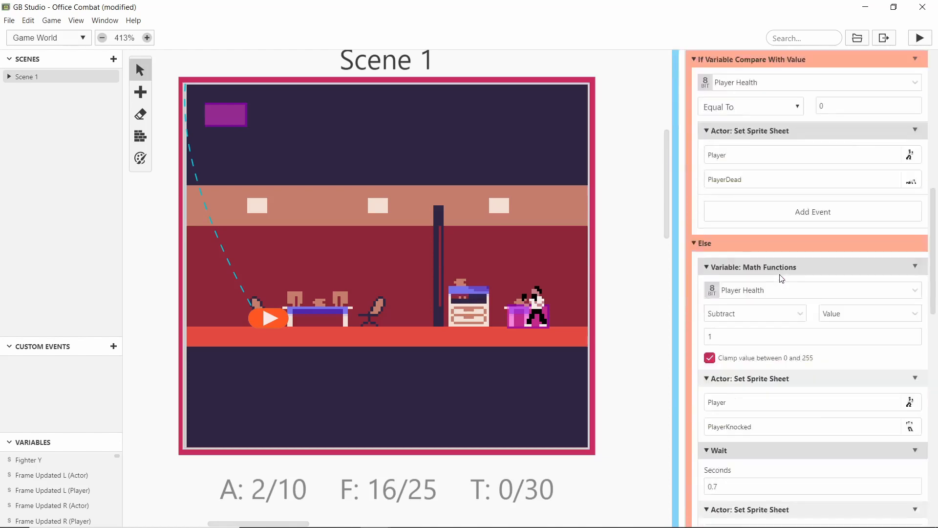
scroll(781, 278, "up", 5)
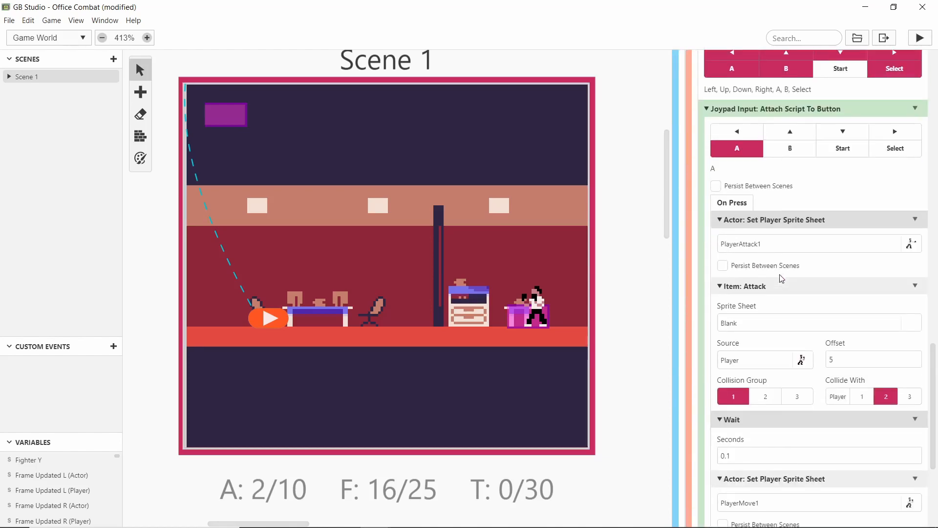
left_click(760, 229)
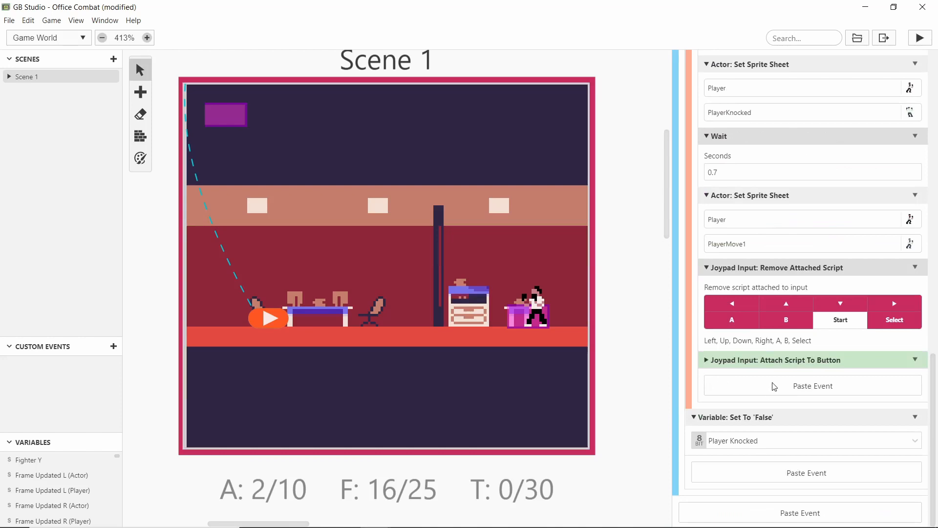
left_click(774, 385, "alt")
Delete the old A button Attach Script event in On Player Hit and collapse the pasted replacement.
left_click(915, 231)
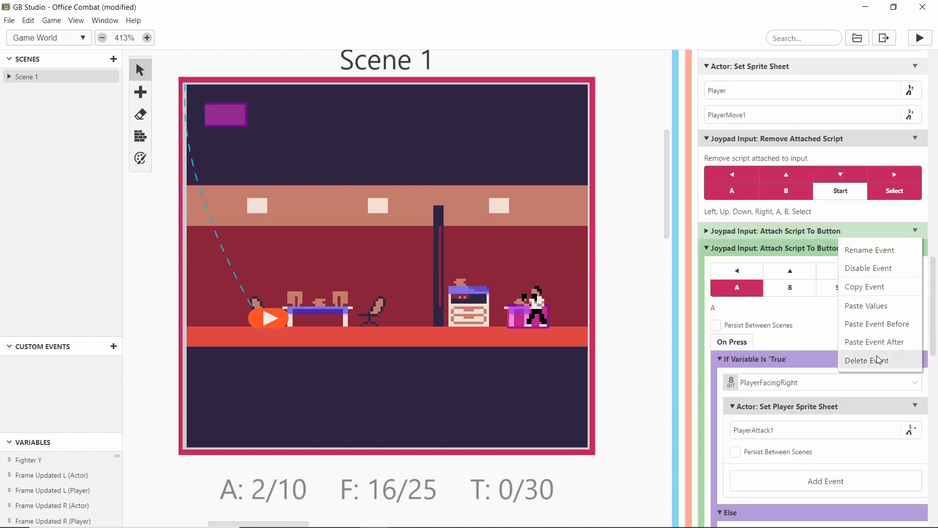
left_click(822, 360)
scroll(806, 310, "down", 4)
scroll(794, 238, "up", 4)
left_click(794, 237)
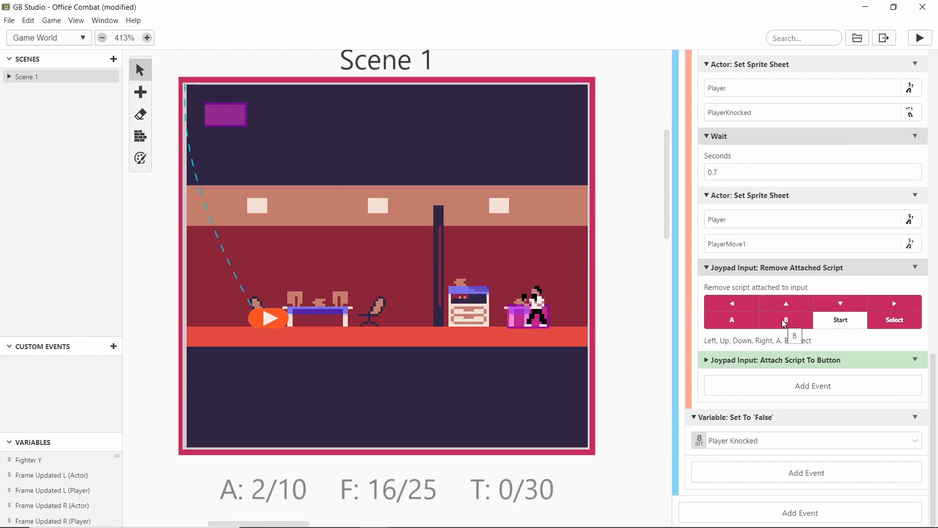
Review the On Player Hit script, examining the sprite sheets used for the player's death, knockdown and recovery.
scroll(762, 401, "up", 2)
scroll(766, 373, "up", 9)
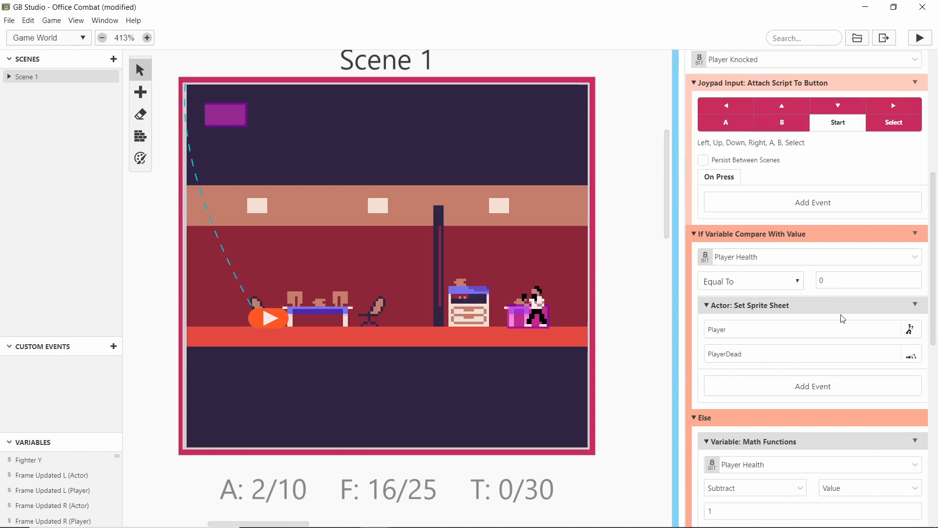
scroll(791, 342, "down", 7)
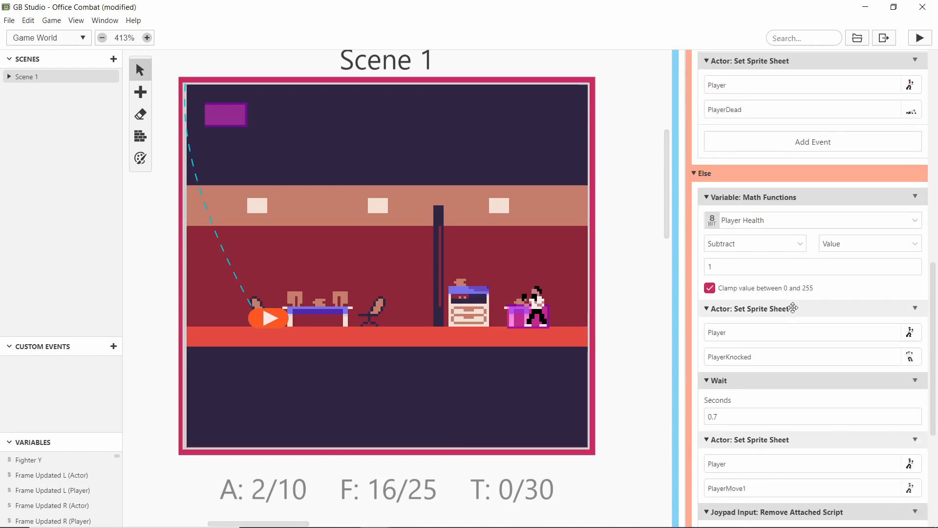
scroll(819, 299, "down", 1)
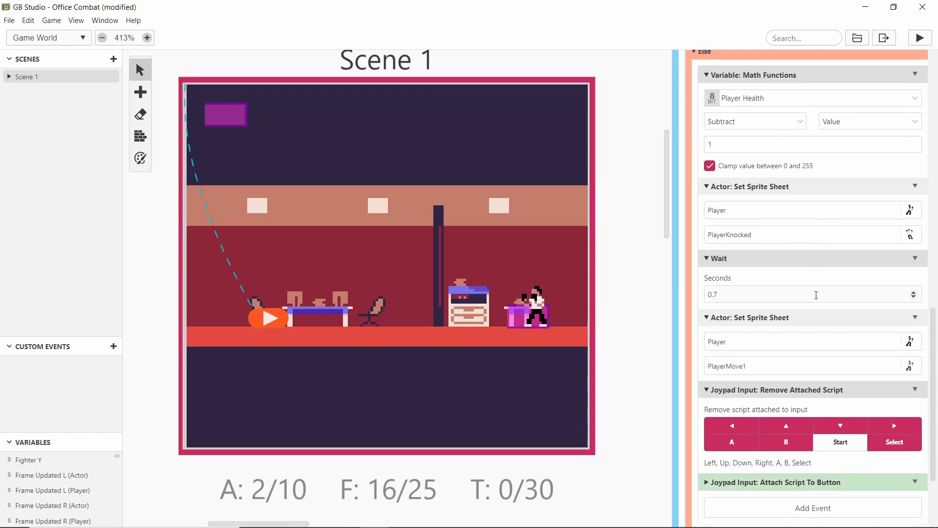
scroll(783, 327, "down", 5)
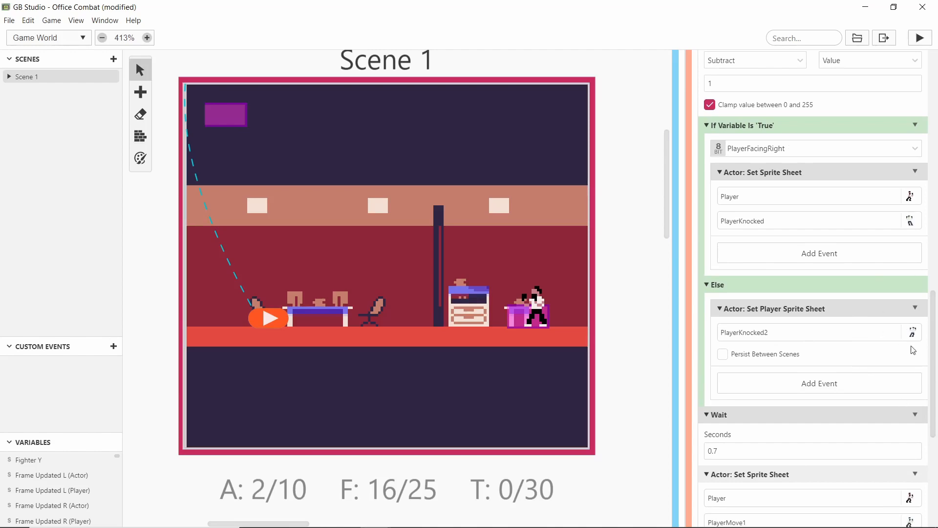
scroll(913, 350, "down", 4)
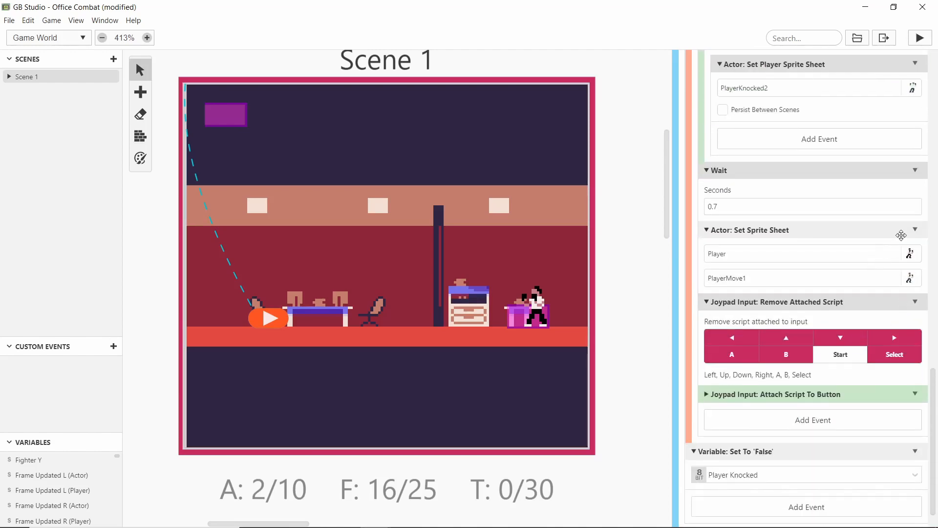
scroll(905, 249, "up", 4)
scroll(907, 311, "down", 2)
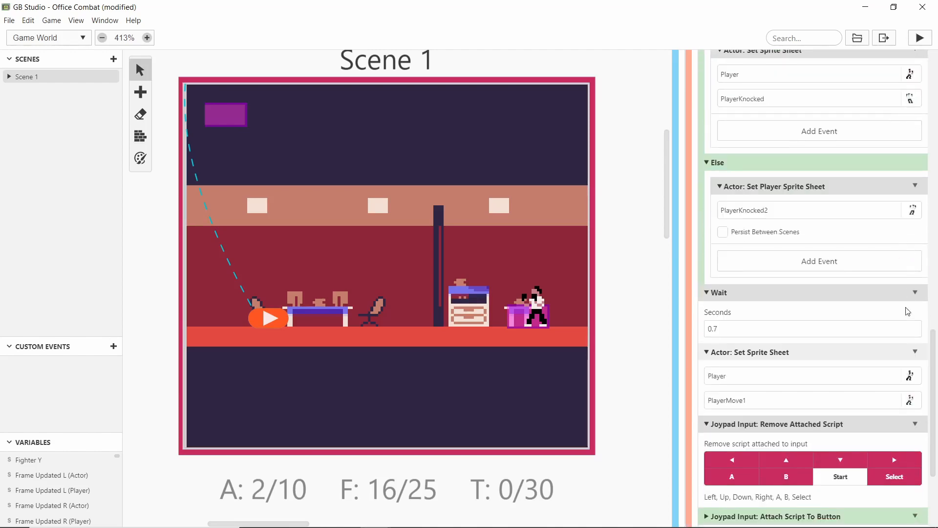
Replace the PlayerMove1 sprite event after the 0.7-second wait in On Player Hit with the copied PlayerFacingRight condition.
left_click(914, 353)
left_click(896, 426)
scroll(856, 282, "down", 3)
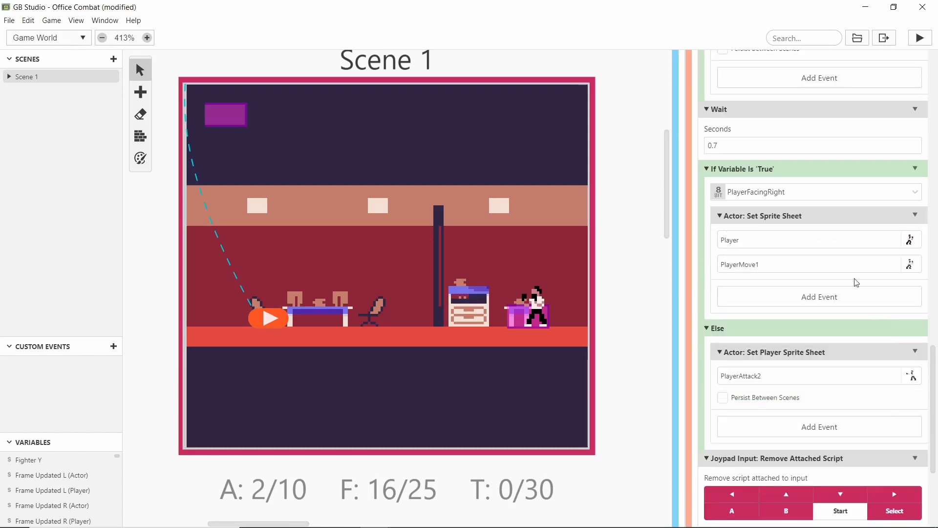
scroll(903, 170, "down", 1)
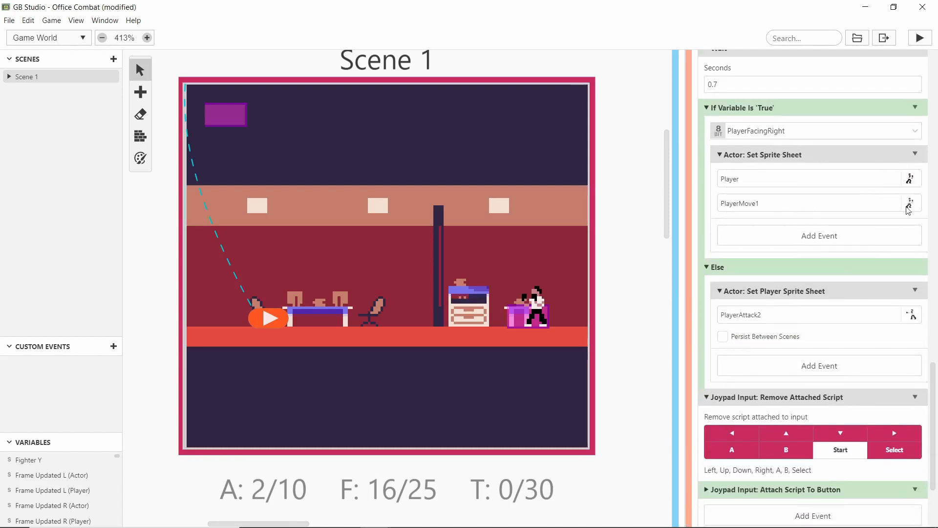
scroll(907, 210, "down", 1)
Set the player sprite sheet in the pasted condition's Else branch to PlayerMove2.
left_click(830, 254)
scroll(807, 352, "down", 3)
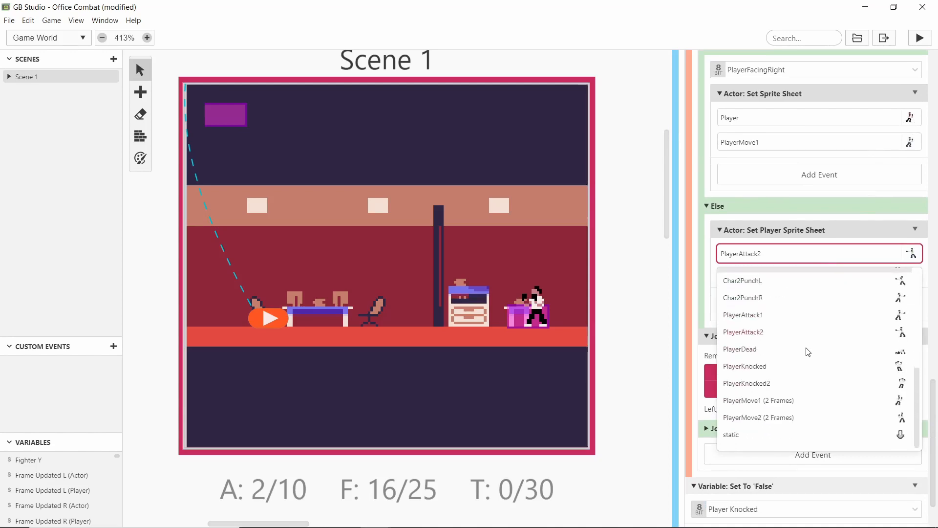
left_click(791, 418)
scroll(841, 270, "down", 5)
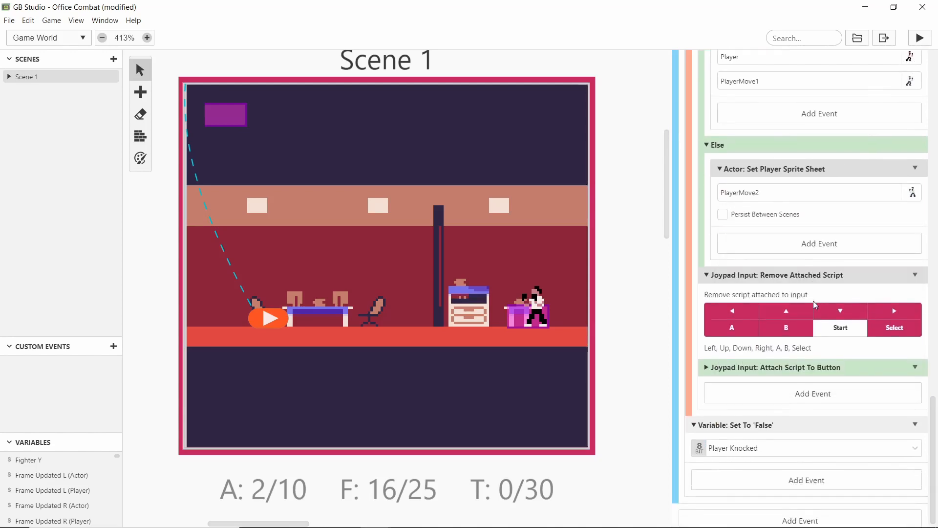
scroll(800, 318, "up", 10)
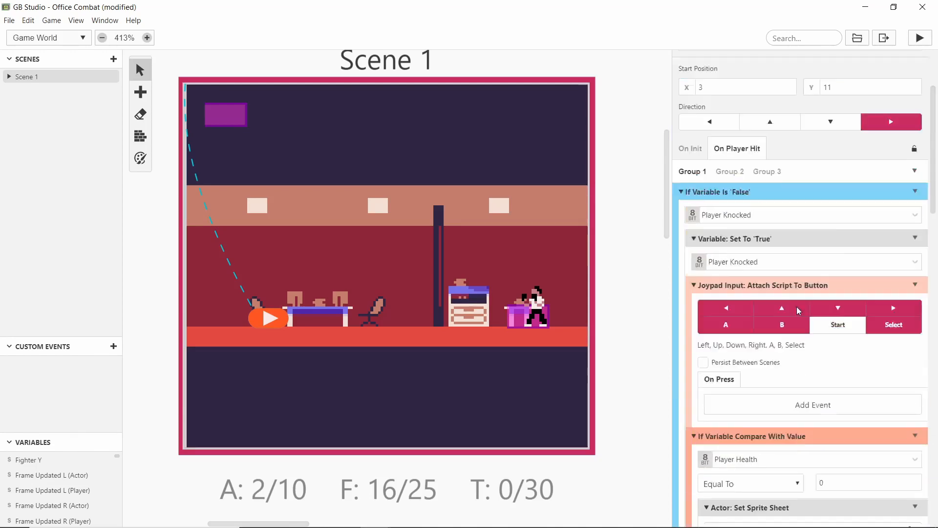
Save the Office Combat project and run the game.
left_click(616, 162)
key("ctrl+s")
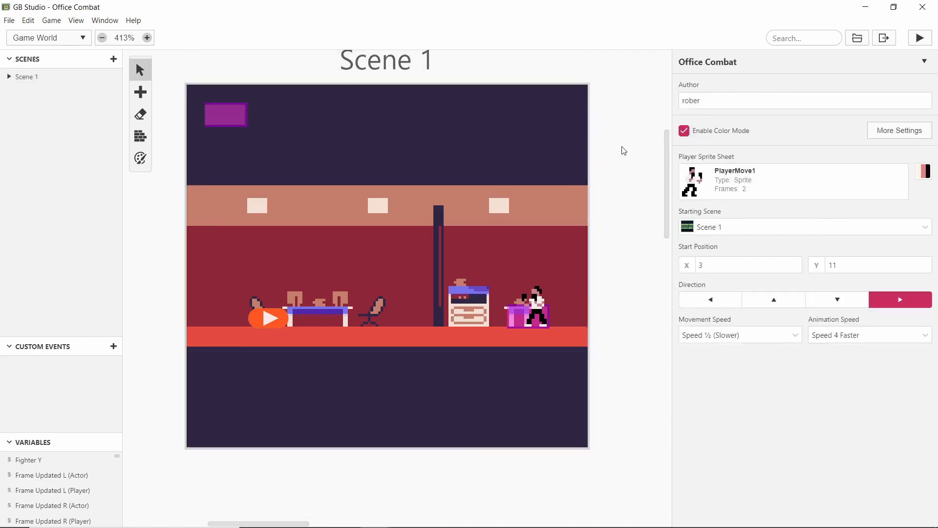
left_click(920, 38)
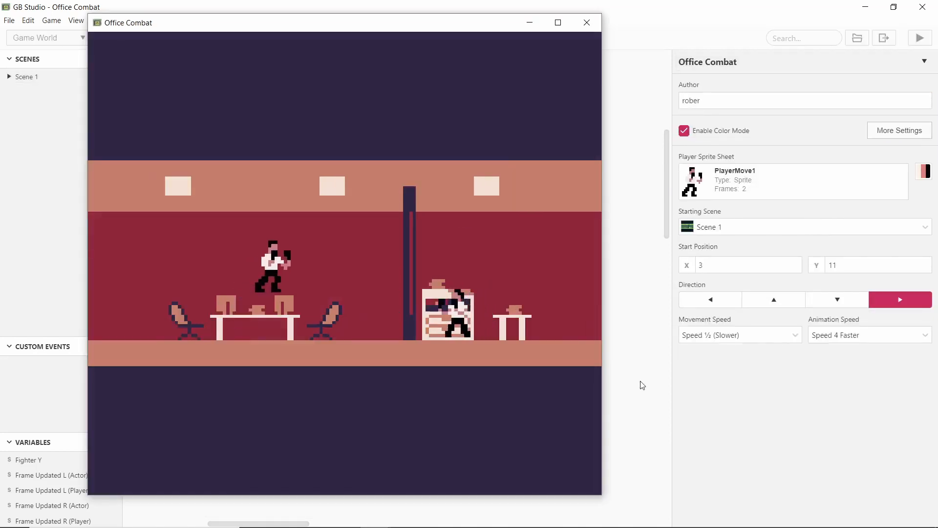
Playtest the scene by moving the player both ways and punching the enemy to check the movement, attack and knocked sprites.
key("Right")
key("Left")
key("Right")
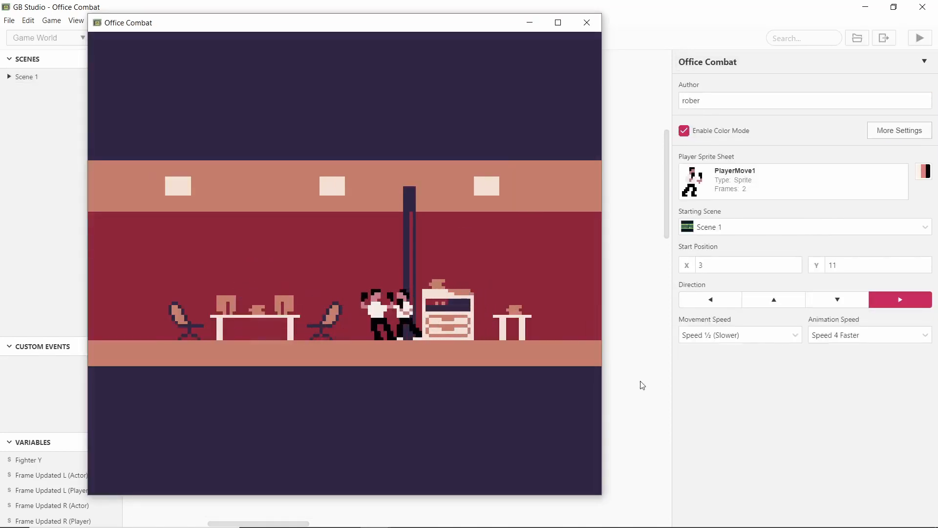
key("Right")
key("z")
key("Left")
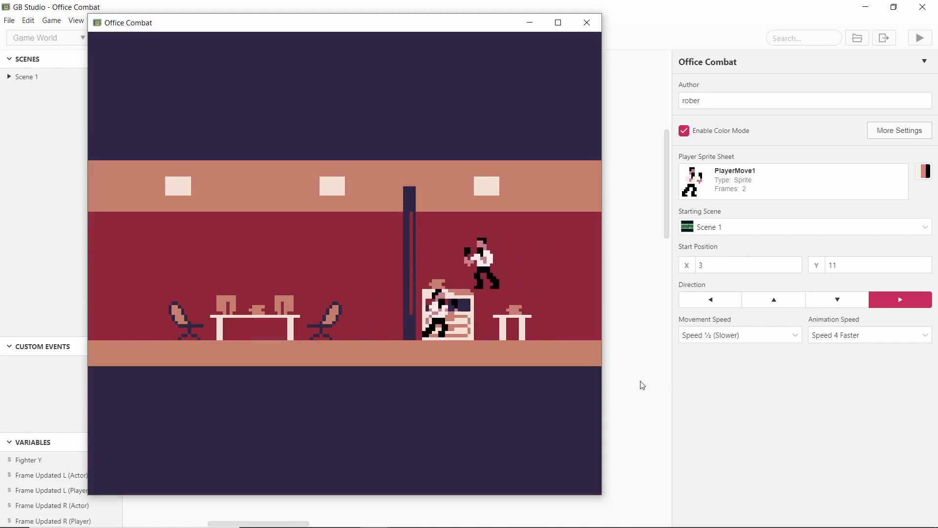
key("Left")
key("Right")
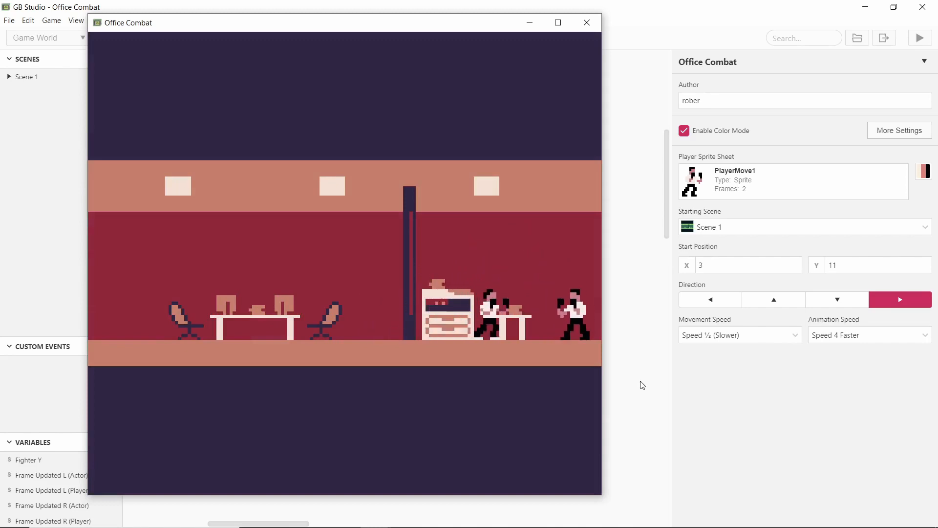
key("Left")
key("z")
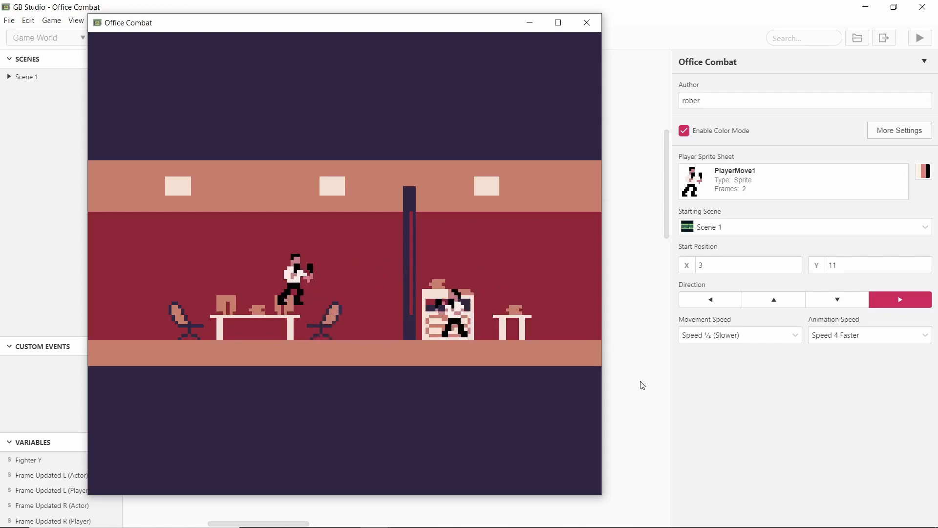
key("Right")
key("Left")
key("Right")
key("z")
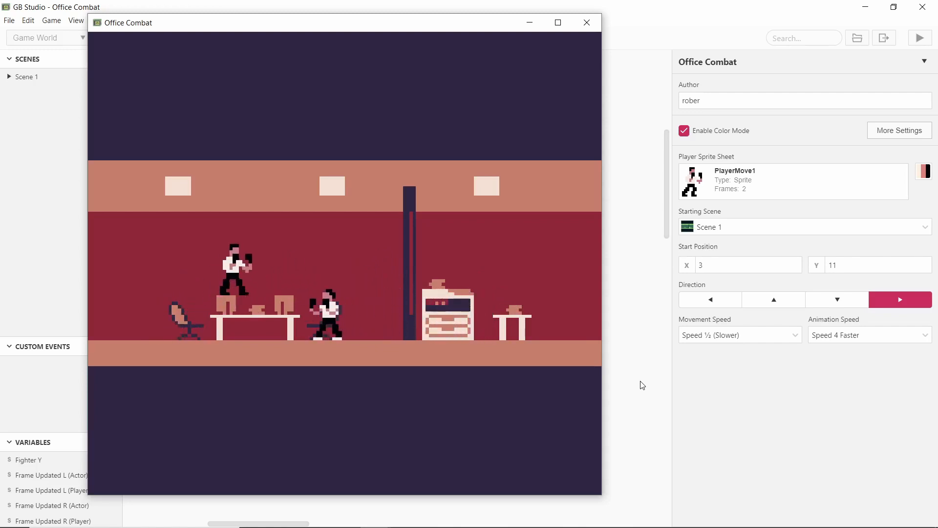
key("z")
key("z")
key("Left")
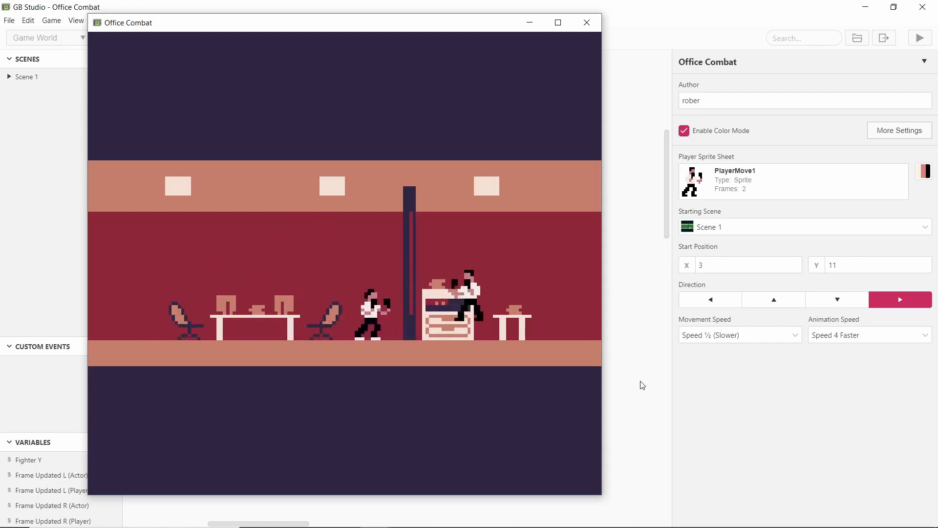
key("Right")
key("Left")
key("z")
key("z")
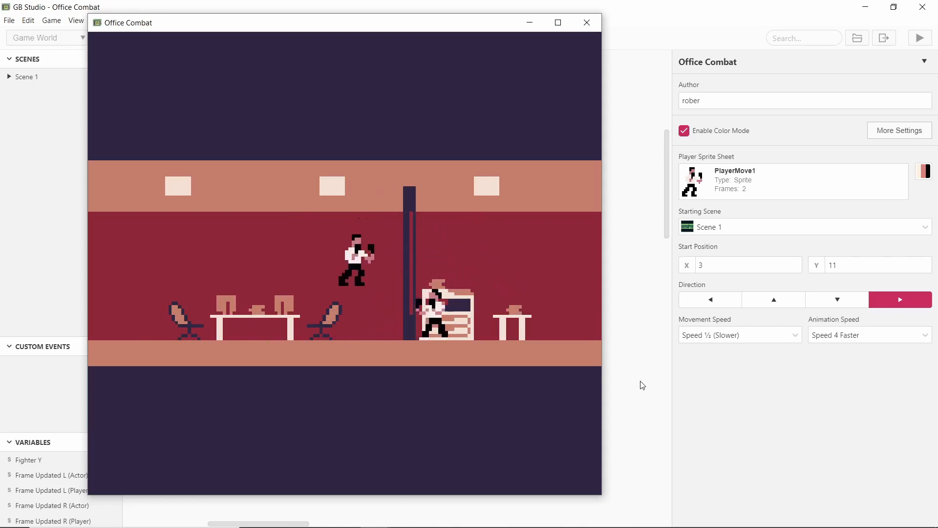
key("Left")
key("z")
key("Right")
key("Left")
key("Right")
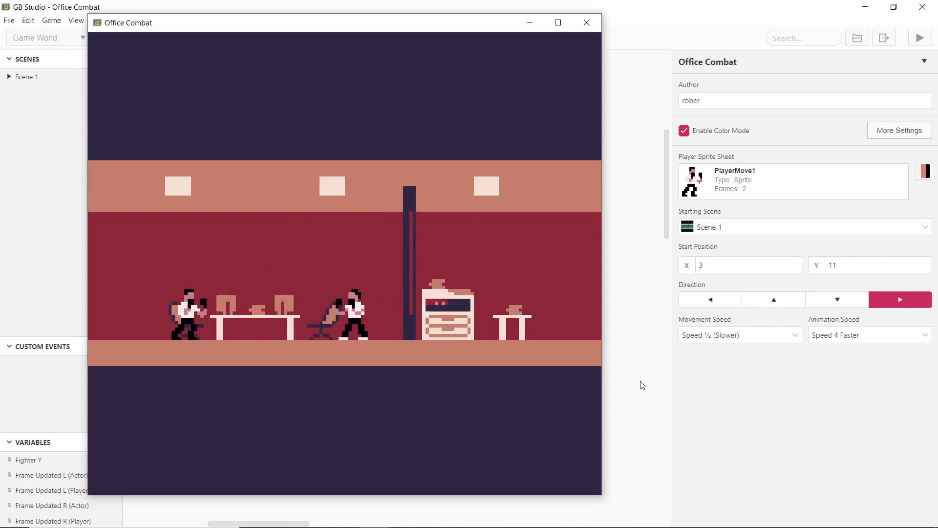
key("Left")
key("z")
key("z")
key("Right")
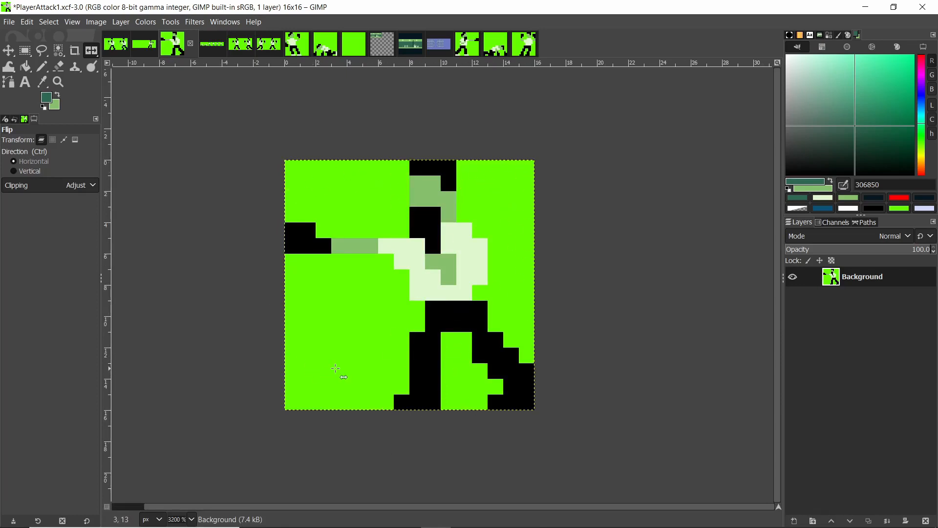
Switch to GIMP and flip the PlayerAttack1 sprite horizontally back and forth to compare both facing directions.
left_click(401, 283)
left_click(430, 297)
left_click(429, 316)
left_click(429, 316)
left_click(429, 315)
left_click(429, 315)
left_click(453, 278)
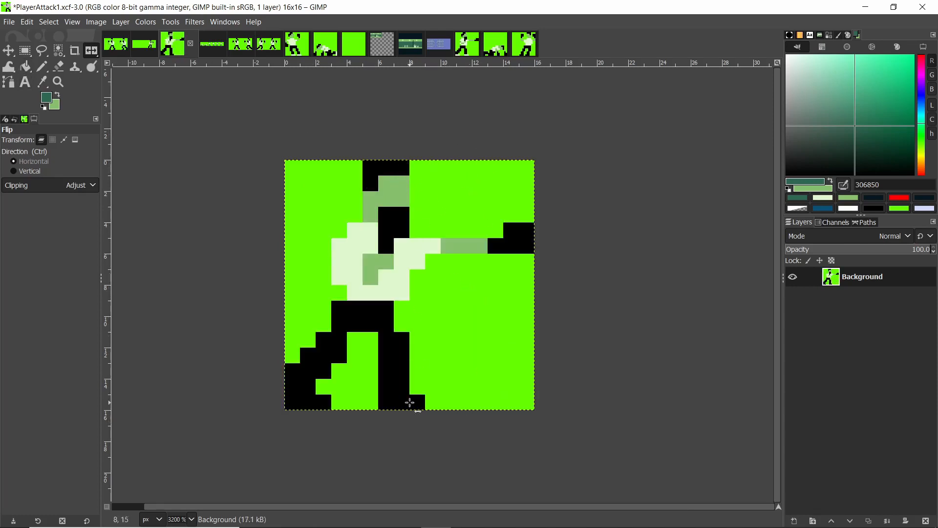
left_click(427, 217)
left_click(427, 218)
left_click(427, 217)
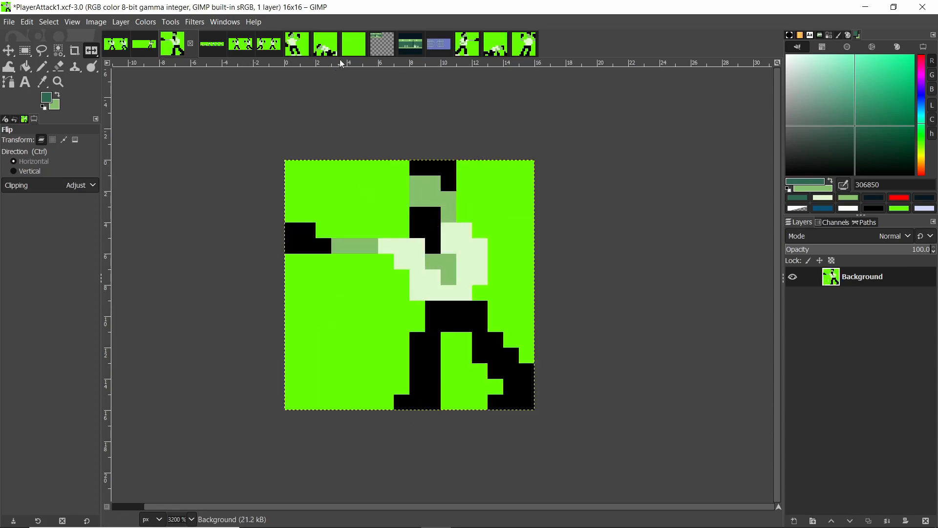
Flip the floating recoil sprite in the Character Sprites image horizontally and anchor it.
left_click(433, 47)
left_click(129, 109)
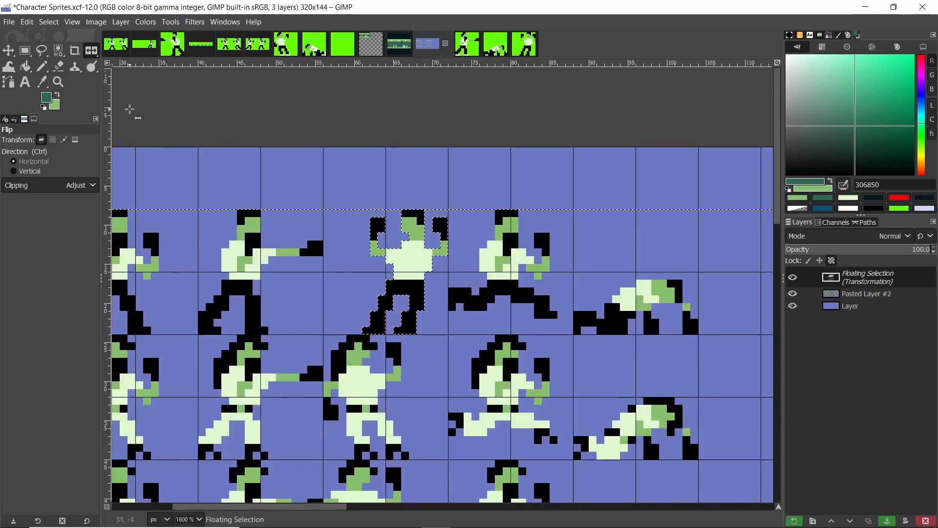
left_click(229, 118)
left_click(25, 51)
left_click(245, 120)
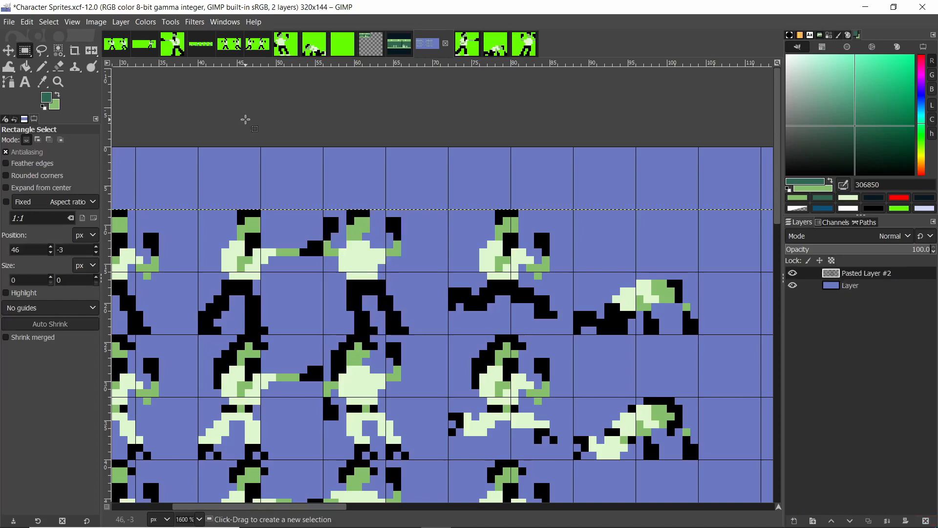
Try to move the first walking sprite in the sheet's top row sideways with the Move tool.
scroll(252, 172, "down", 2, "ctrl")
scroll(268, 203, "up", 1, "ctrl")
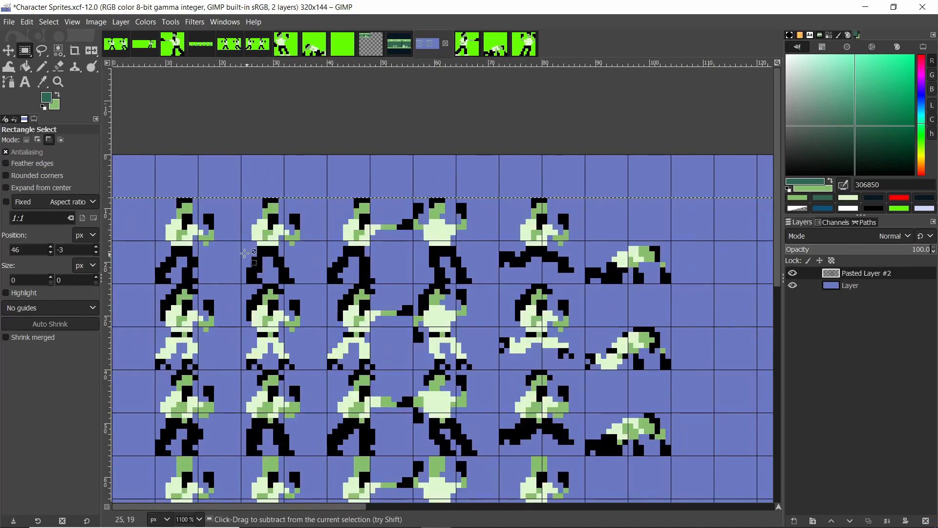
scroll(244, 253, "down", 1, "ctrl")
scroll(210, 251, "up", 2, "ctrl")
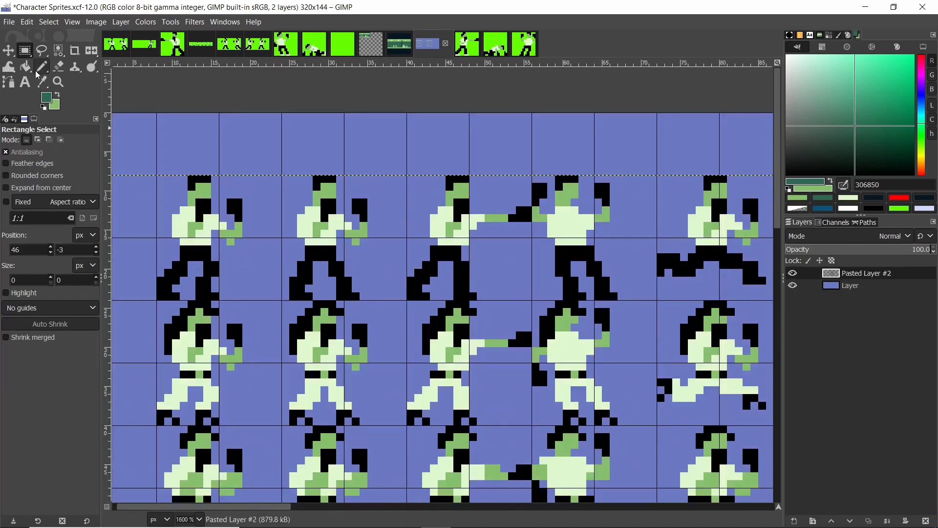
left_click(8, 51)
left_click_drag(218, 232, 249, 230)
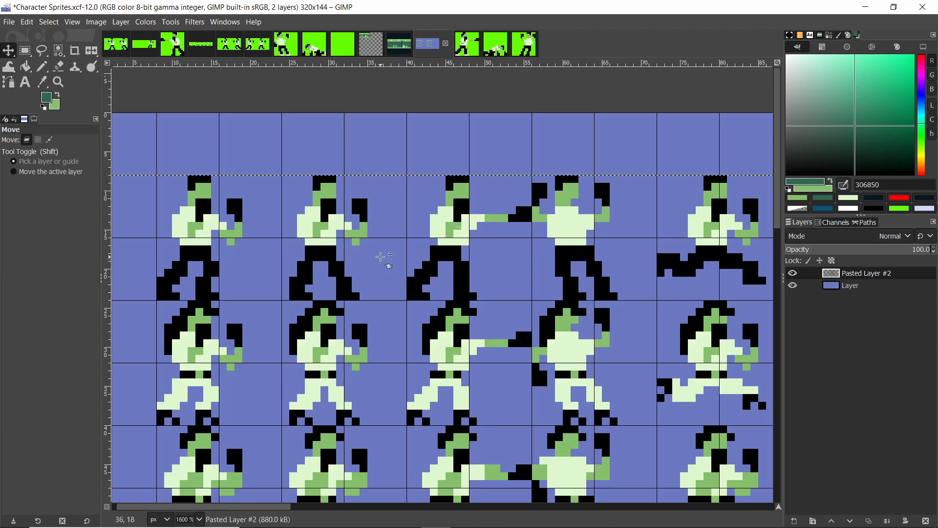
Cut and paste the top row's first two walking sprites and shift them about 2 px to the right.
mouse_move(292, 516)
left_click(25, 52)
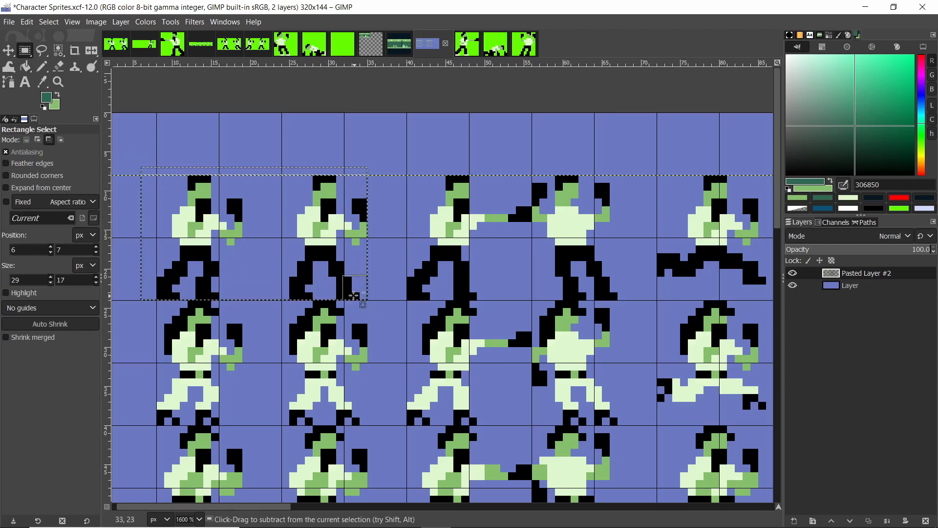
key("ctrl+x")
key("ctrl+v")
left_click_drag(318, 243, 326, 243)
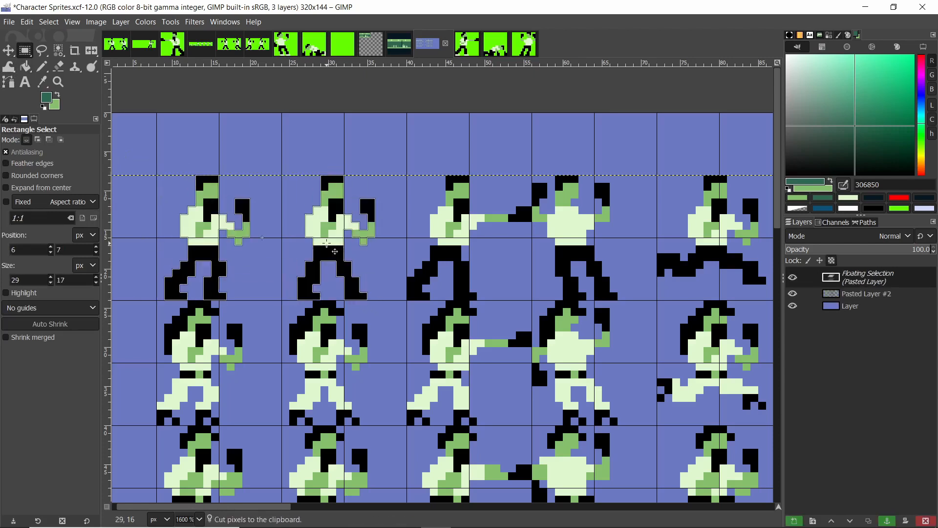
left_click_drag(326, 243, 331, 243)
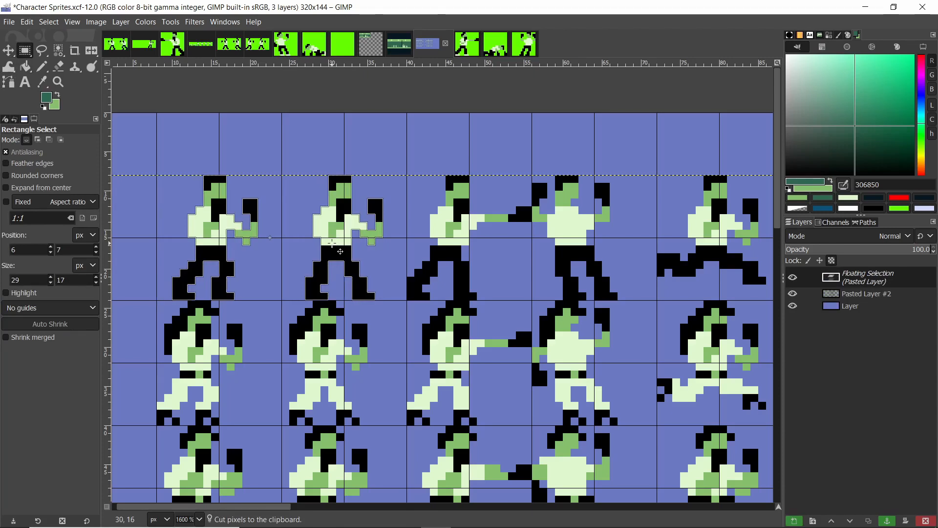
Undo the cut, paste and shift of the walking sprites, then anchor the restored floating recoil sprite.
key("ctrl+z")
key("ctrl+z")
key("ctrl+z")
key("ctrl+z")
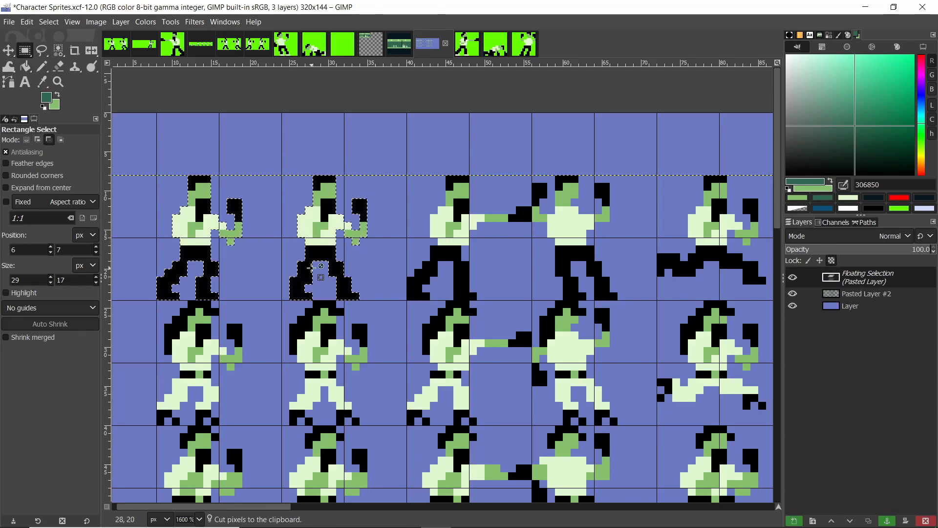
key("ctrl+z")
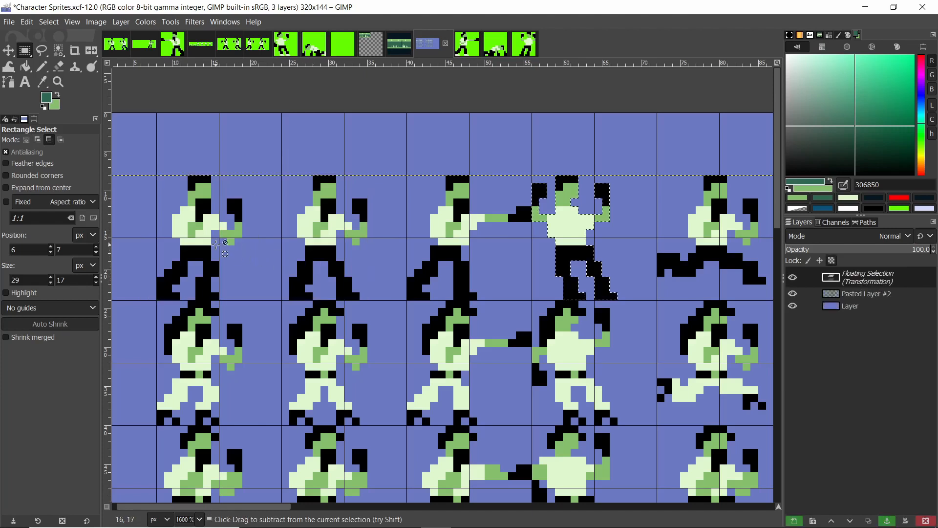
left_click(174, 88)
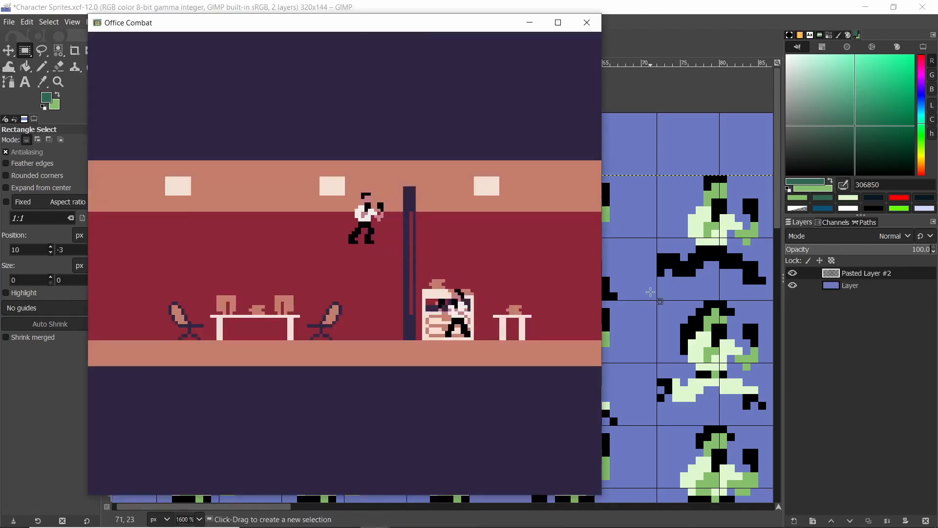